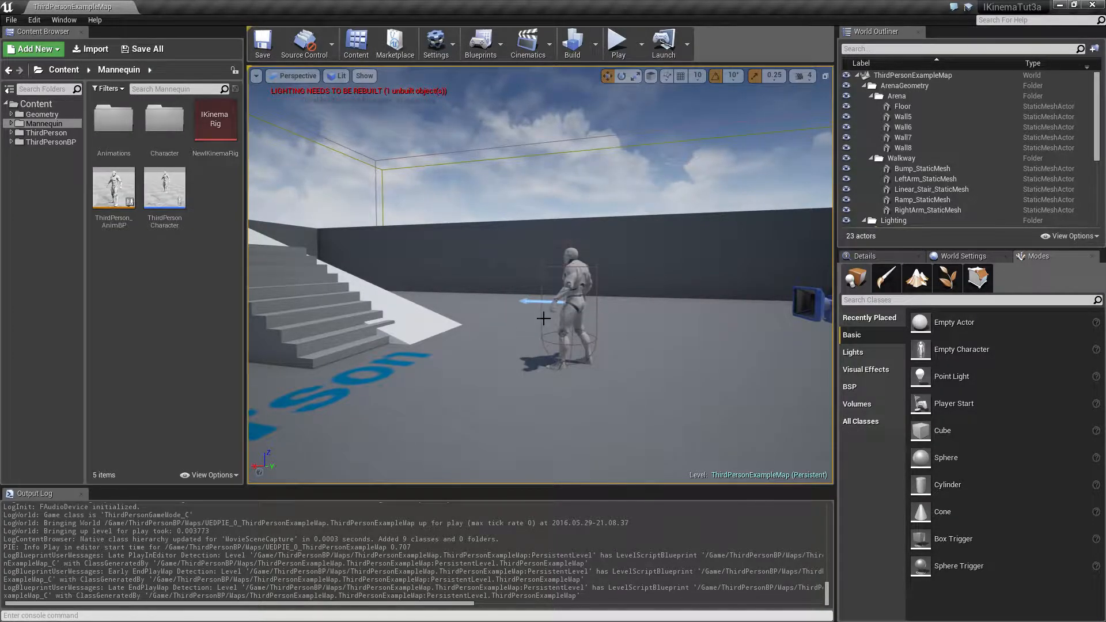
Open the NewIKinemaRig asset and the ThirdPerson_AnimBP animation blueprint from the Mannequin folder
click(228, 136)
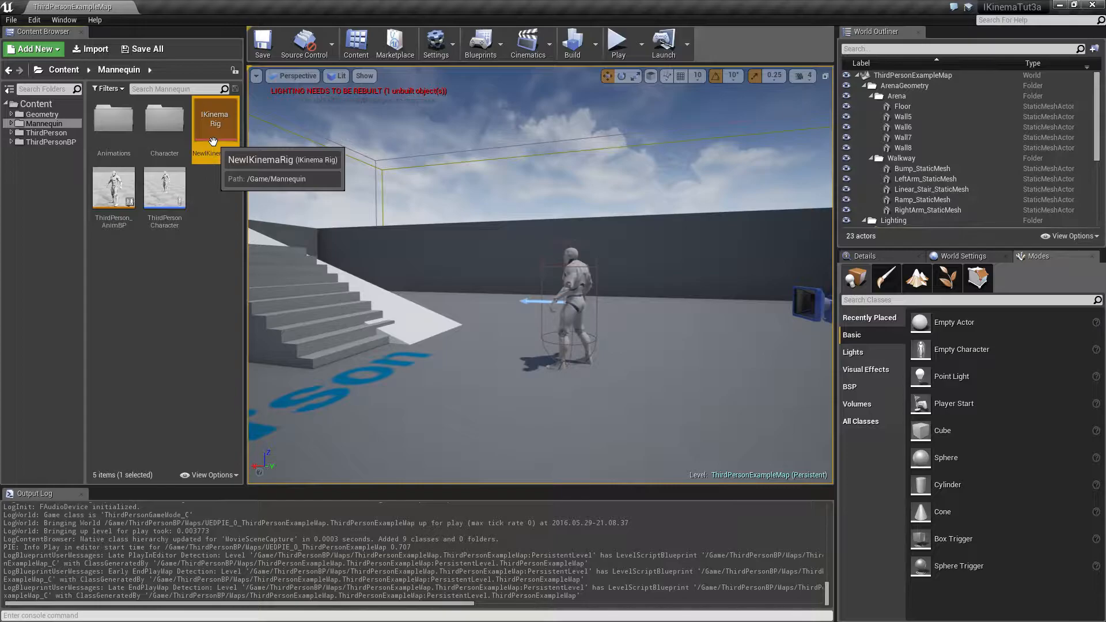
double_click(213, 141)
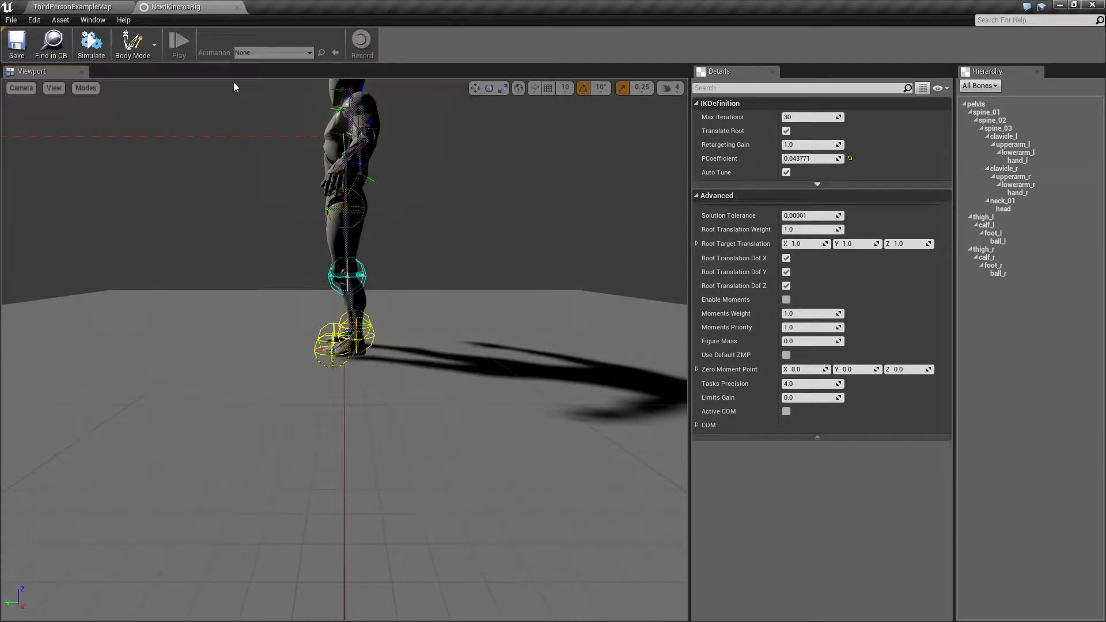
click(89, 7)
double_click(127, 210)
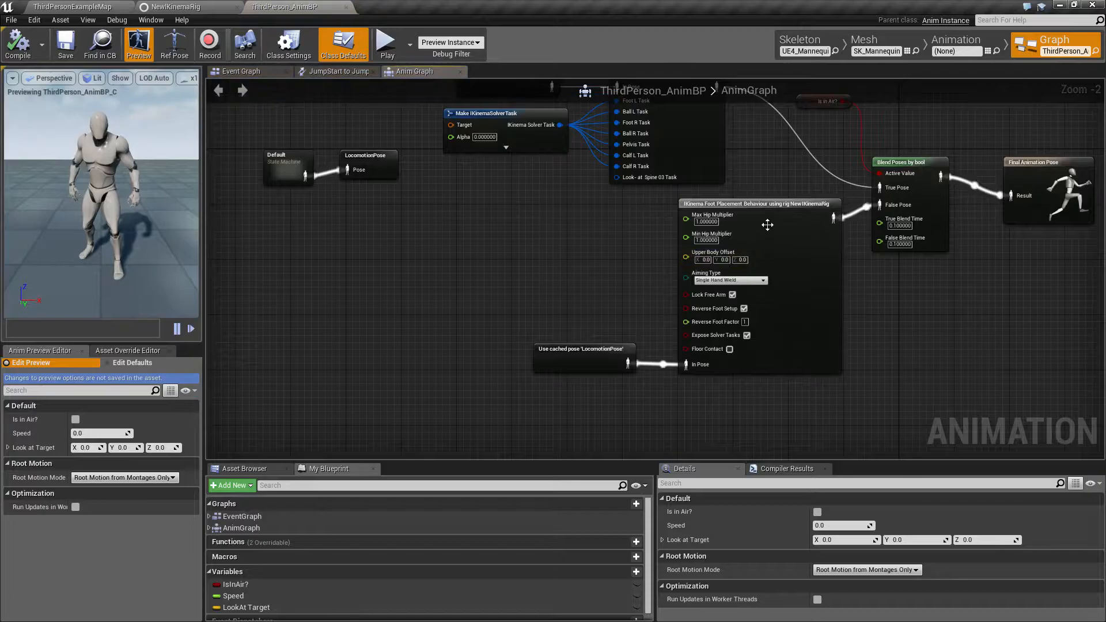
Play-test the character on the stairs, and set the Line Trace Scale of the IKinema Foot Placement node to 1.0
click(759, 209)
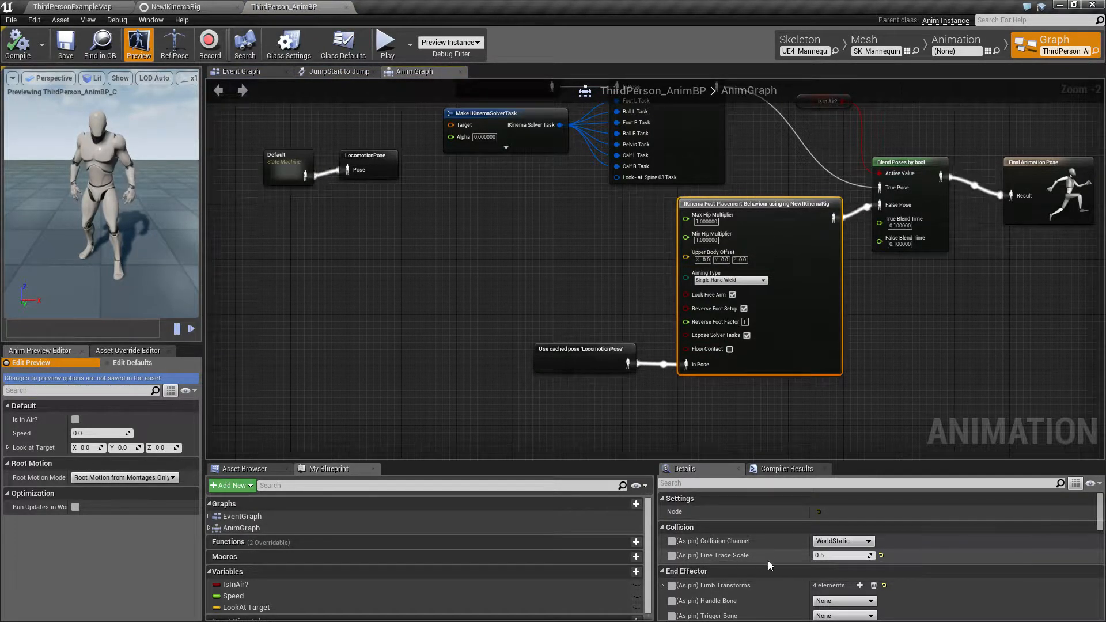
click(833, 556)
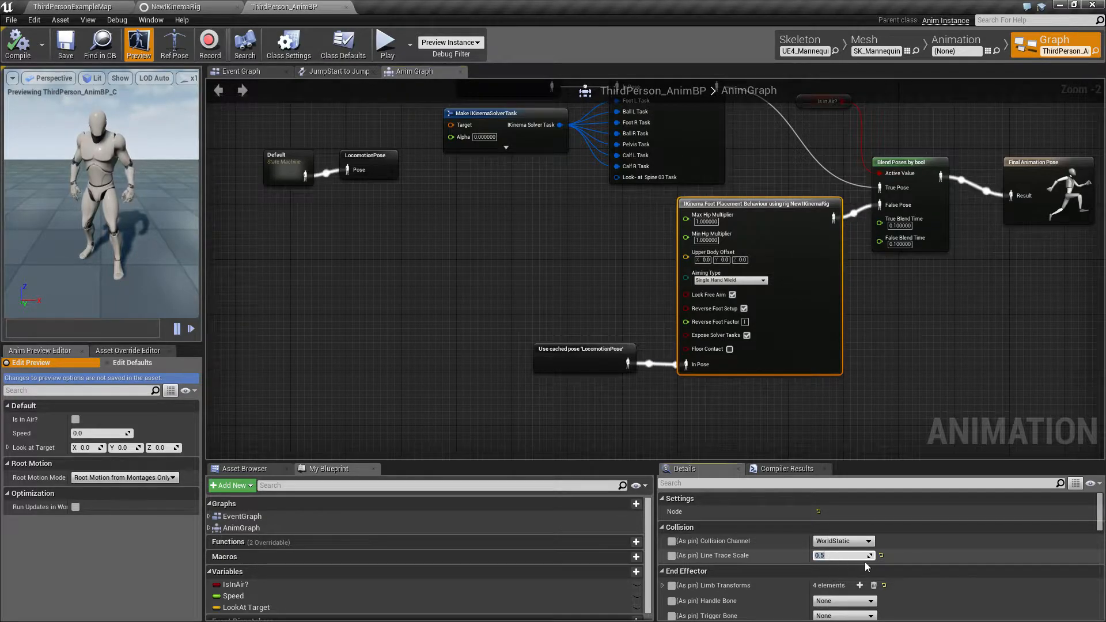
click(386, 43)
key(w)
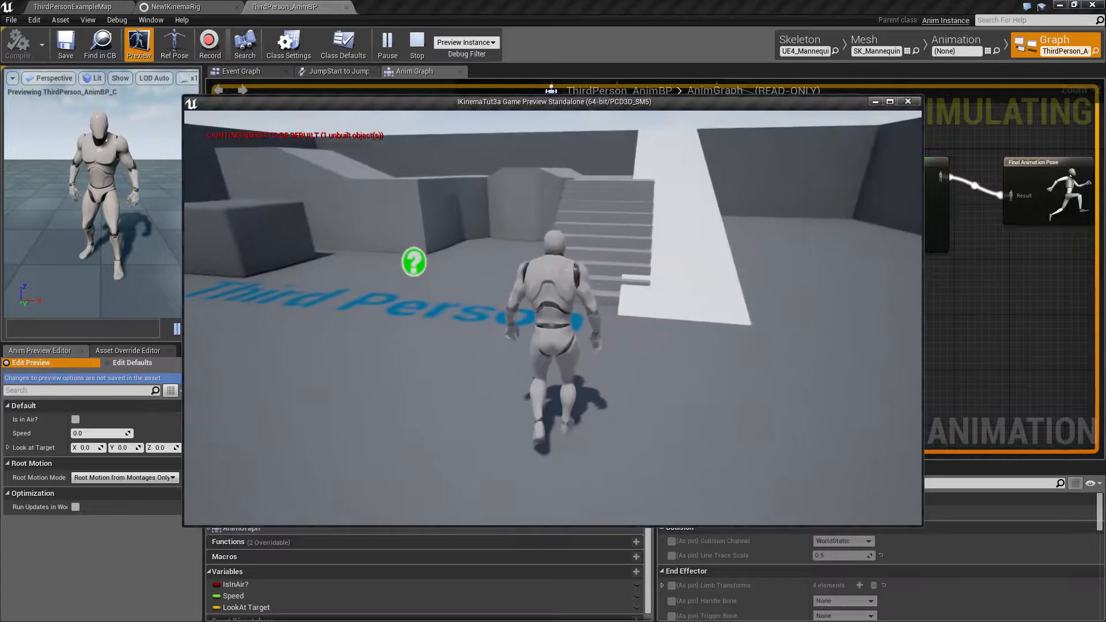
key(w)
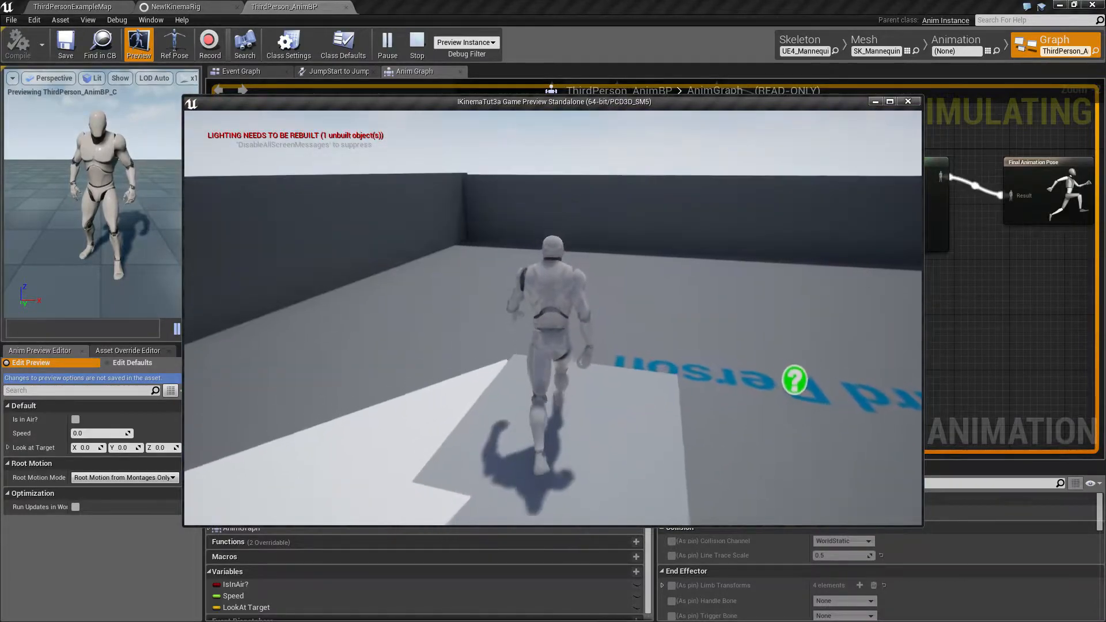
key(w)
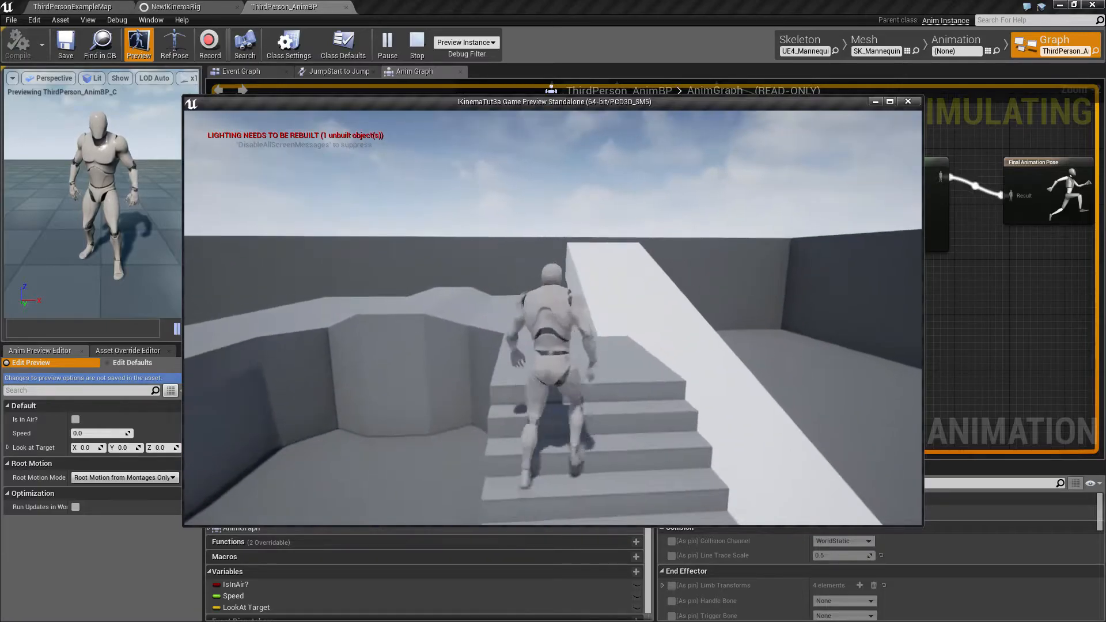
key(Escape)
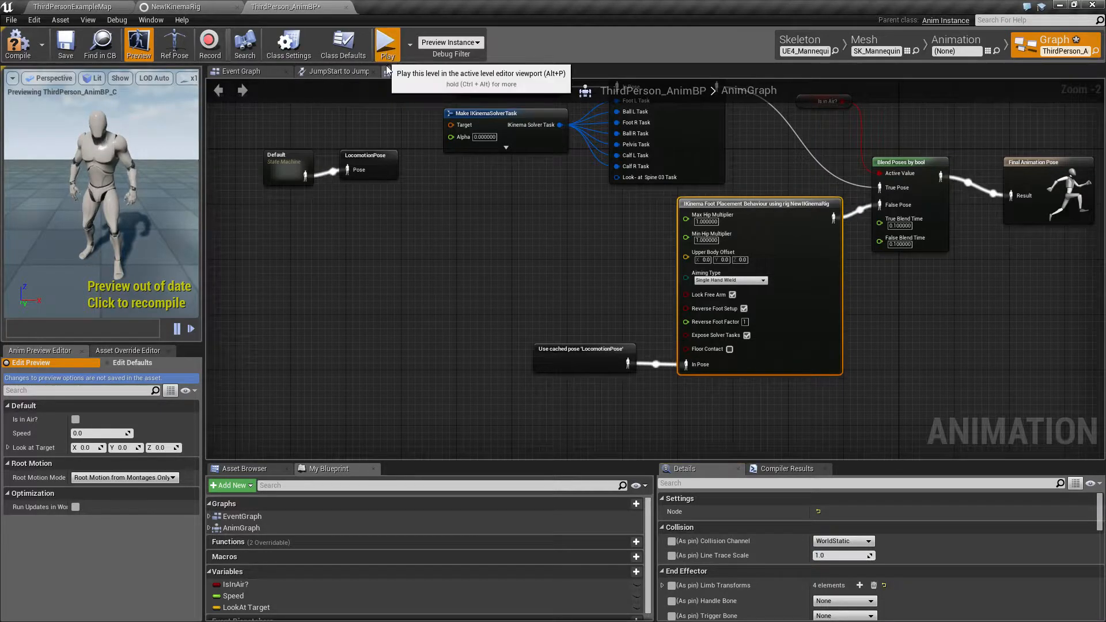
Run the game preview again to check the character's foot placement on the stairs and the ramp, and end it
click(385, 48)
key(w)
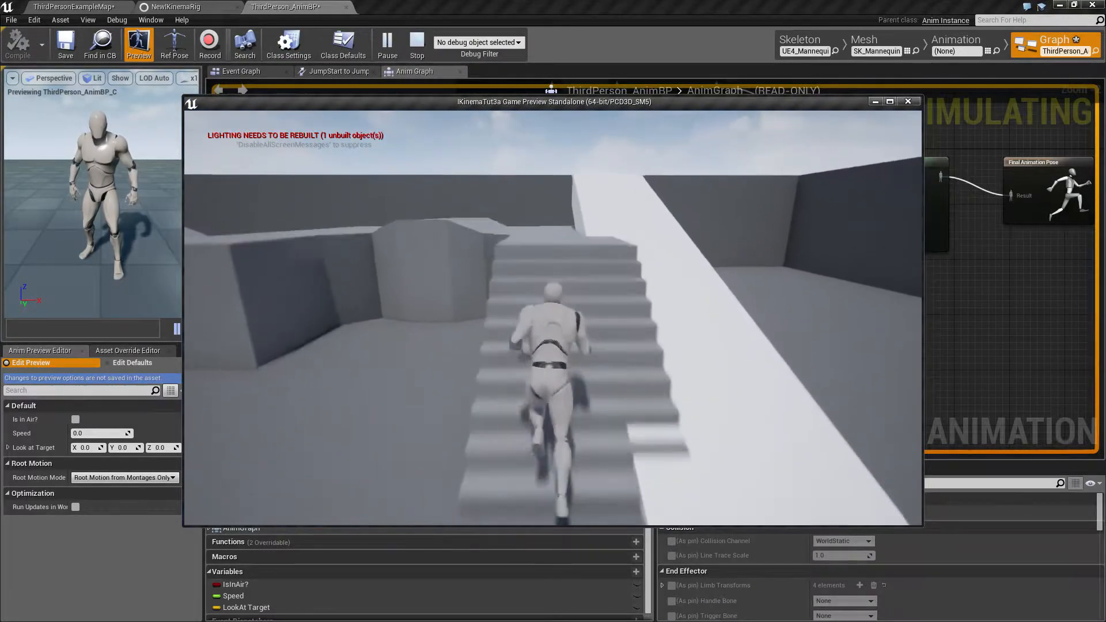
key(w)
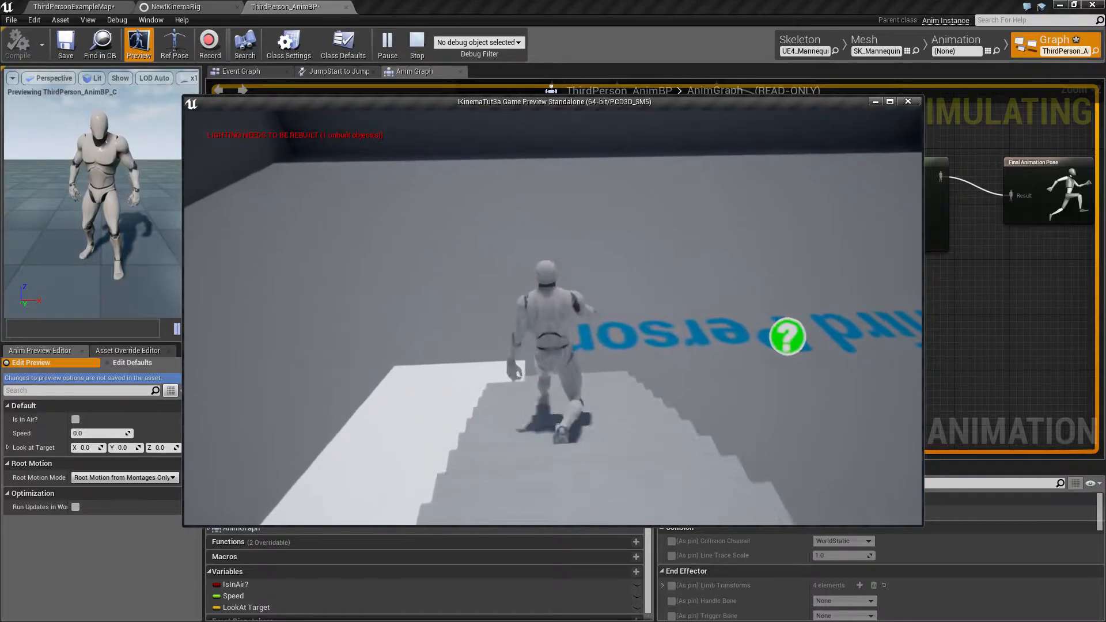
key(w)
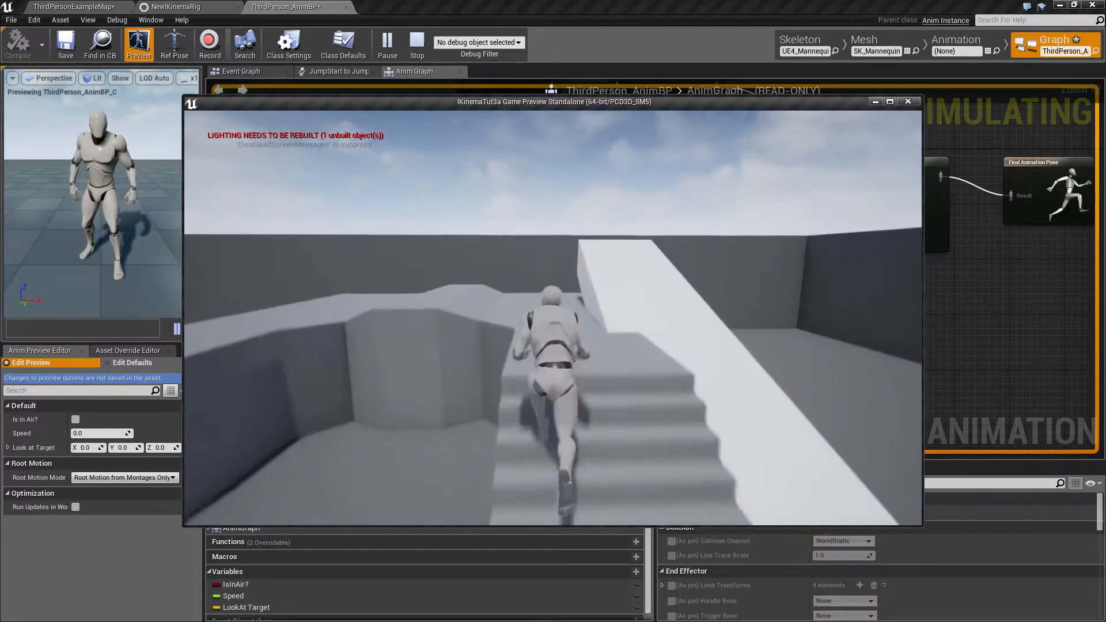
key(w)
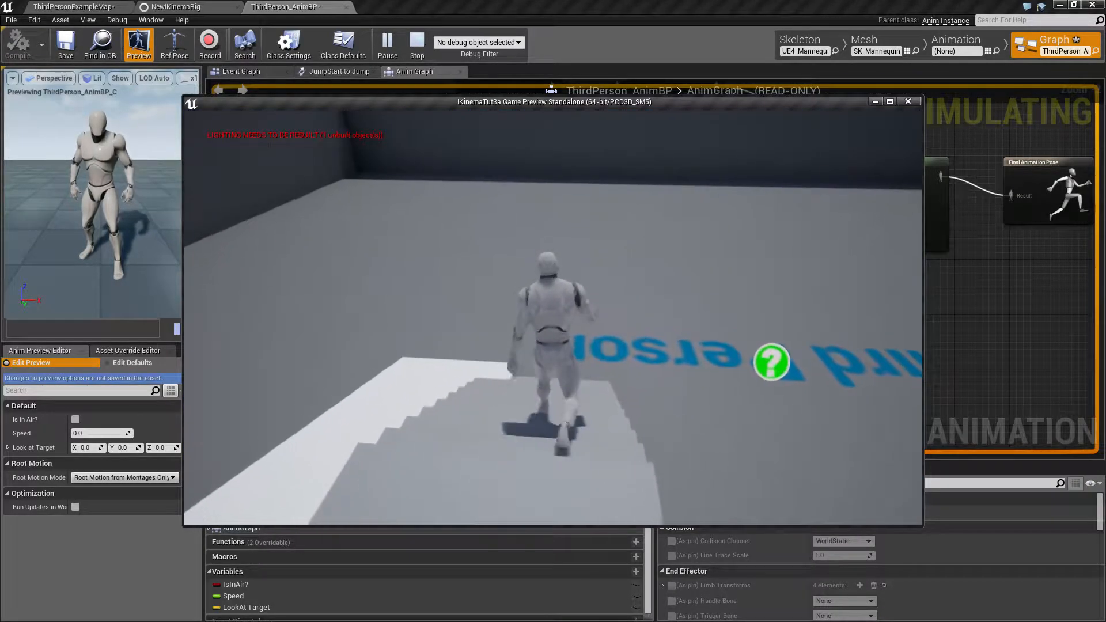
key(w)
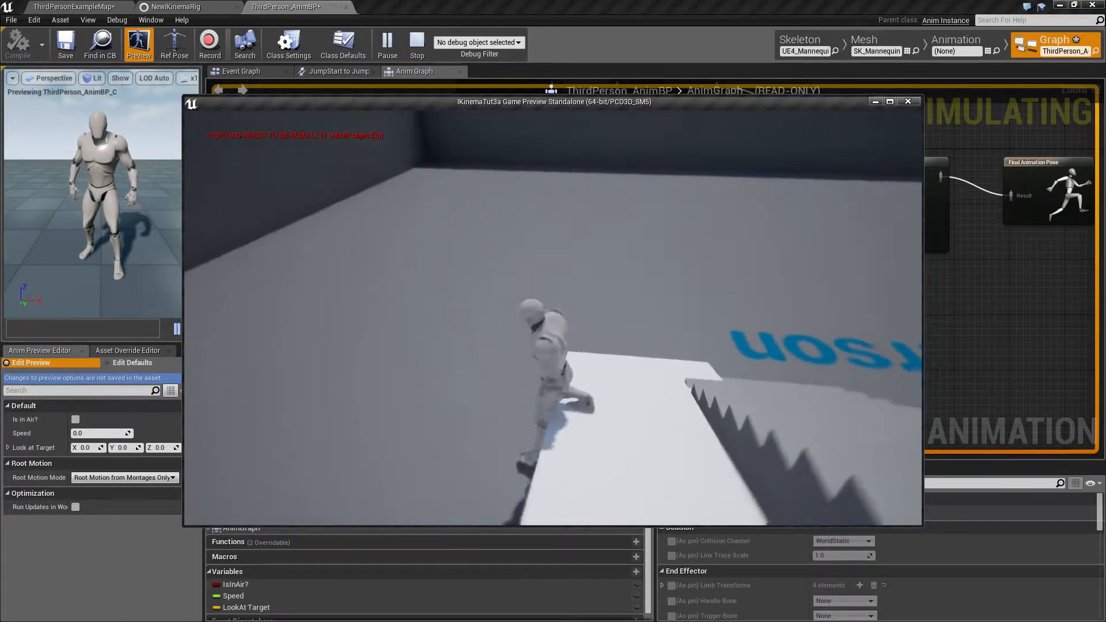
key(w)
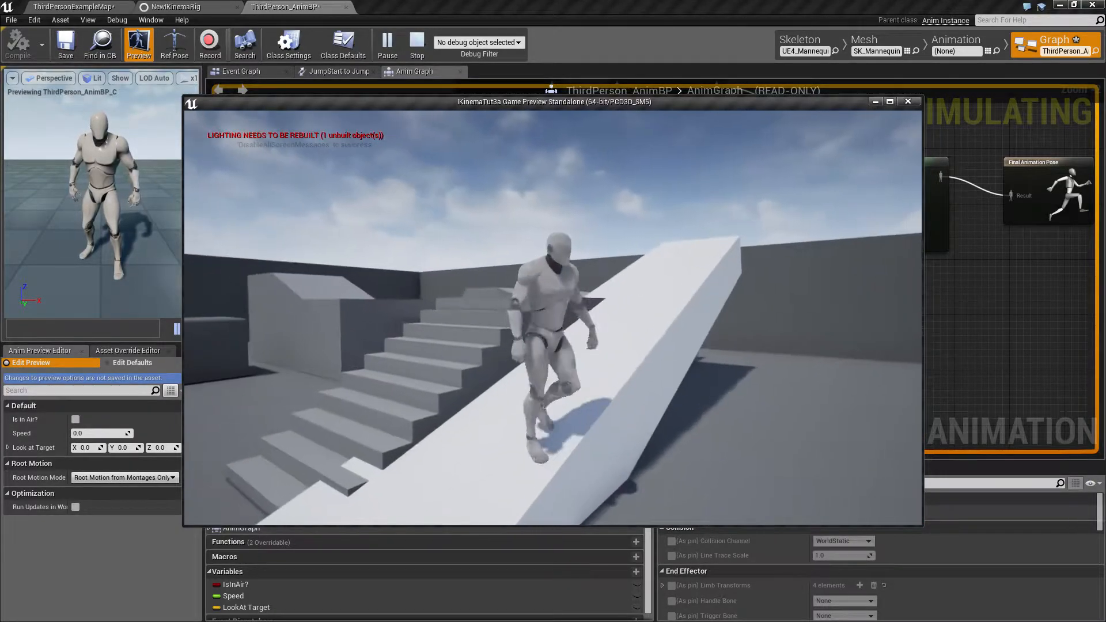
key(w)
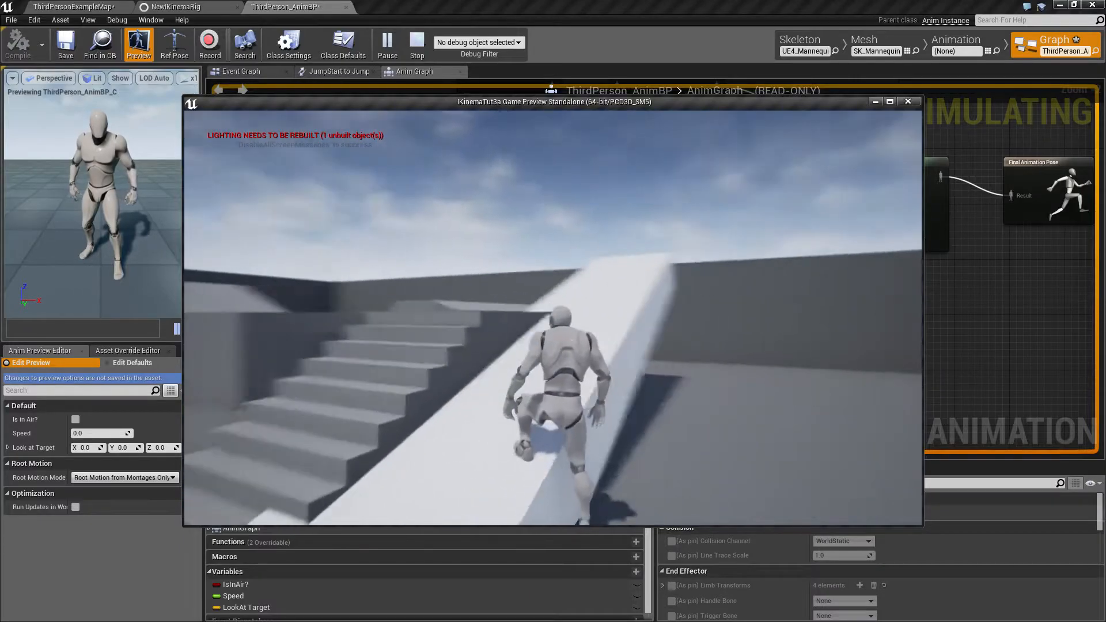
key(w)
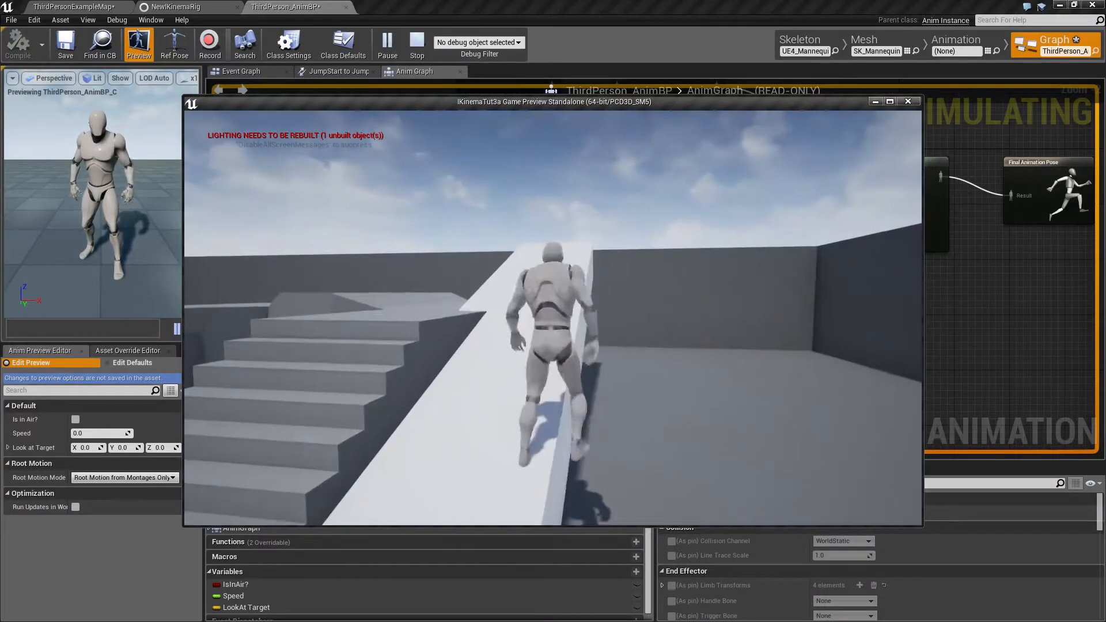
key(w)
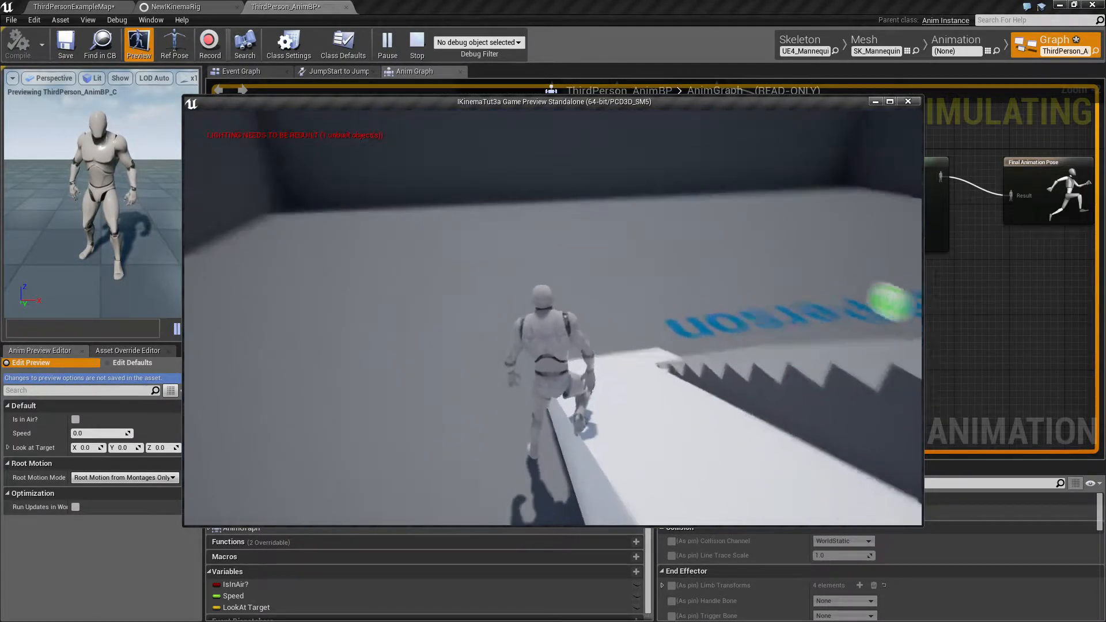
key(w)
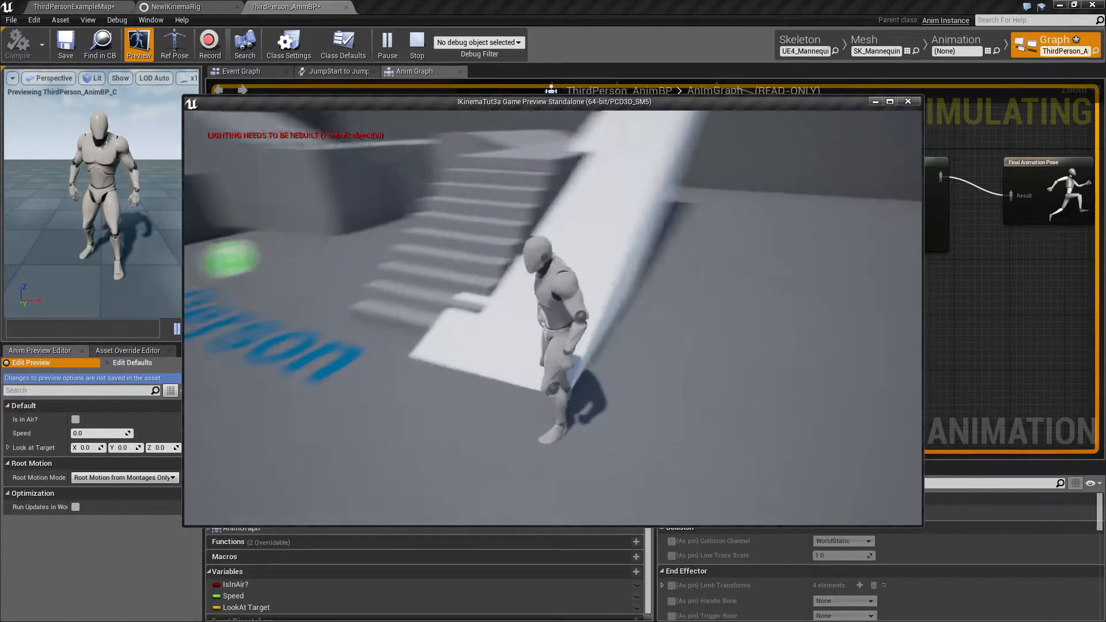
key(w)
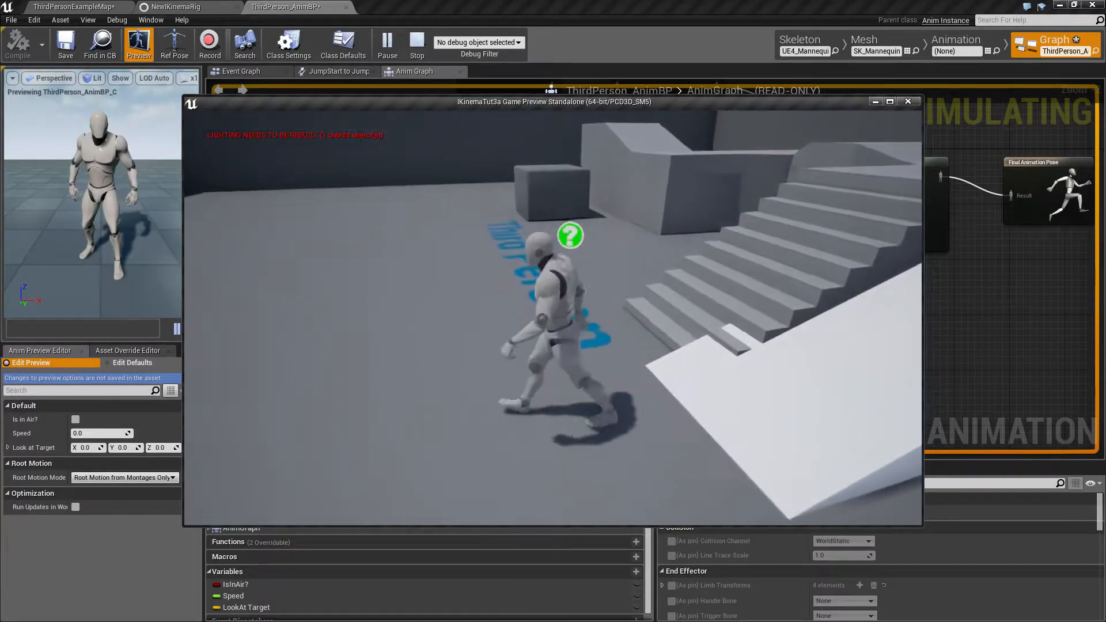
key(Escape)
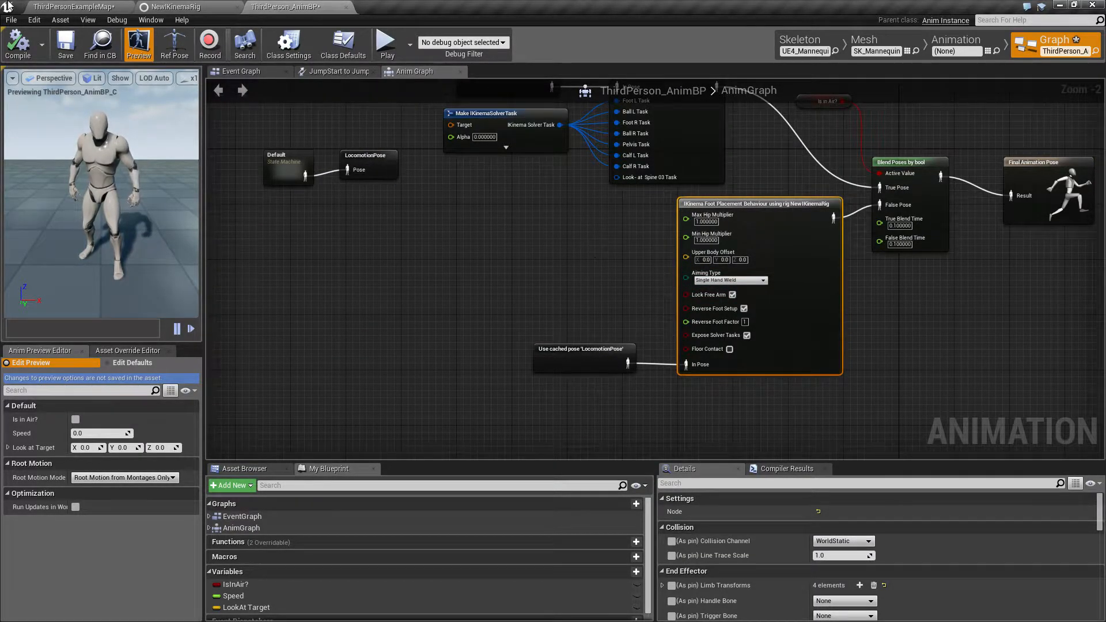
Delete the spine_03_task constraint from NewIKinemaRig
click(95, 6)
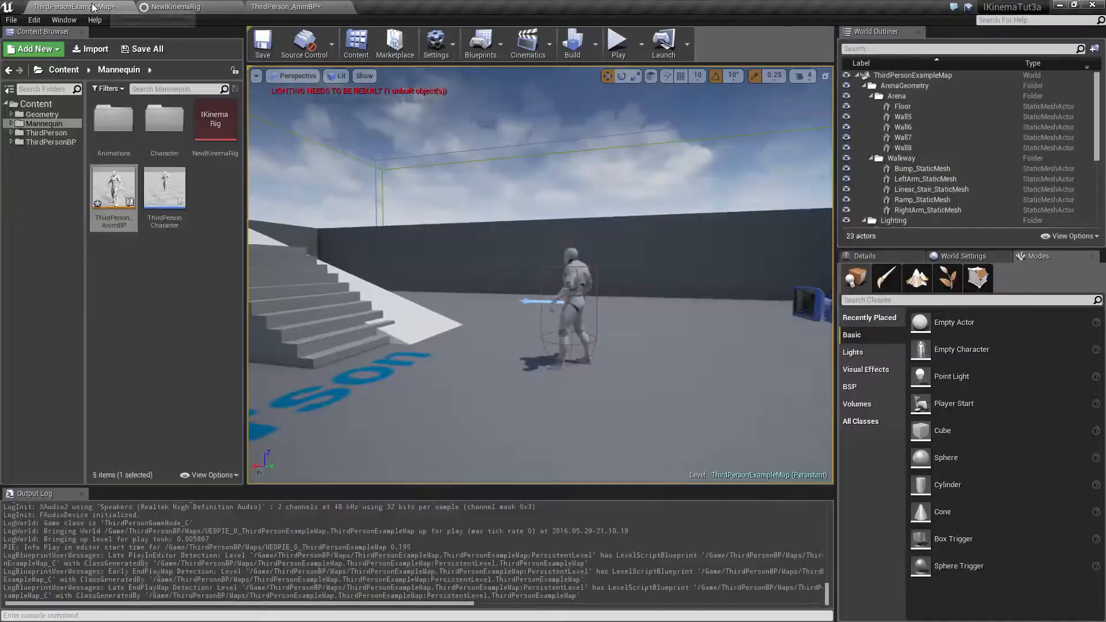
double_click(220, 136)
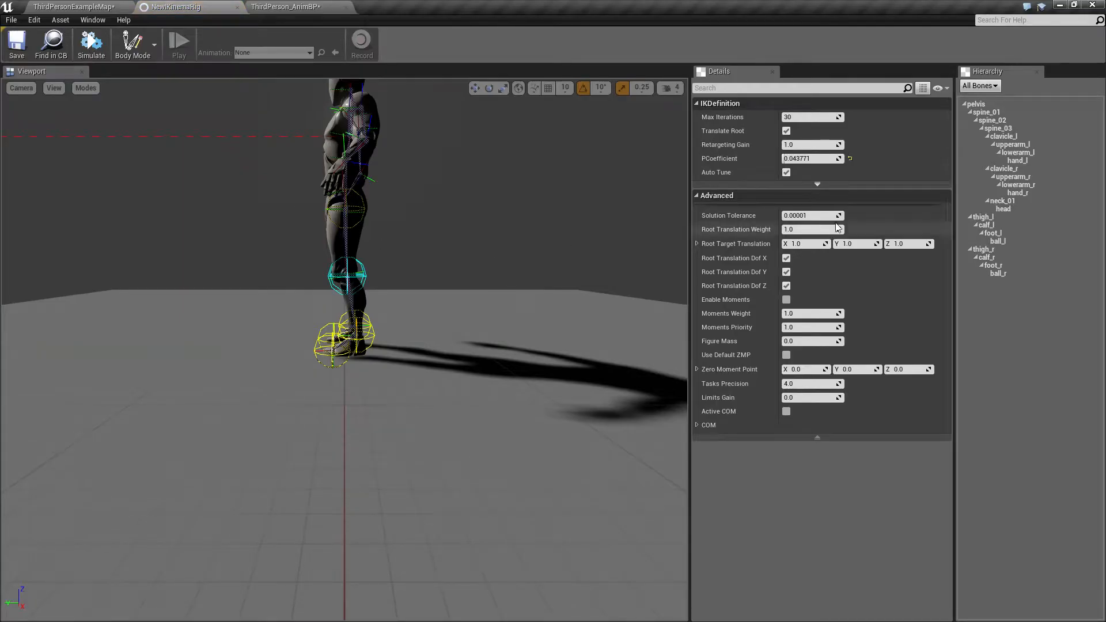
click(979, 85)
click(986, 112)
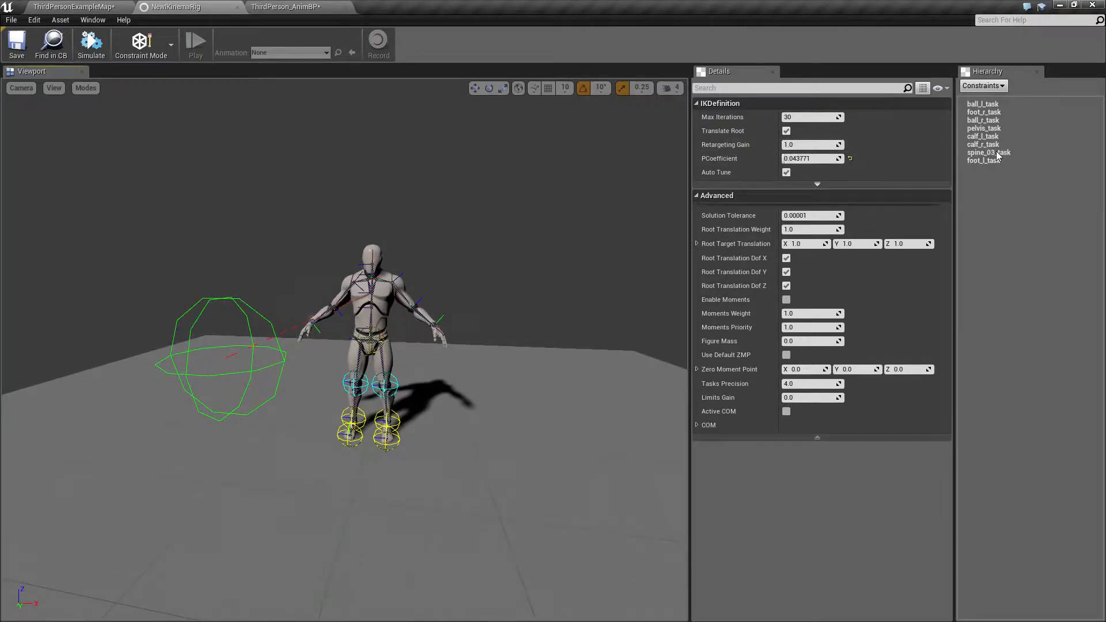
click(996, 152)
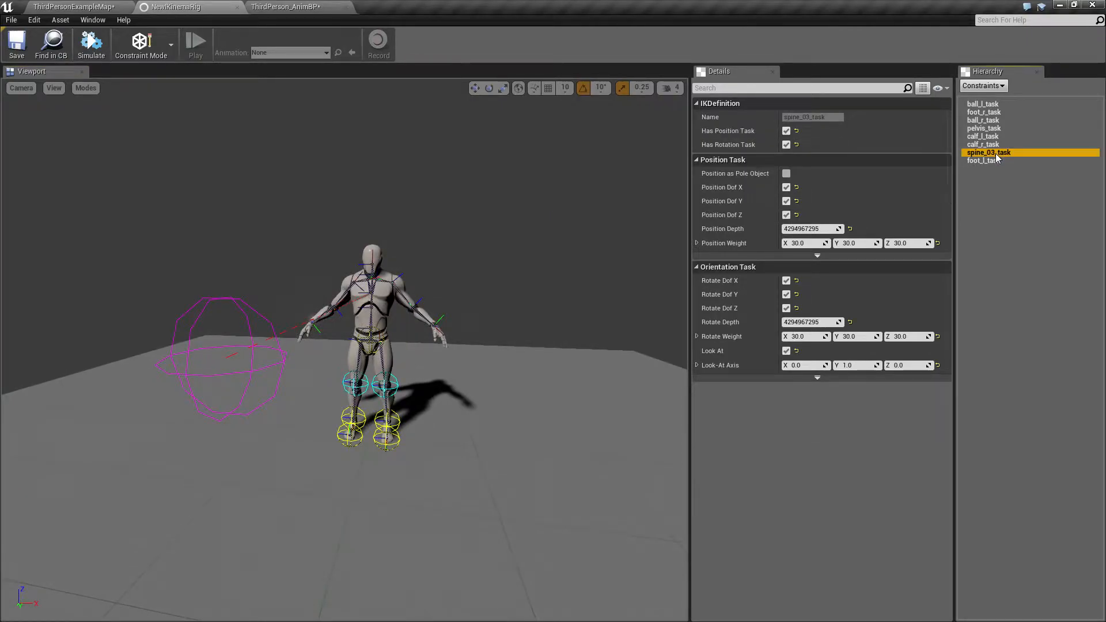
right_click(995, 153)
click(1026, 207)
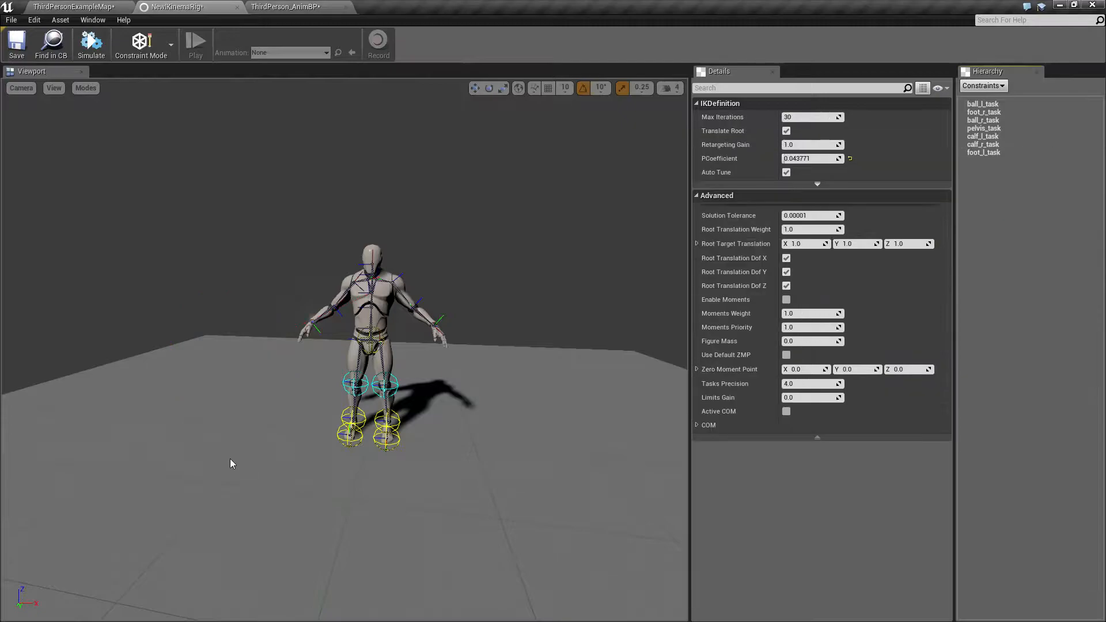
Add a Chest Task preset constraint to the spine_03 bone
mouse_move(411, 292)
mouse_down()
mouse_move(397, 268)
mouse_move(406, 287)
mouse_up()
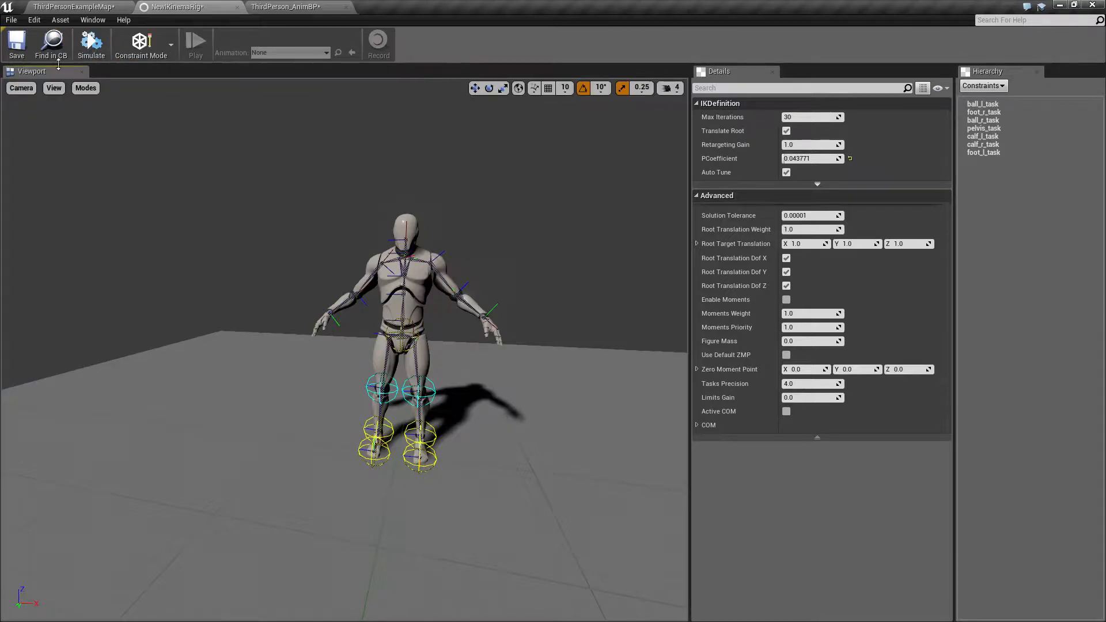
click(973, 86)
click(983, 100)
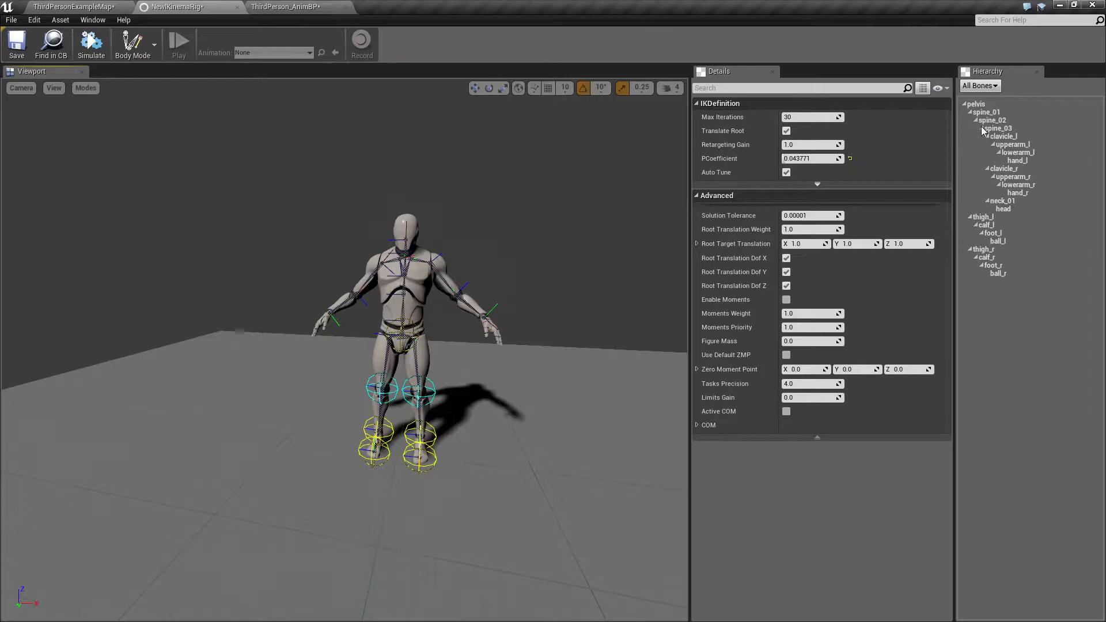
click(1002, 128)
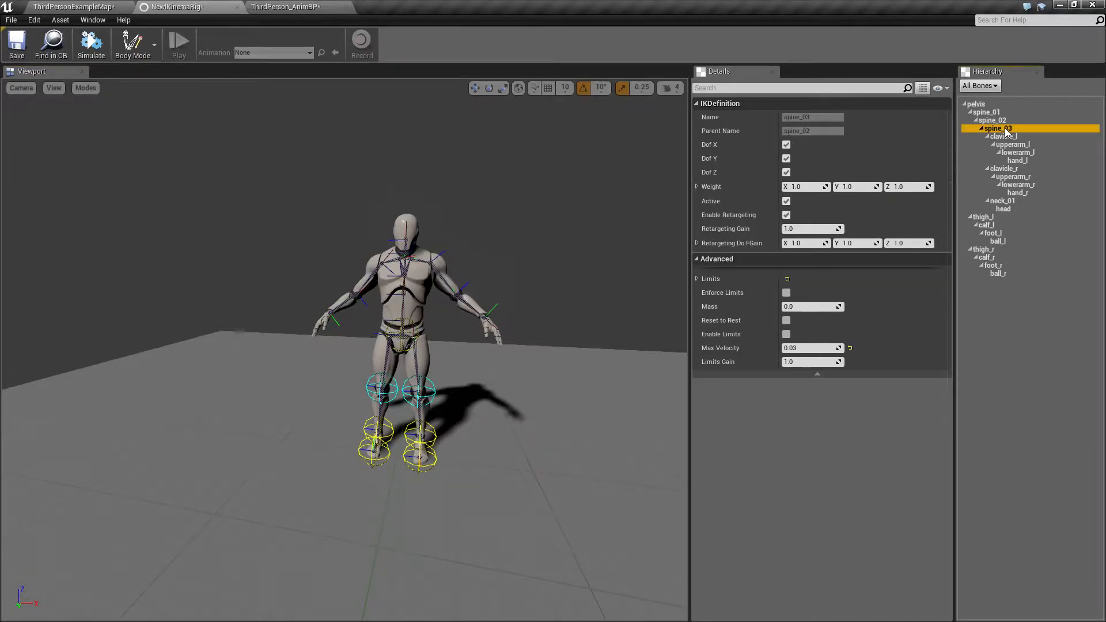
right_click(1006, 131)
mouse_move(1010, 146)
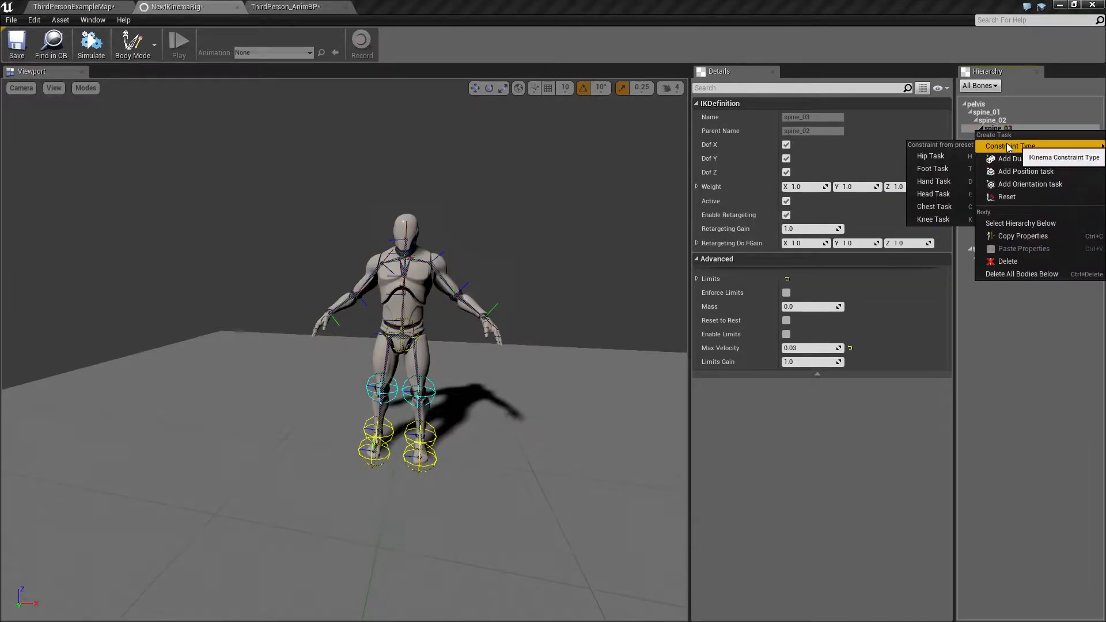
click(945, 211)
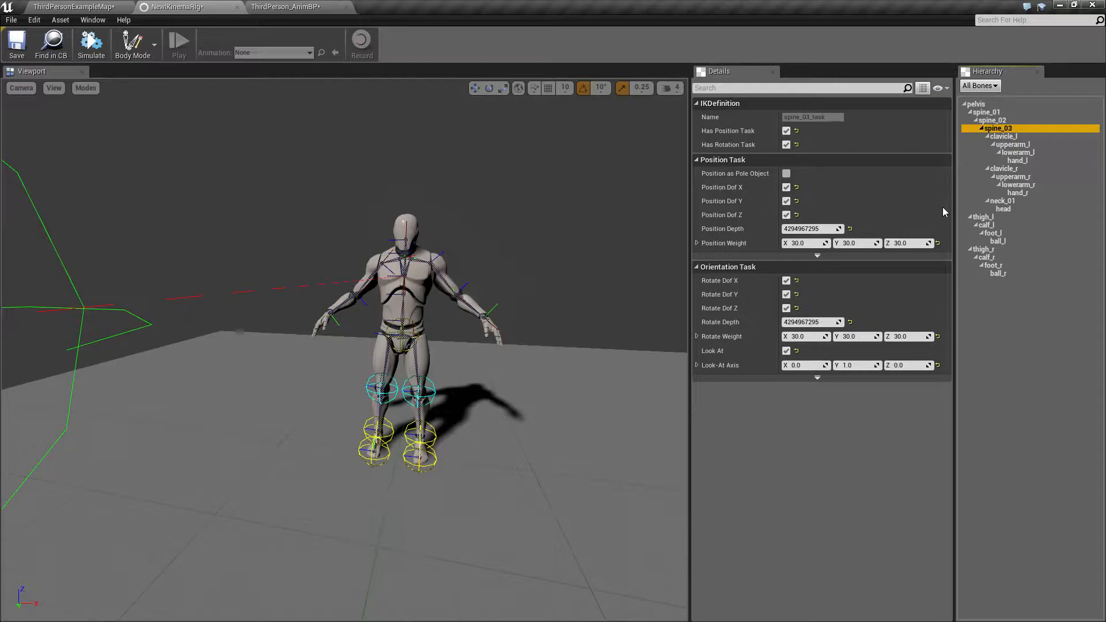
Add a Head Task preset constraint to the head bone
click(1005, 209)
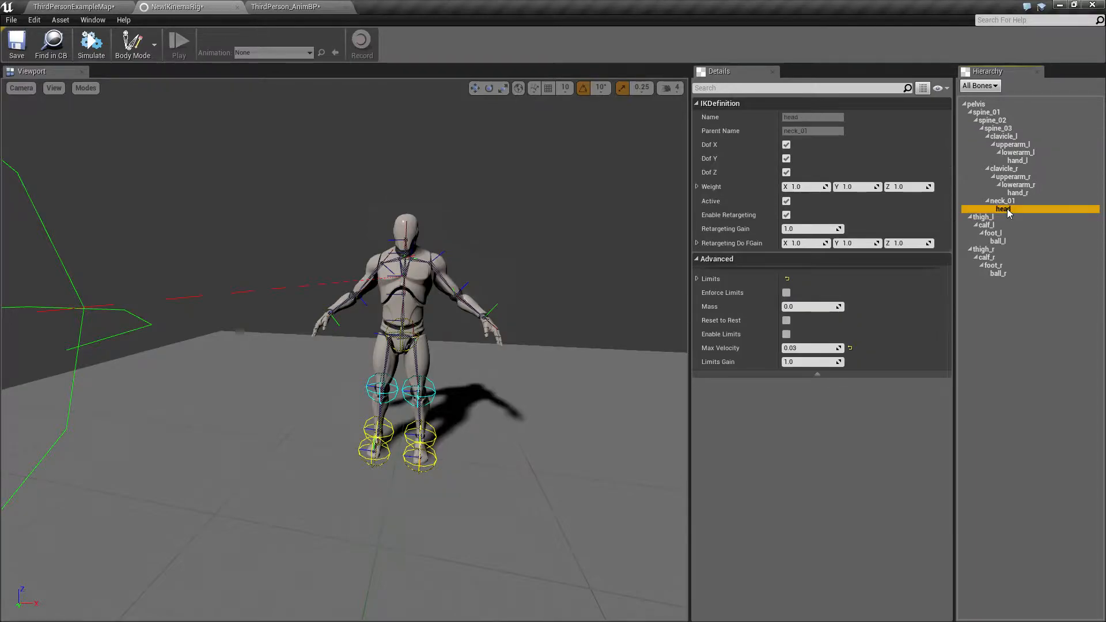
right_click(1007, 211)
mouse_move(1013, 224)
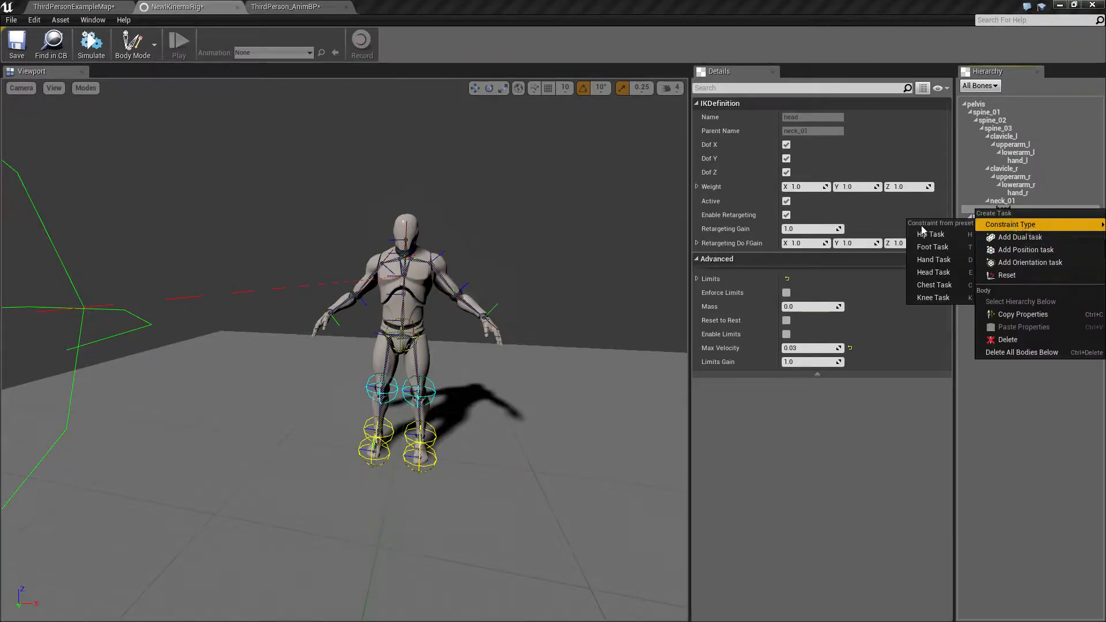
click(935, 274)
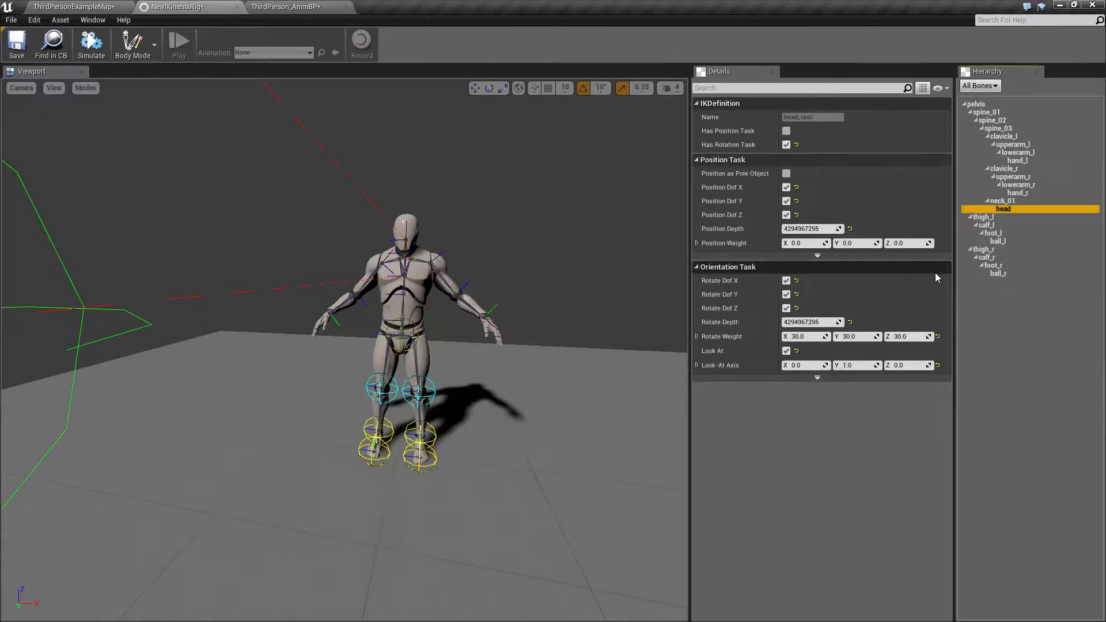
click(974, 87)
click(496, 279)
drag(559, 282, 507, 288)
right_drag(507, 288, 547, 283)
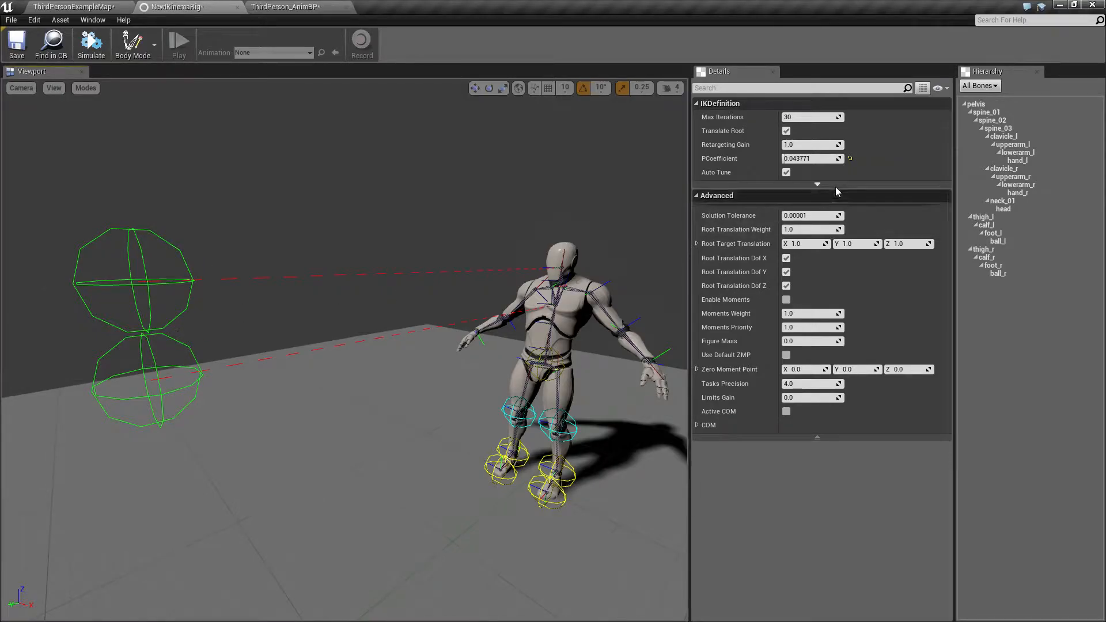
Switch NewIKinemaRig's hierarchy from all bones to constraints, check the chest and head tasks, and save the rig
click(977, 90)
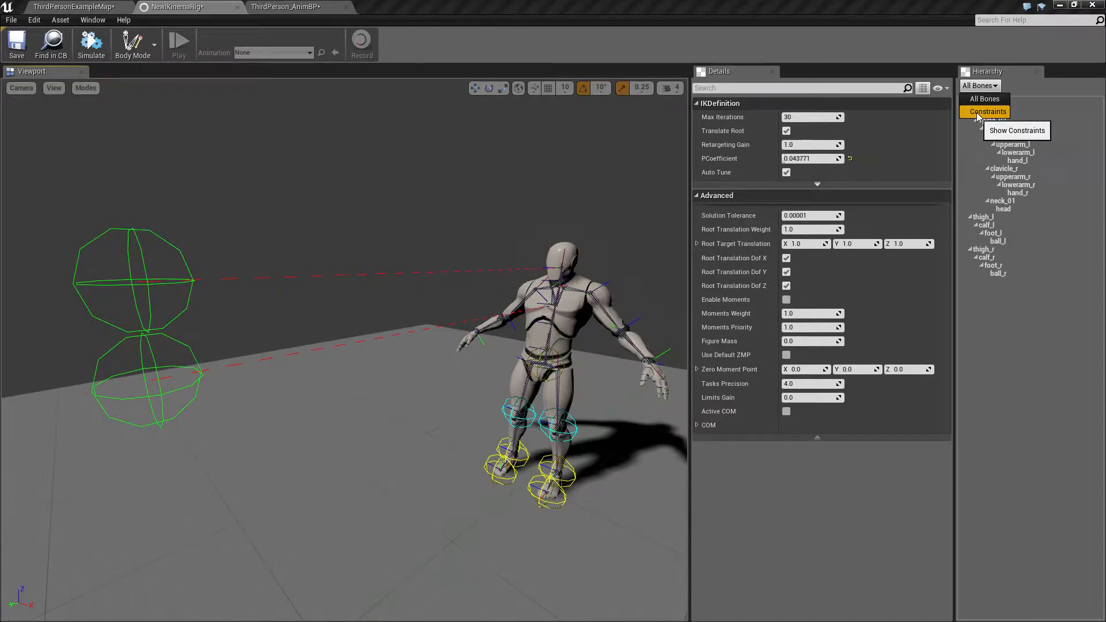
click(978, 113)
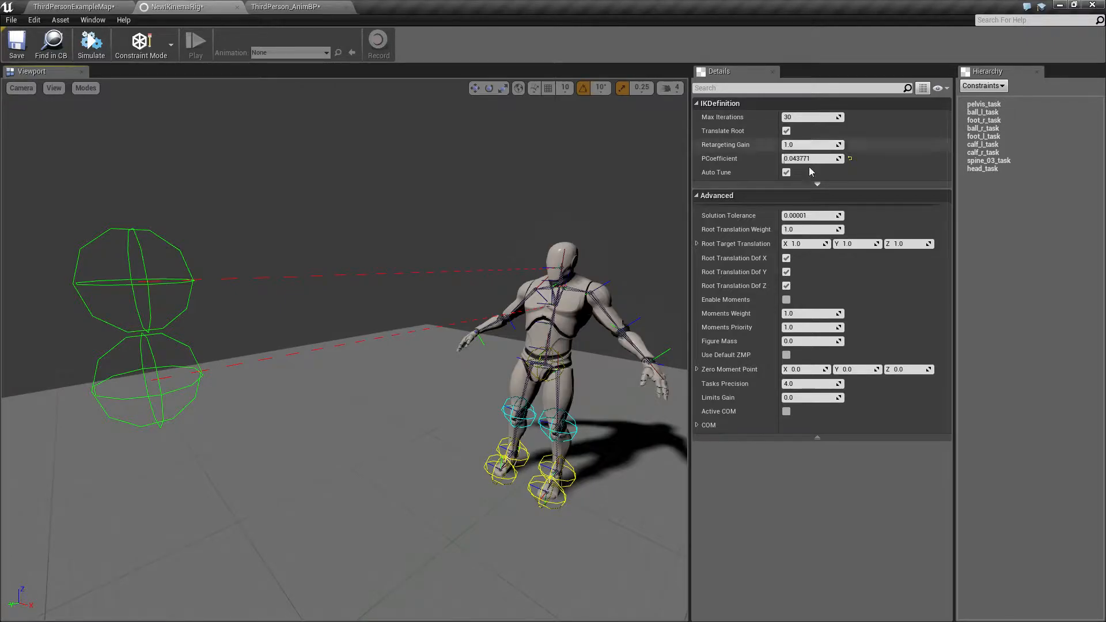
right_drag(298, 316, 336, 333)
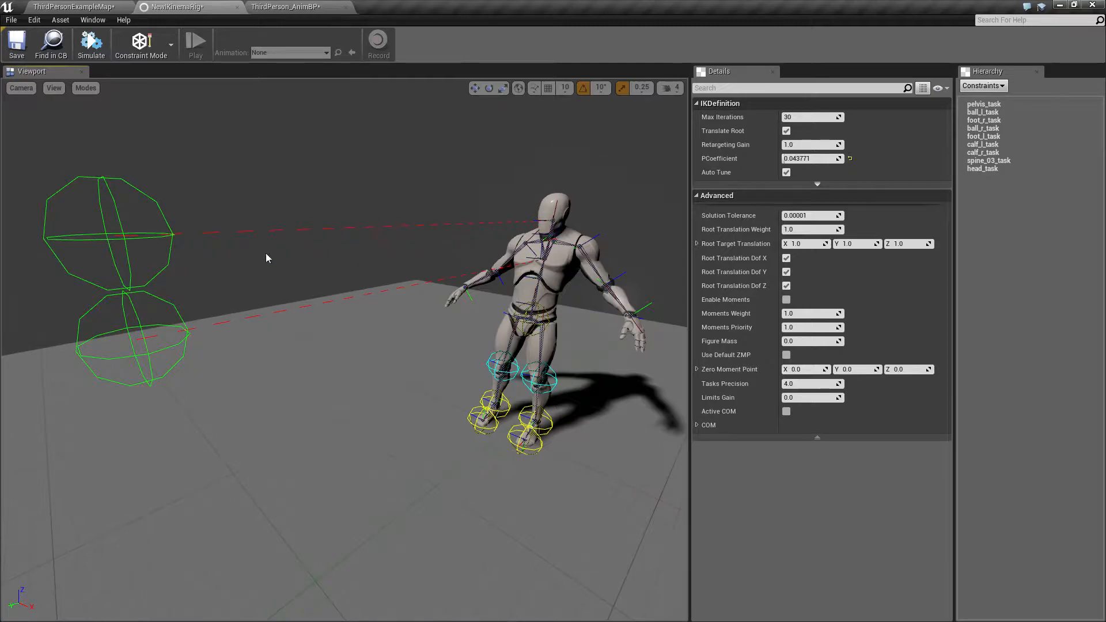
click(17, 43)
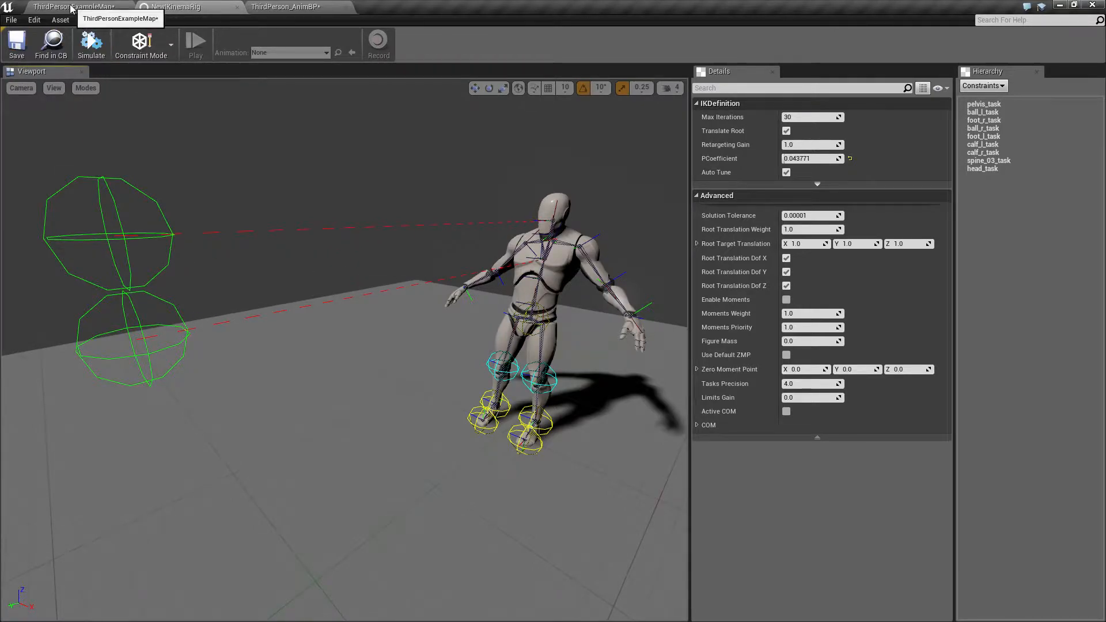
Place a second ThirdPersonCharacter near the stairs and ramp in ThirdPersonExampleMap and rotate it to face the first character
click(87, 7)
right_drag(545, 296, 259, 149)
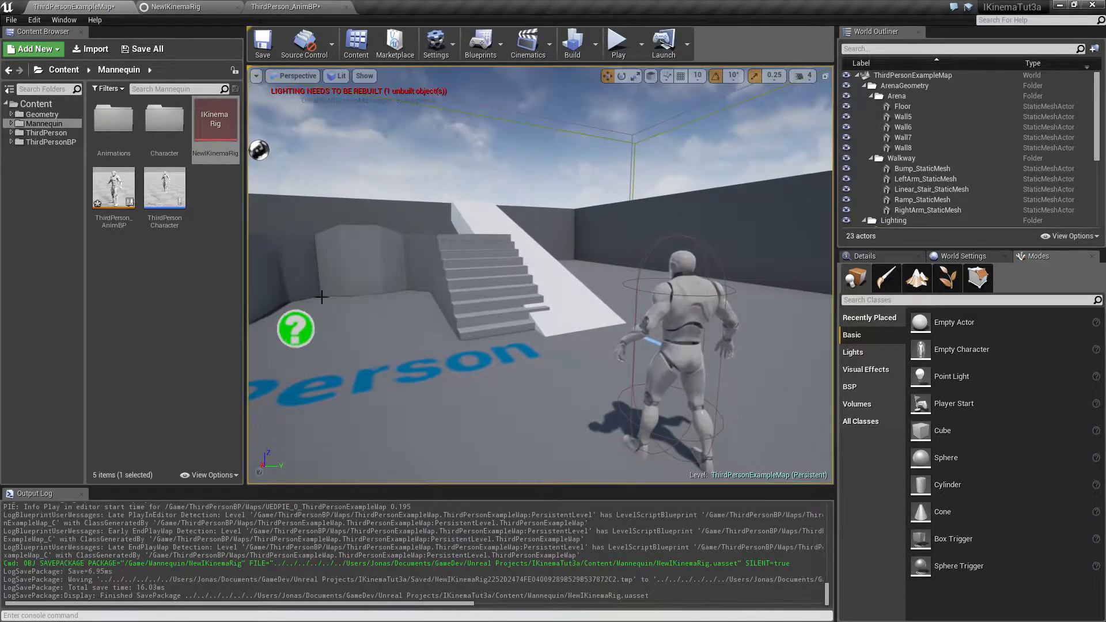
drag(159, 194, 569, 323)
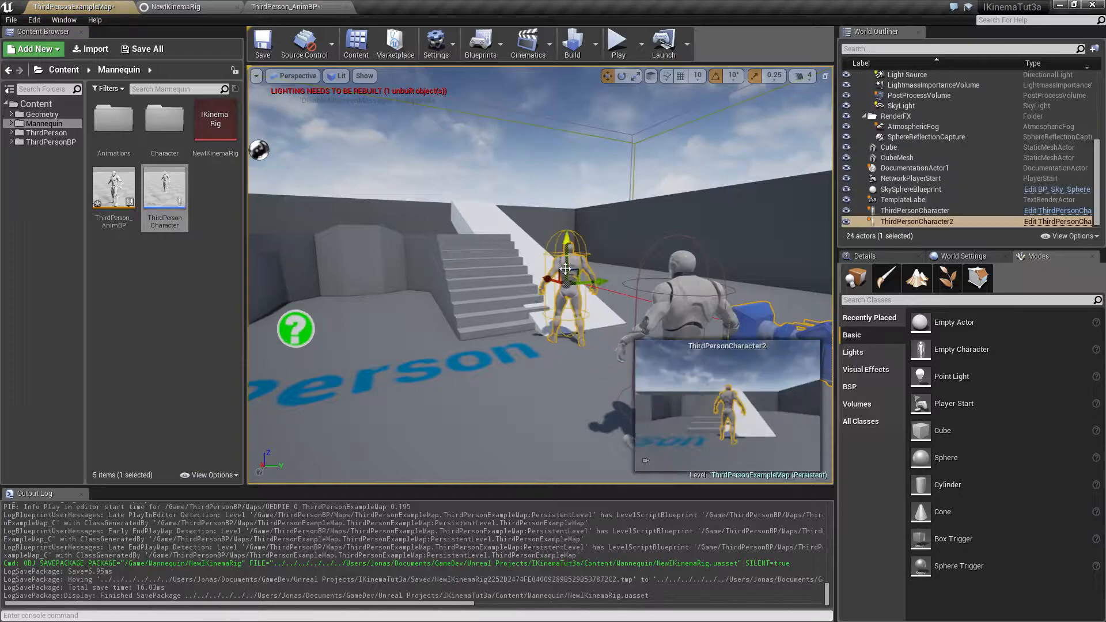
key(e)
key(w)
key(e)
drag(576, 297, 742, 333)
right_drag(742, 333, 571, 286)
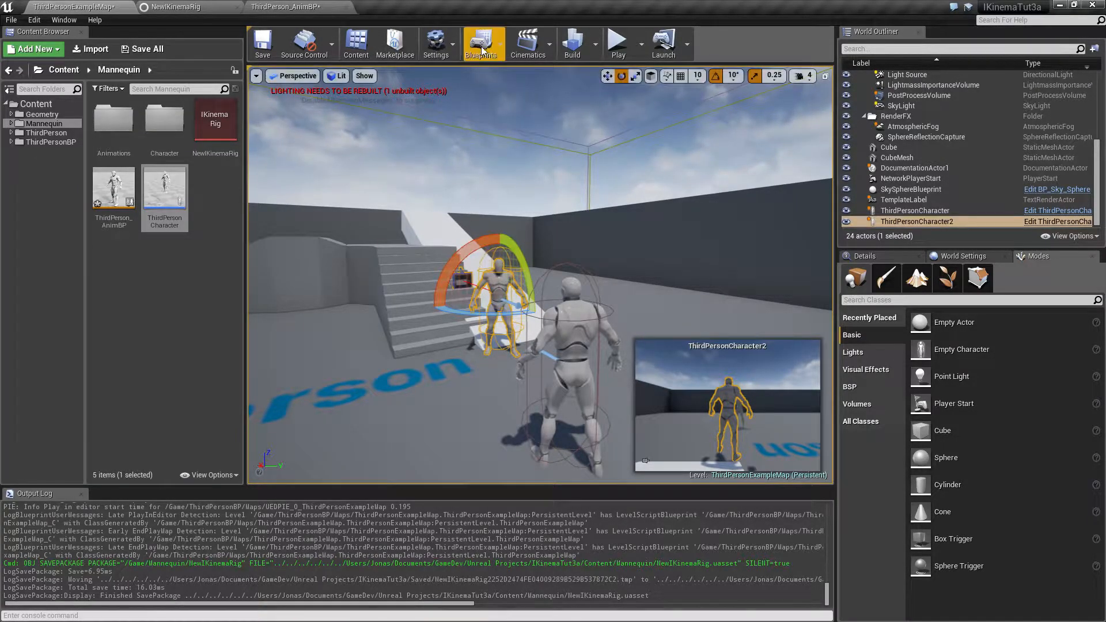
Select the original ThirdPersonCharacter in the level and add an Event BeginPlay node to the Level Blueprint
click(582, 333)
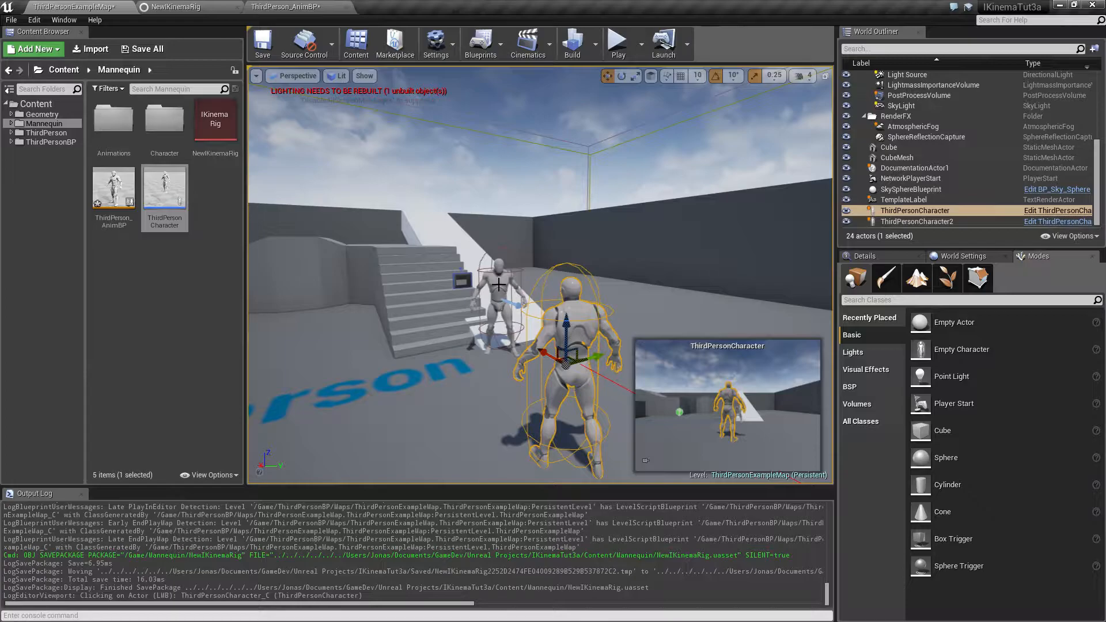
click(483, 45)
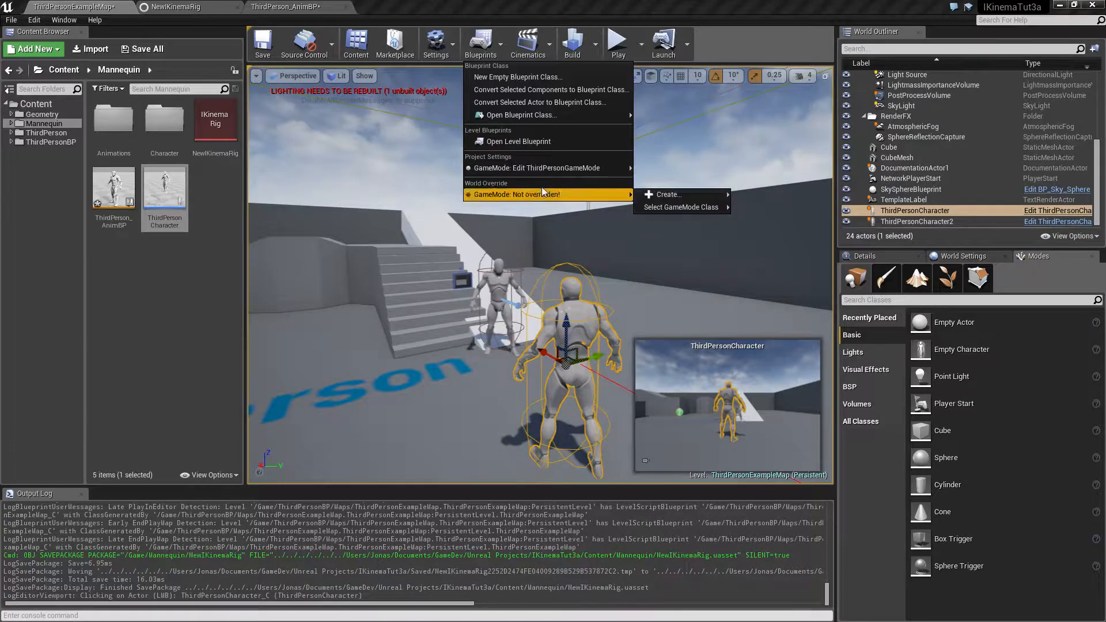
click(520, 144)
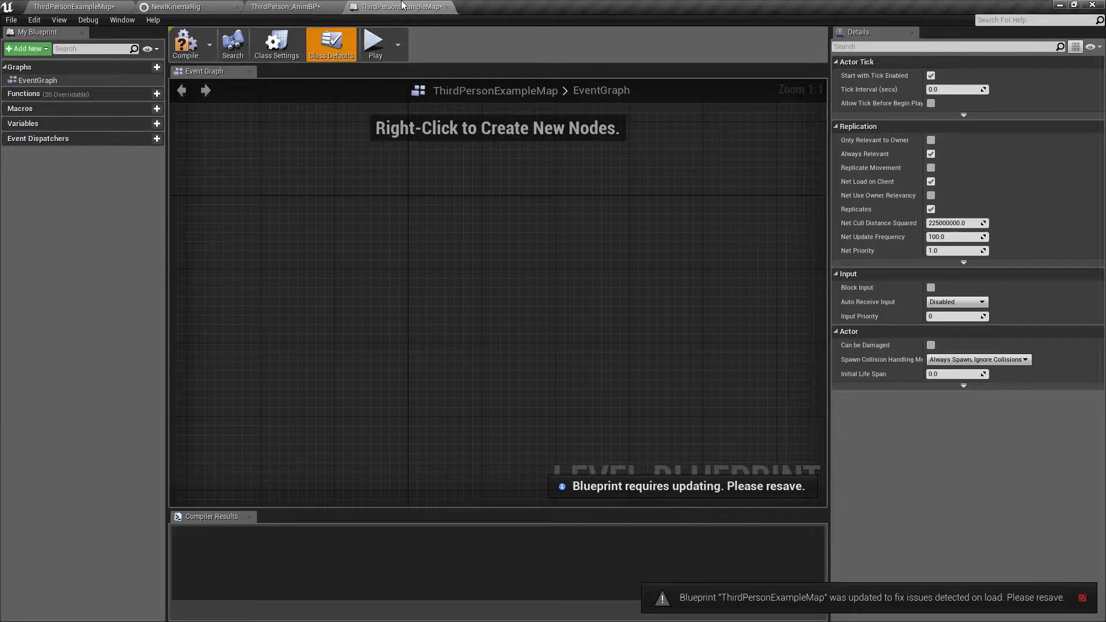
right_click(438, 234)
text(begin play)
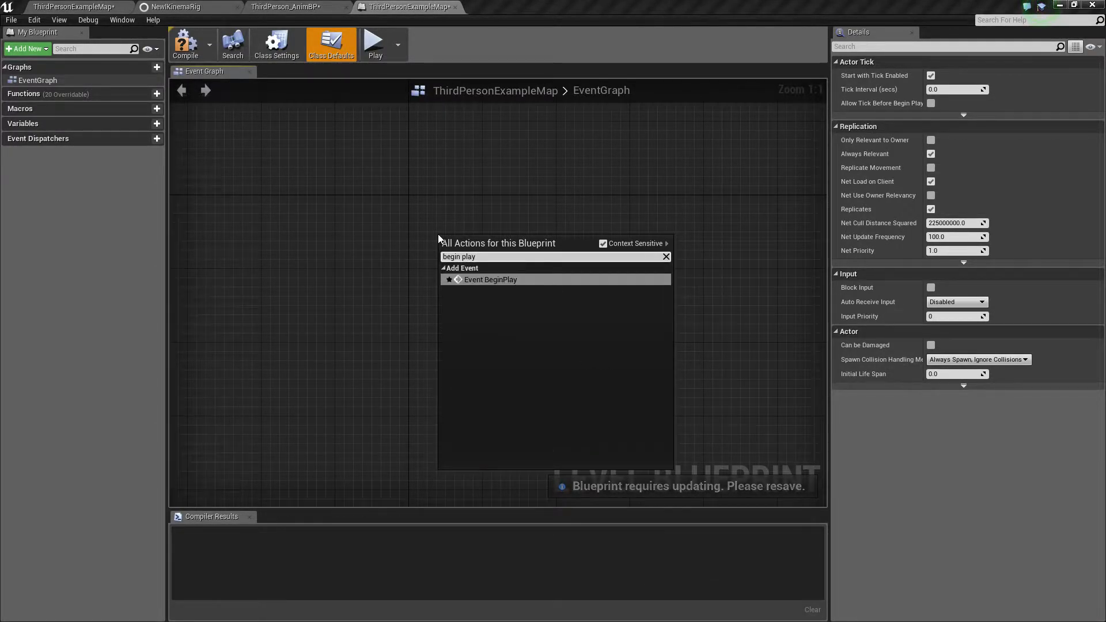
key(Return)
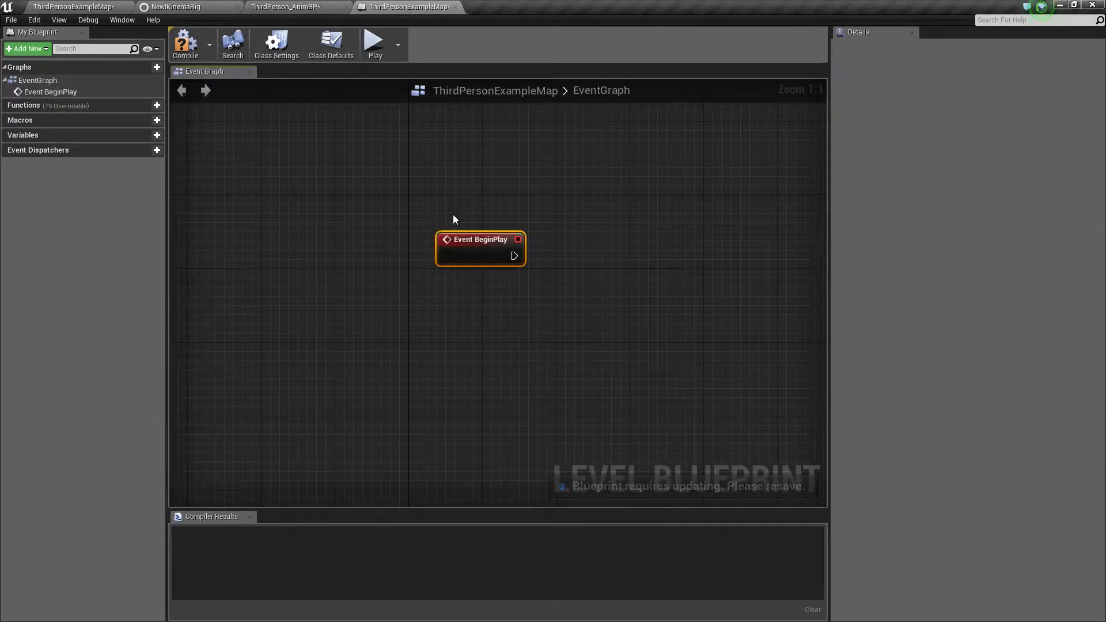
Add references to ThirdPersonCharacter and ThirdPersonCharacter2 to the Level Blueprint's event graph, aligned one above the other
right_click(551, 269)
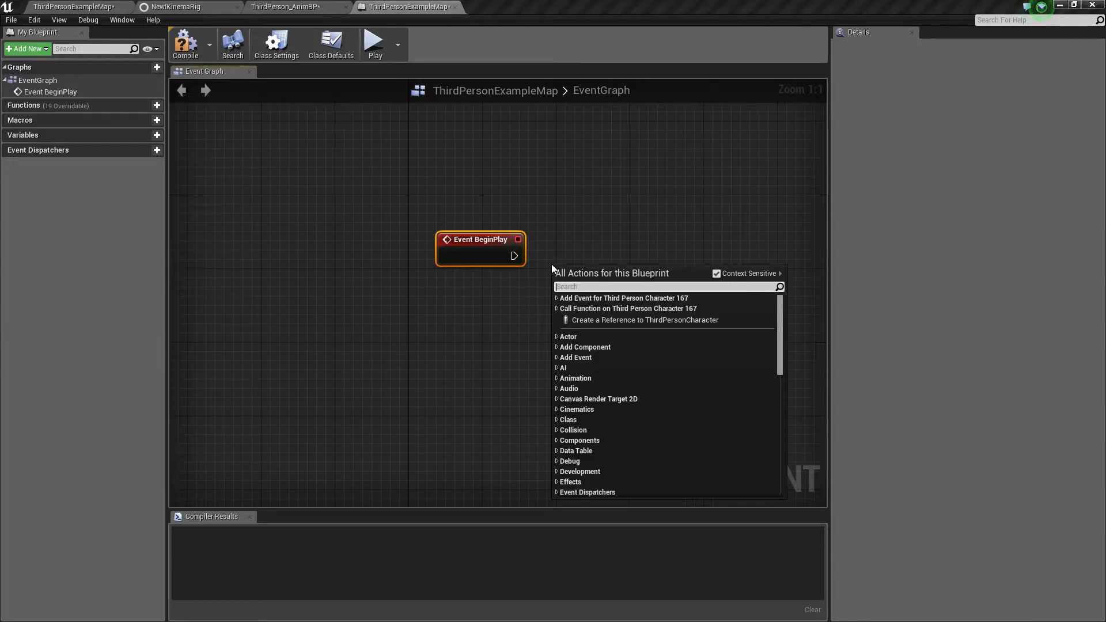
click(594, 320)
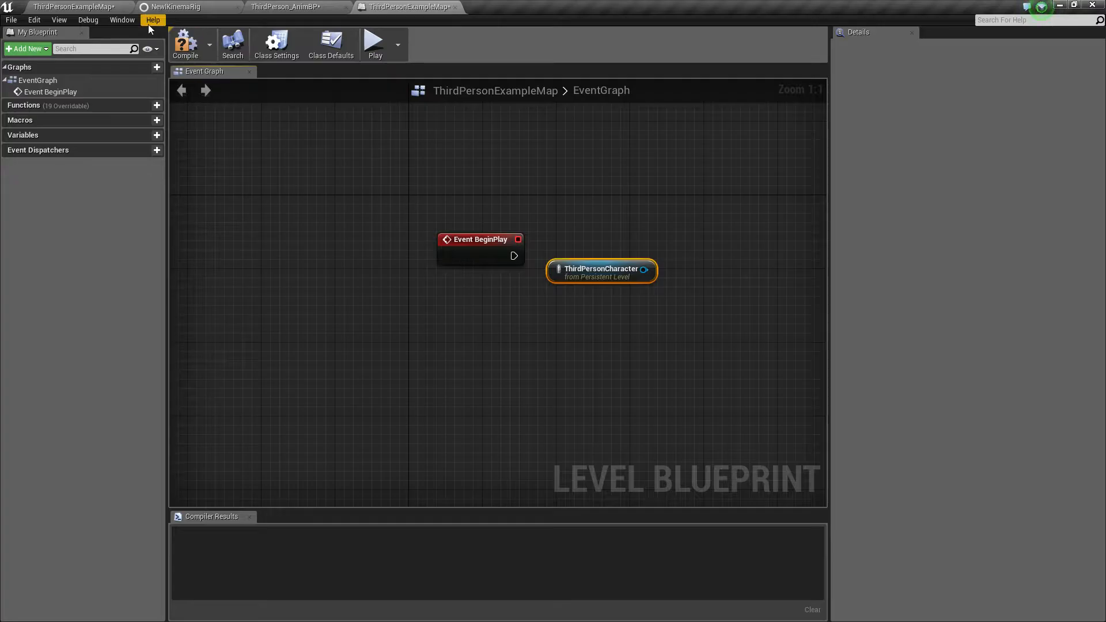
click(81, 7)
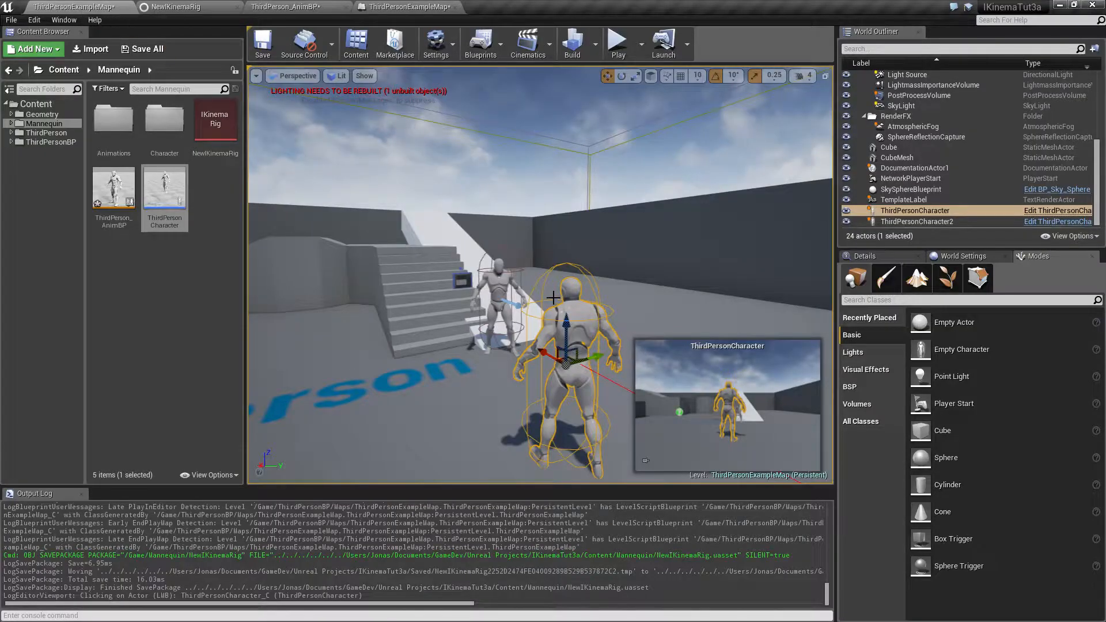
click(498, 277)
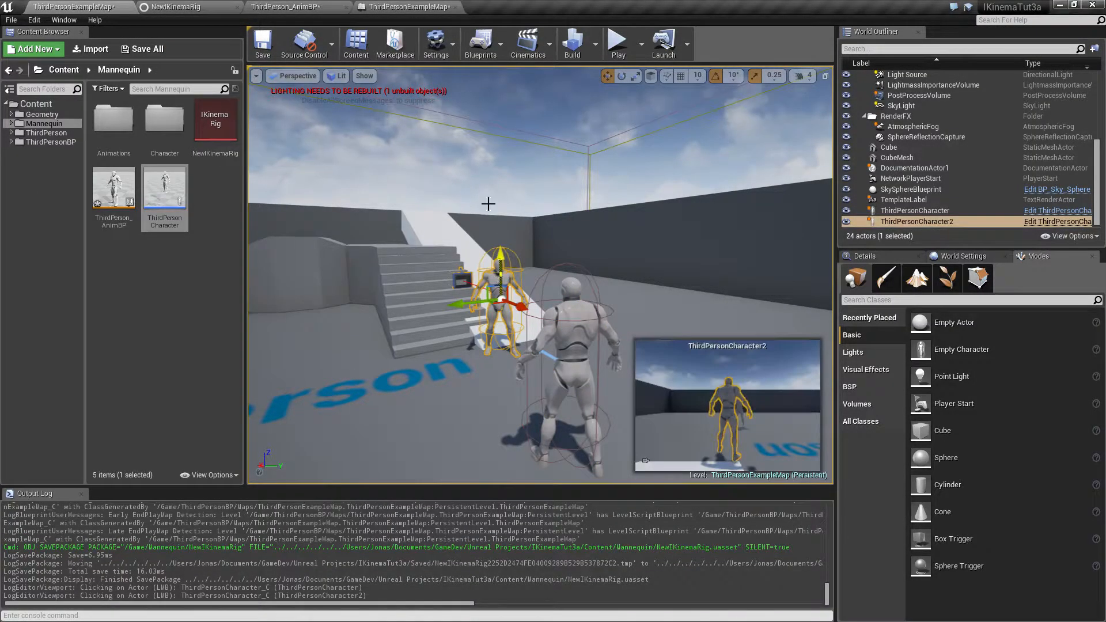
click(480, 43)
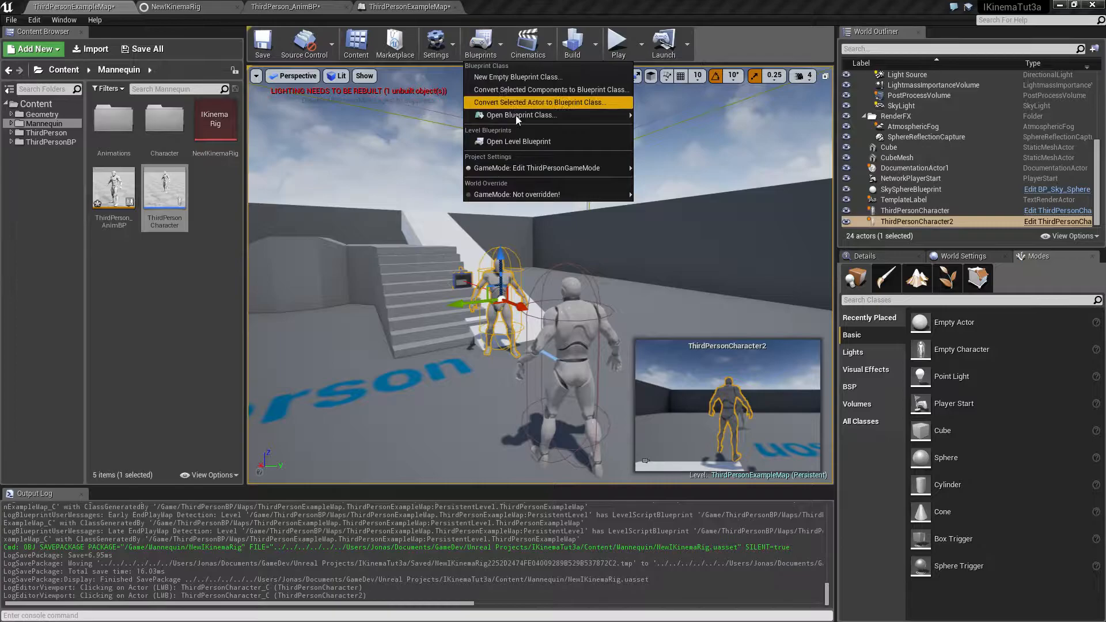
click(384, 8)
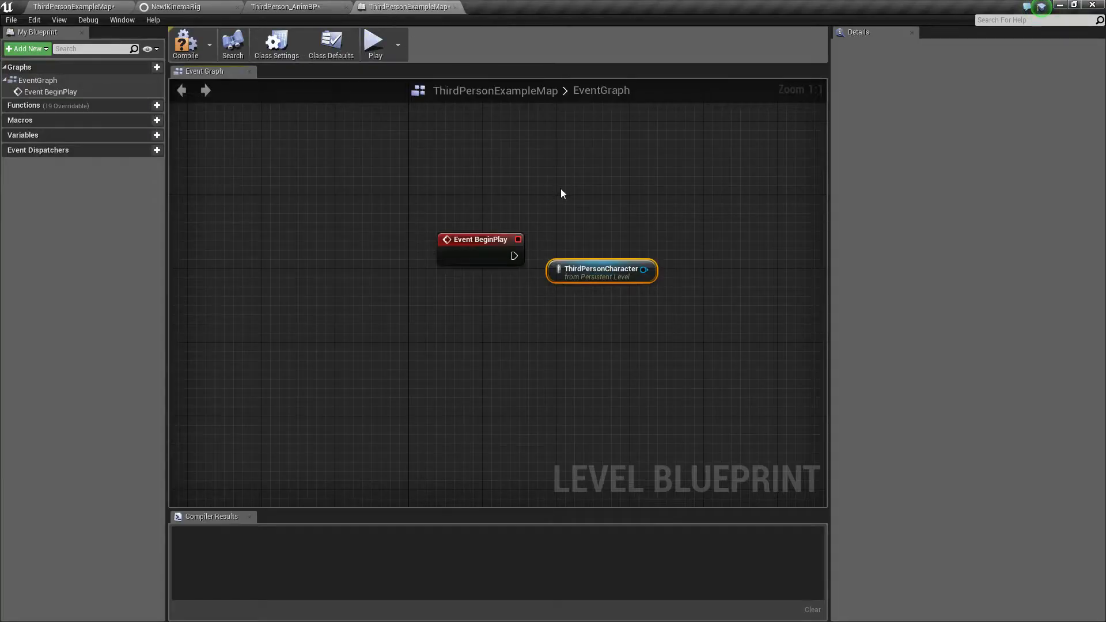
right_click(563, 194)
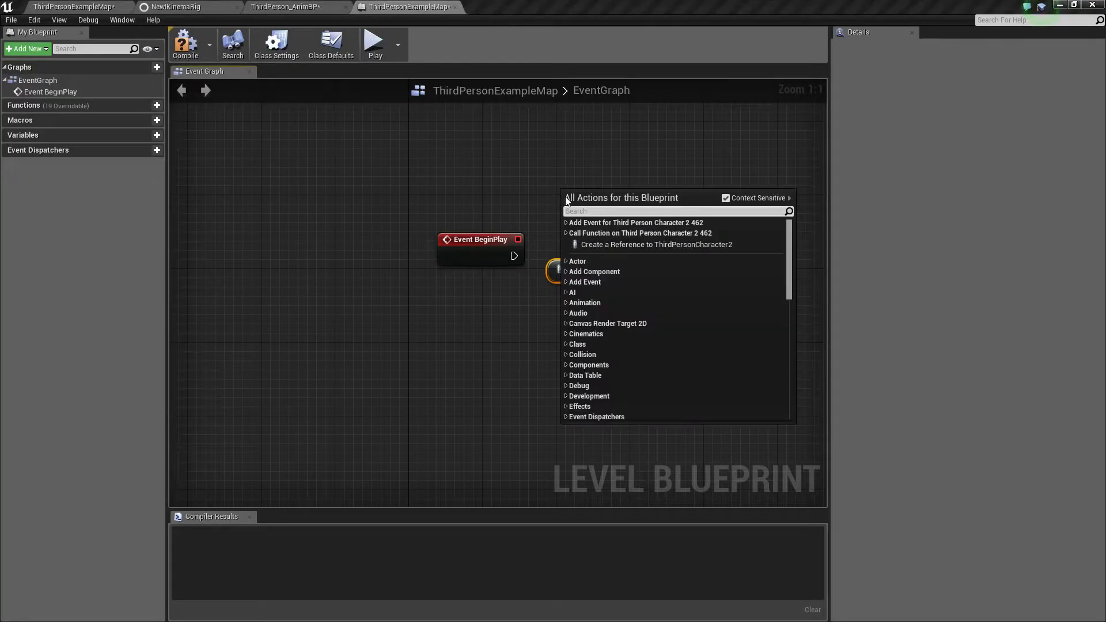
click(701, 245)
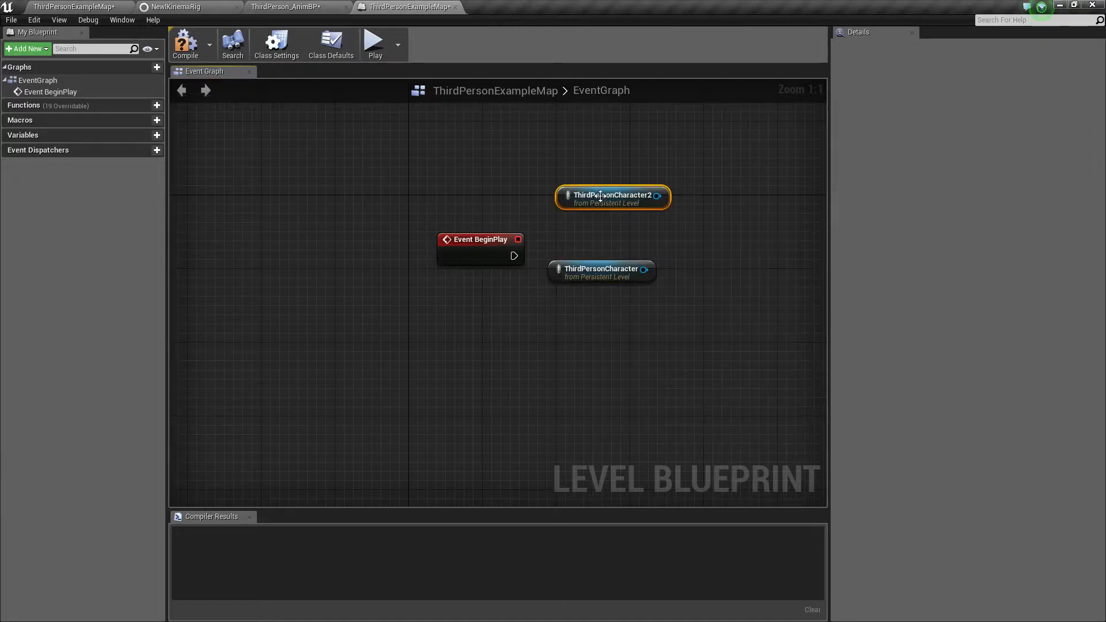
drag(603, 206, 594, 206)
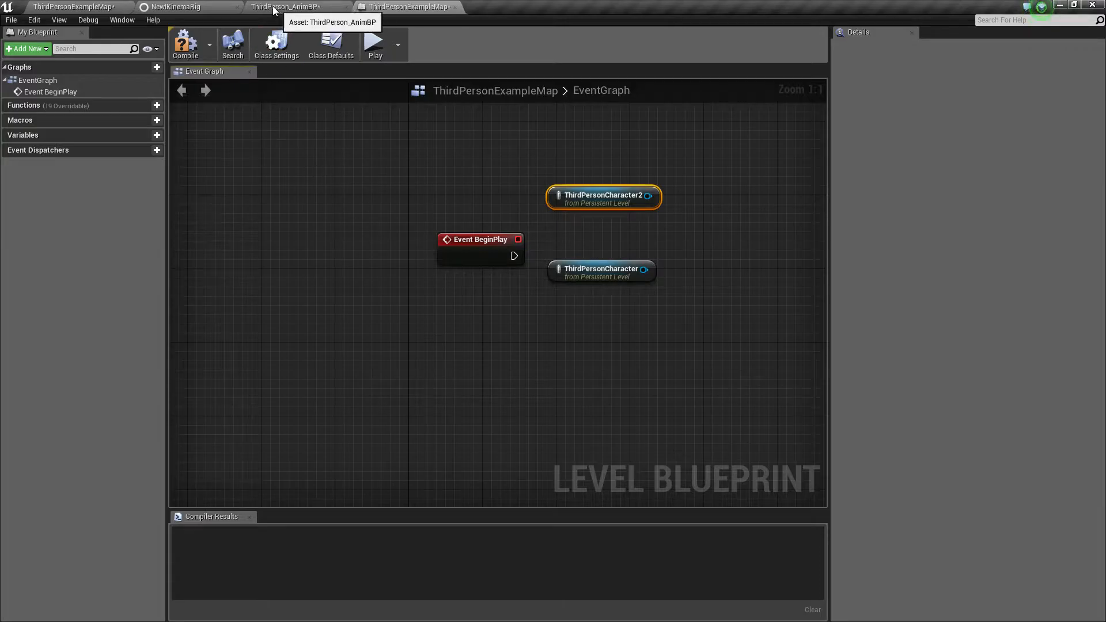
Open the ThirdPersonCharacter blueprint from the level's Mannequin folder
click(75, 7)
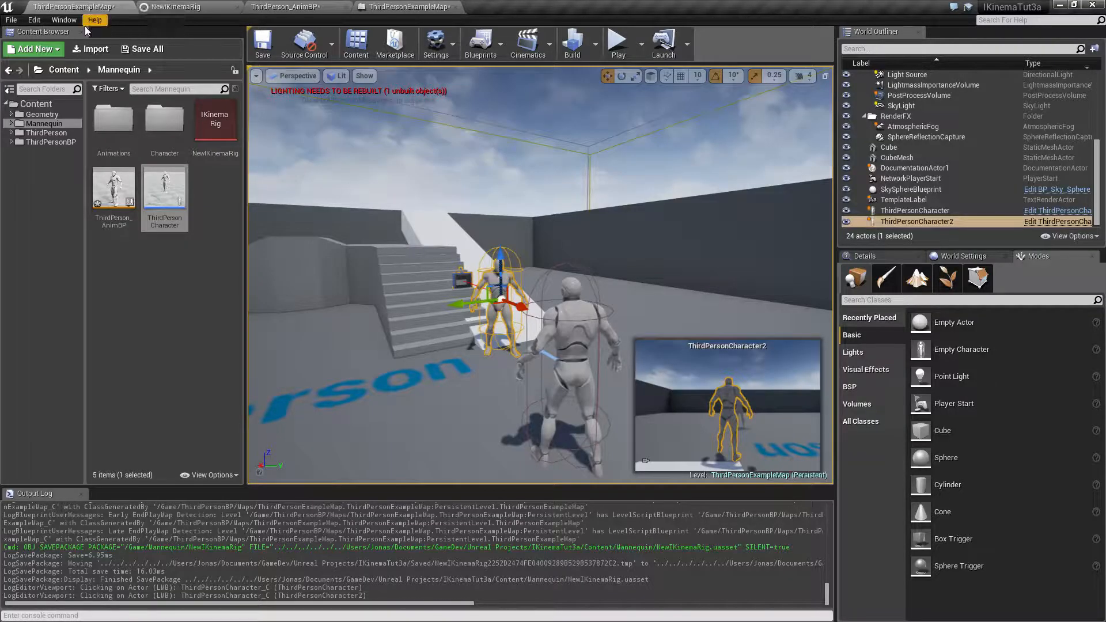
double_click(159, 190)
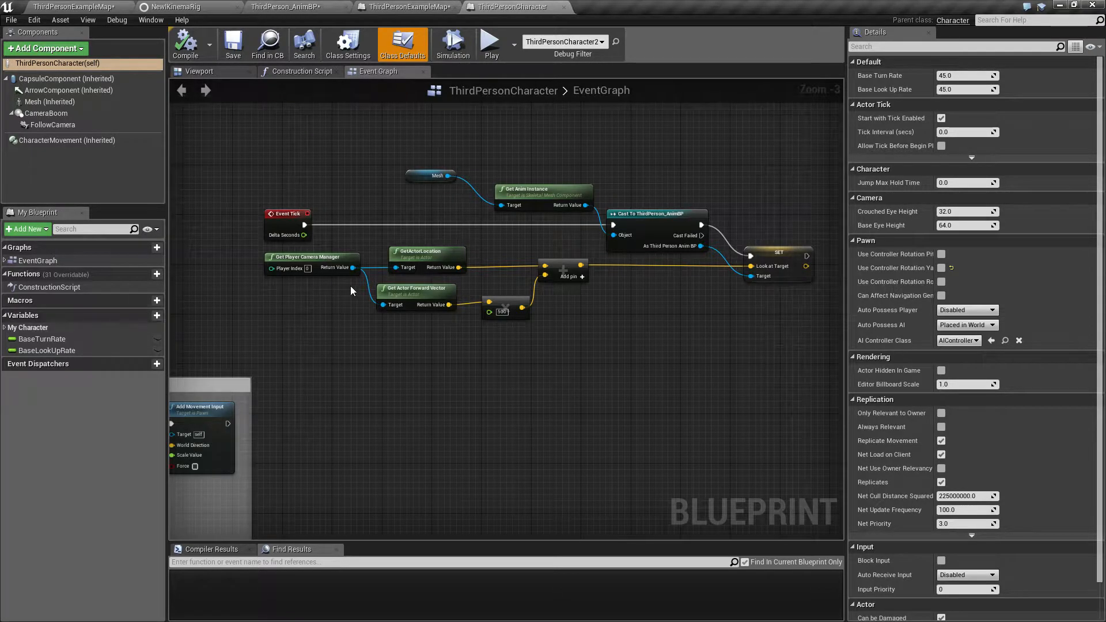
drag(225, 259, 783, 337)
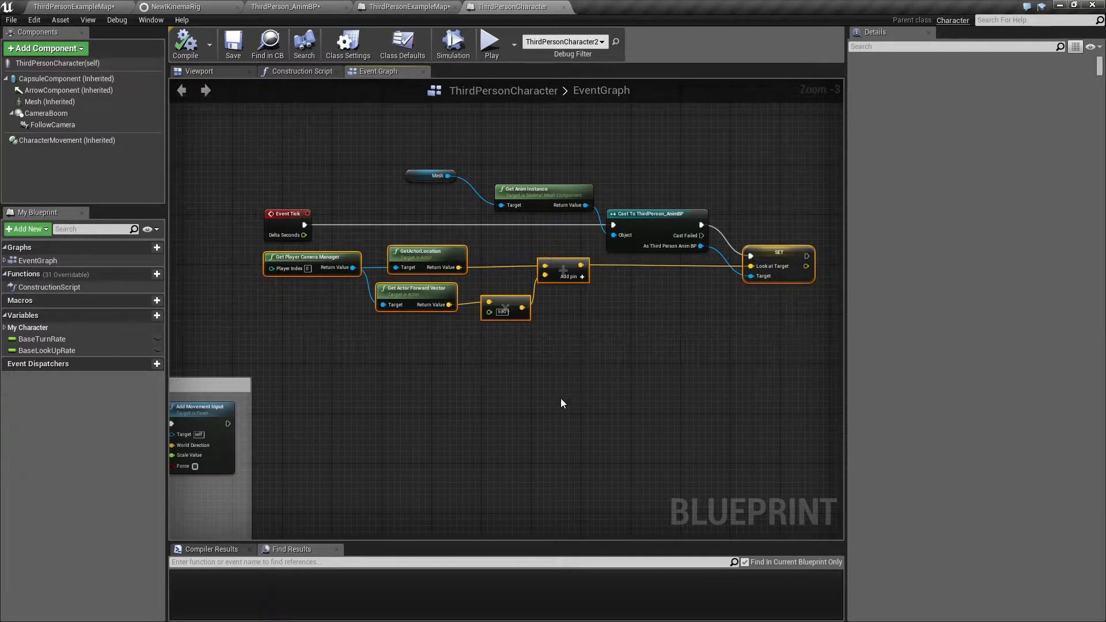
key(Delete)
drag(401, 158, 701, 307)
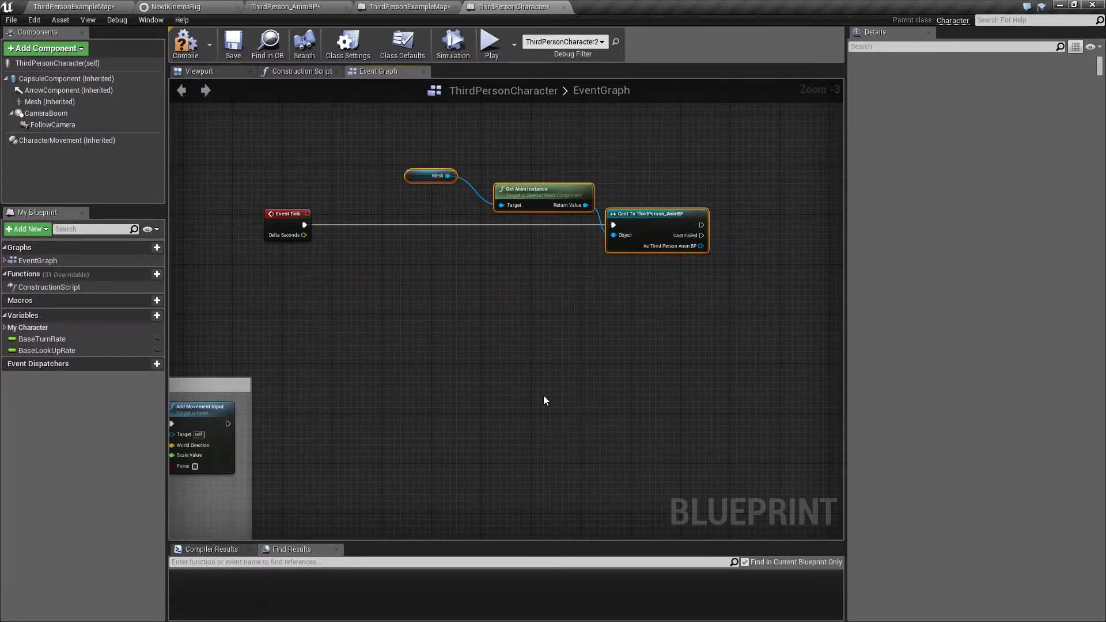
key(ctrl+z)
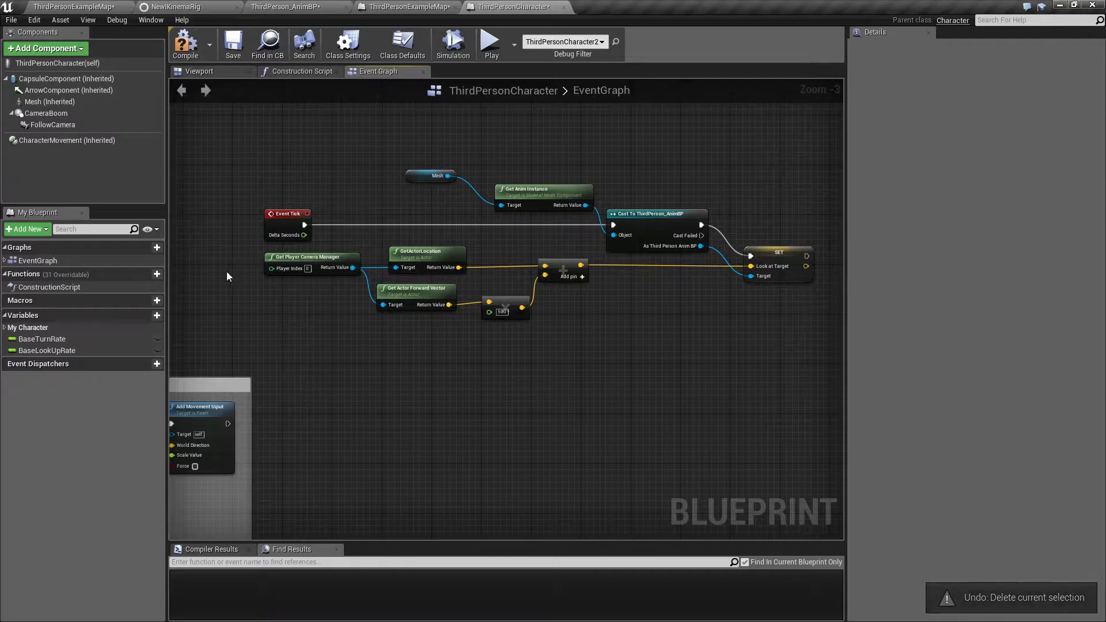
Delete the camera look-at nodes and the mesh anim instance cast from the event graph, keeping only Event Tick
drag(223, 256, 650, 311)
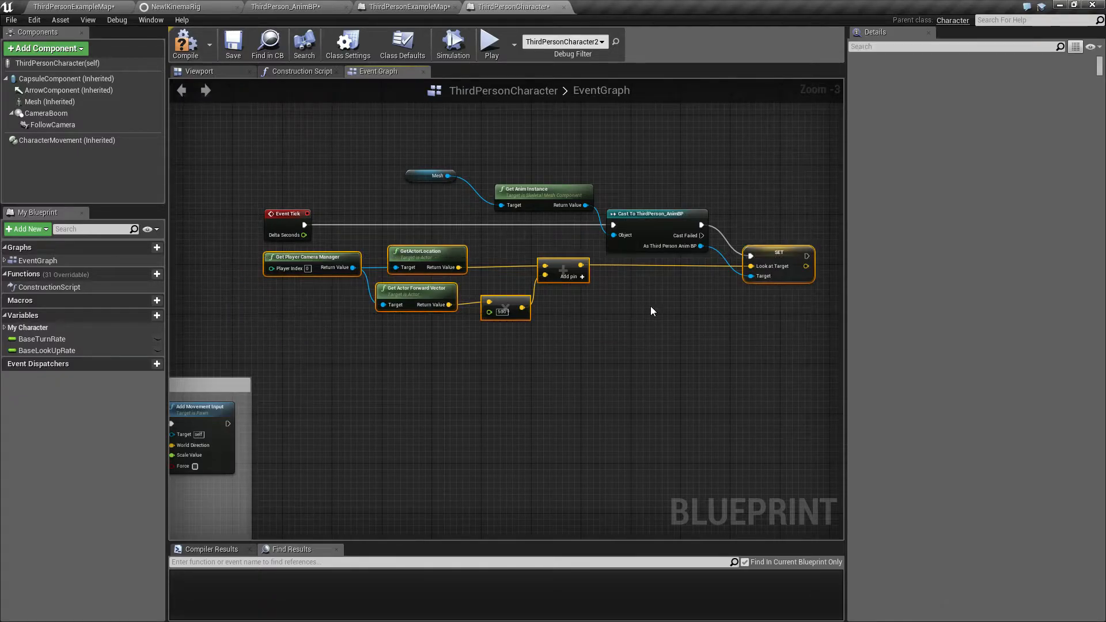
key(Delete)
drag(389, 147, 676, 273)
key(Delete)
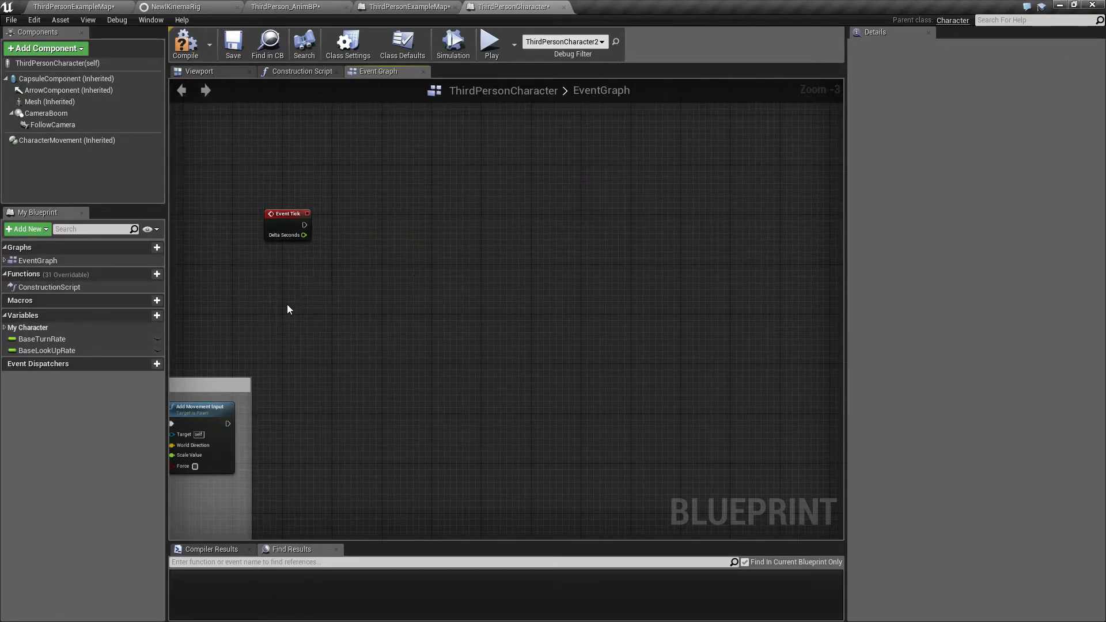
Add a variable named LookAt TargetActor to the ThirdPersonCharacter blueprint and set its type to Actor
click(139, 316)
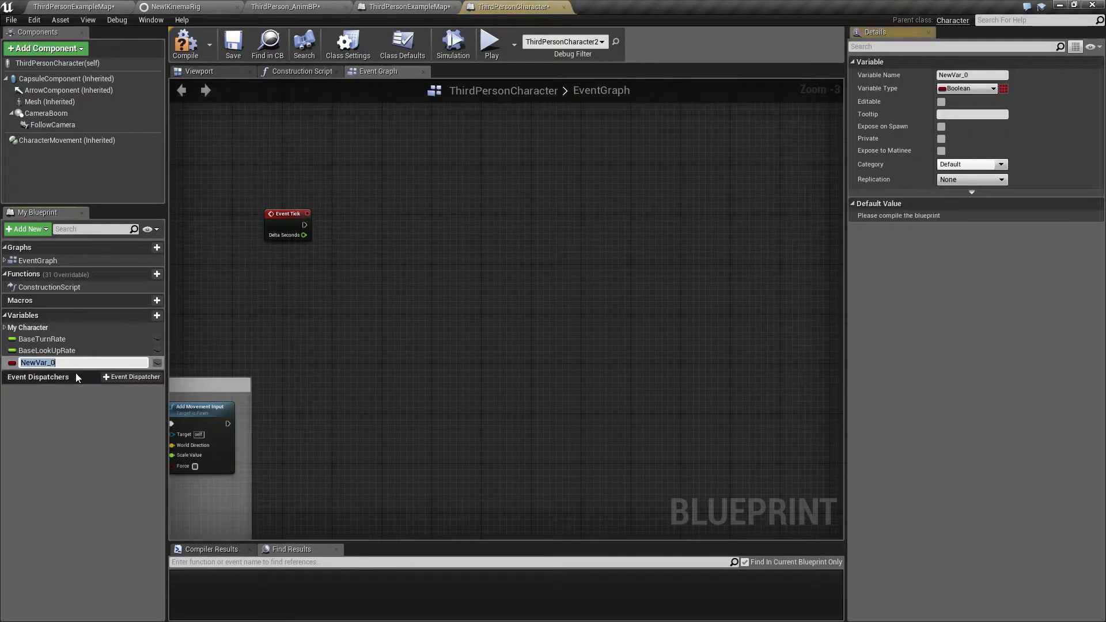
click(989, 77)
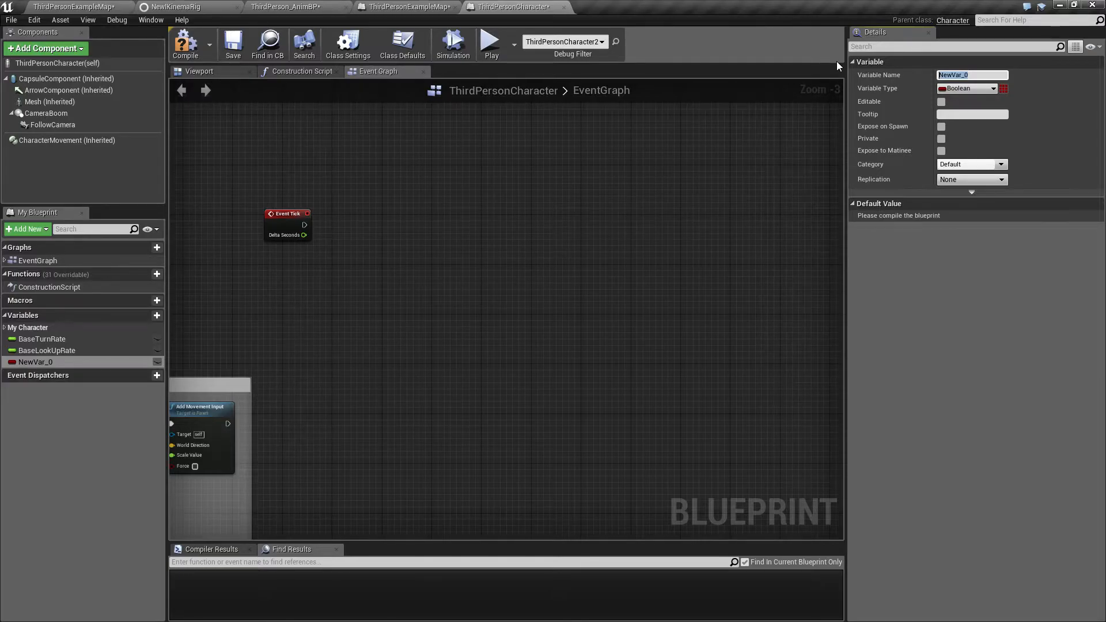
text(LookAt Target)
key(Return)
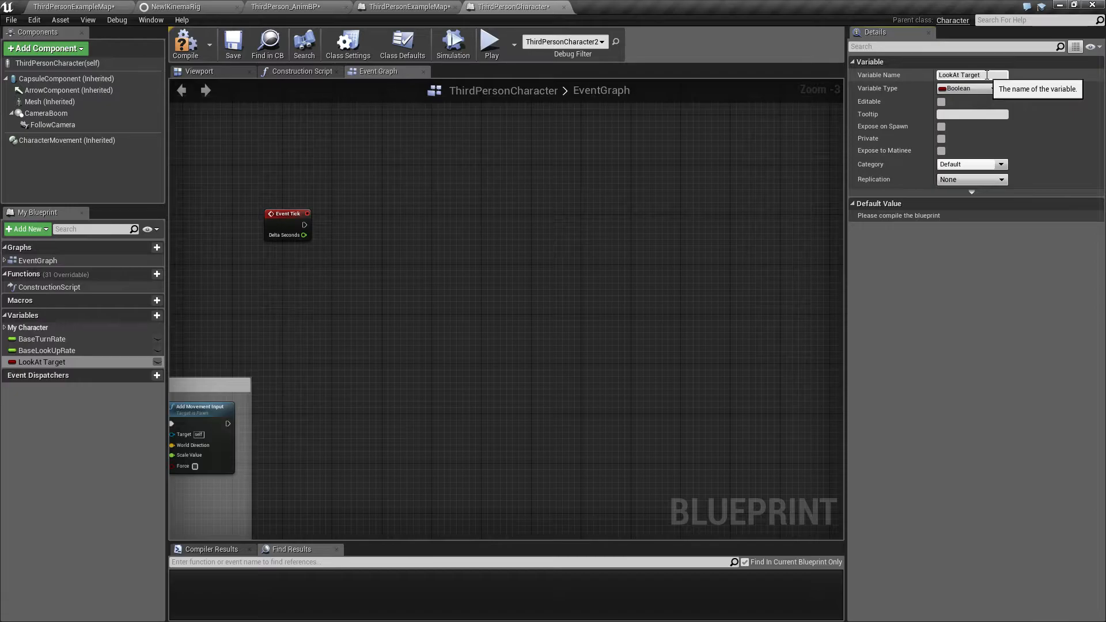
text(Act)
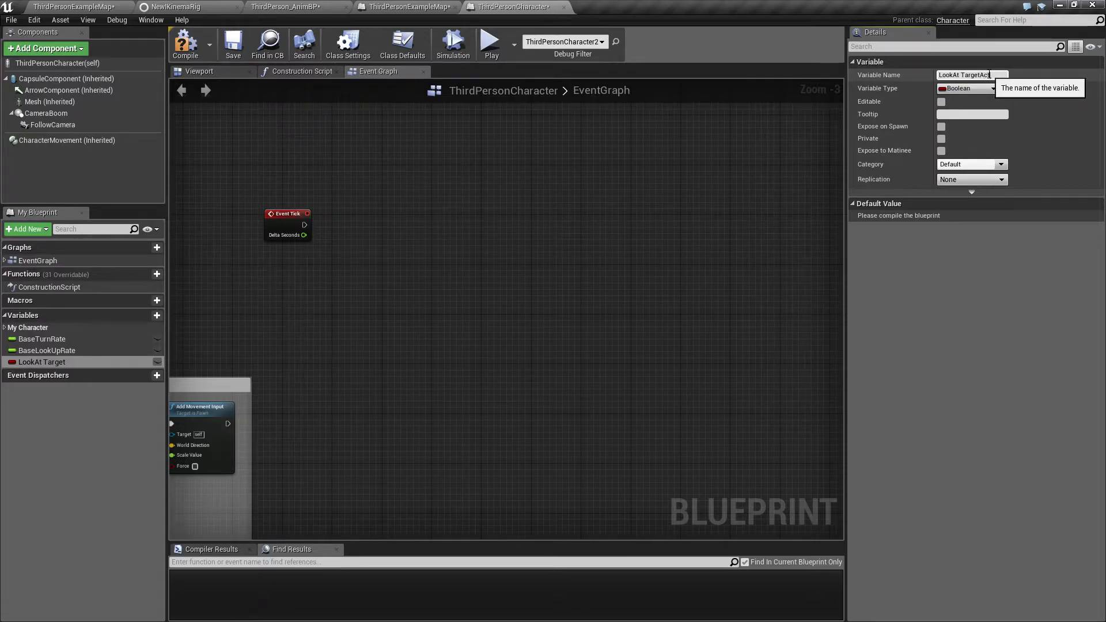
text(or)
key(Return)
click(977, 89)
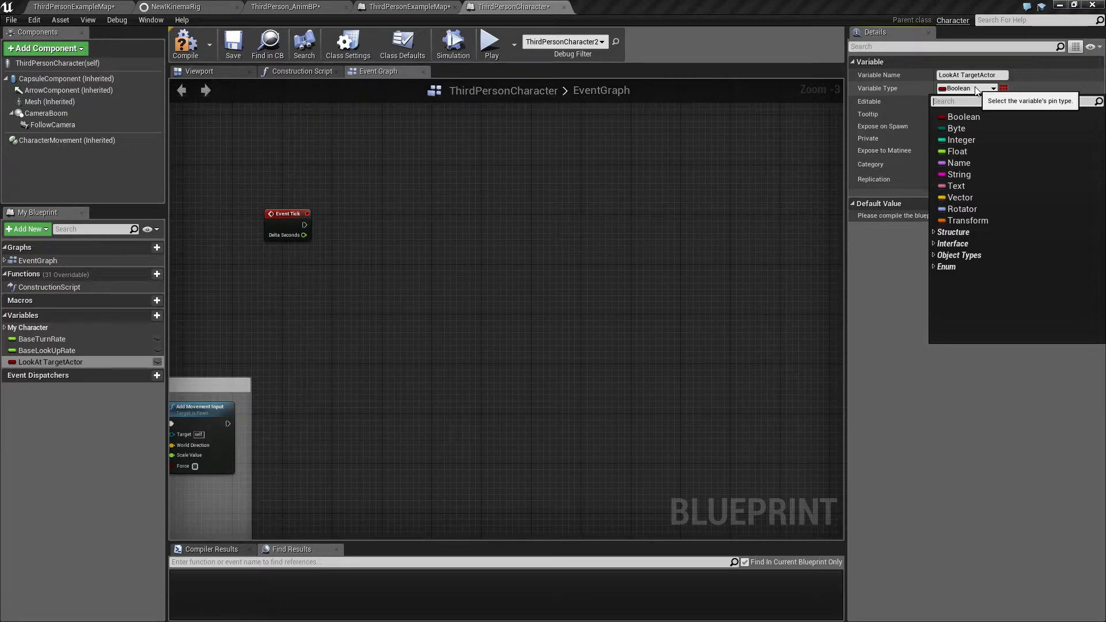
text(actor)
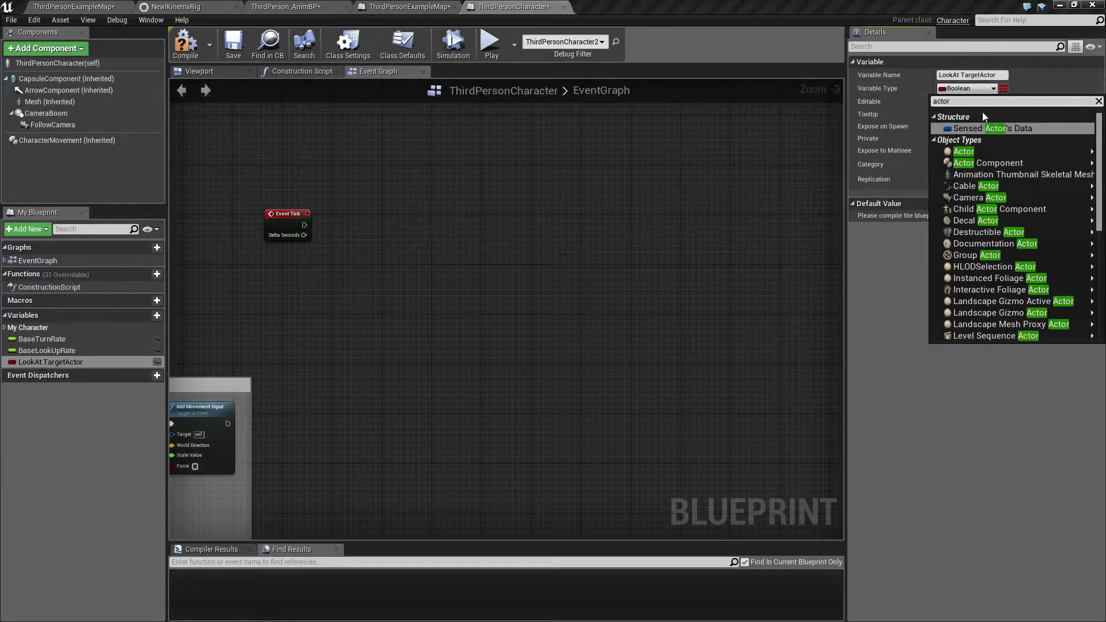
click(903, 152)
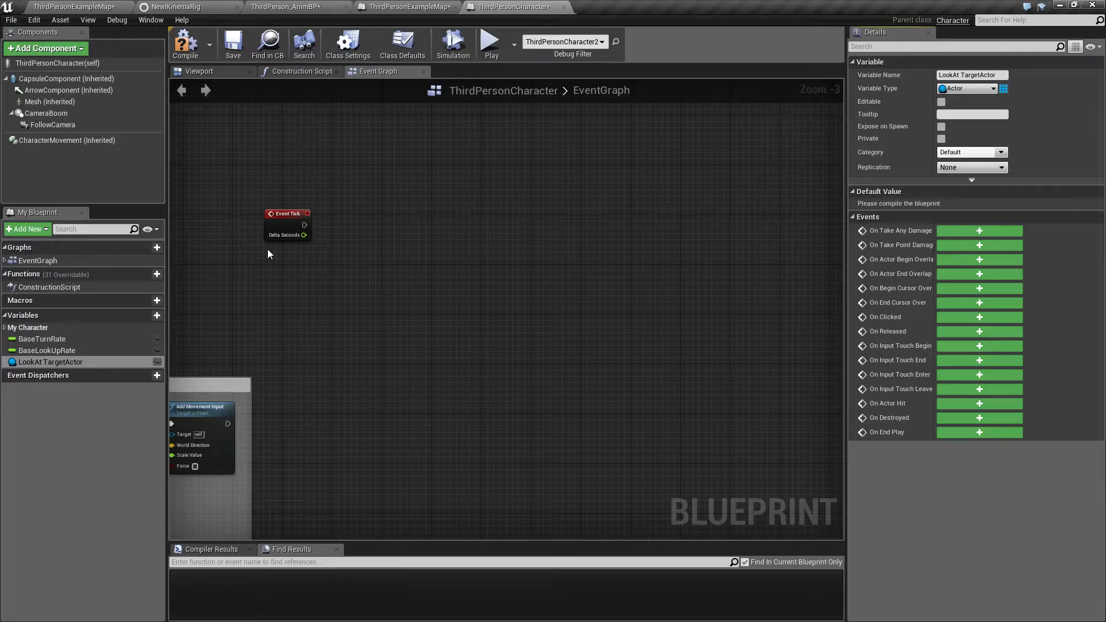
In the Level Blueprint, add a Set Look at Target Actor node with the ThirdPersonCharacter reference as its target
drag(55, 361, 316, 263)
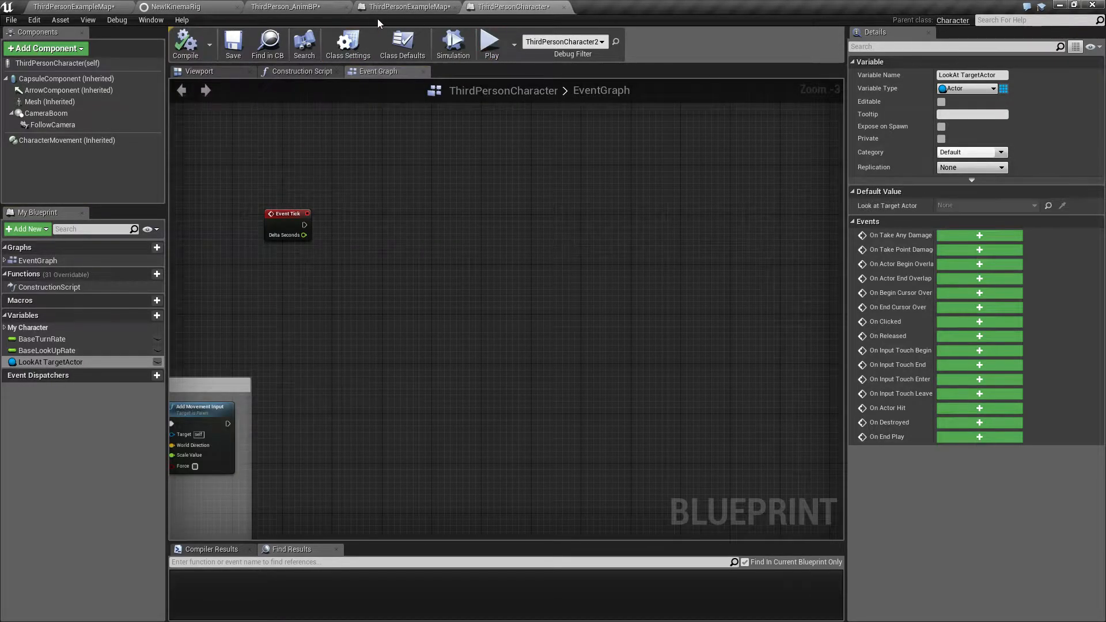
click(382, 7)
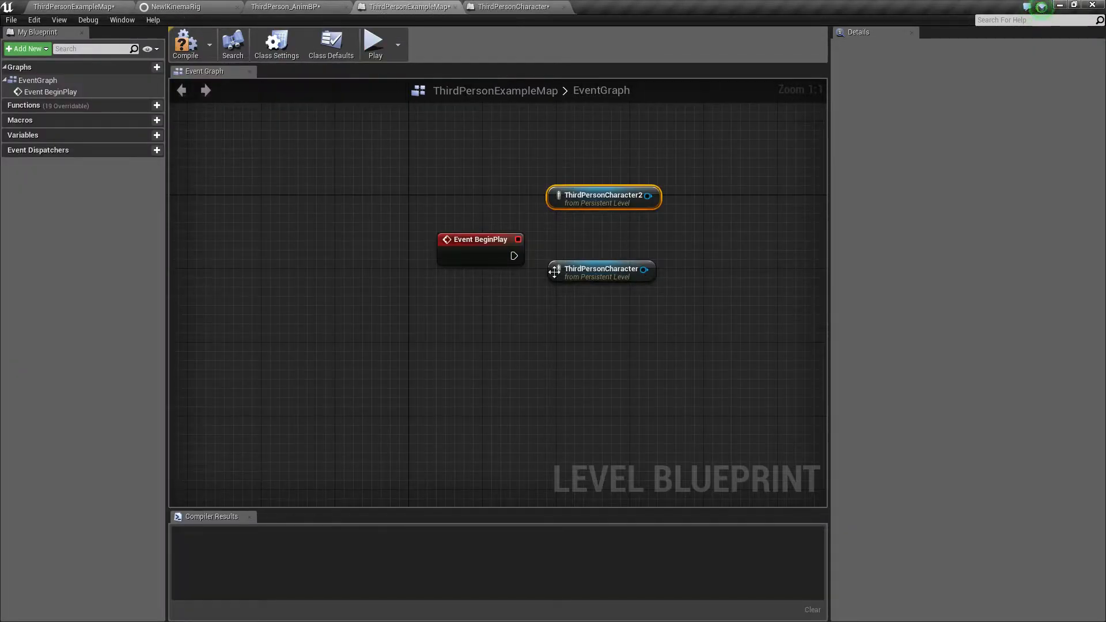
drag(514, 256, 690, 261)
click(672, 223)
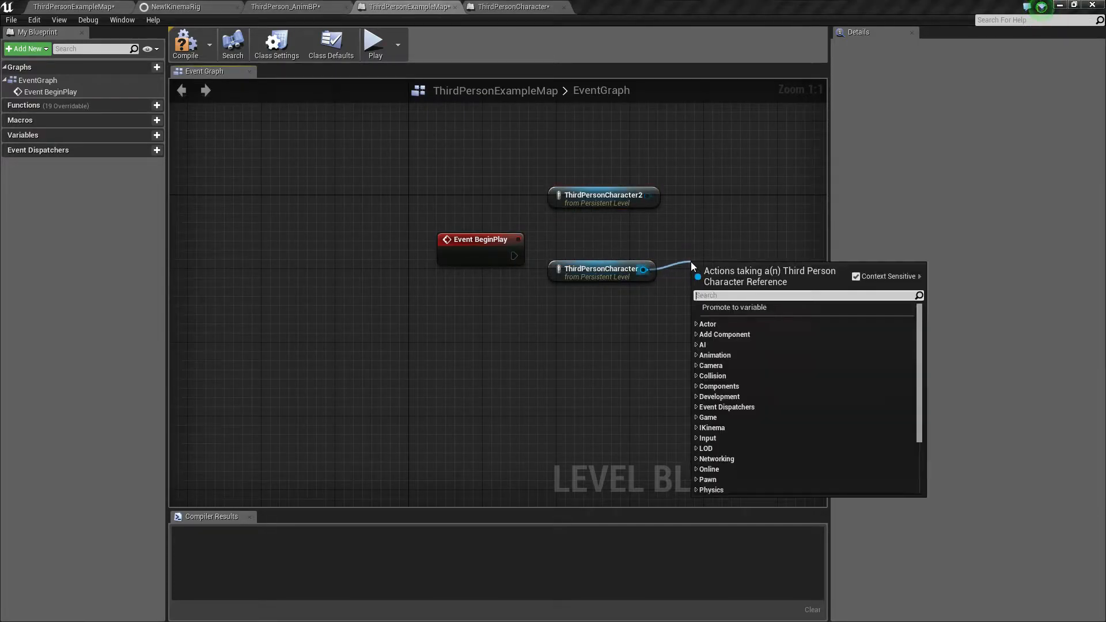
text(set look)
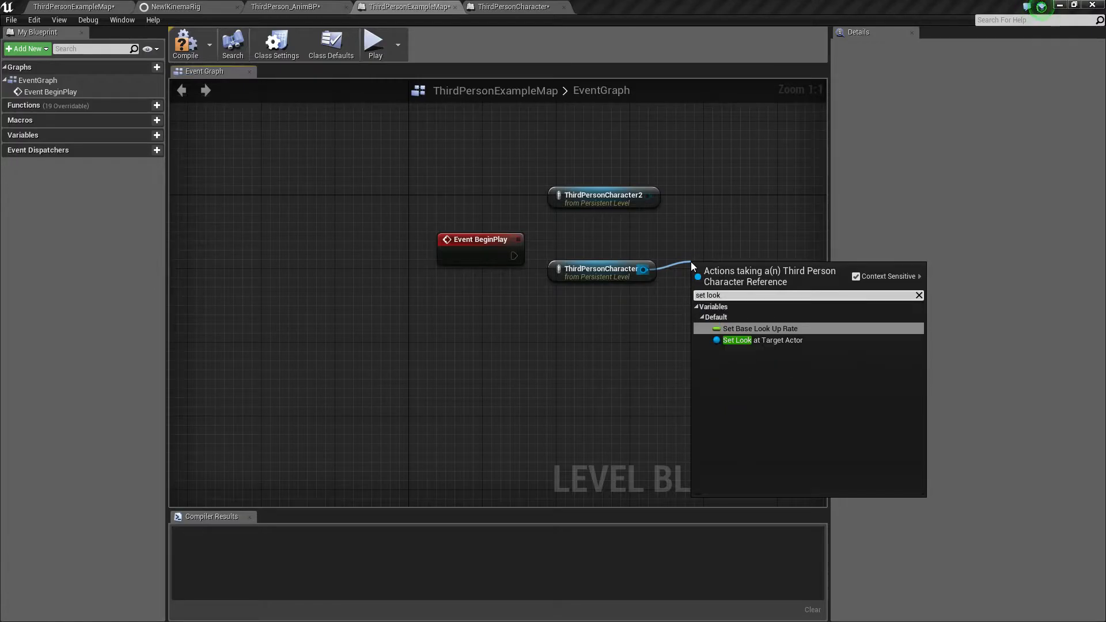
click(775, 345)
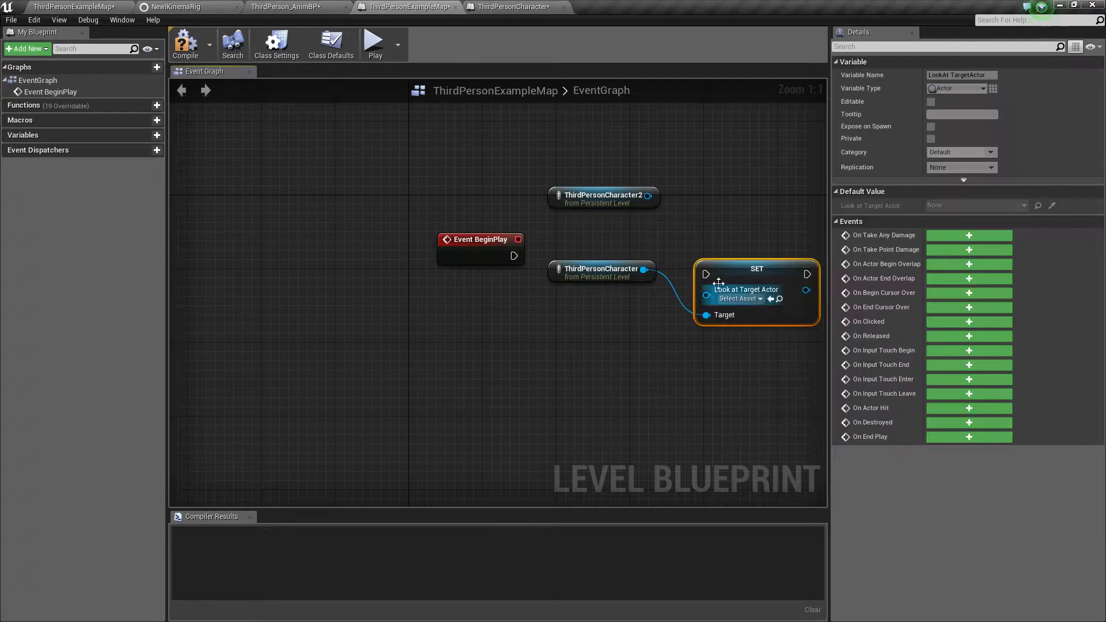
Run the Set node from Event BeginPlay with ThirdPersonCharacter2 as its Look at Target Actor, and save the level
drag(599, 269, 571, 297)
drag(514, 256, 731, 254)
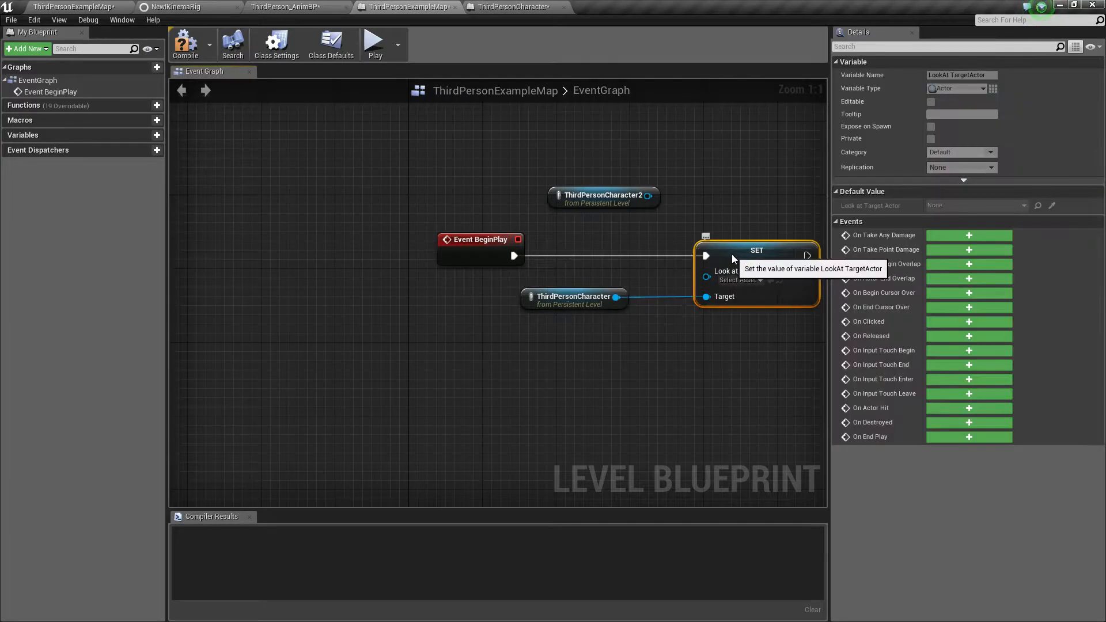
drag(613, 200, 704, 281)
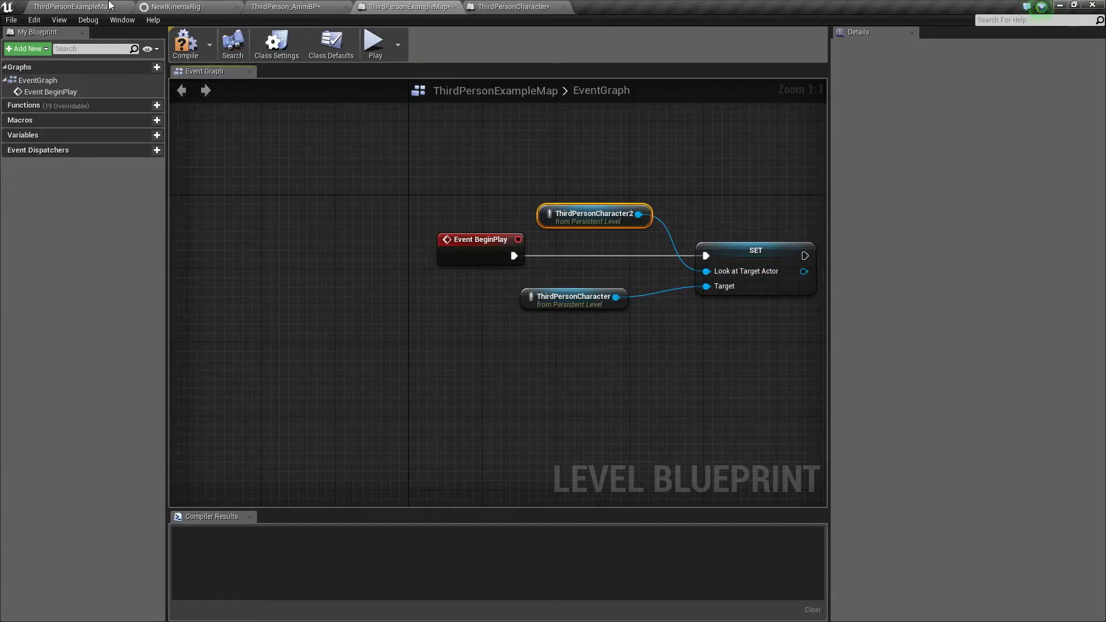
click(92, 7)
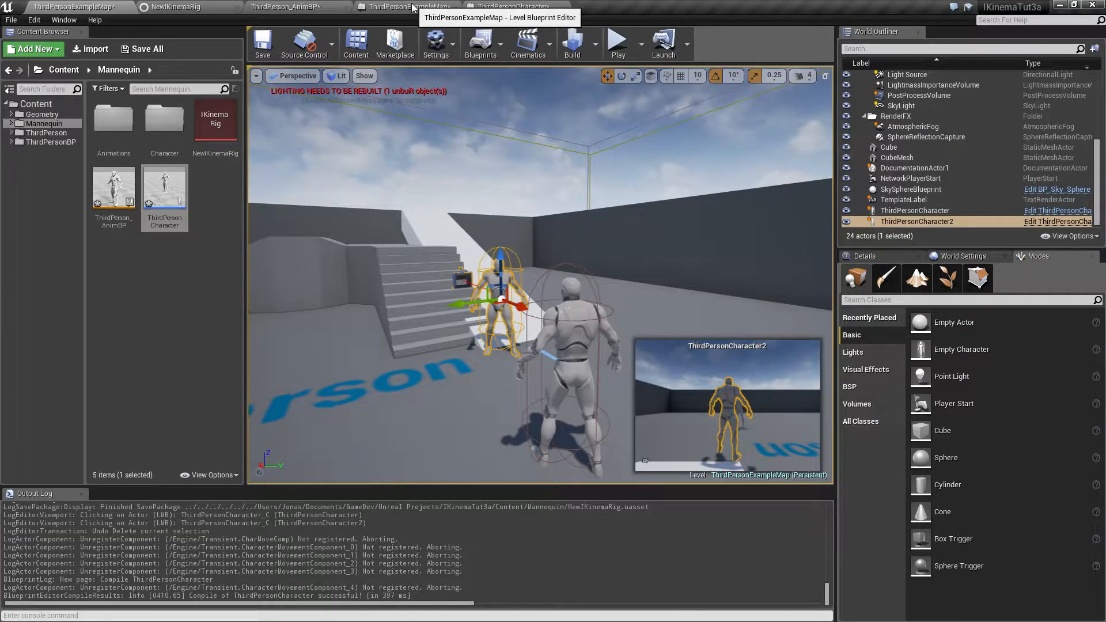
click(263, 43)
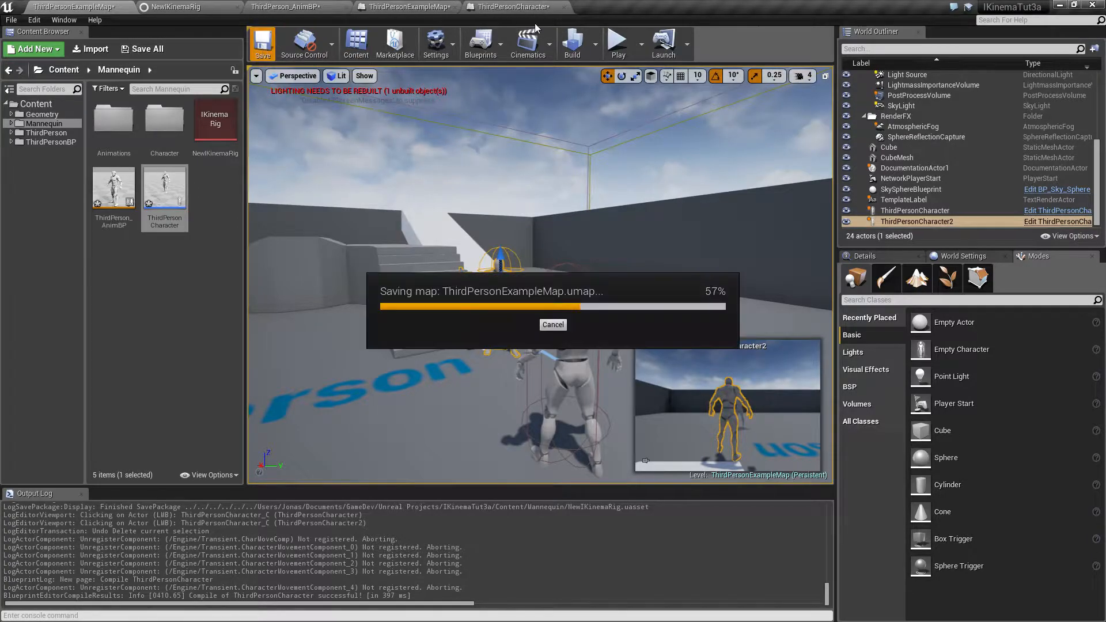
click(512, 6)
right_drag(330, 256, 543, 271)
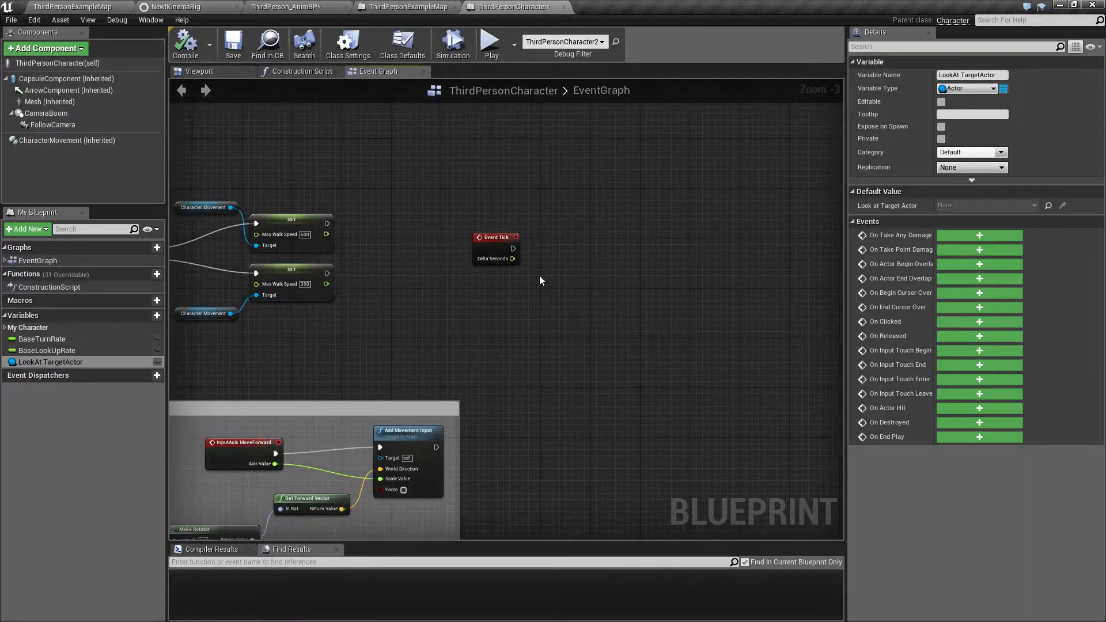
scroll(543, 271, up, 3)
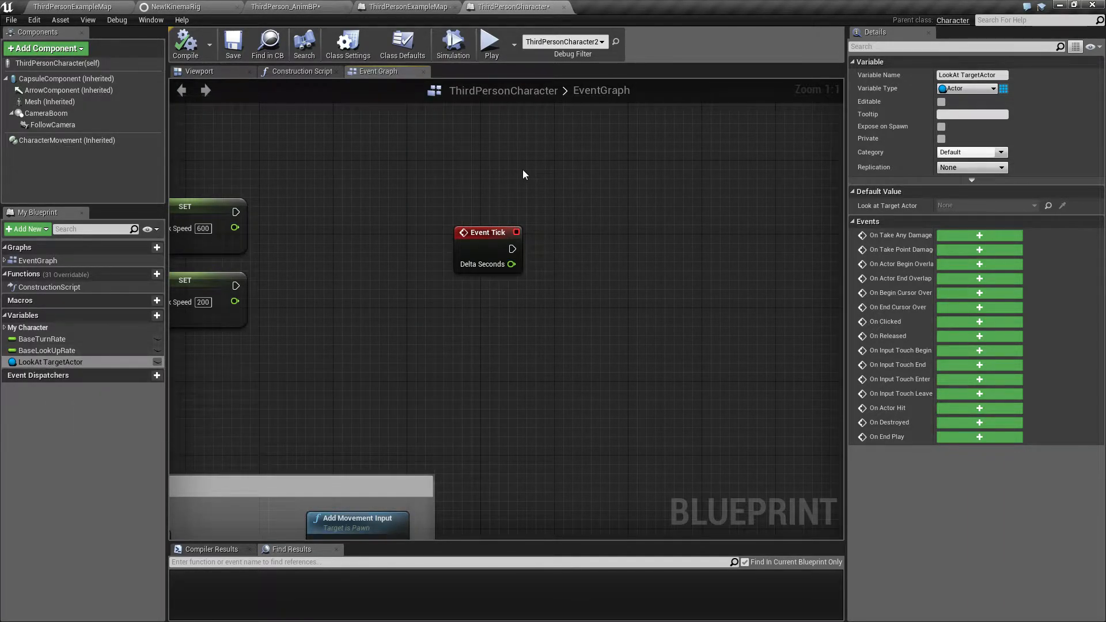
Delete the LookAt Target variable from the ThirdPerson_AnimBP animation blueprint
click(291, 7)
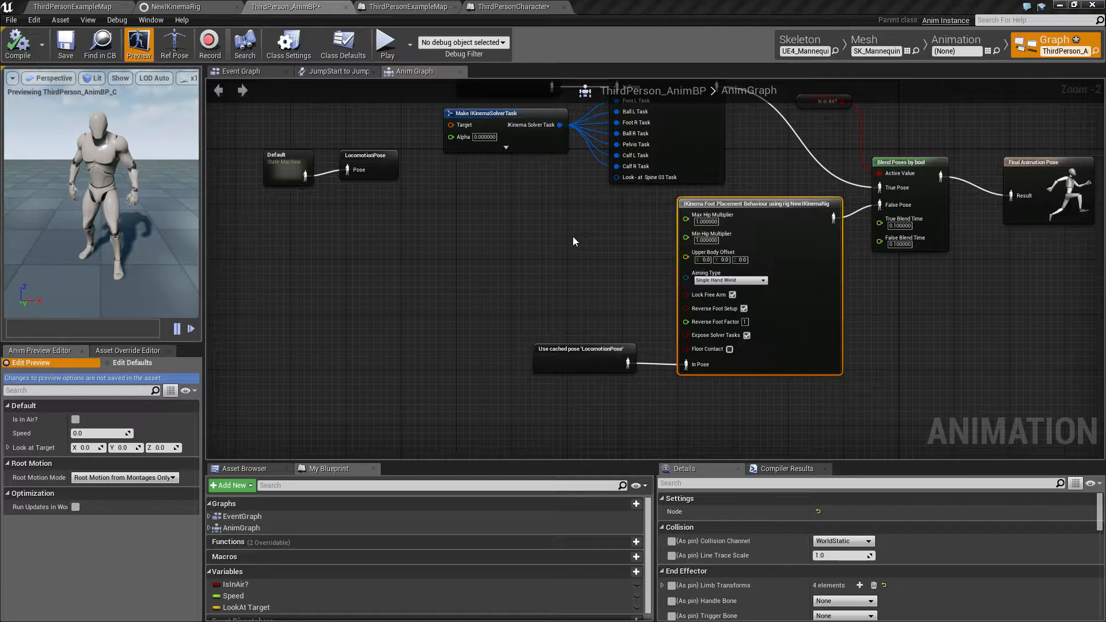
scroll(270, 610, down, 1)
click(271, 600)
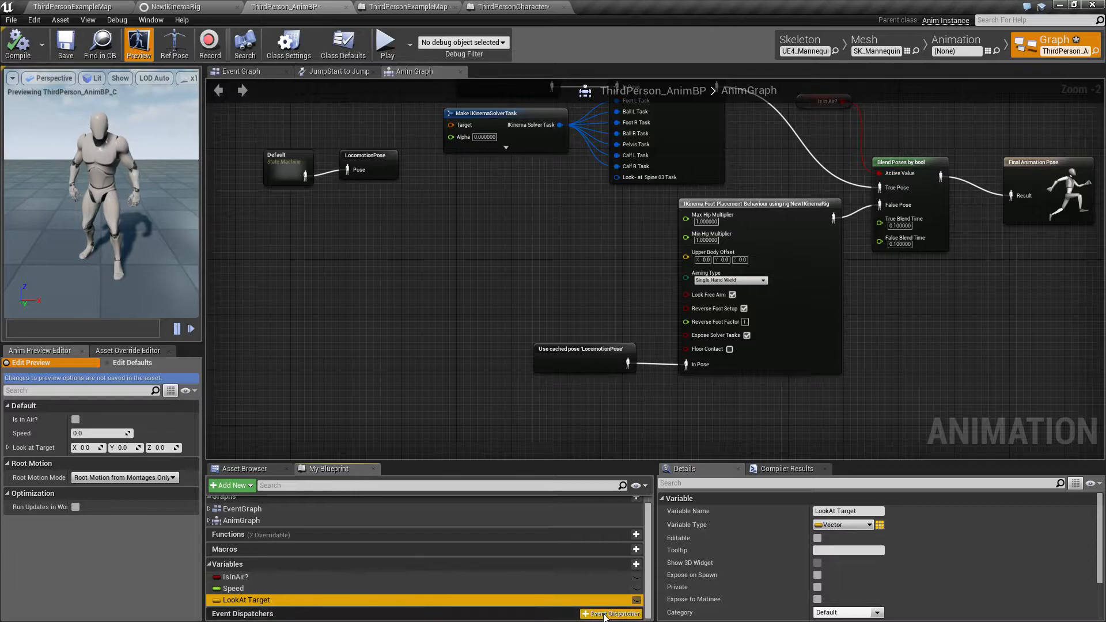
right_click(572, 603)
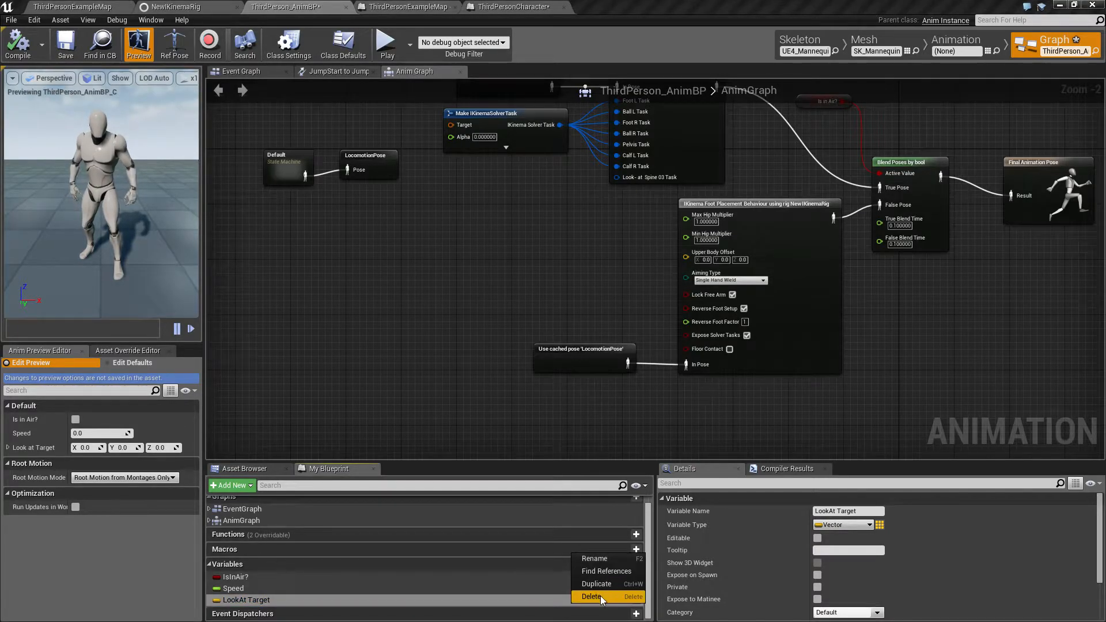
click(593, 595)
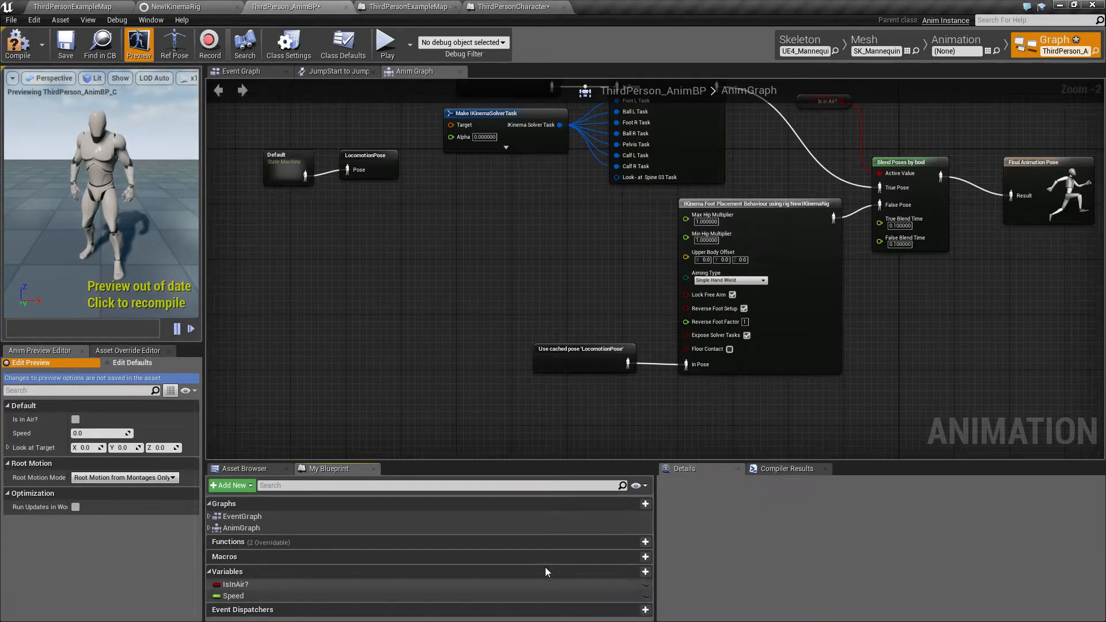
Add a Vector variable named LookAt Target to ThirdPerson_AnimBP and compile the animation blueprint
click(639, 572)
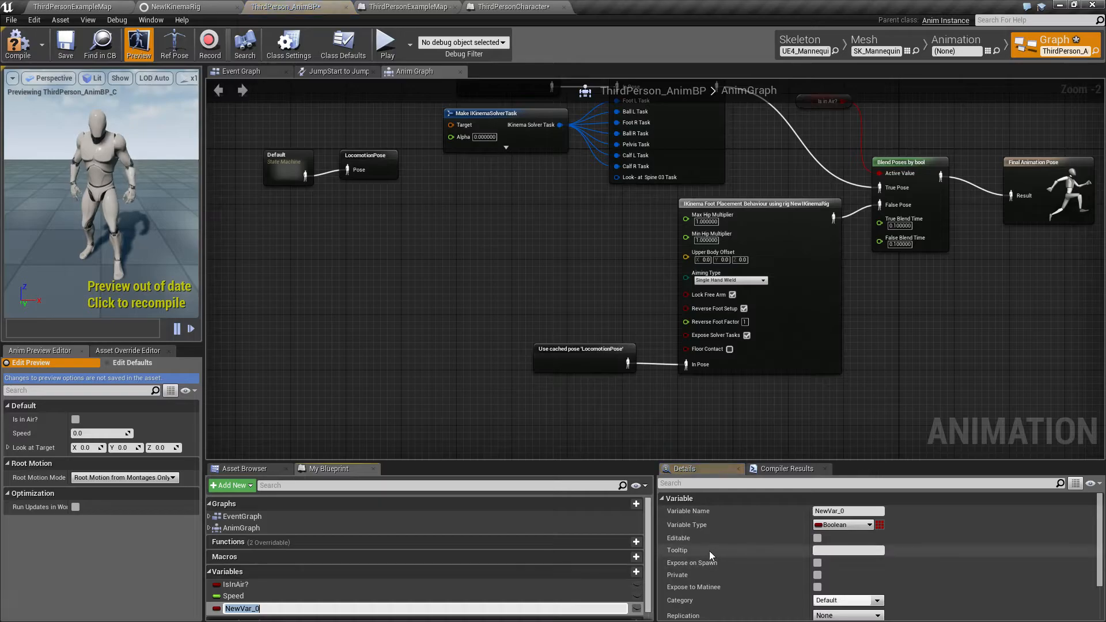
click(844, 525)
click(840, 375)
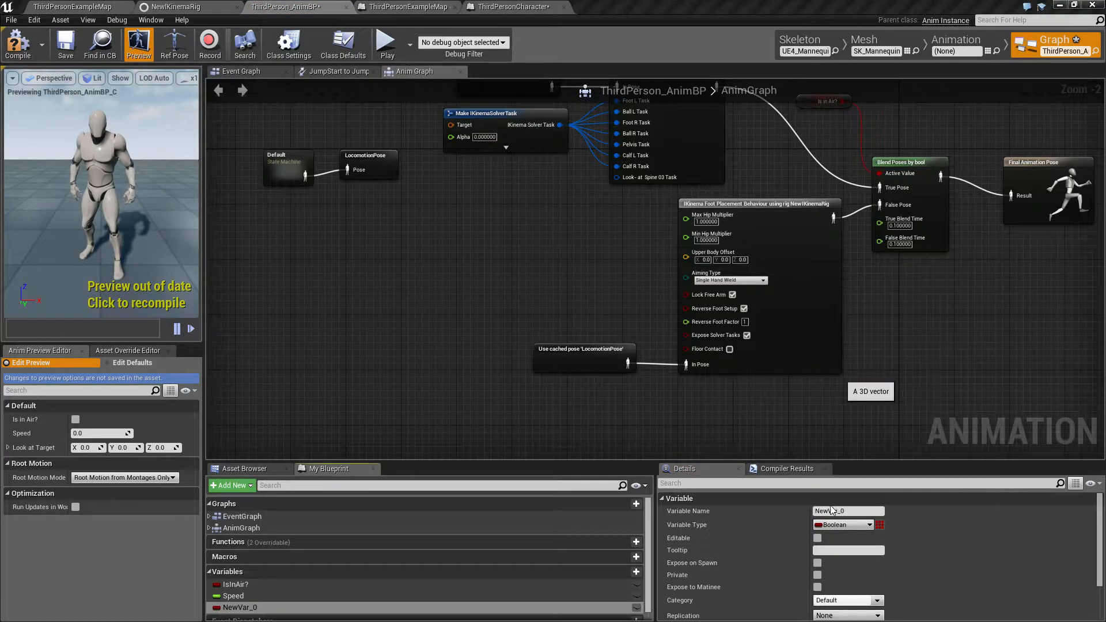
drag(855, 512, 736, 506)
text(L)
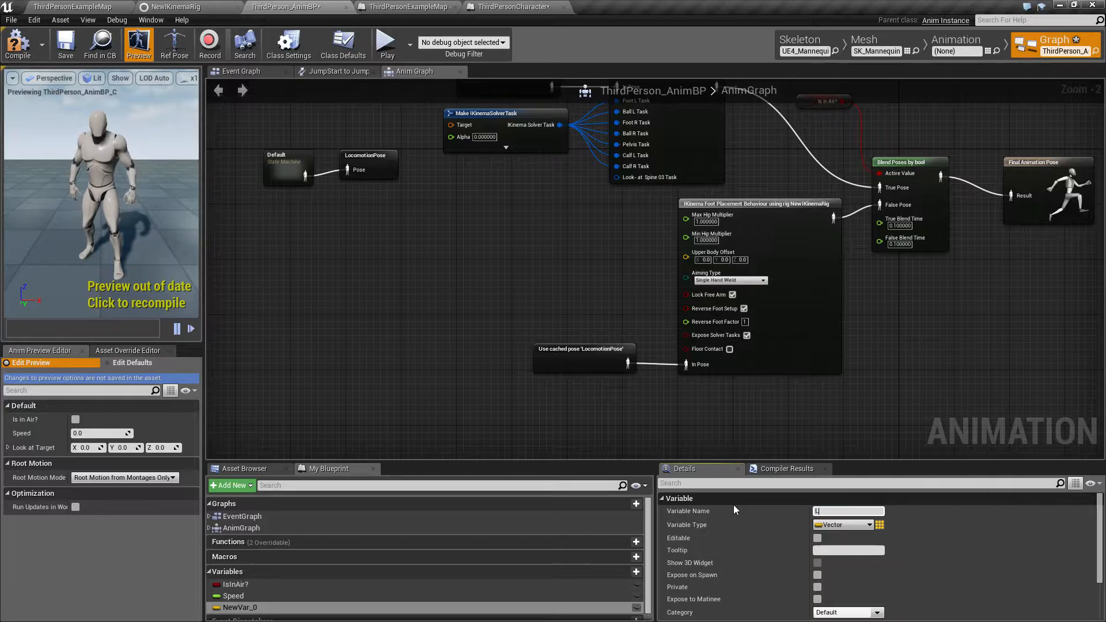
text(ookAt Target)
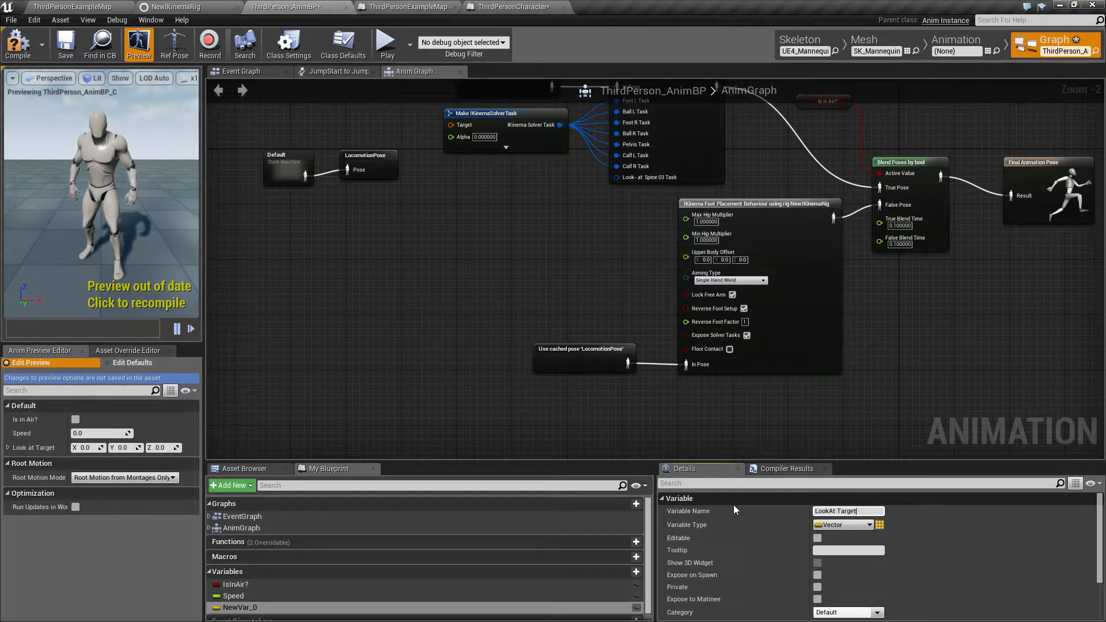
key(Return)
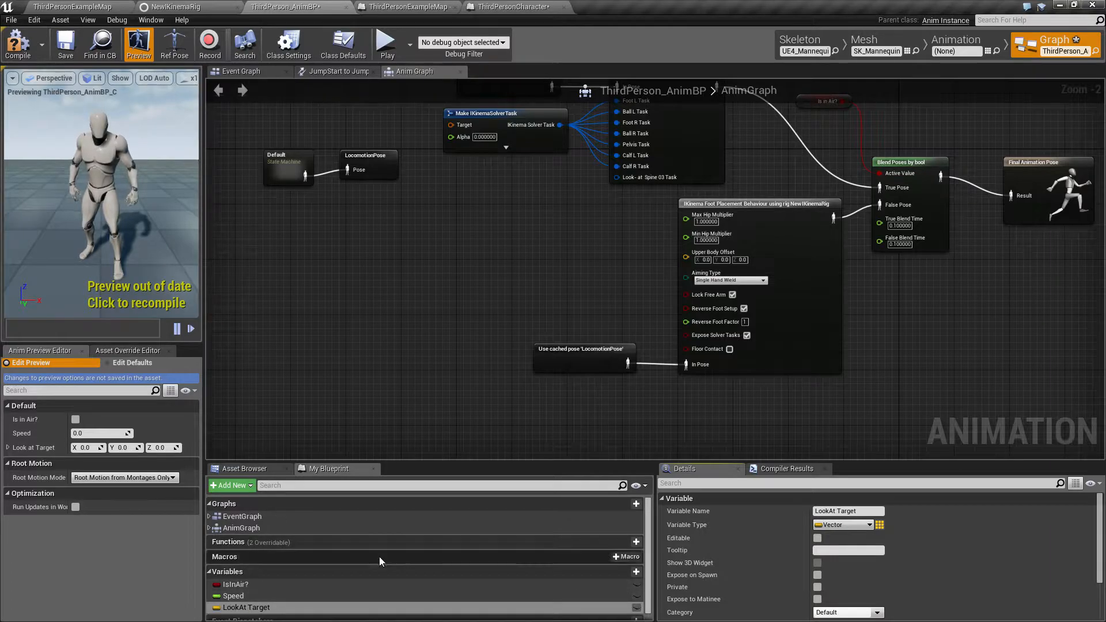
click(18, 44)
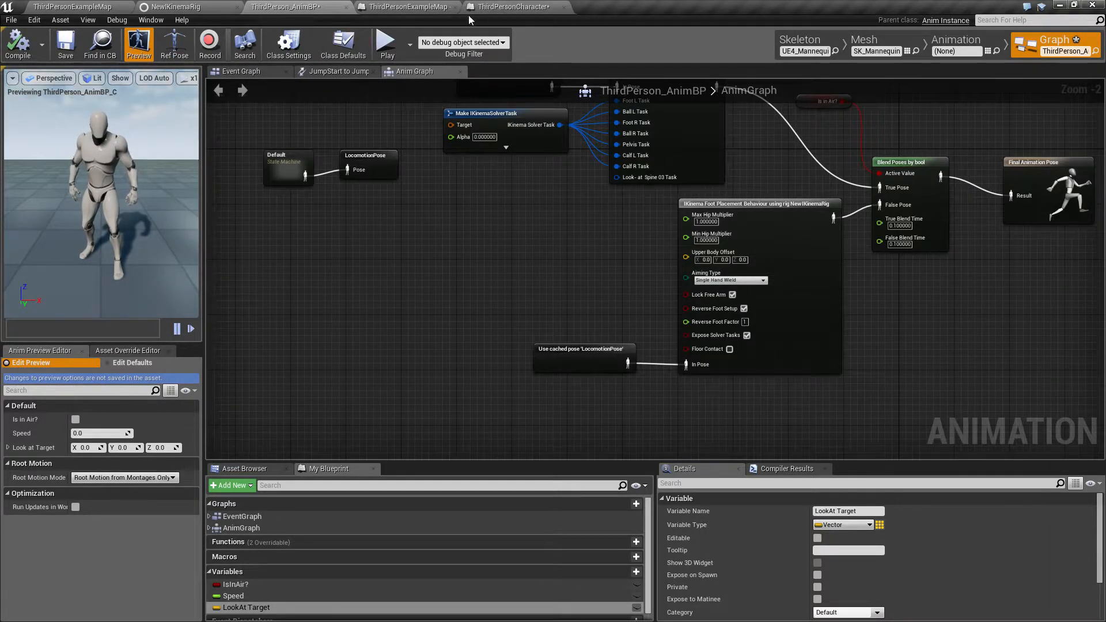
In ThirdPersonCharacter's event graph, get LookAt TargetActor and check it with an IsValid execution node run from Event Tick
click(509, 8)
right_drag(552, 253, 481, 242)
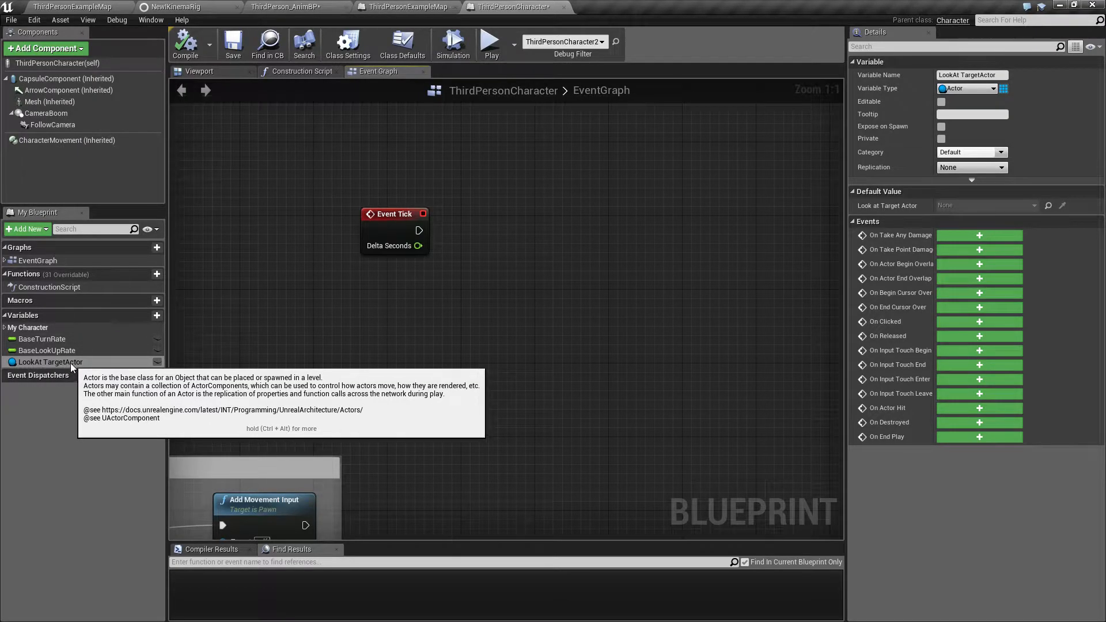
drag(70, 363, 430, 159)
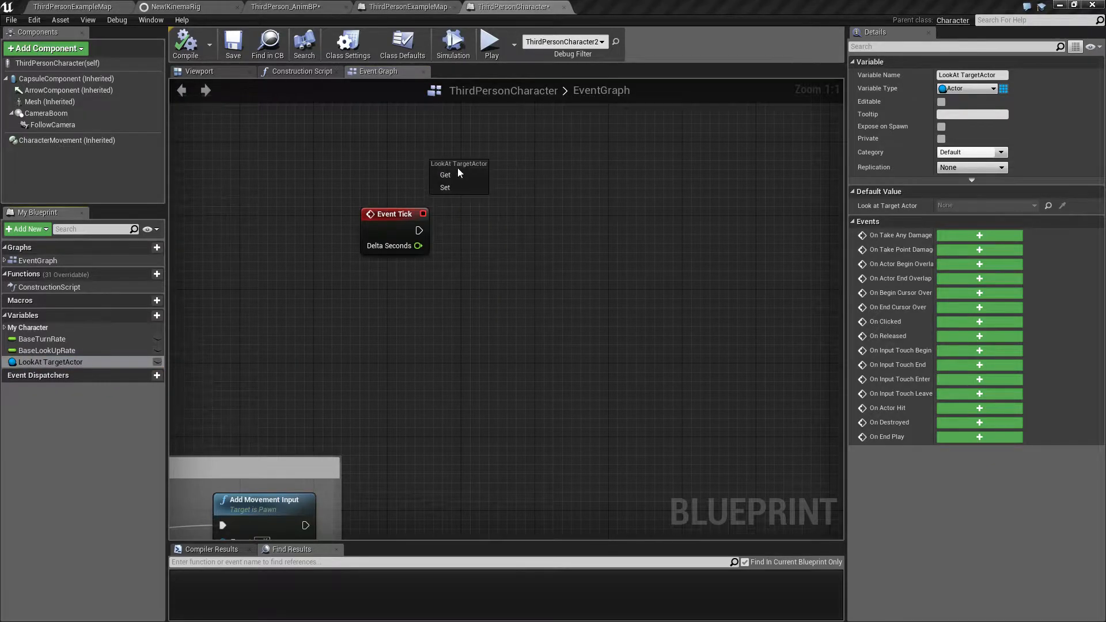
click(469, 175)
drag(505, 169, 537, 202)
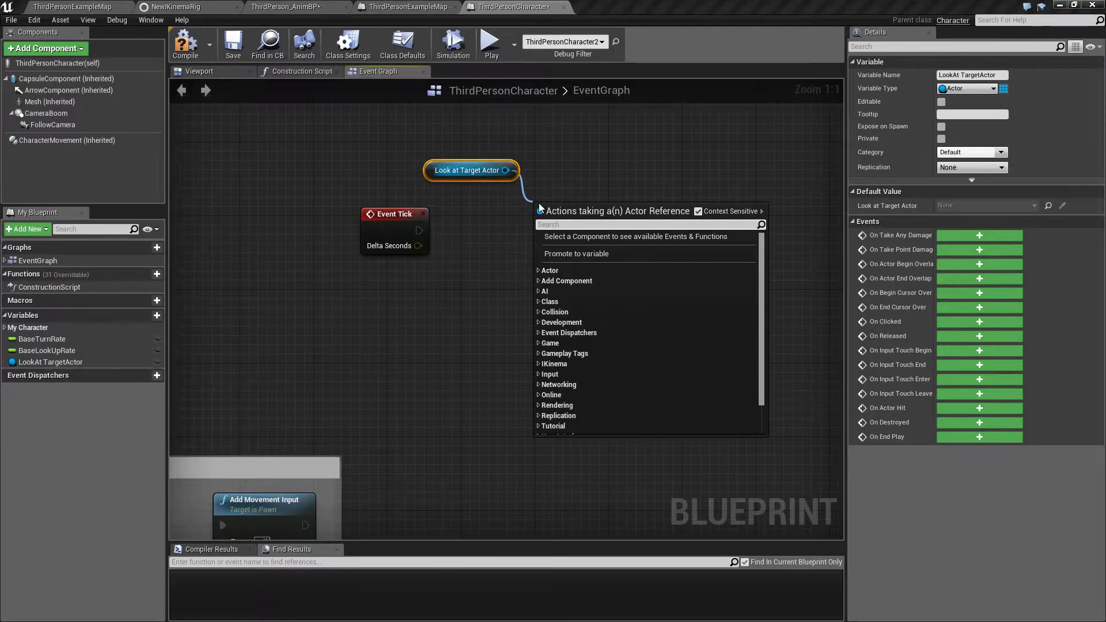
text(isvalid)
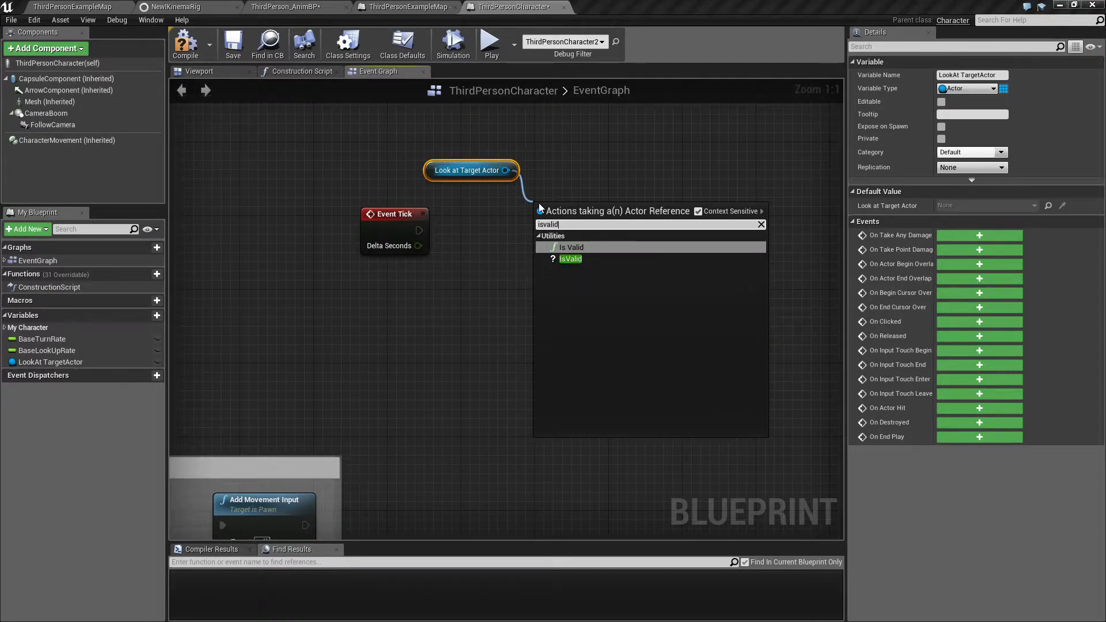
click(571, 259)
drag(417, 230, 545, 231)
Add a GetActorLocation node that takes Look at Target Actor as its target
right_drag(616, 284, 493, 292)
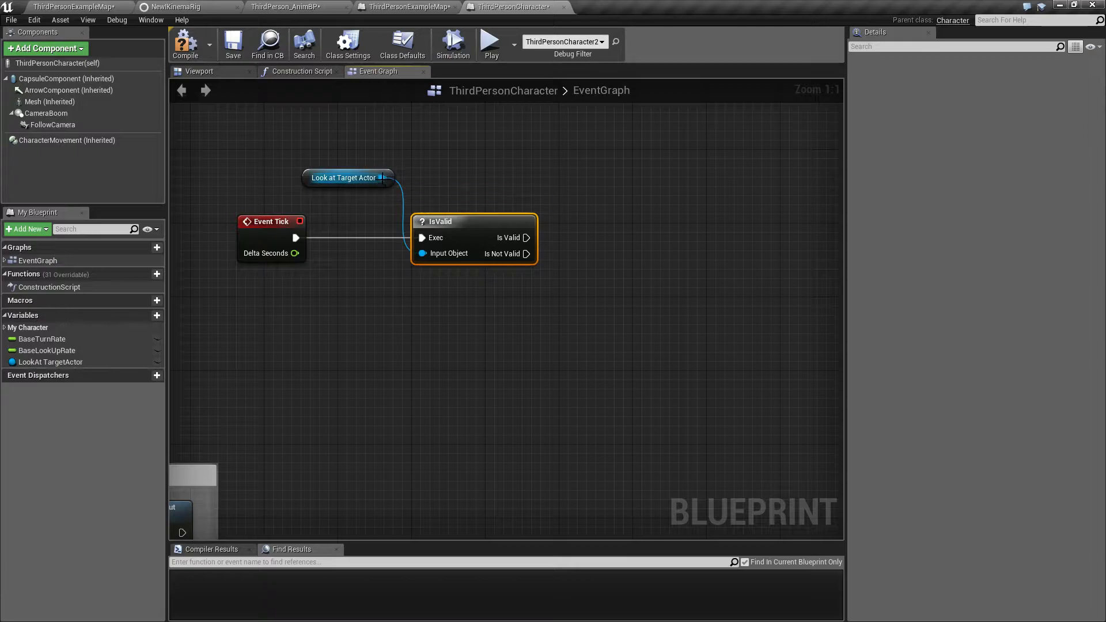
ctrl+drag(383, 178, 582, 227)
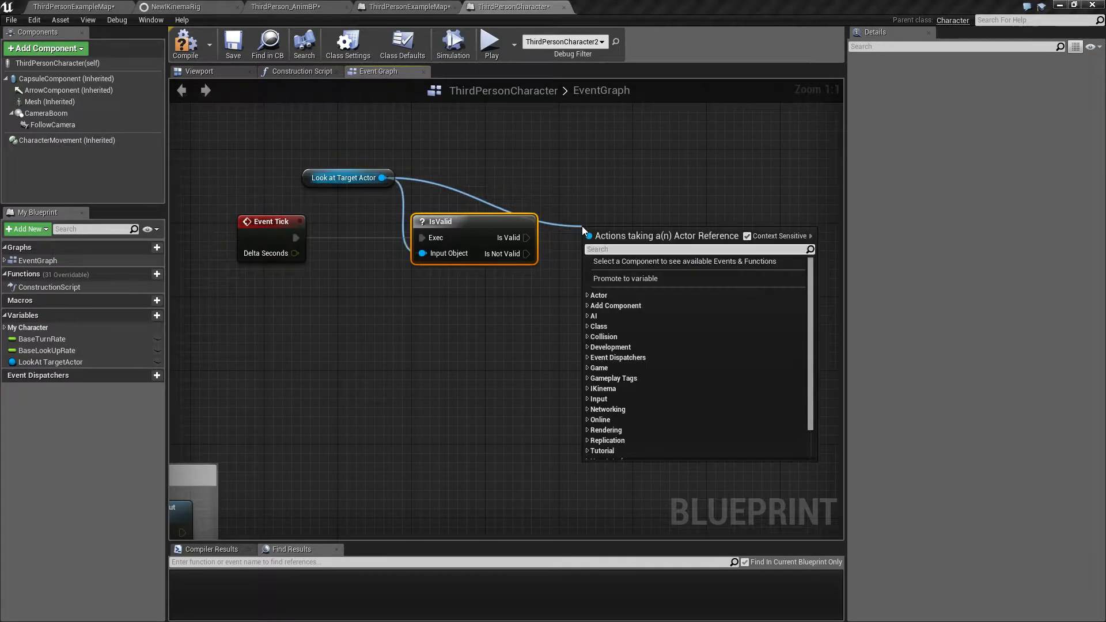
text(get world)
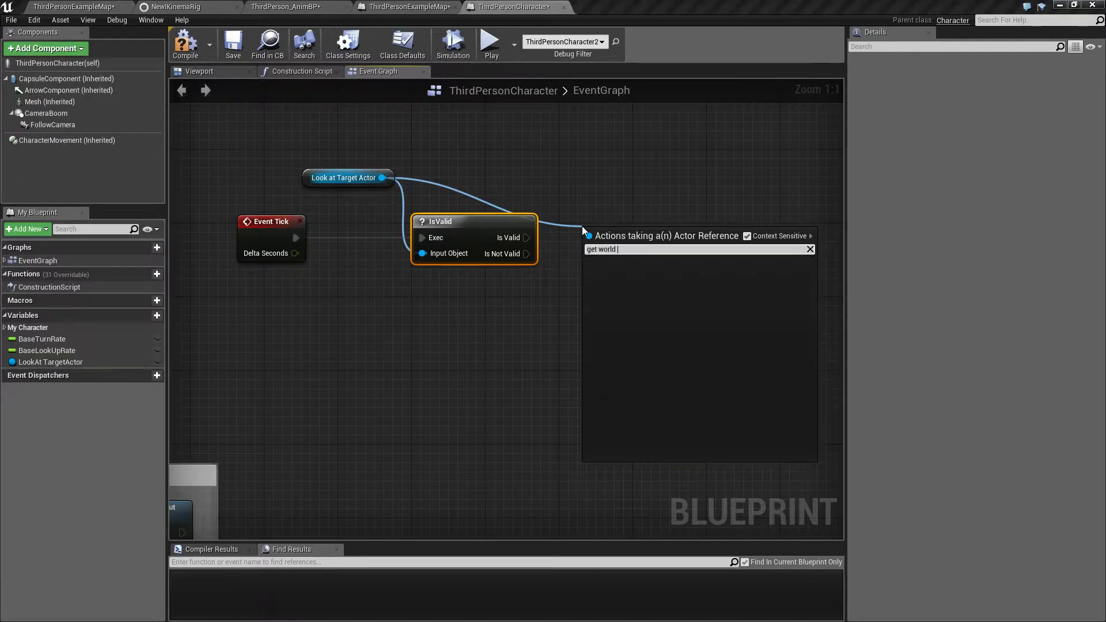
key(BackSpace)
key(BackSpace)
key(BackSpace)
key(BackSpace)
key(BackSpace)
key(BackSpace)
text(actor location)
key(Return)
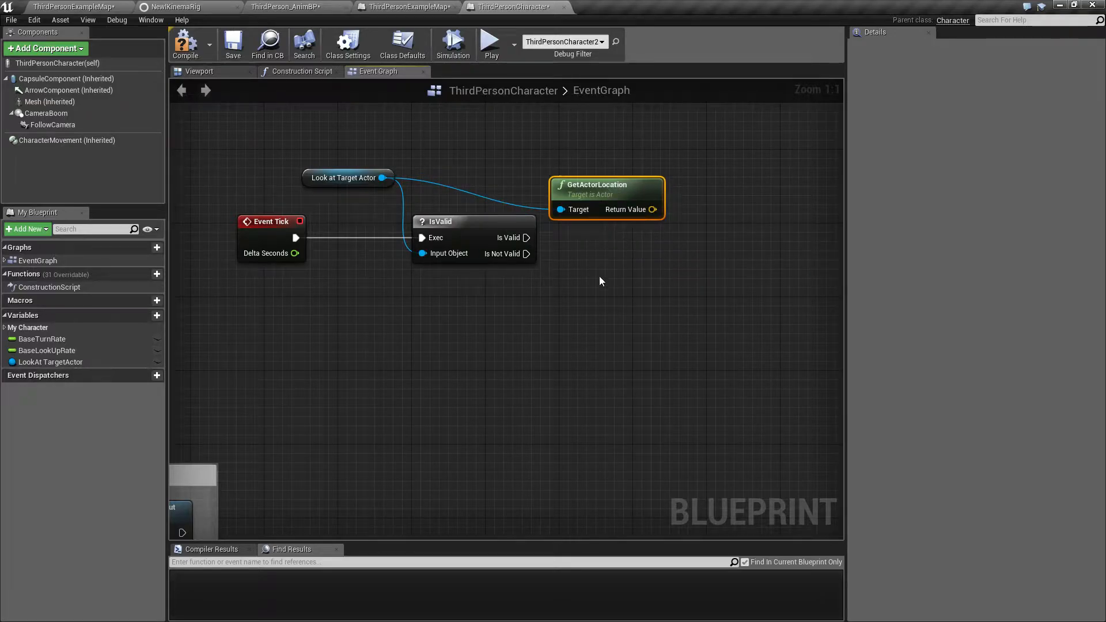
Add a Get Anim Instance node for the character's Mesh below the IsValid node
right_click(472, 330)
text(get ow)
key(BackSpace)
key(BackSpace)
text(ani)
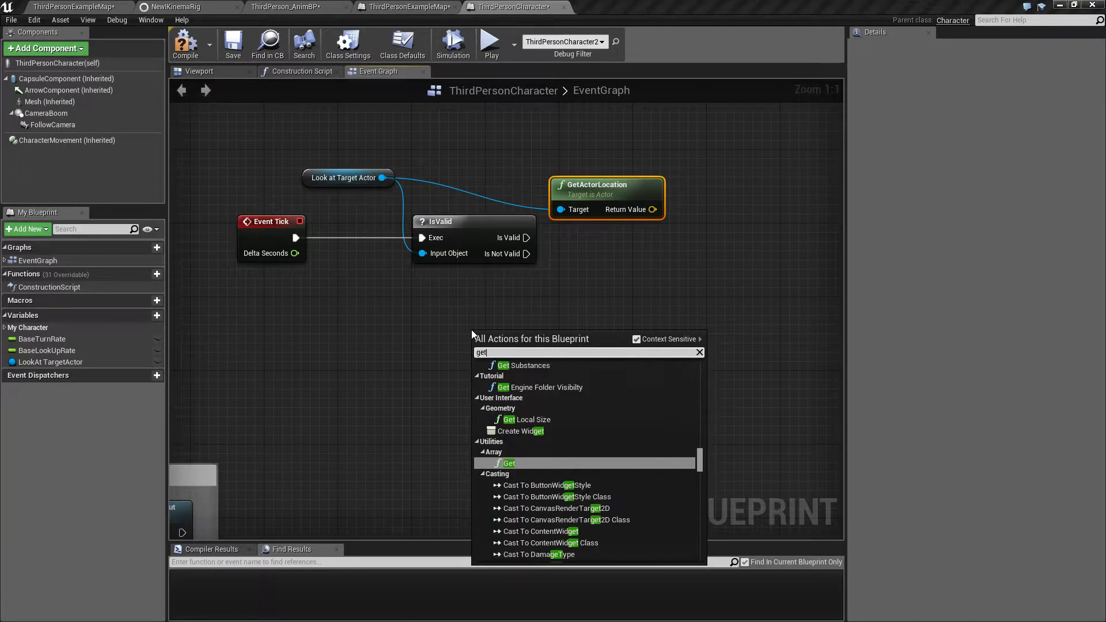
text(m in)
key(Return)
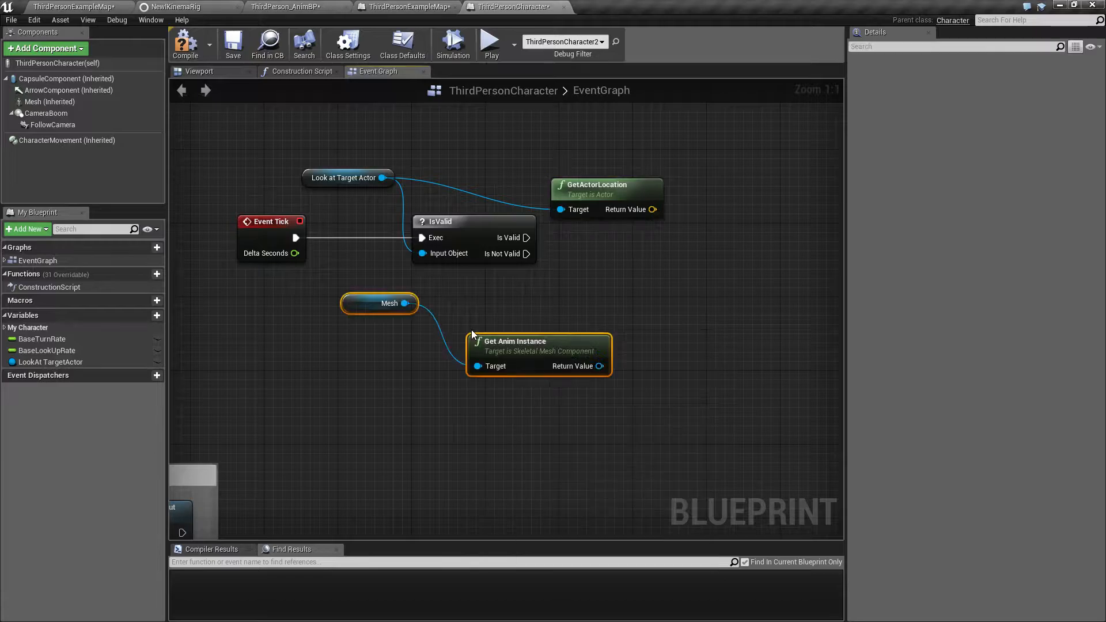
Cast the anim instance to ThirdPerson_AnimBP, executed from the Is Valid output, and place GetActorLocation above the cast node
drag(600, 366, 661, 261)
text(cast)
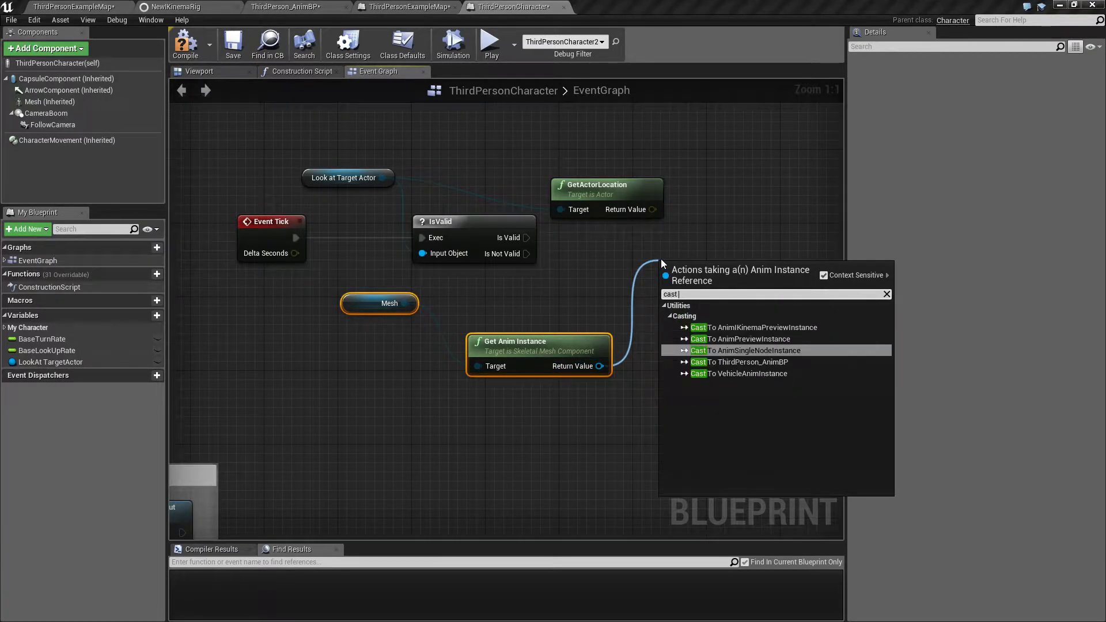
key(Down)
key(Return)
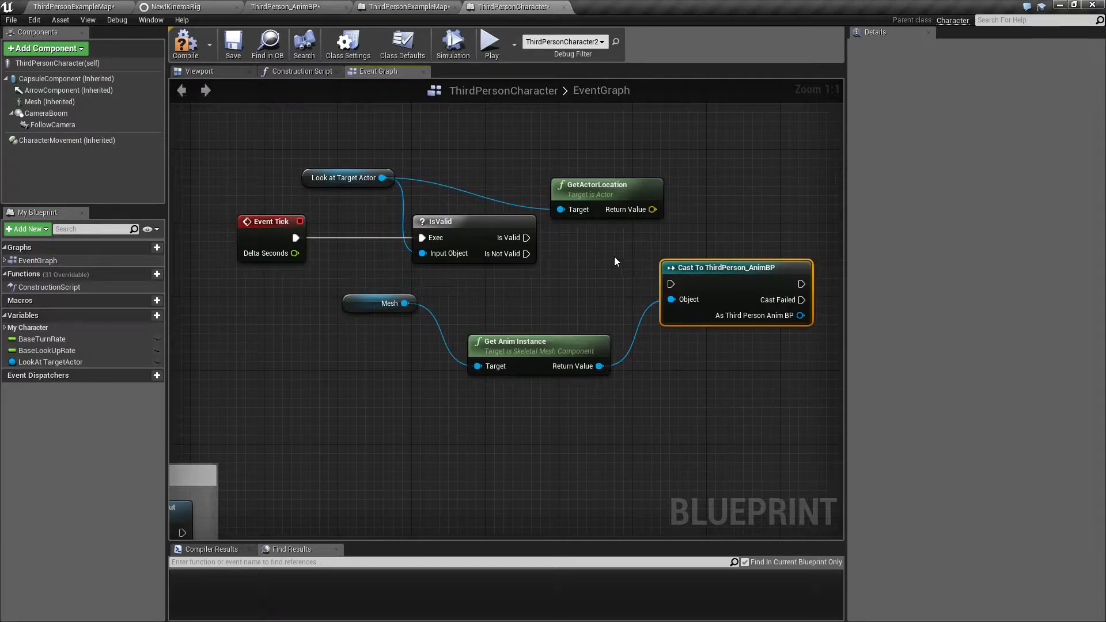
drag(527, 238, 671, 283)
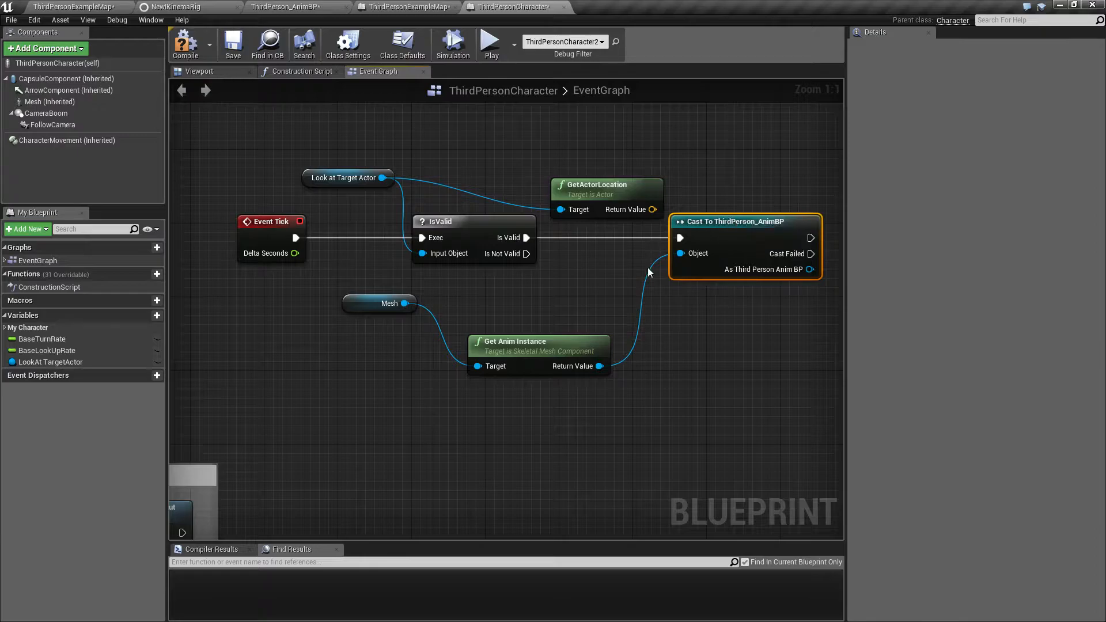
right_drag(585, 339, 352, 315)
drag(369, 212, 461, 183)
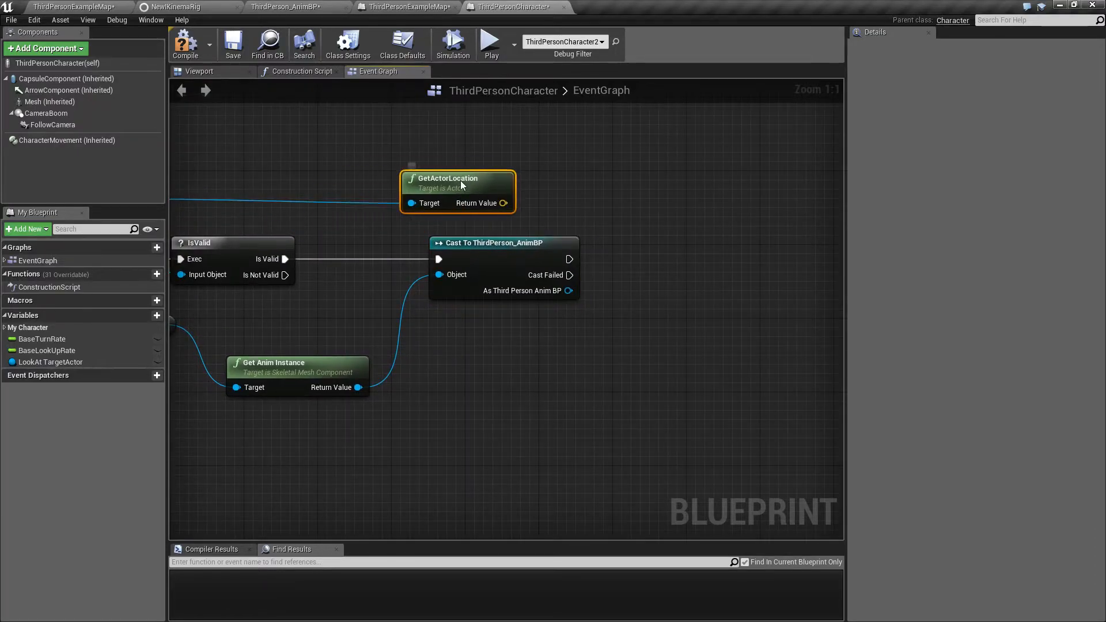
Add a Set Look at Target node targeting As Third Person Anim BP and run it from the cast's success output
drag(568, 291, 638, 299)
text(set)
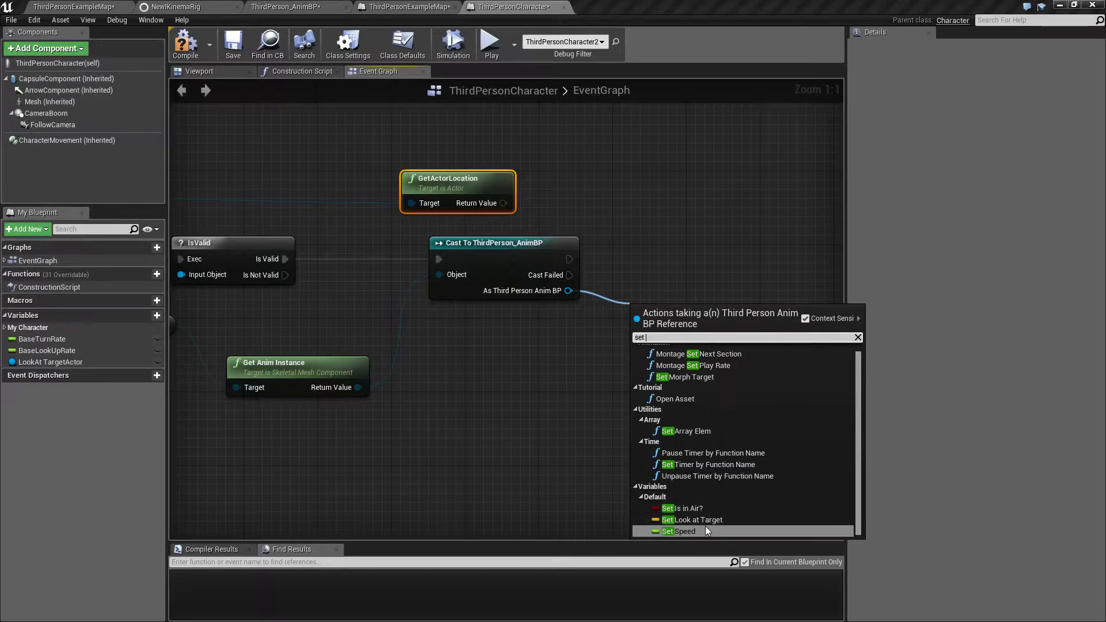
click(695, 520)
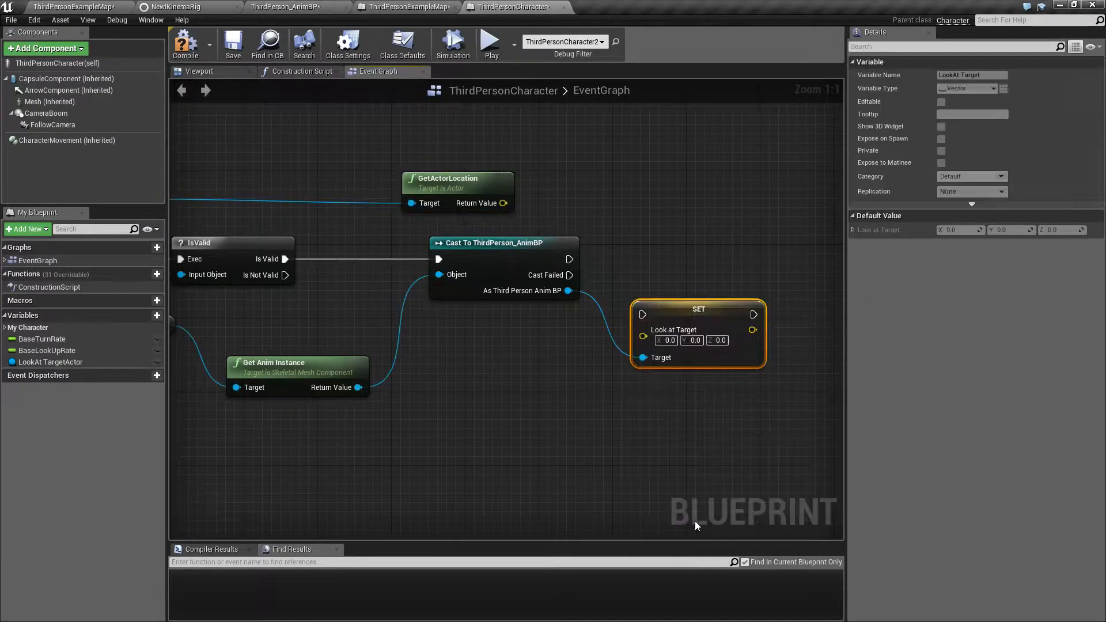
drag(680, 314, 686, 263)
drag(569, 259, 642, 260)
Feed GetActorLocation's return value into the Look at Target input and straighten its target connection to Look at Target Actor
drag(510, 203, 643, 274)
drag(462, 180, 517, 178)
right_drag(518, 177, 552, 316)
right_drag(694, 269, 567, 266)
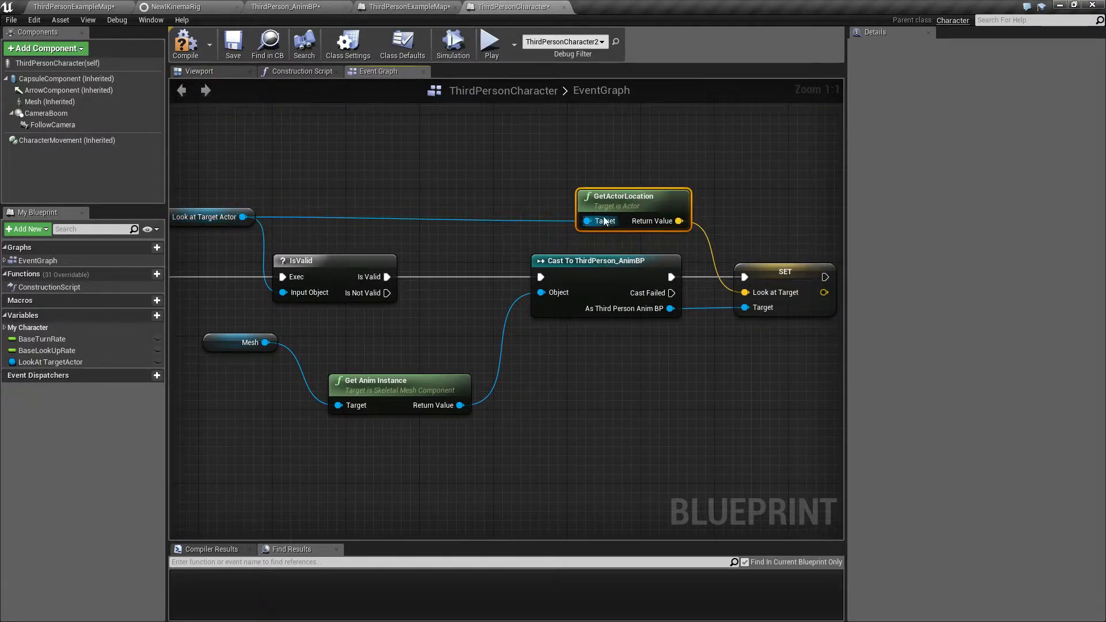
right_click(587, 225)
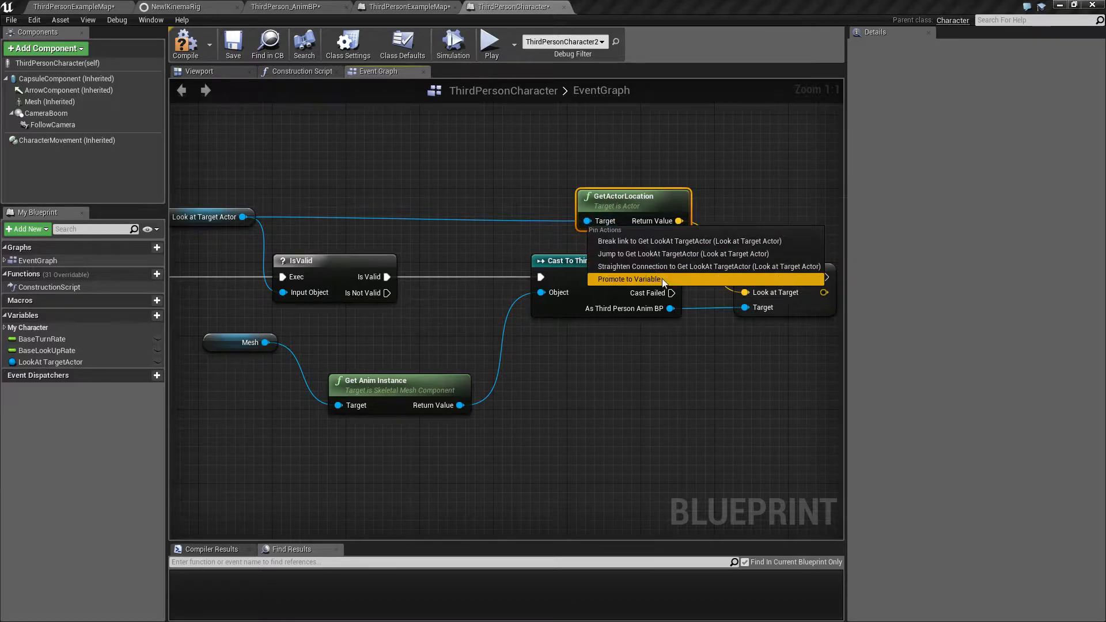
click(628, 267)
right_drag(805, 340, 665, 335)
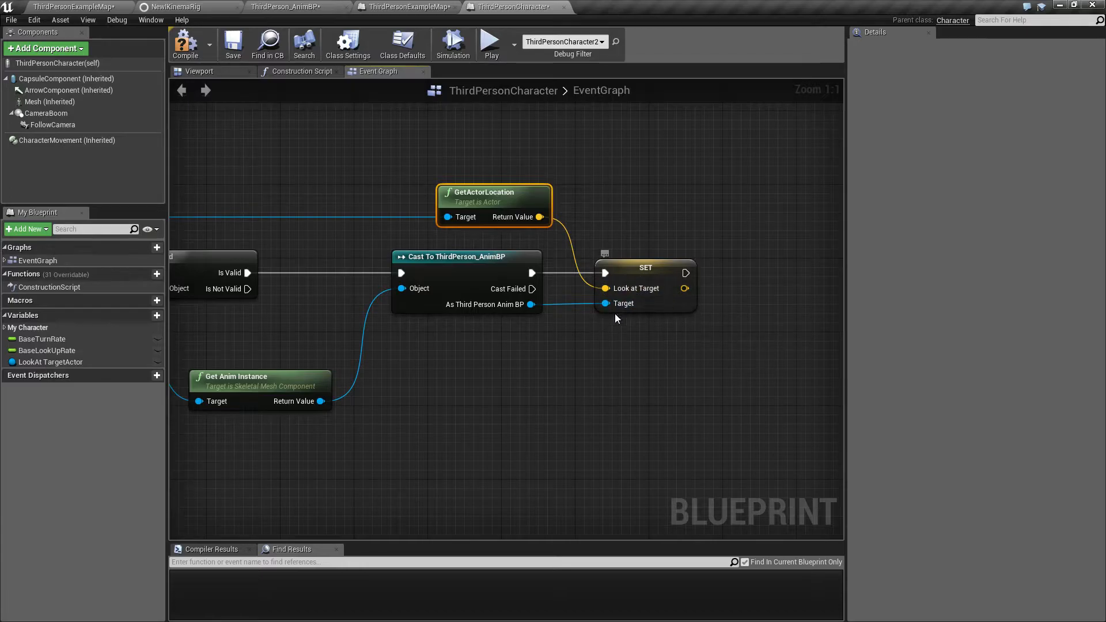
Open ThirdPerson_AnimBP's AnimGraph and refresh the Solver node that uses NewIKinemaRig
click(281, 8)
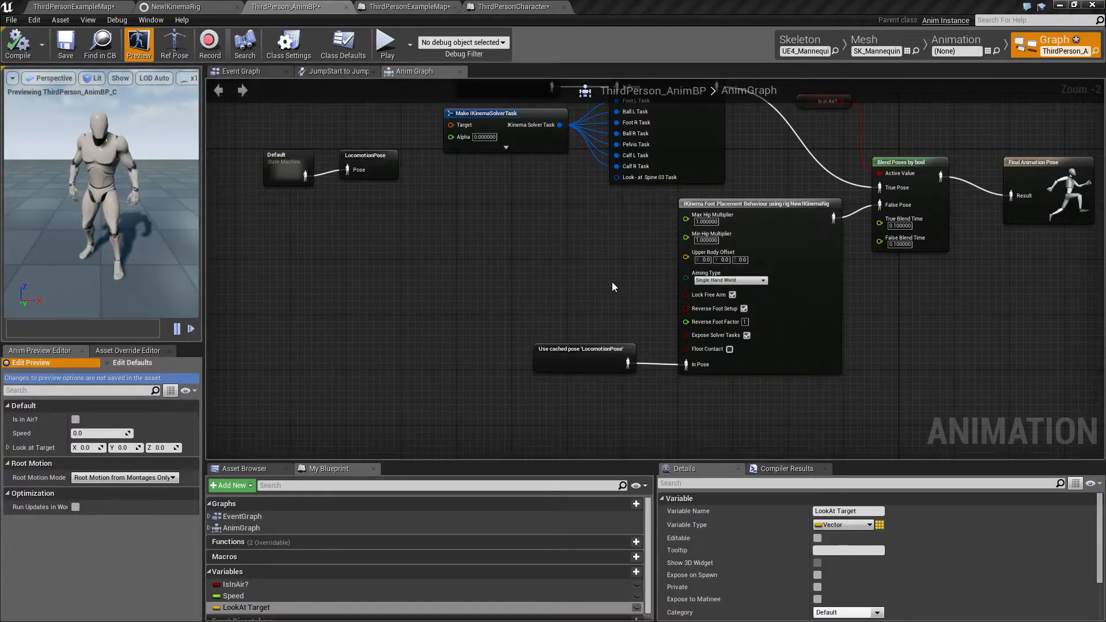
right_drag(610, 274, 544, 311)
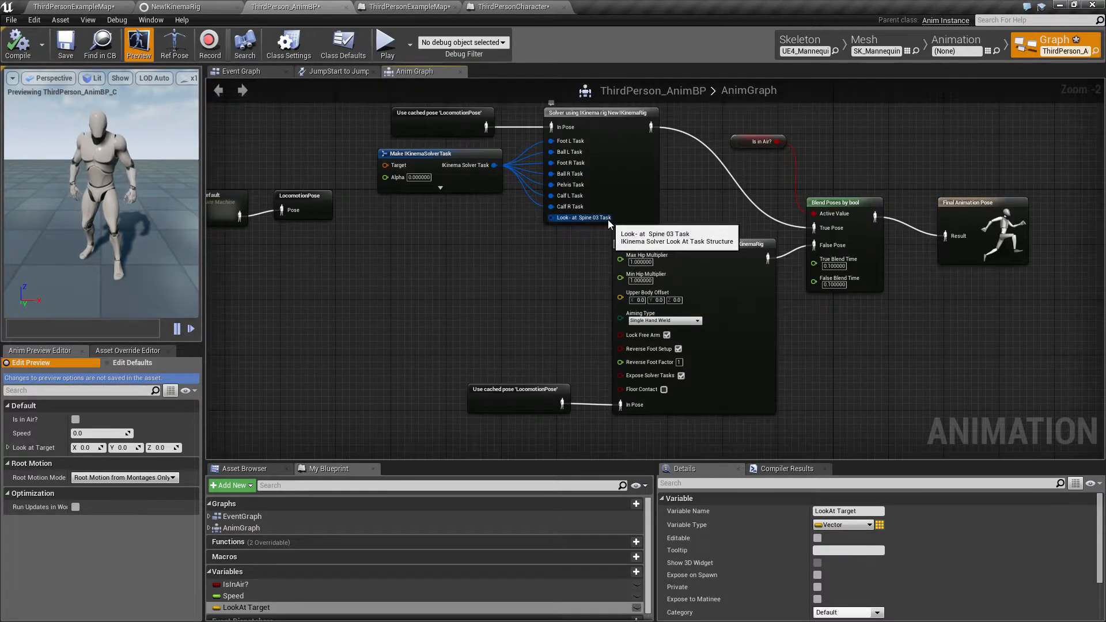
right_click(610, 146)
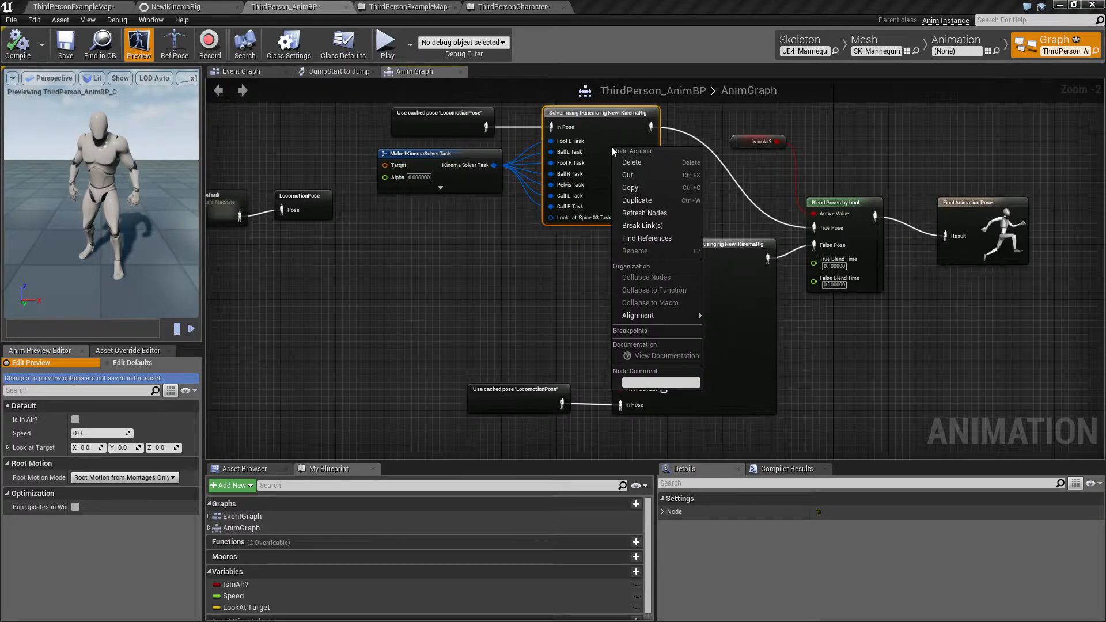
click(644, 212)
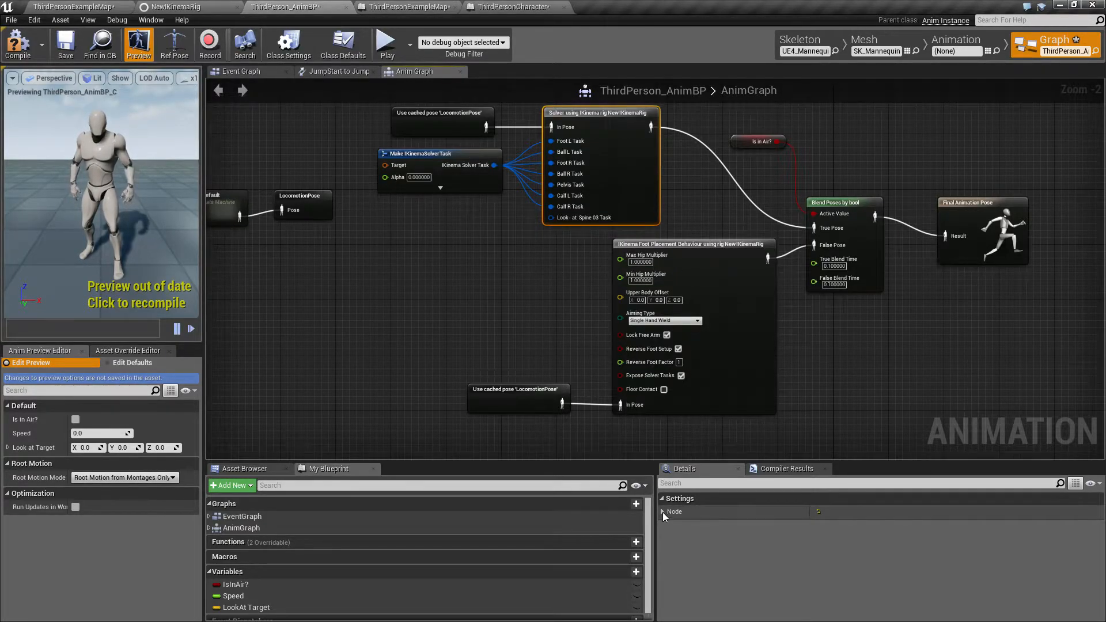
On the IKinema Foot Placement Behaviour node, turn off the pin for Expose Solver Tasks, keep the option enabled, and refresh the node
click(686, 259)
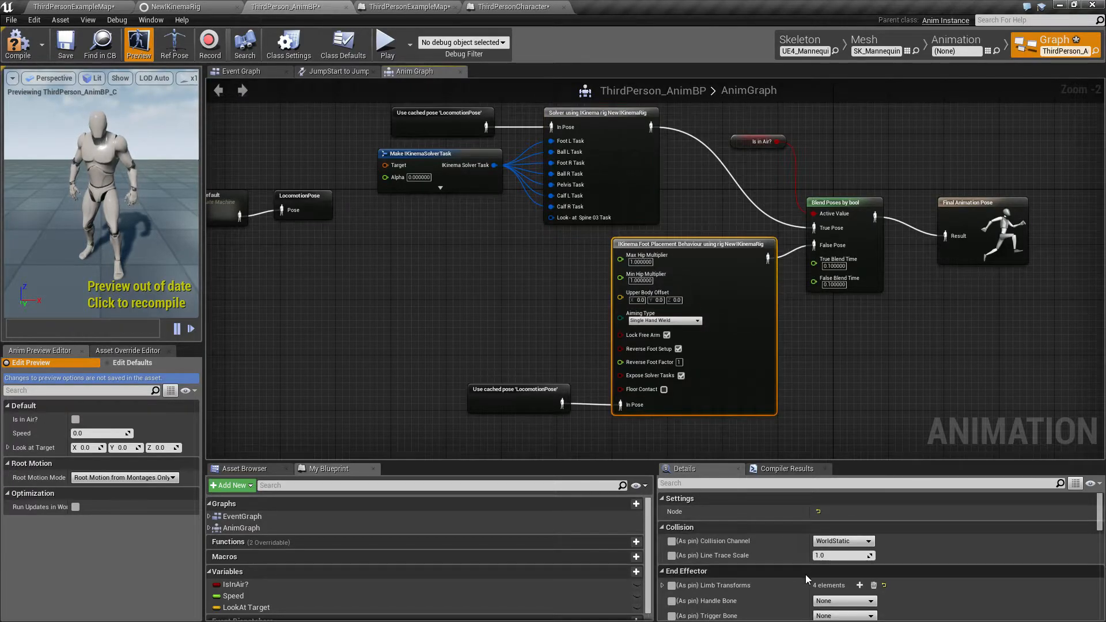
click(739, 481)
text(ex)
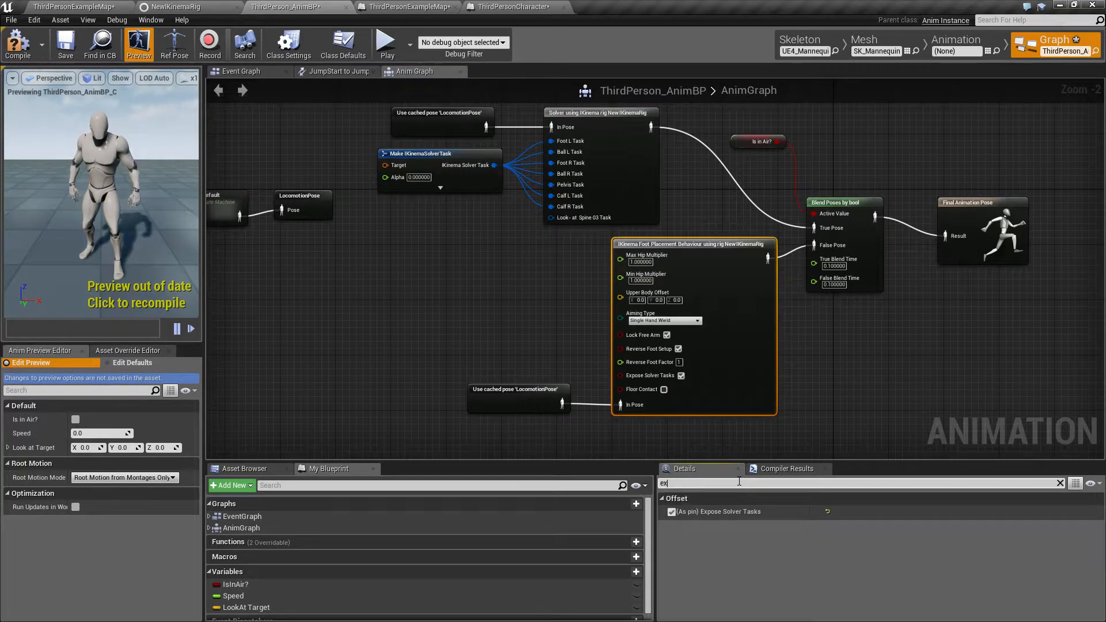
click(672, 511)
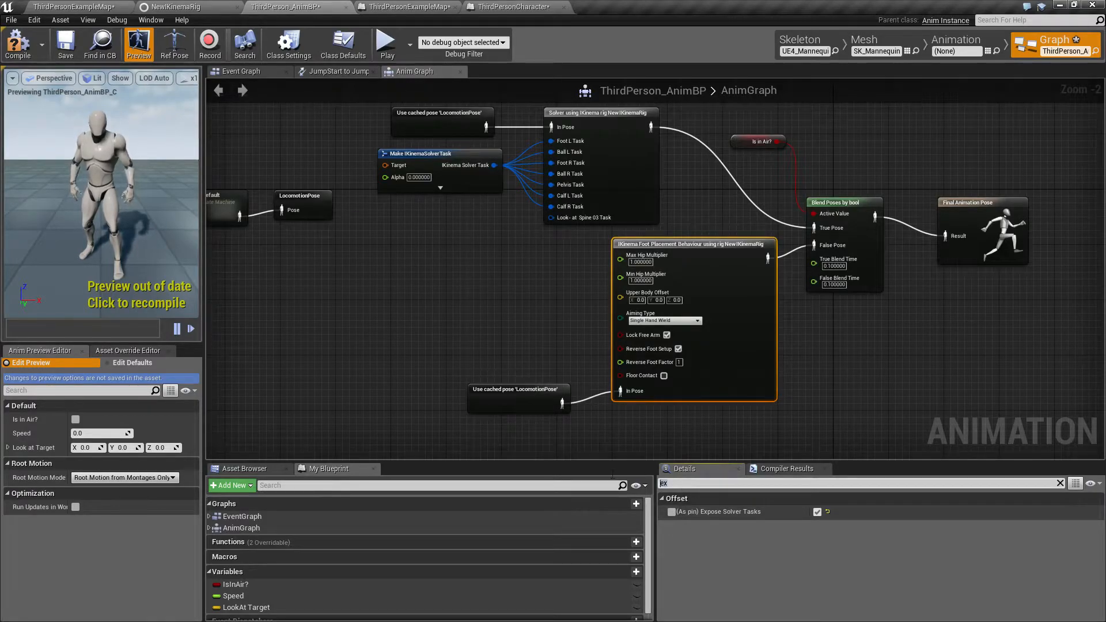
click(1059, 482)
scroll(708, 562, down, 2)
scroll(697, 567, up, 5)
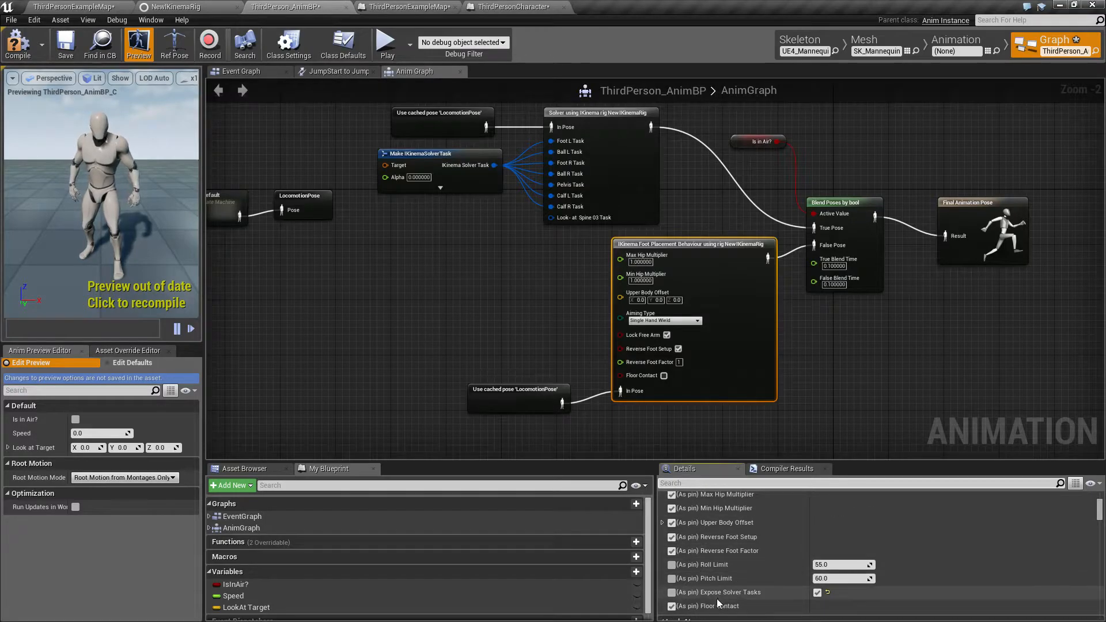
scroll(718, 603, down, 2)
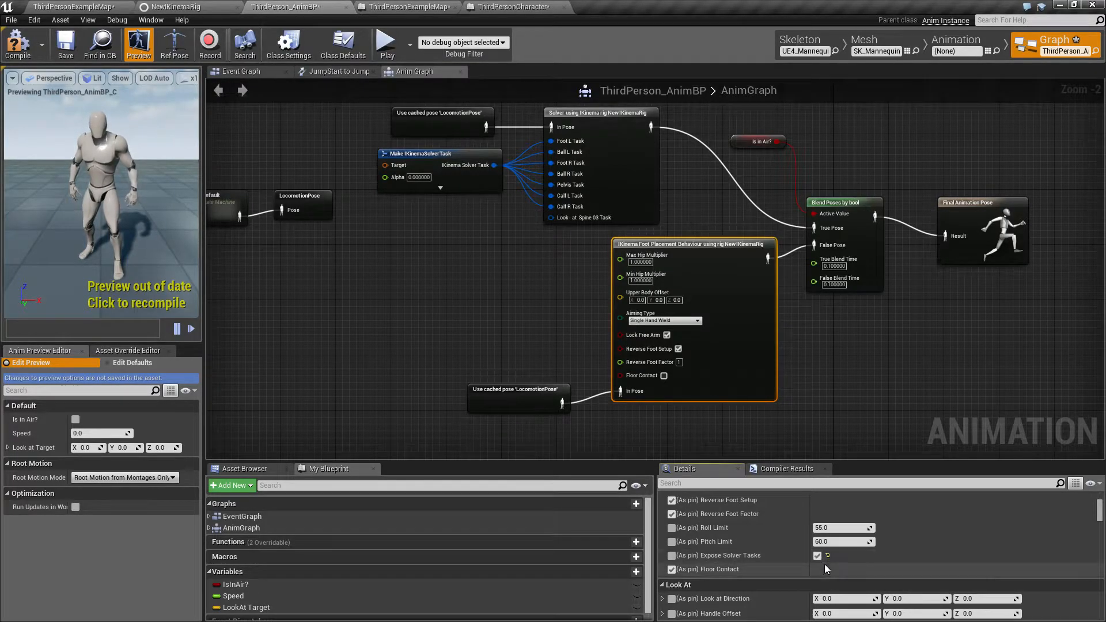
right_click(738, 284)
click(783, 350)
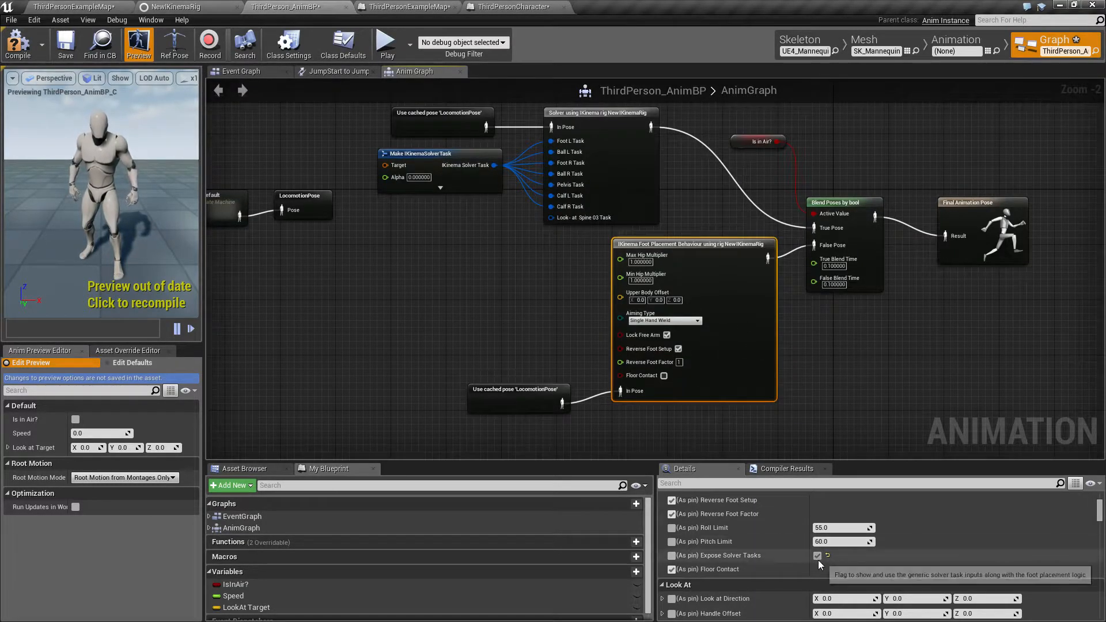
Clear the Foot Placement Behaviour node's IKinema Rig, reassign NewIKinemaRig, and refresh the node
scroll(835, 570, down, 5)
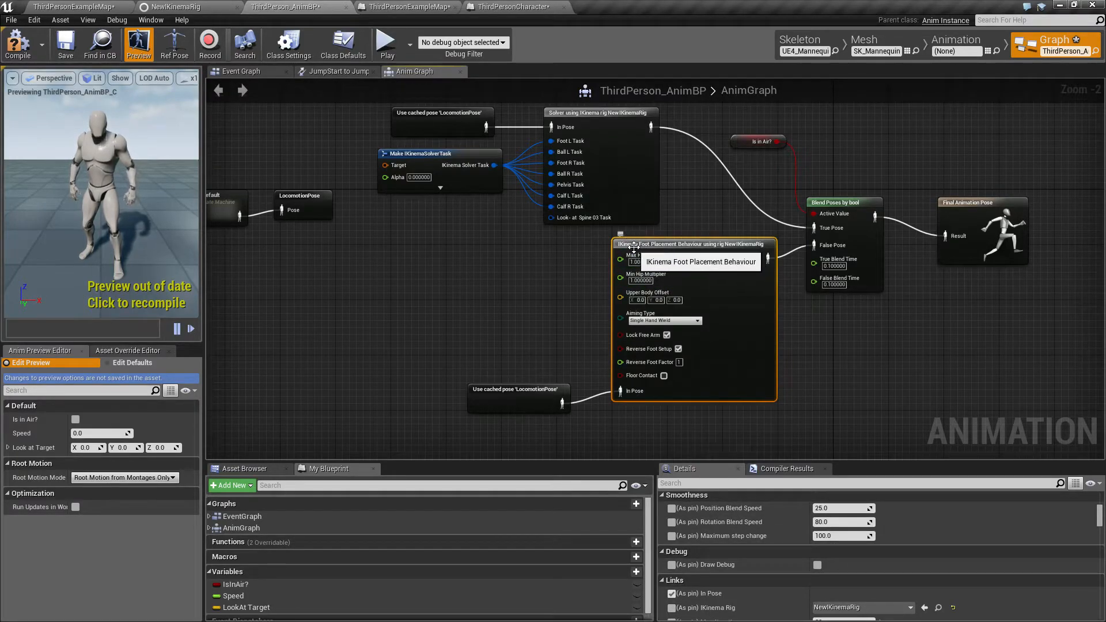
scroll(849, 545, down, 3)
scroll(849, 545, up, 3)
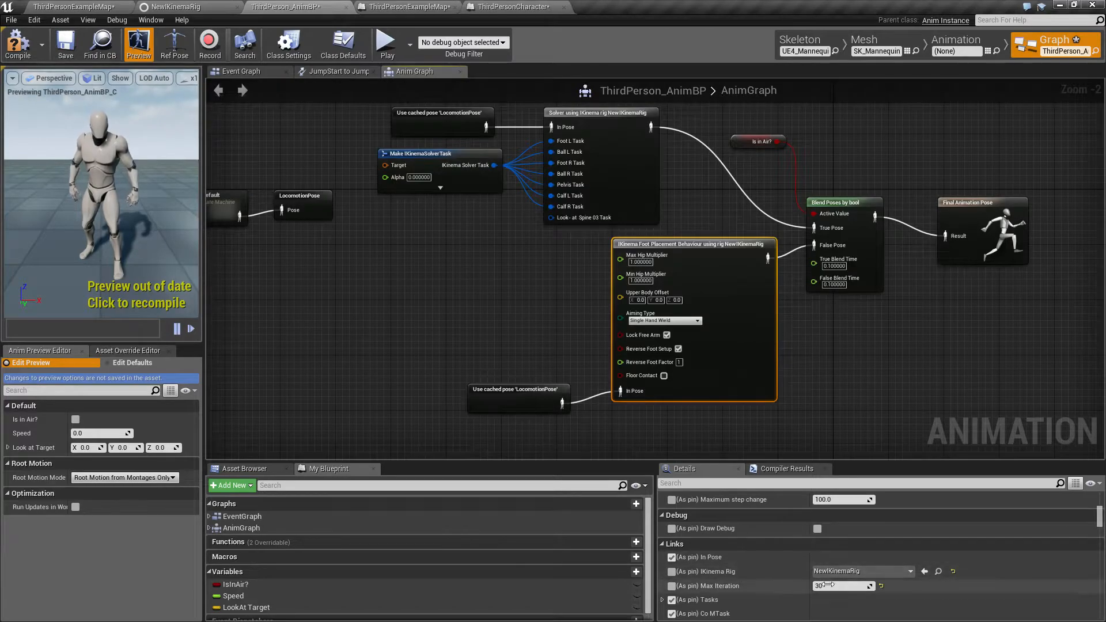
click(850, 573)
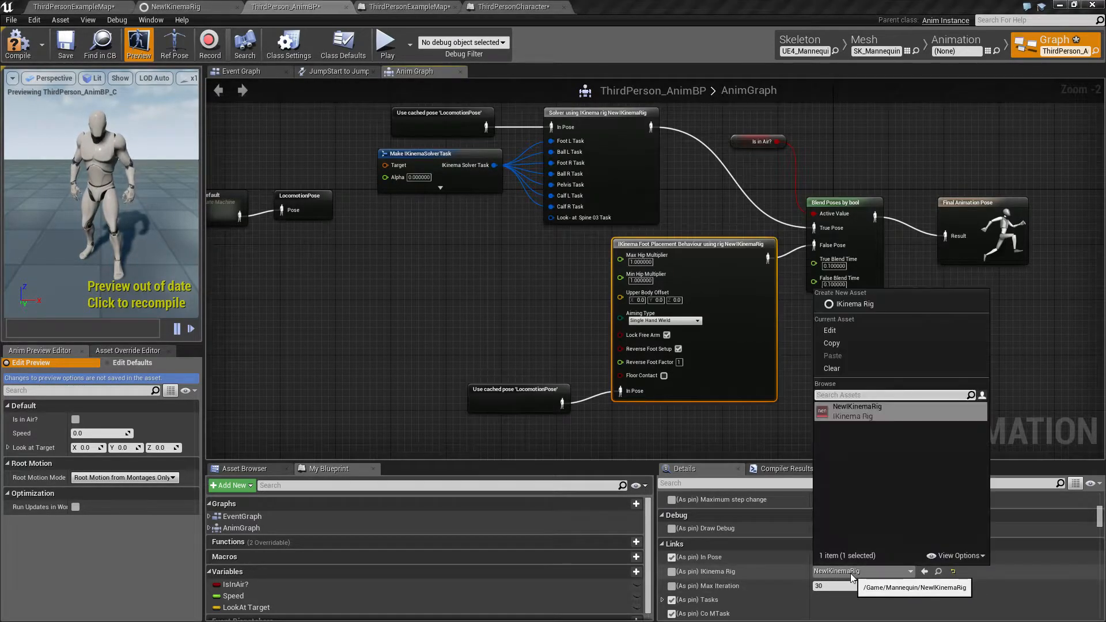
click(832, 367)
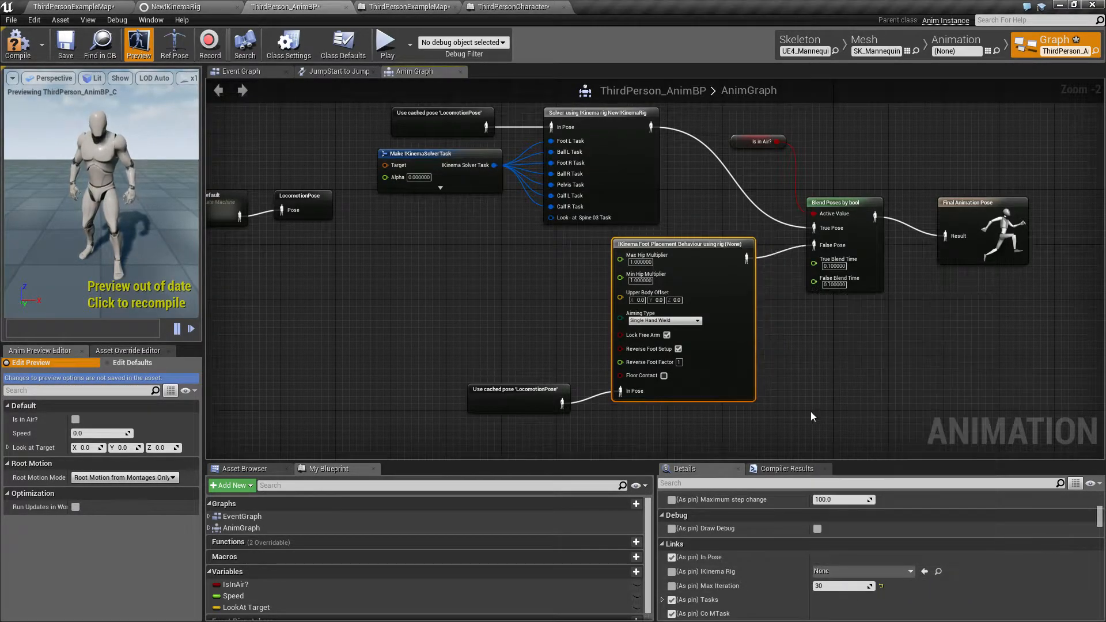
click(851, 572)
click(857, 411)
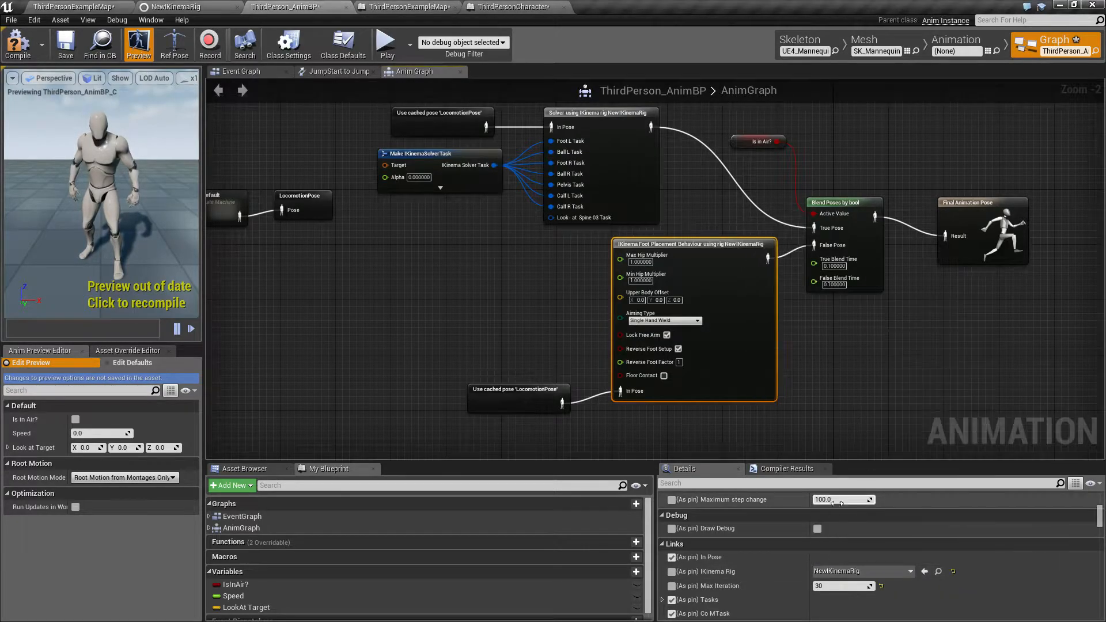
right_click(723, 287)
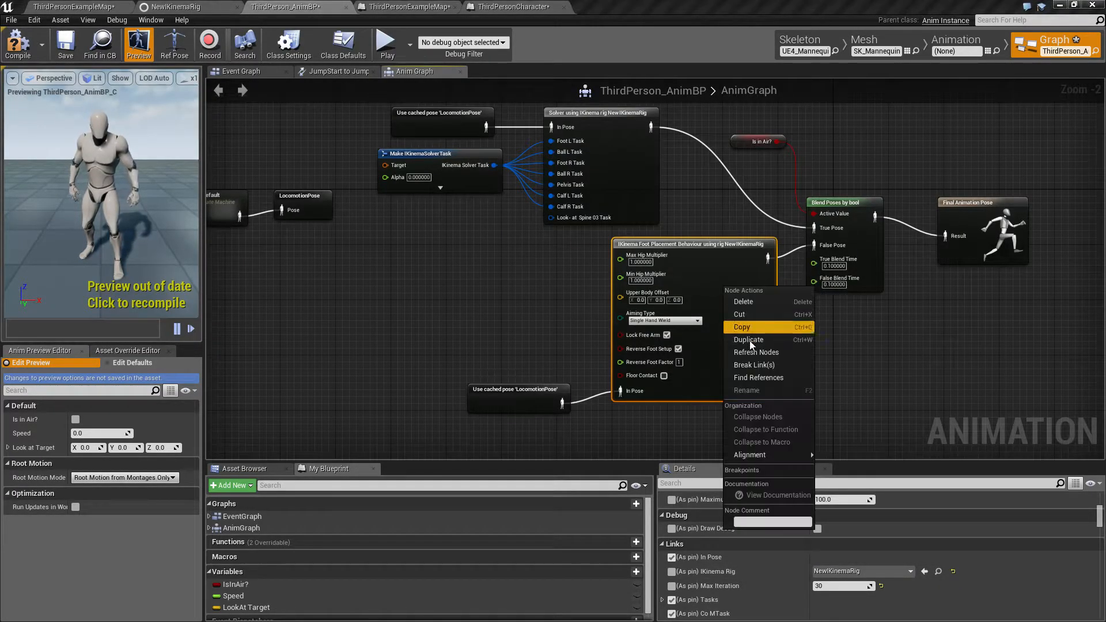
click(751, 357)
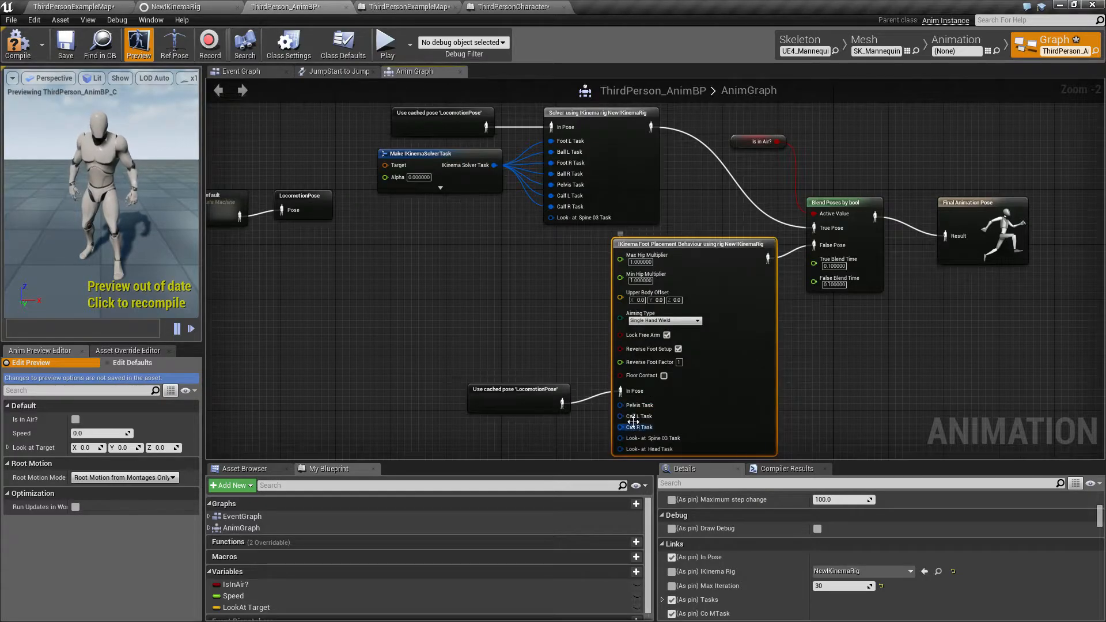
Try to update the Solver node's task inputs by clearing its IKinema Rig, reassigning NewIKinemaRig and refreshing the node
right_drag(574, 426, 579, 383)
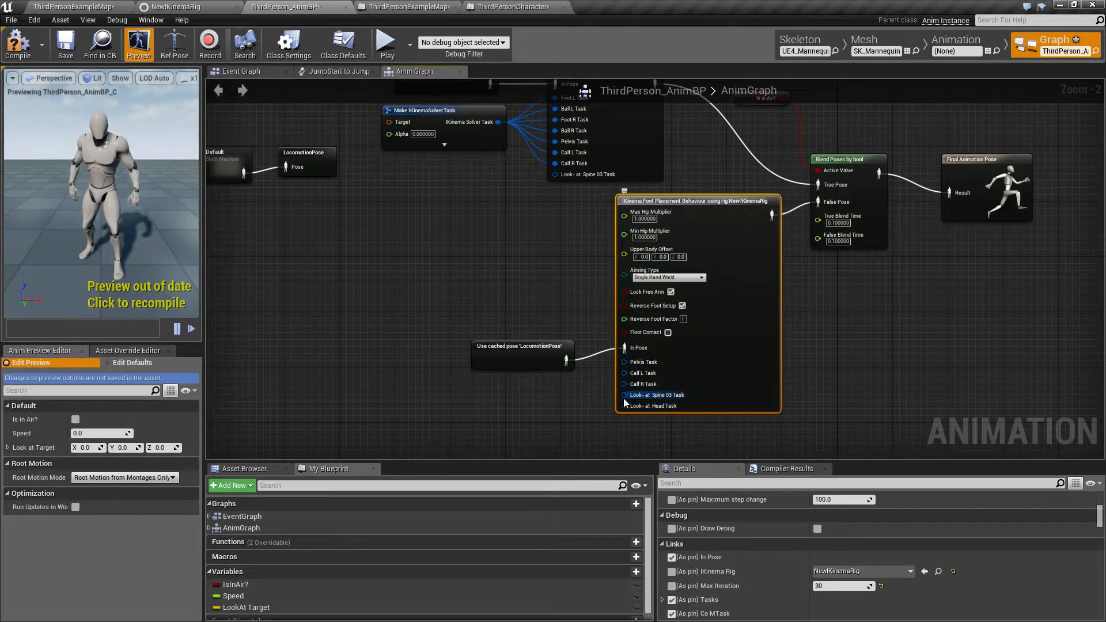
right_drag(554, 290, 570, 334)
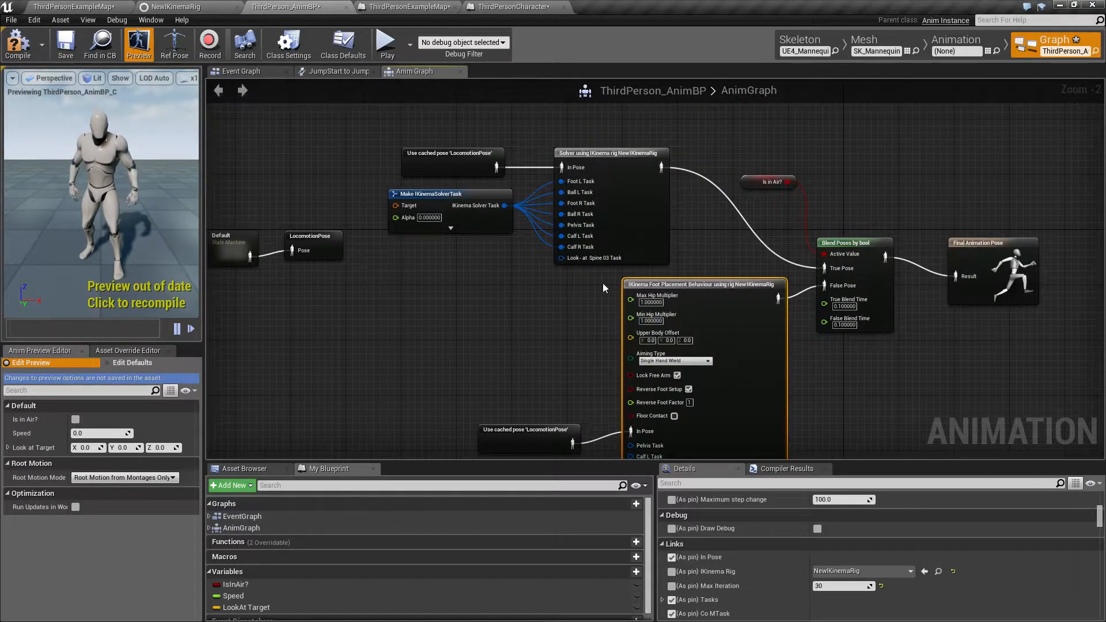
click(604, 155)
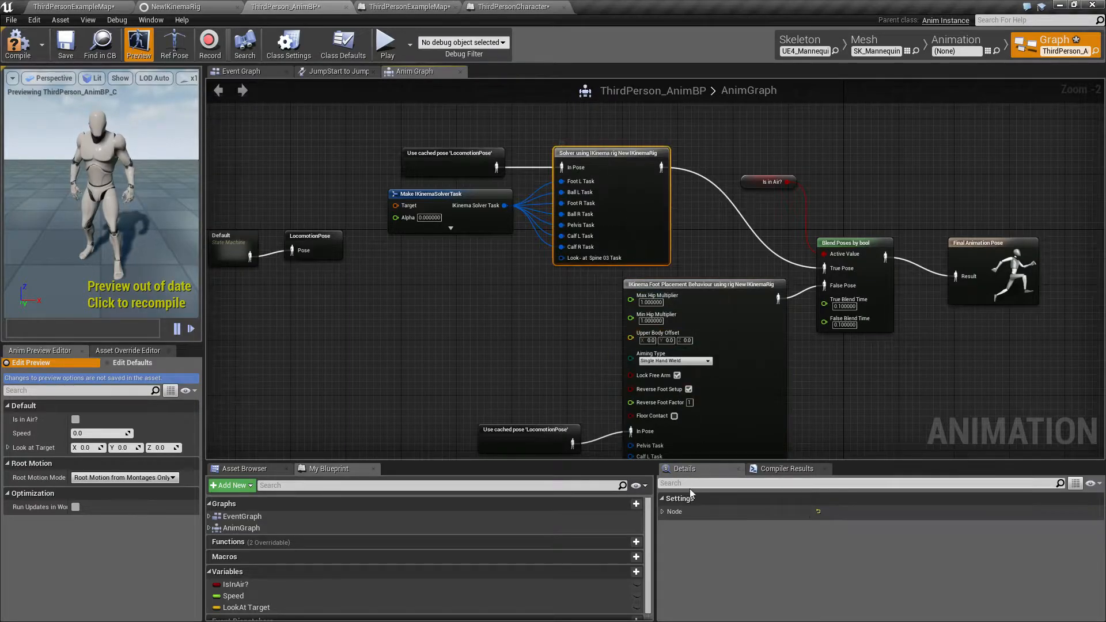
click(662, 510)
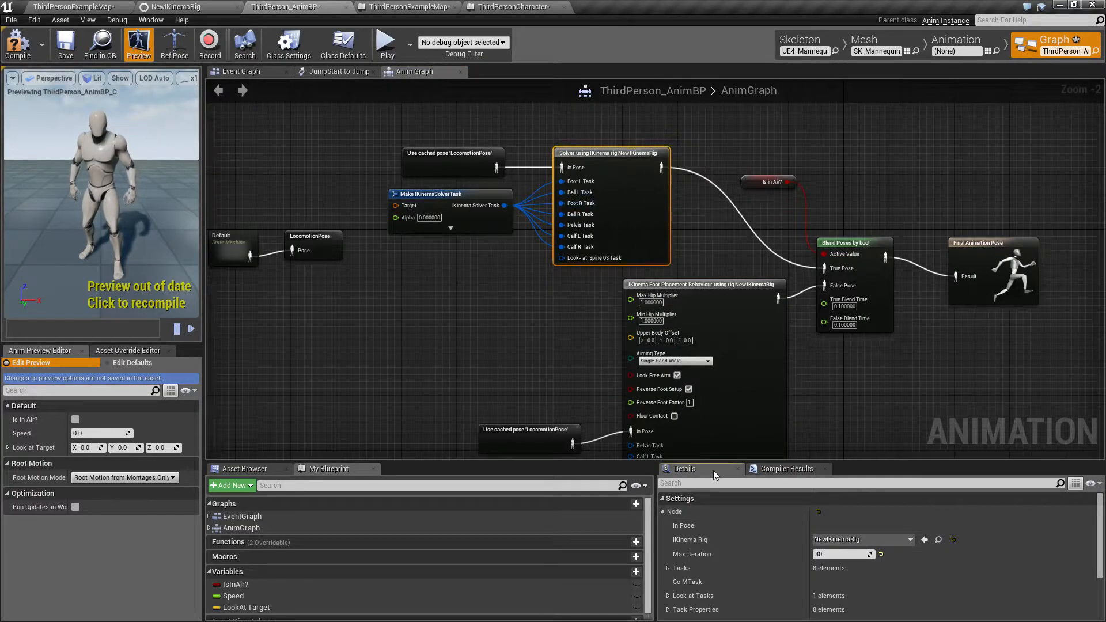
click(861, 539)
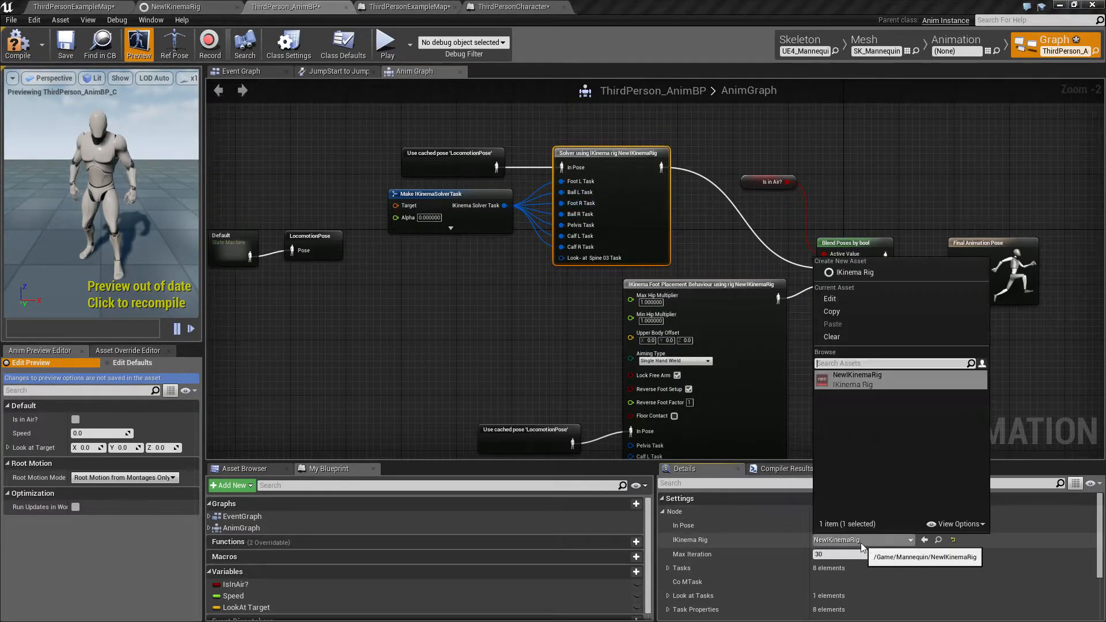
click(838, 338)
click(852, 542)
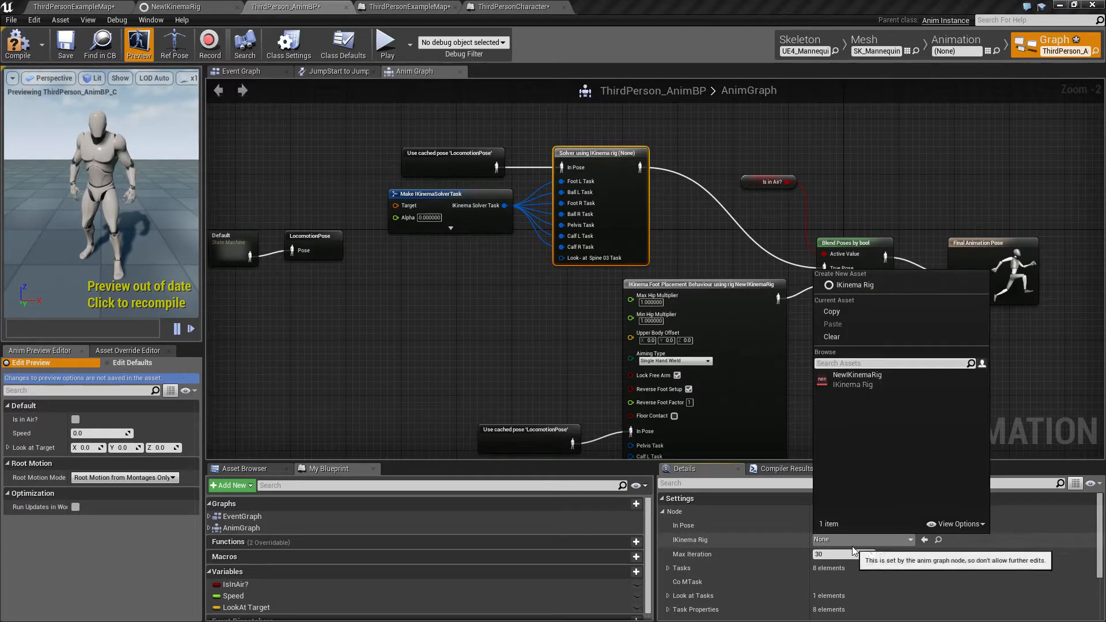
click(873, 375)
right_click(651, 211)
click(692, 278)
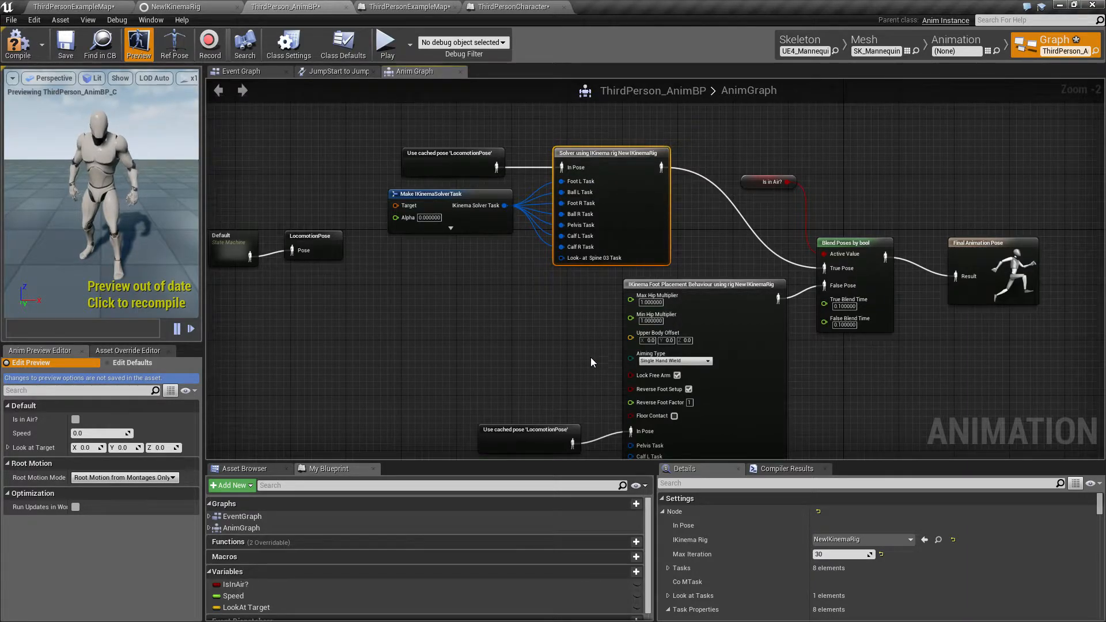
Delete the outdated Solver node and put a new Solver using NewIKinemaRig in its place above the Foot Placement node
key(Delete)
right_click(581, 170)
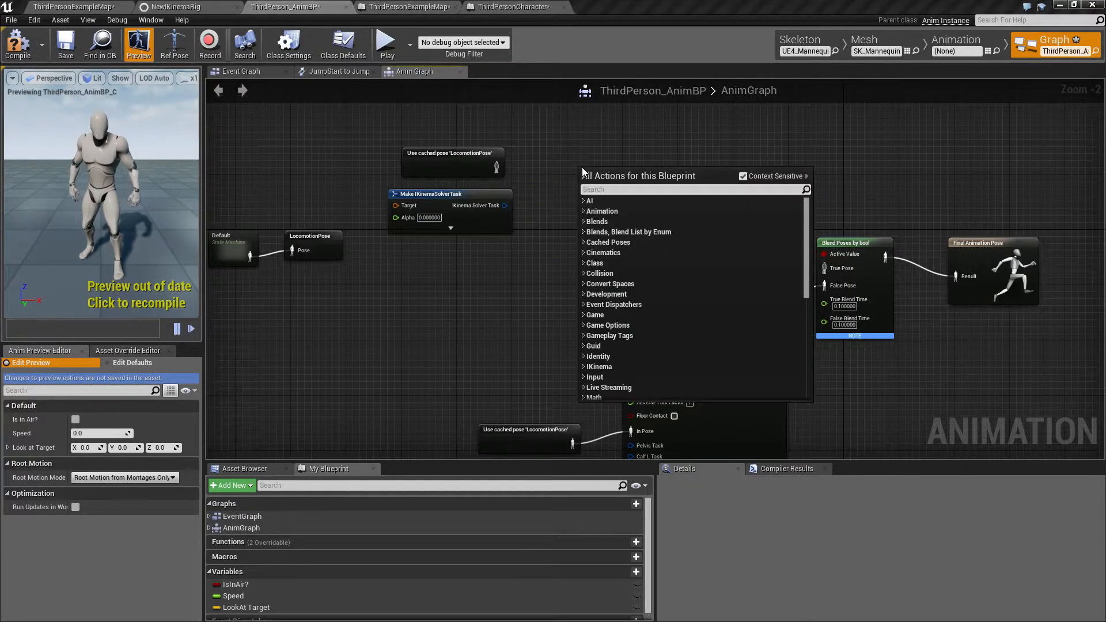
text(solve)
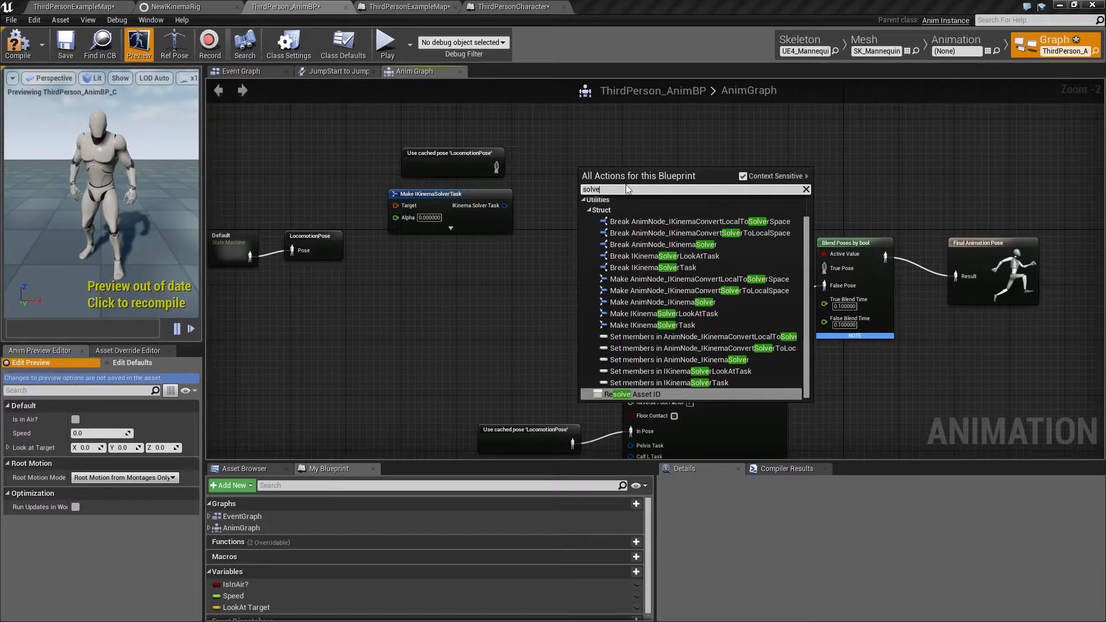
click(639, 211)
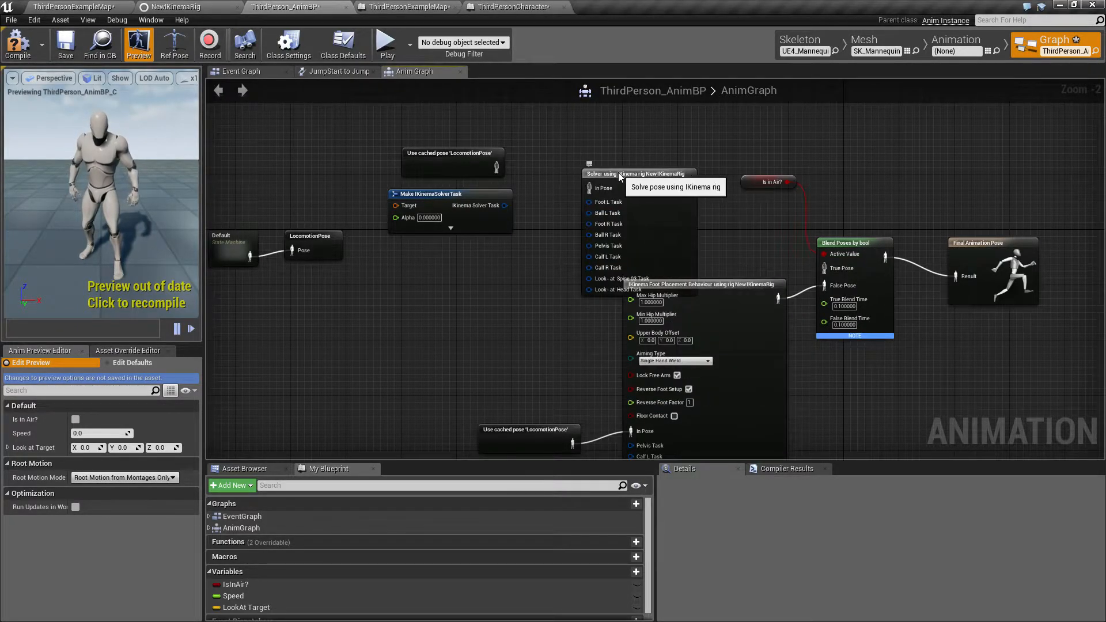
drag(619, 176, 599, 134)
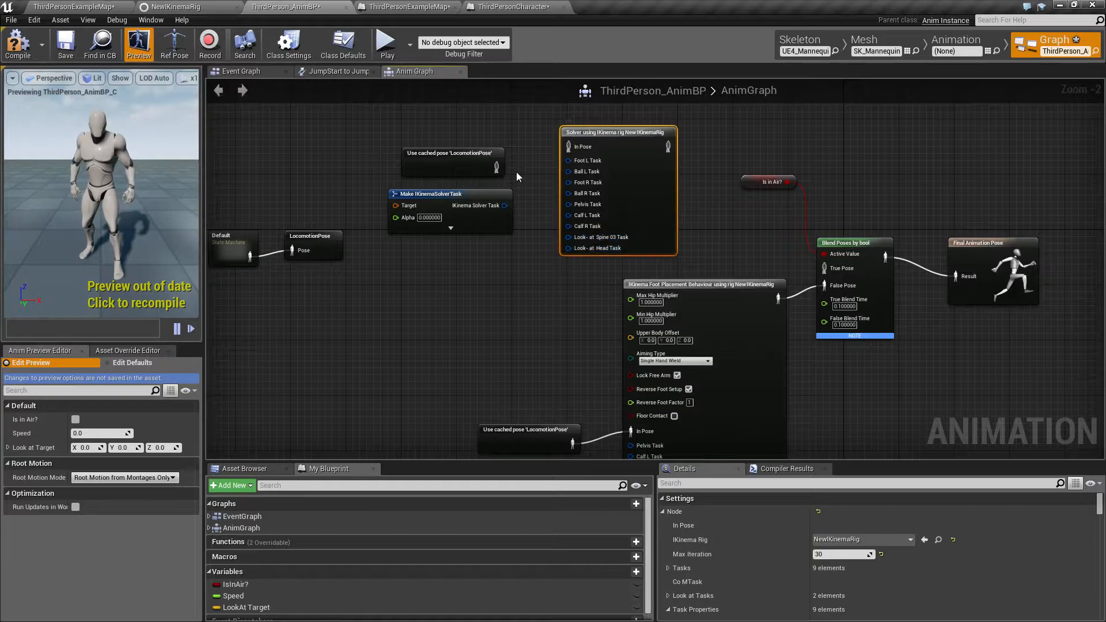
Wire the cached LocomotionPose through the new Solver to True Pose, and connect IKinema Solver Task to the Foot, Ball, Pelvis and Calf tasks
drag(496, 167, 569, 147)
drag(668, 146, 827, 271)
drag(503, 205, 570, 161)
drag(504, 205, 570, 226)
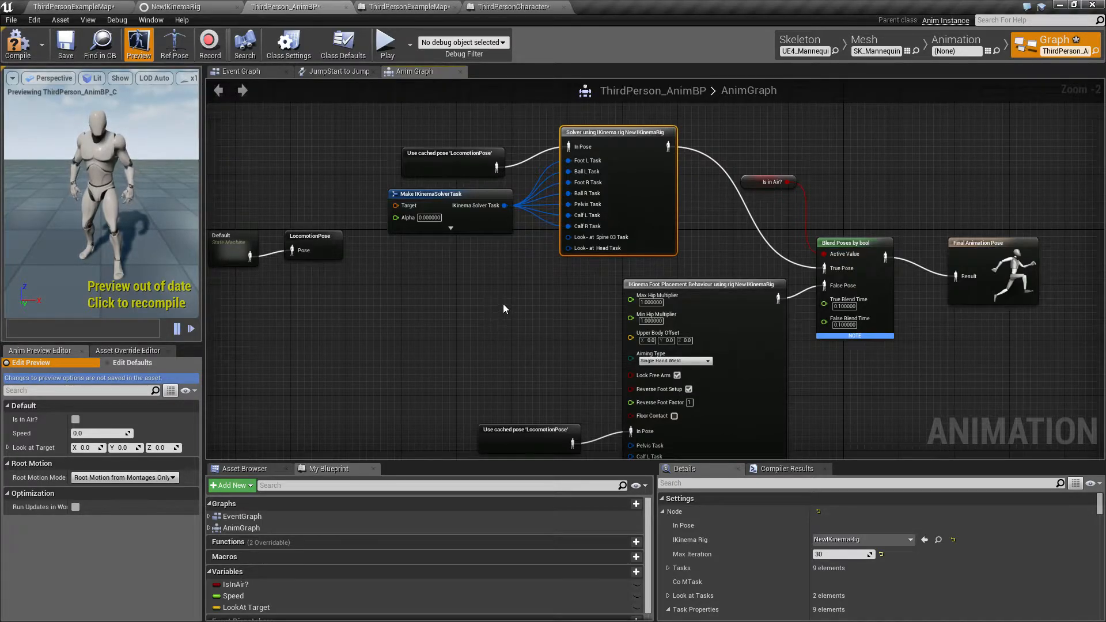
right_drag(541, 309, 551, 268)
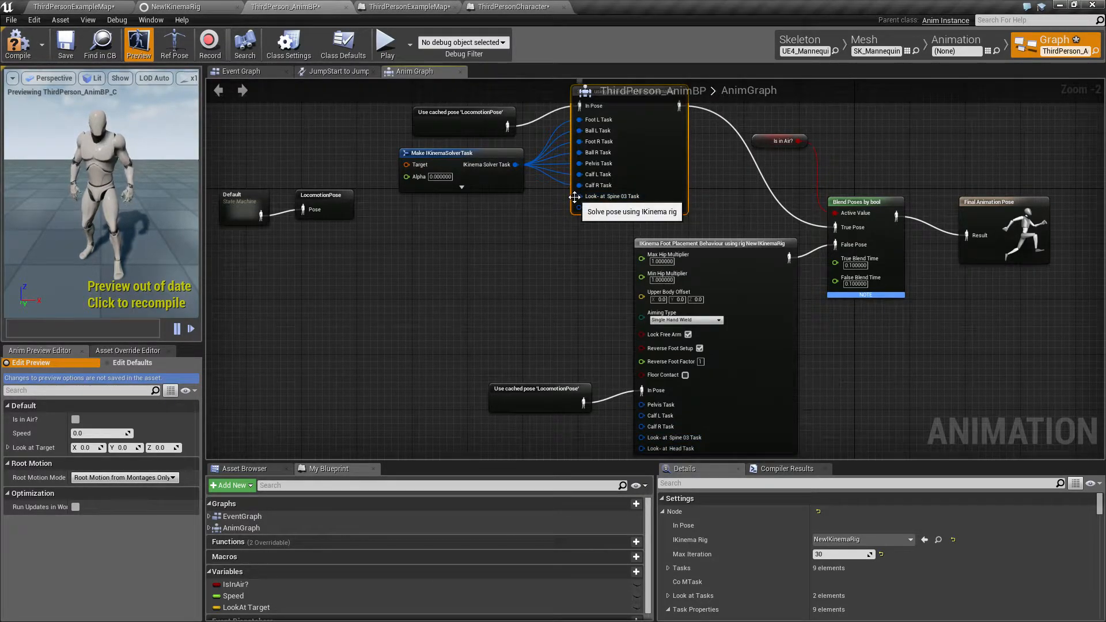
Create an expanded Make IKinemaSolverLookAtTask node and connect it to the Look-at Spine 03 and Head tasks of both the Solver and Foot Placement nodes
drag(579, 196, 500, 254)
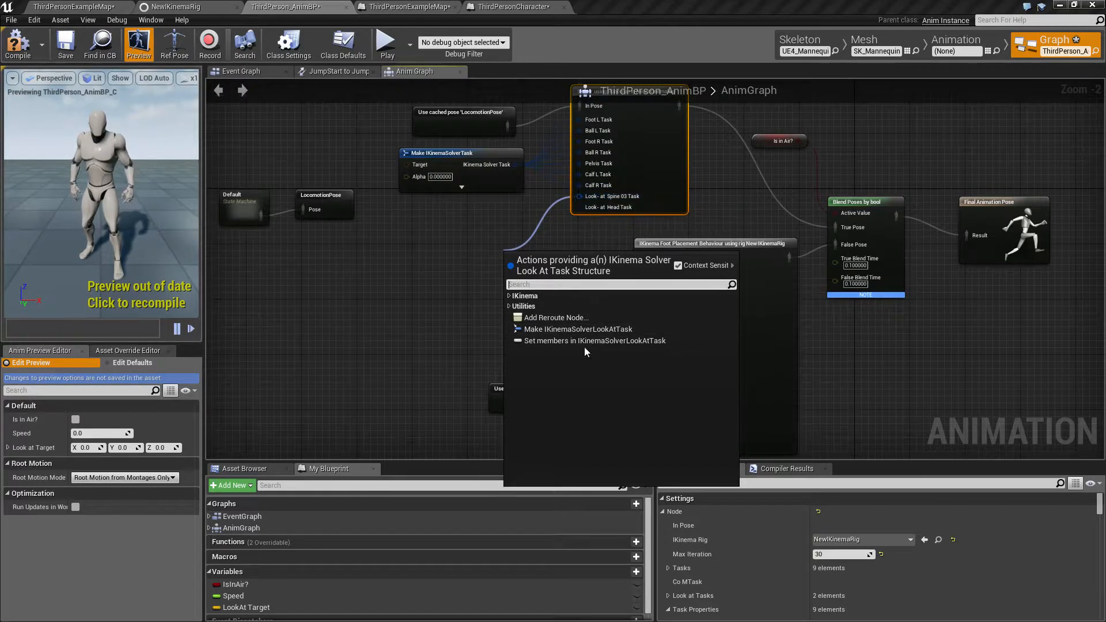
click(575, 330)
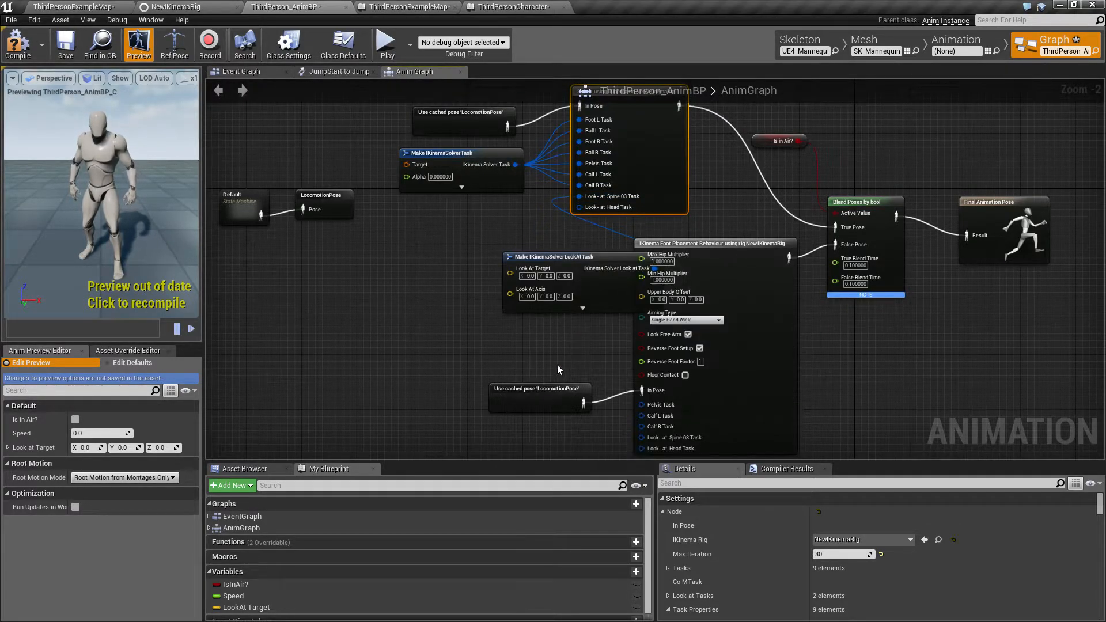
drag(546, 261, 368, 240)
click(472, 301)
right_drag(539, 286, 661, 205)
drag(614, 166, 723, 127)
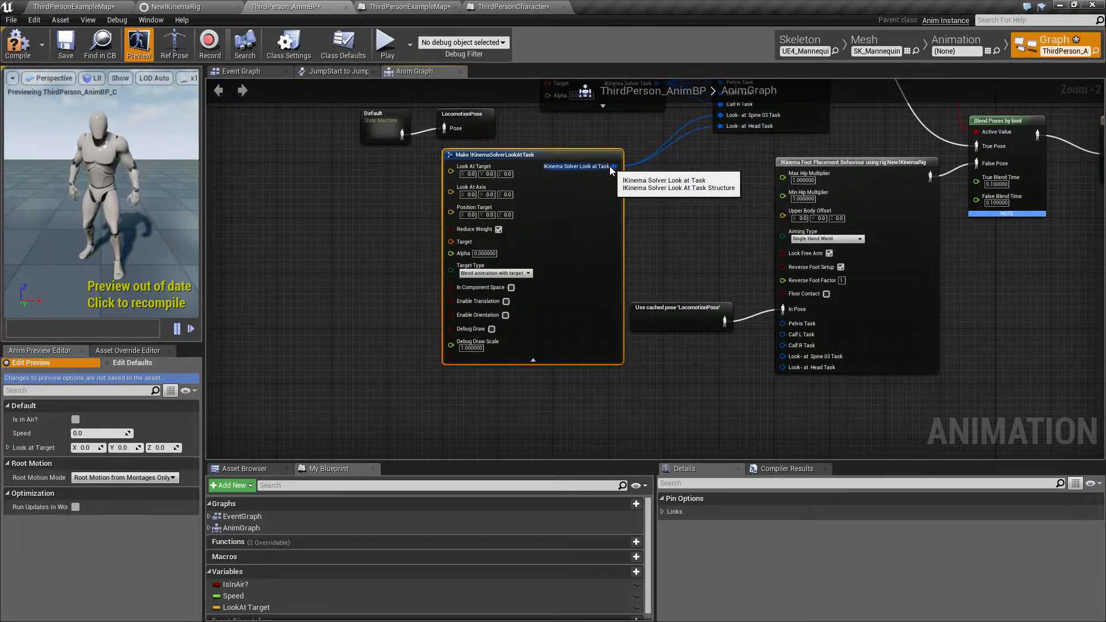
drag(621, 166, 782, 356)
drag(614, 167, 785, 367)
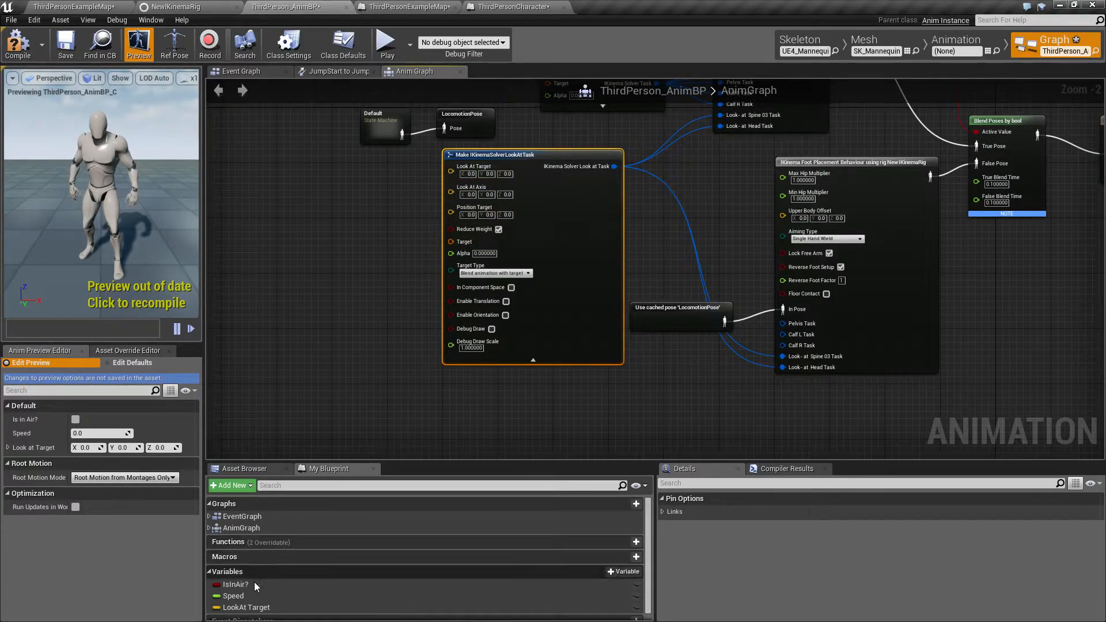
Feed the LookAt Target variable into the look-at task's Look At Target, set Alpha to 1, and enable Translation and Orientation
drag(246, 607, 448, 172)
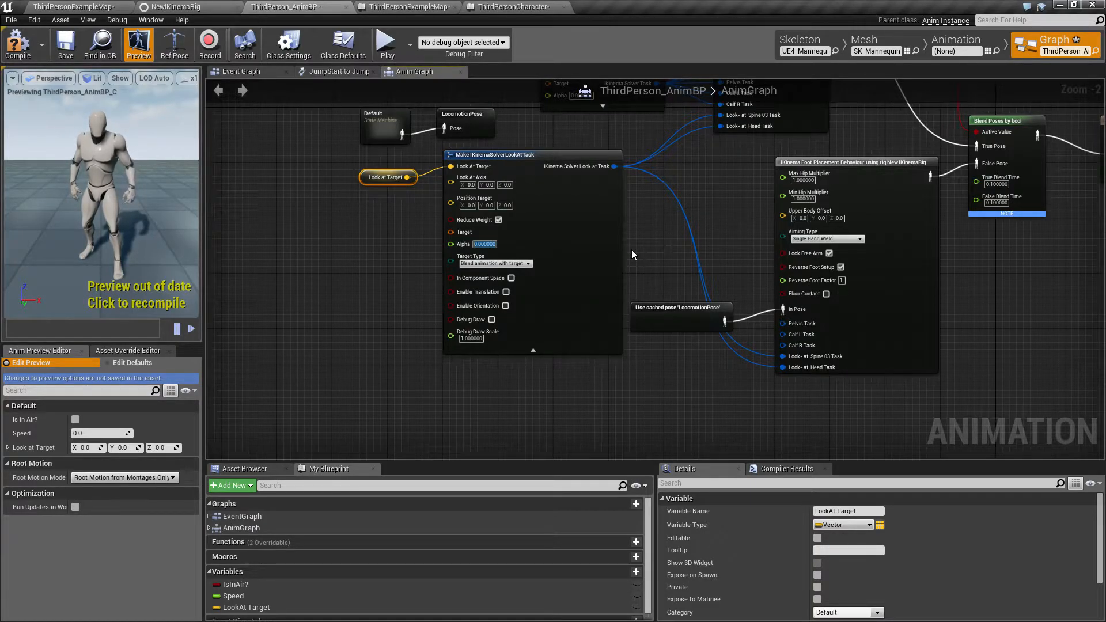
text(1)
key(Return)
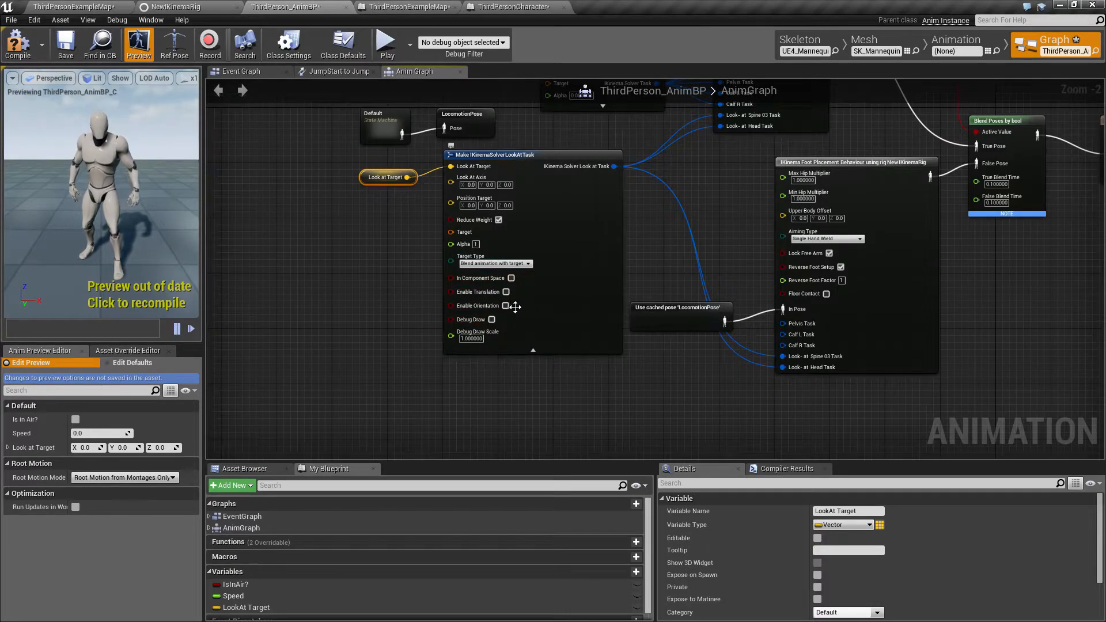
click(506, 291)
click(507, 306)
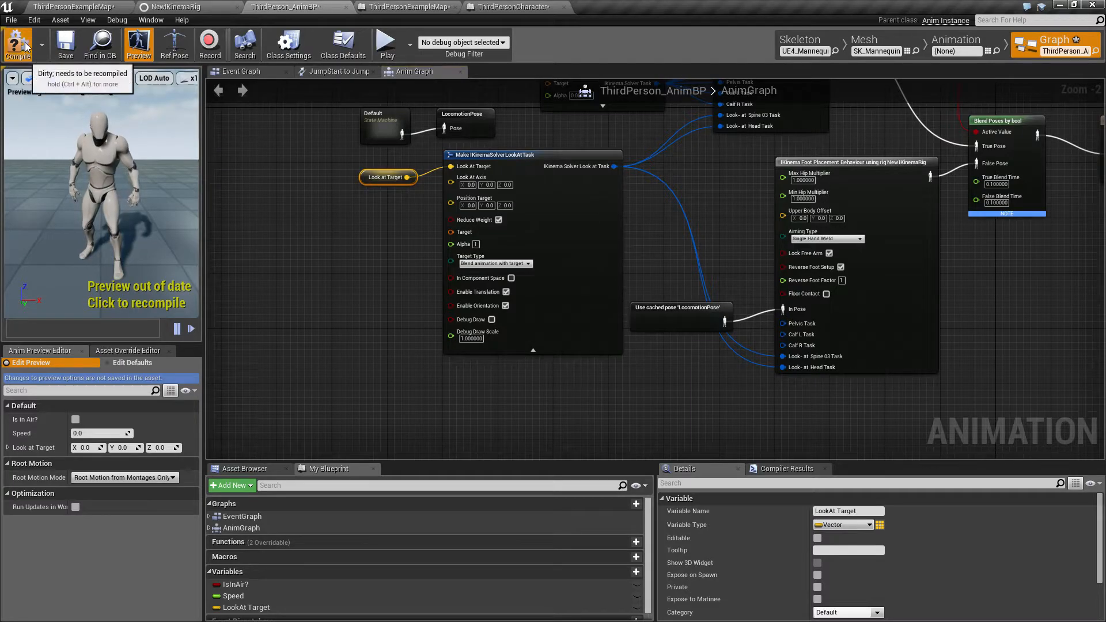
Run the game preview and walk around the second character to check its look-at behaviour, then end the preview
click(386, 43)
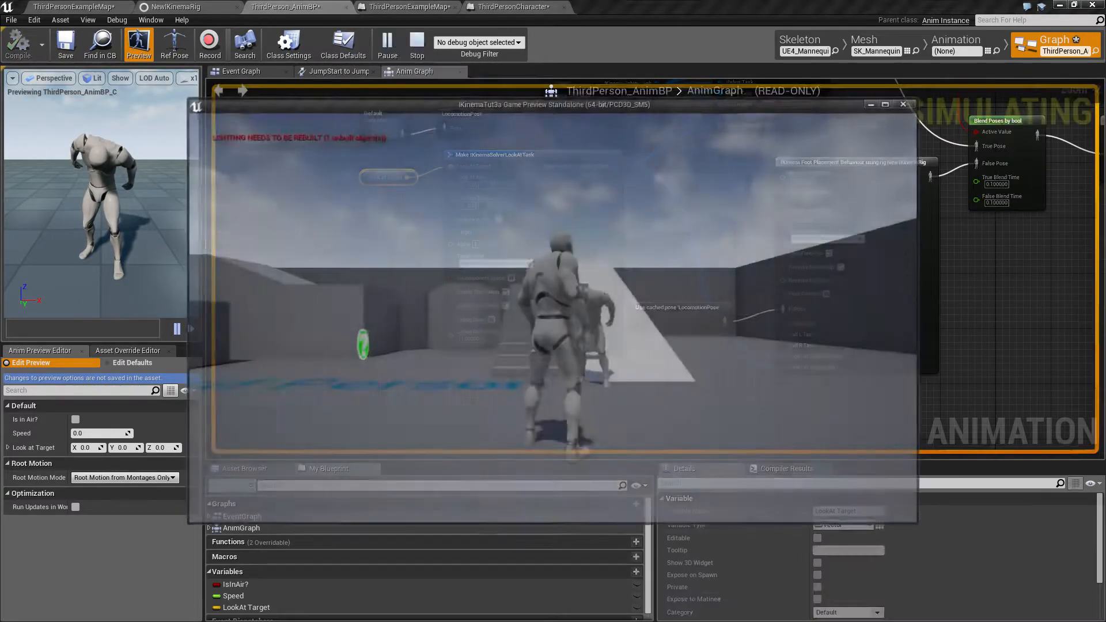
key(w)
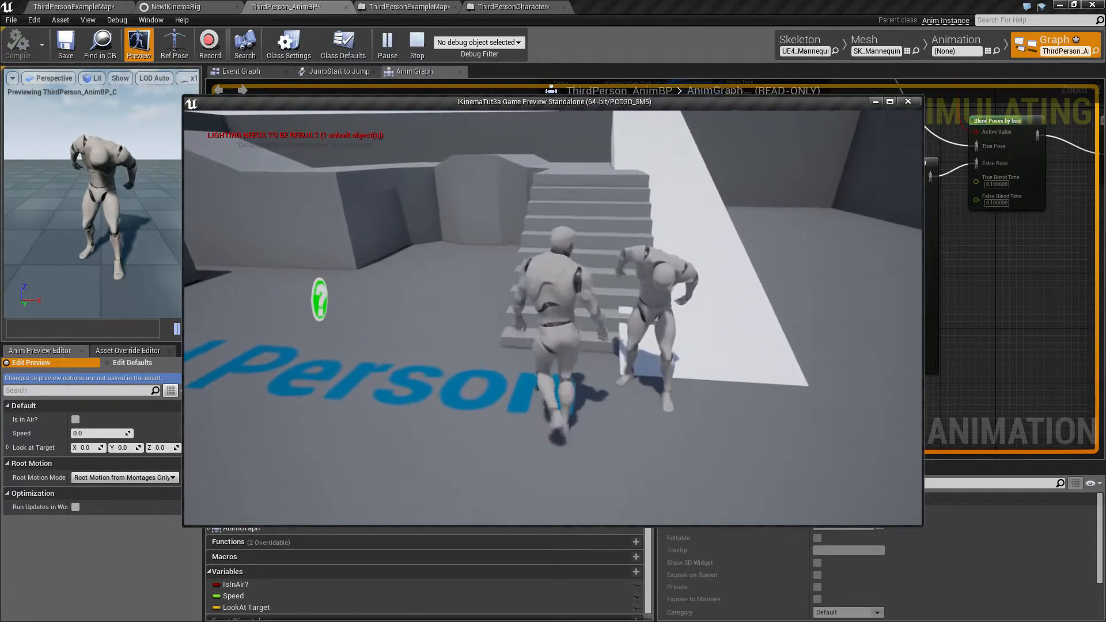
key(w)
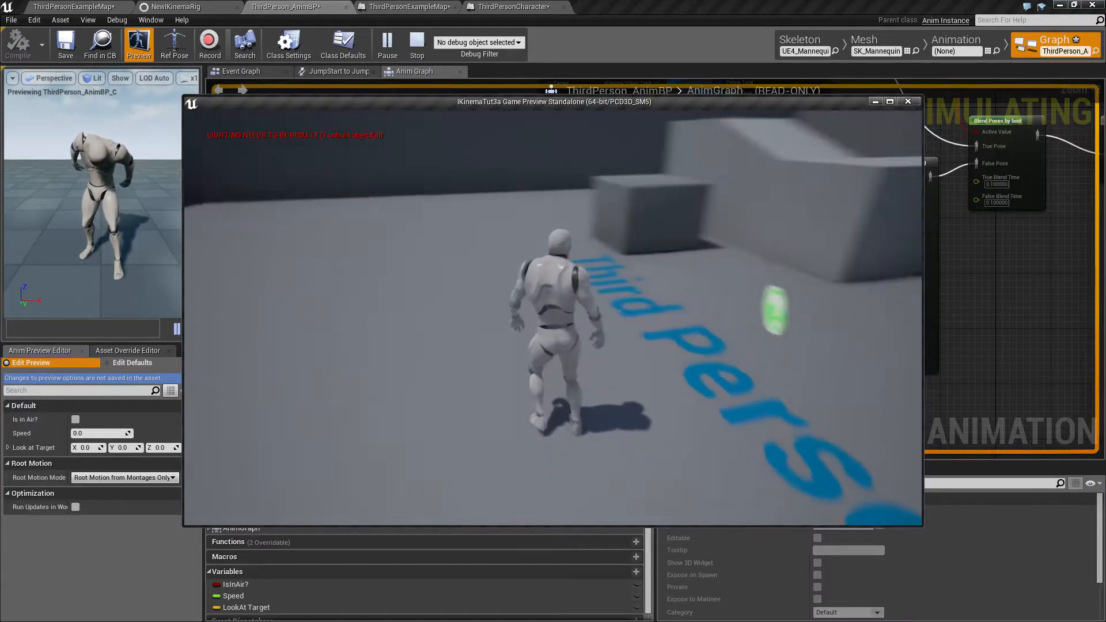
key(w)
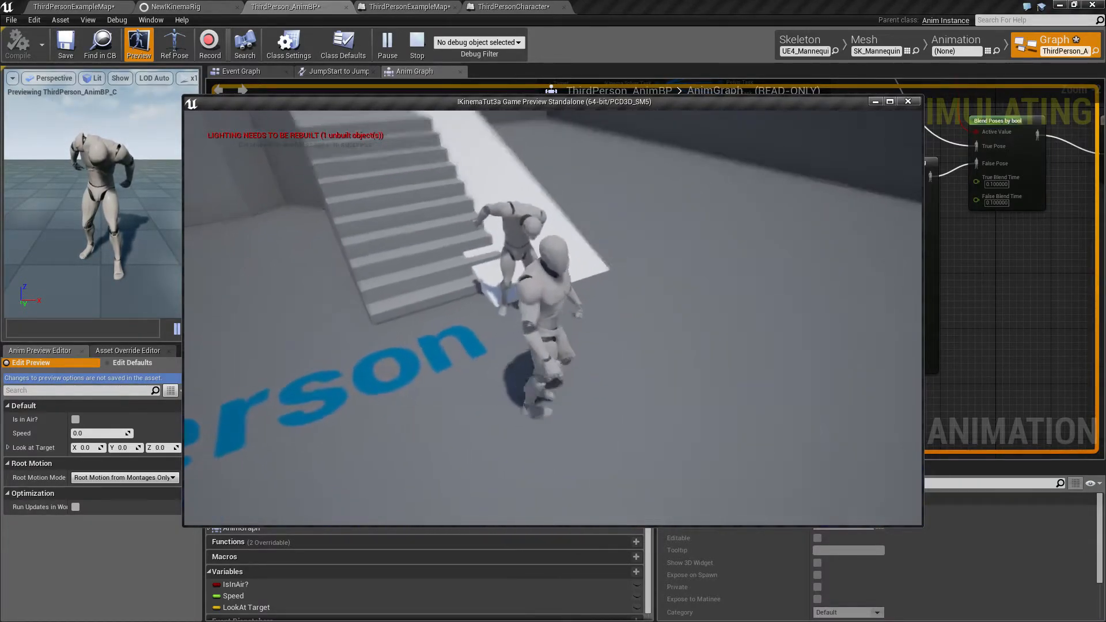
key(Escape)
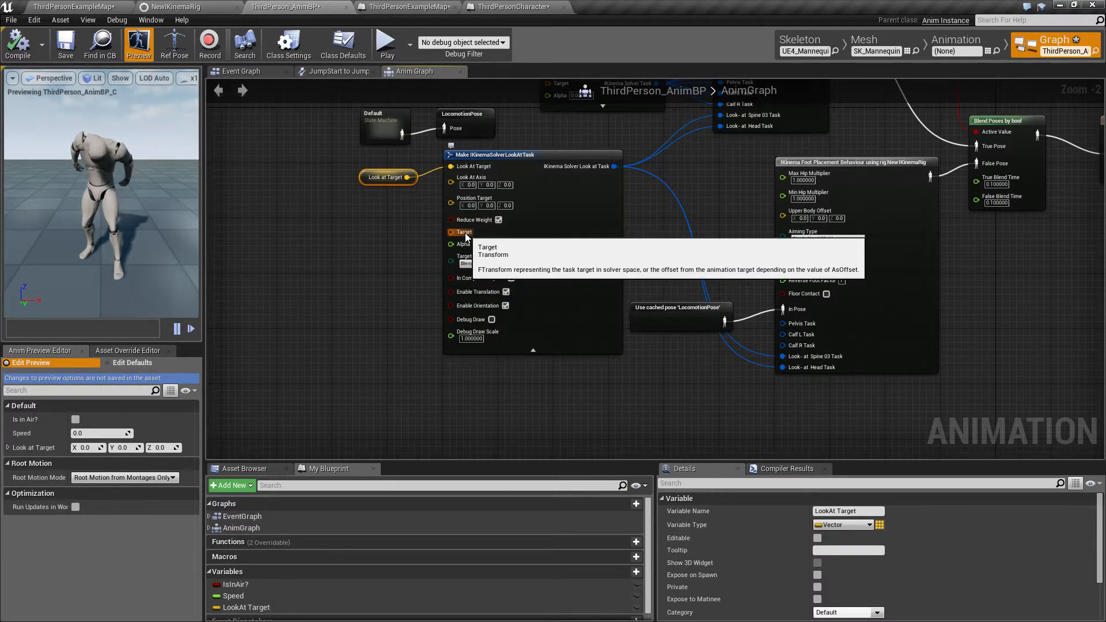
Try the look-at task with In Component Space enabled and test it in a game preview
click(512, 278)
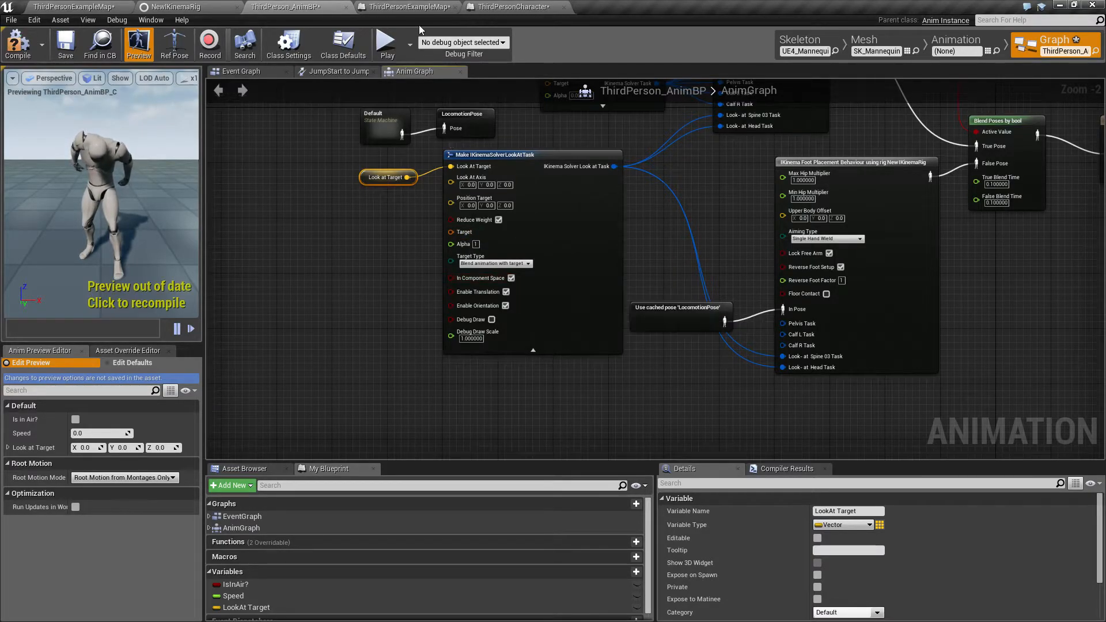
click(387, 45)
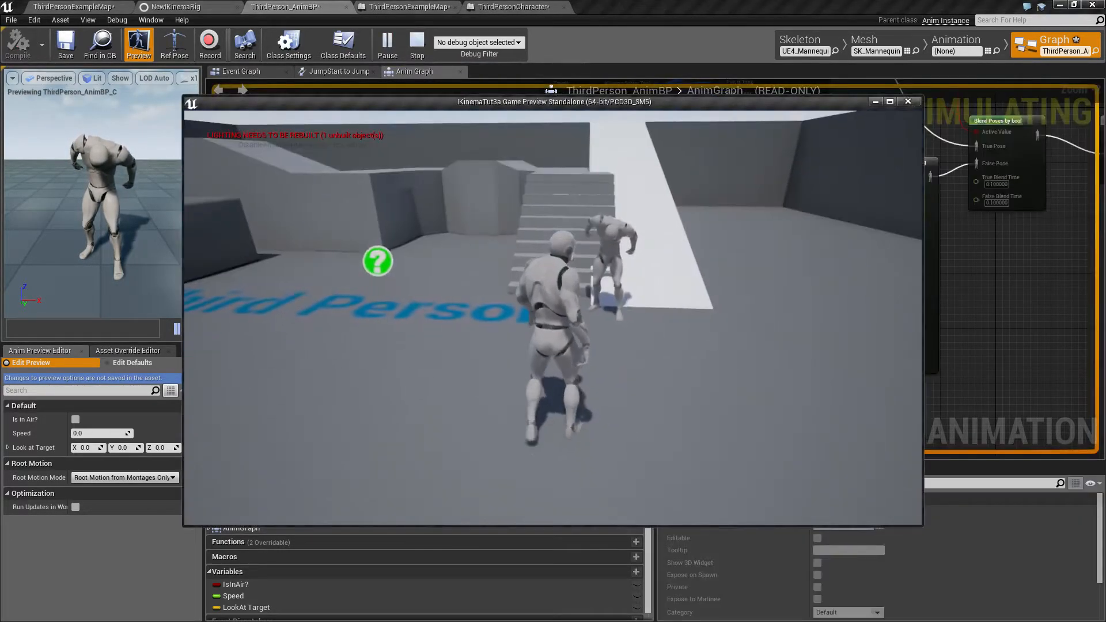
key(Escape)
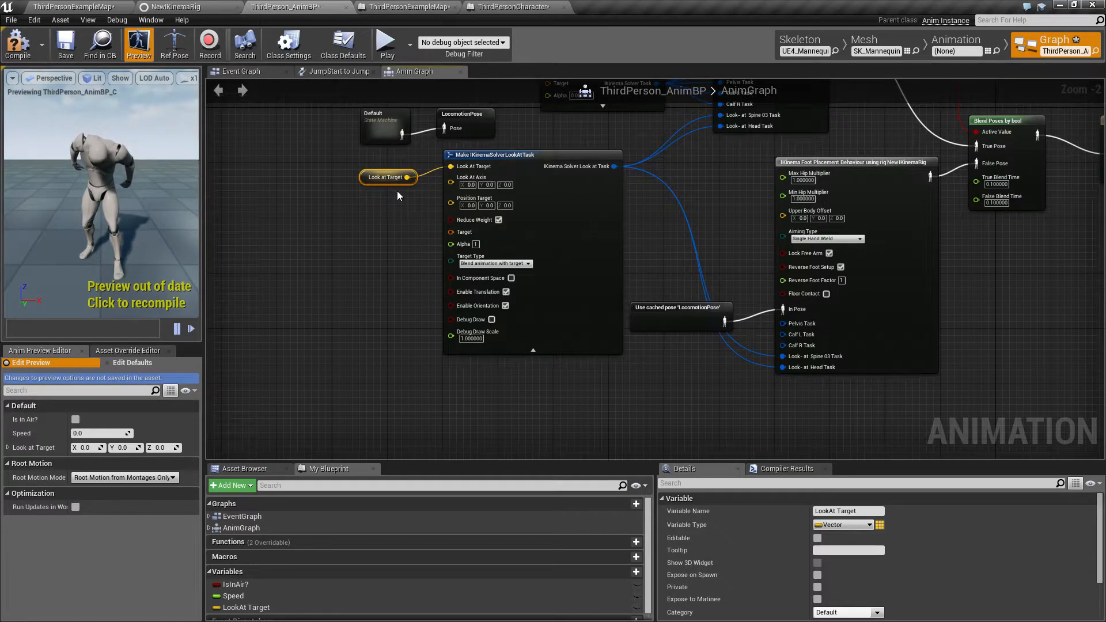
In the ThirdPersonCharacter event graph, make room before the SET Look at Target node and add a Mesh reference feeding a GetWorldTransform node
click(491, 8)
right_drag(371, 230, 627, 229)
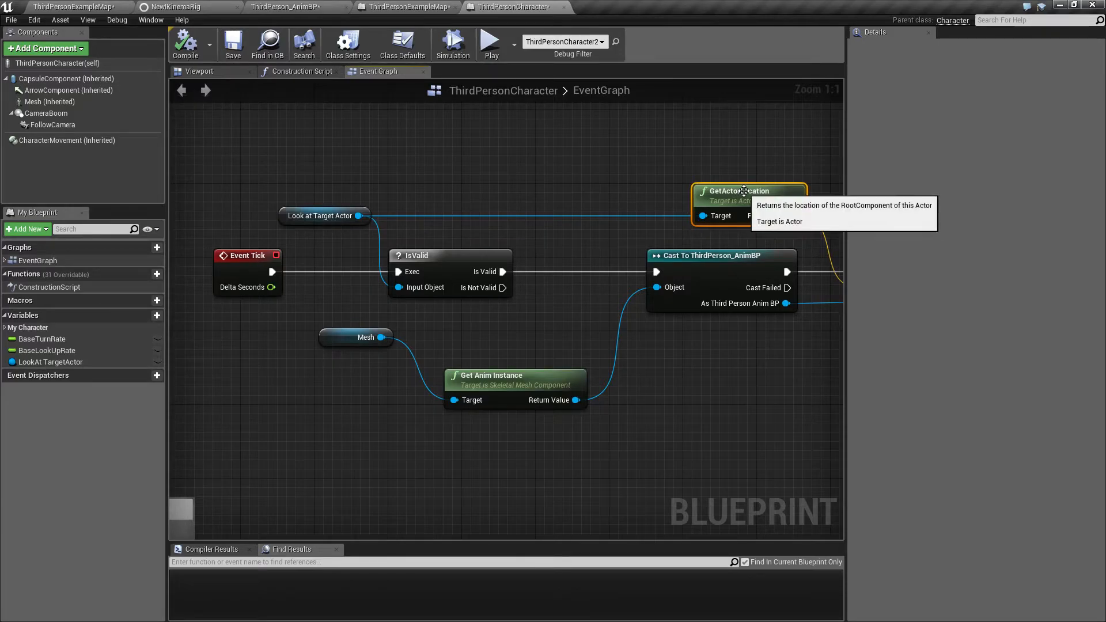
right_drag(641, 226, 419, 219)
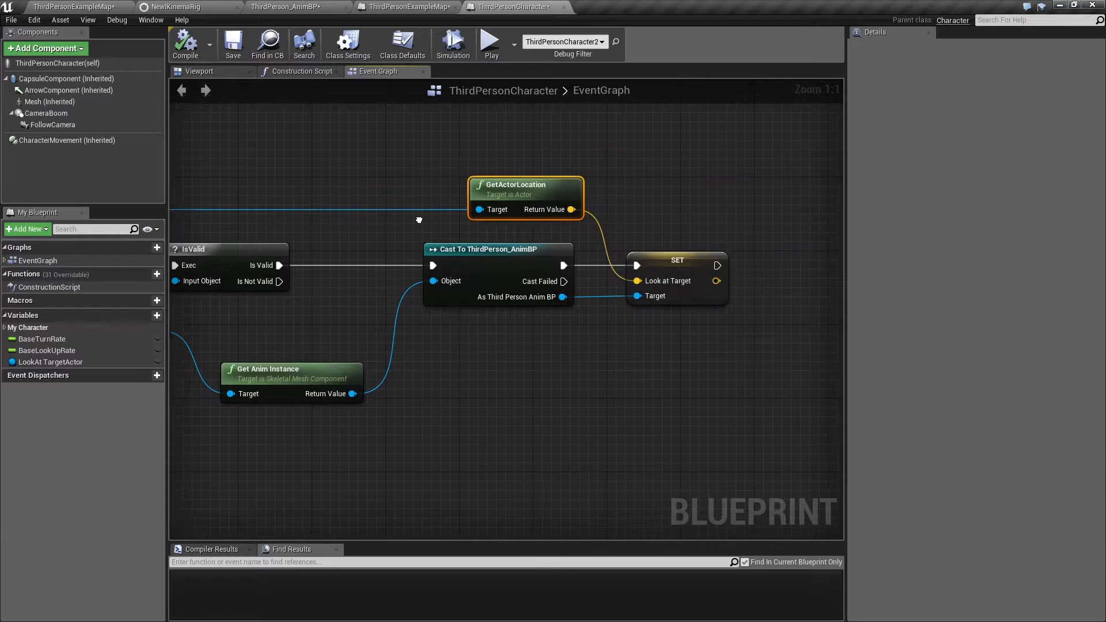
right_drag(609, 328, 418, 329)
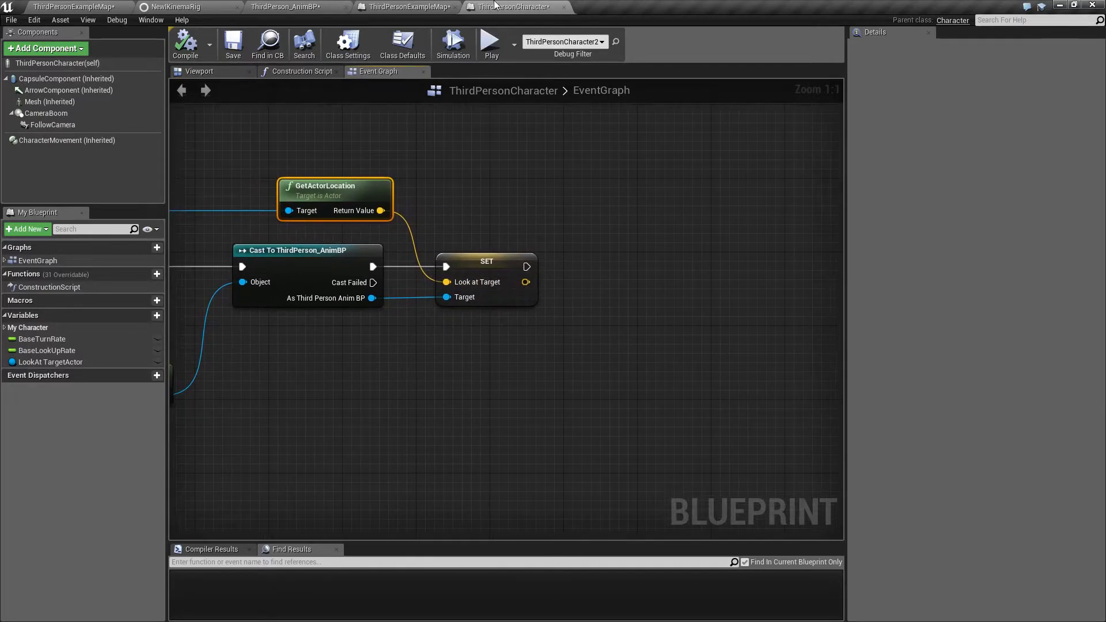
drag(500, 270, 648, 271)
drag(48, 102, 459, 185)
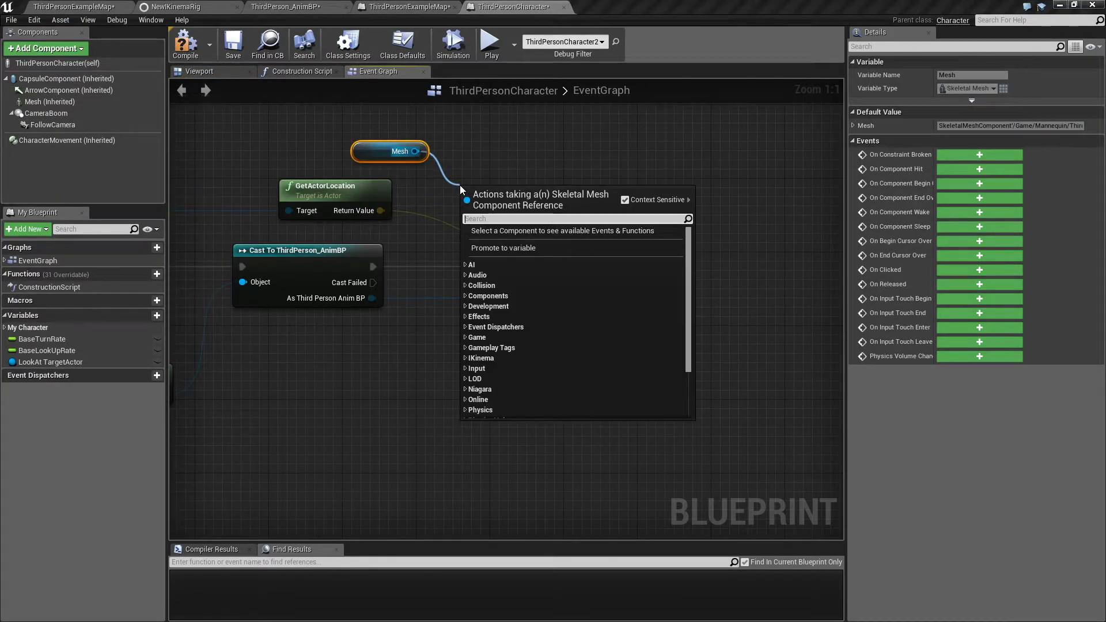
text(get world)
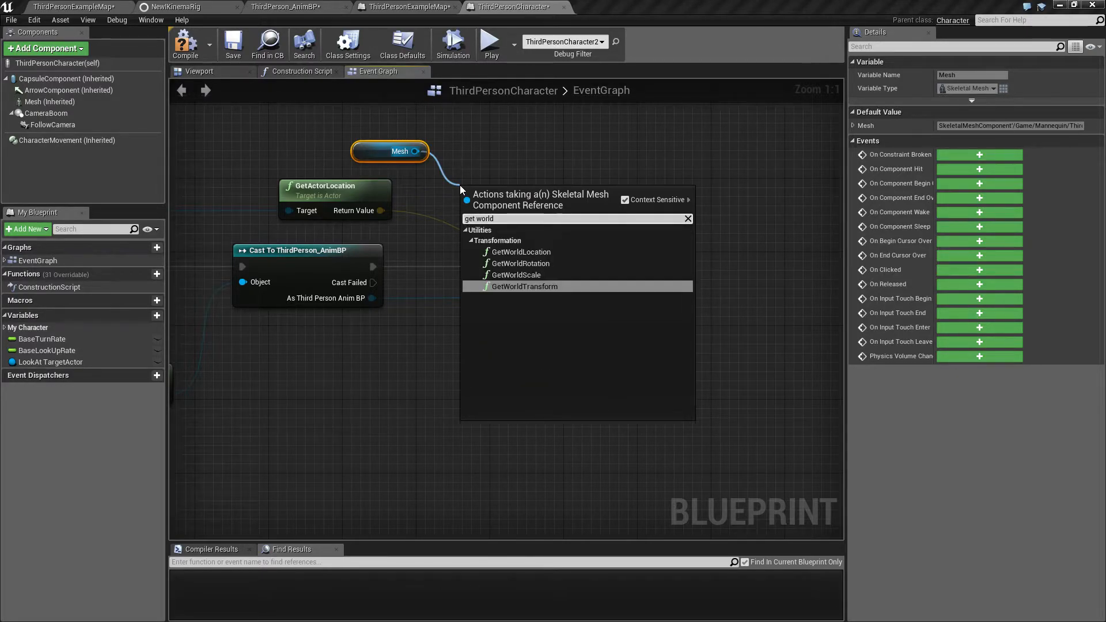
key(Return)
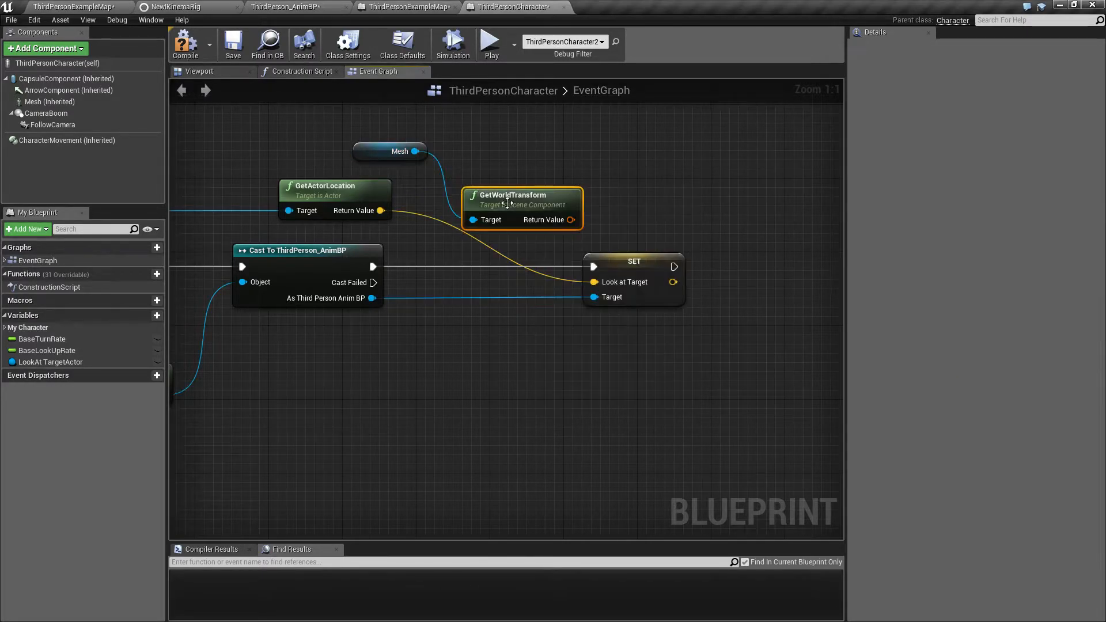
Add an Inverse Transform Location node from the GetWorldTransform return value, with the SET node moved clear of it
drag(624, 260, 744, 261)
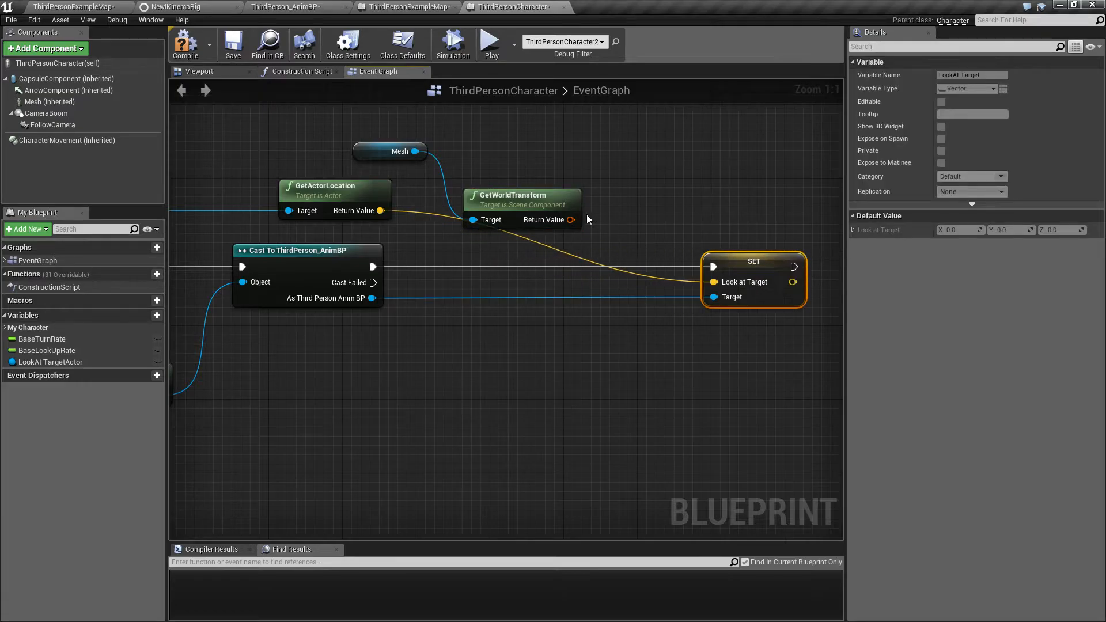
drag(565, 225, 602, 231)
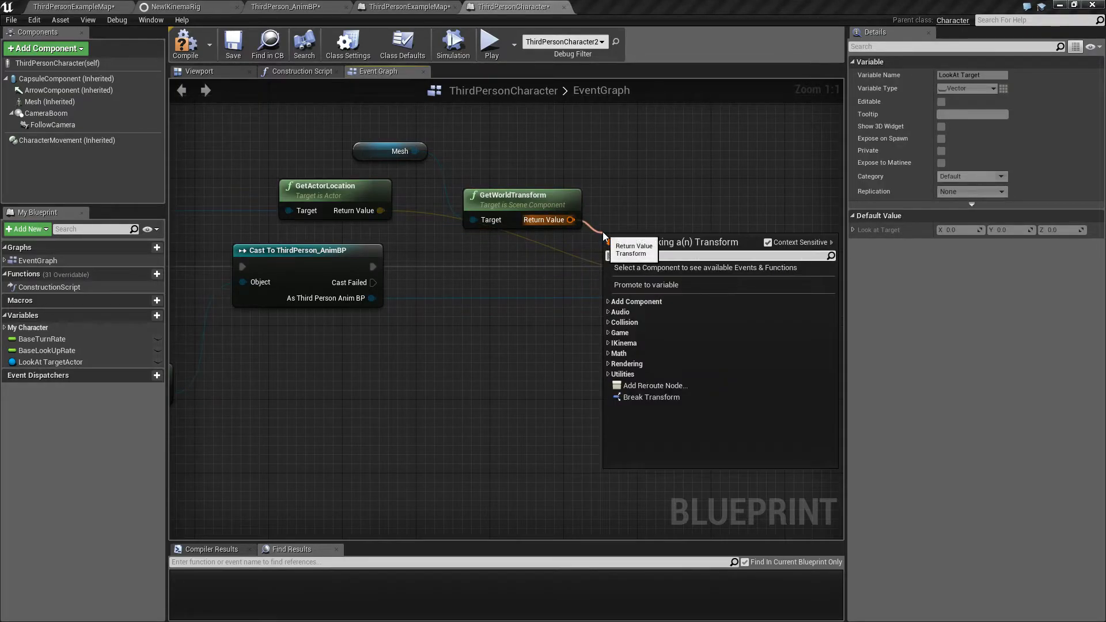
text(inverse)
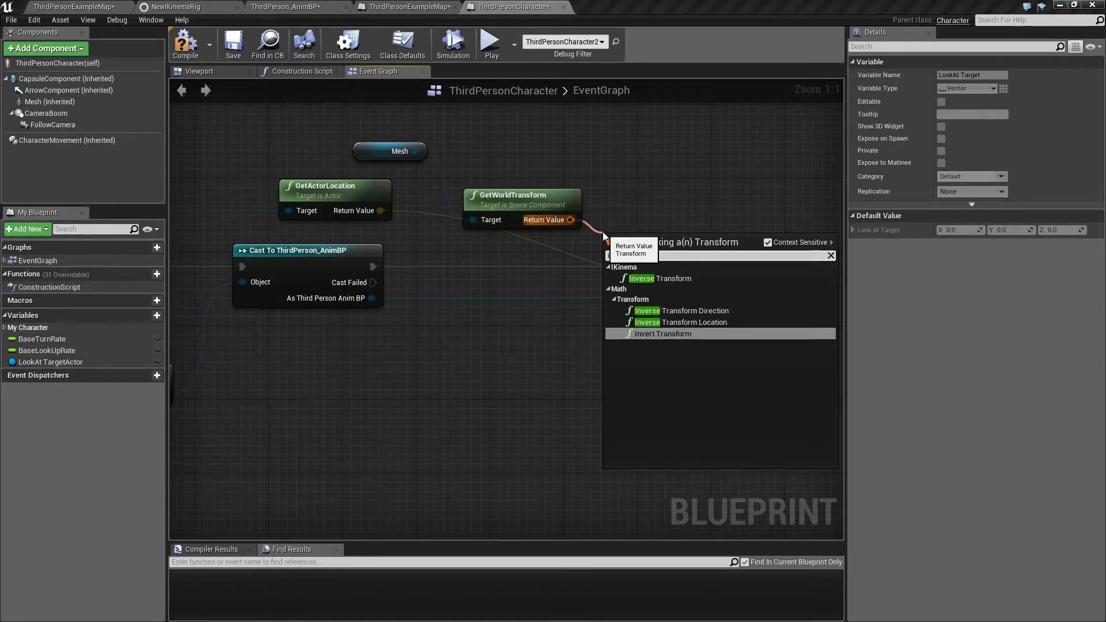
click(699, 322)
drag(781, 260, 681, 261)
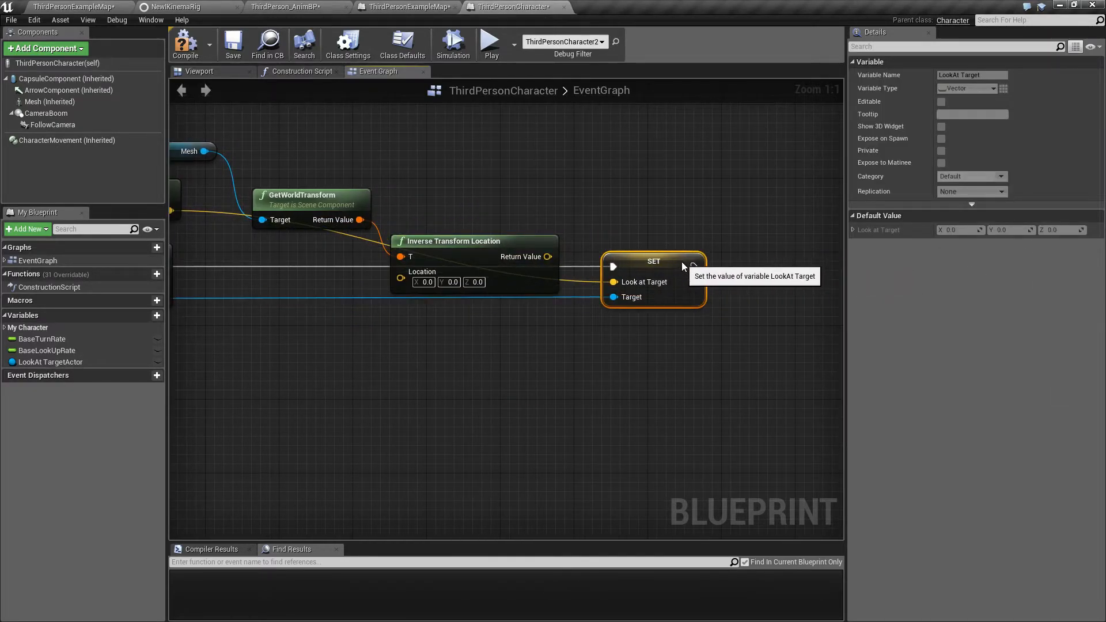
Route GetActorLocation's return value through the Inverse Transform Location node's Location into the SET node's Look at Target
right_drag(314, 308, 504, 289)
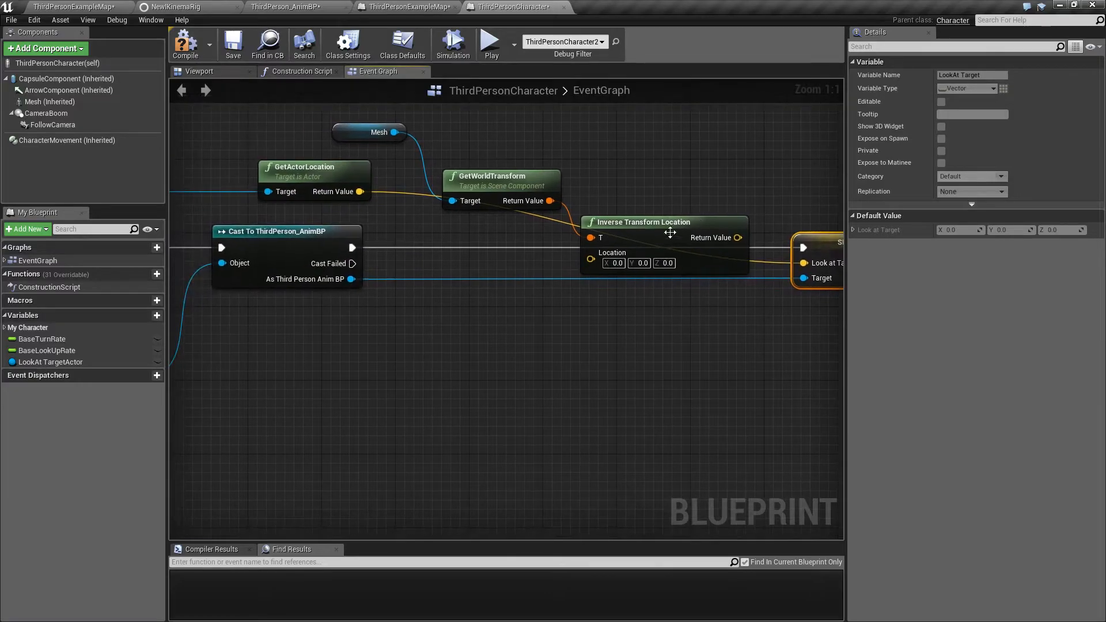
drag(360, 191, 591, 253)
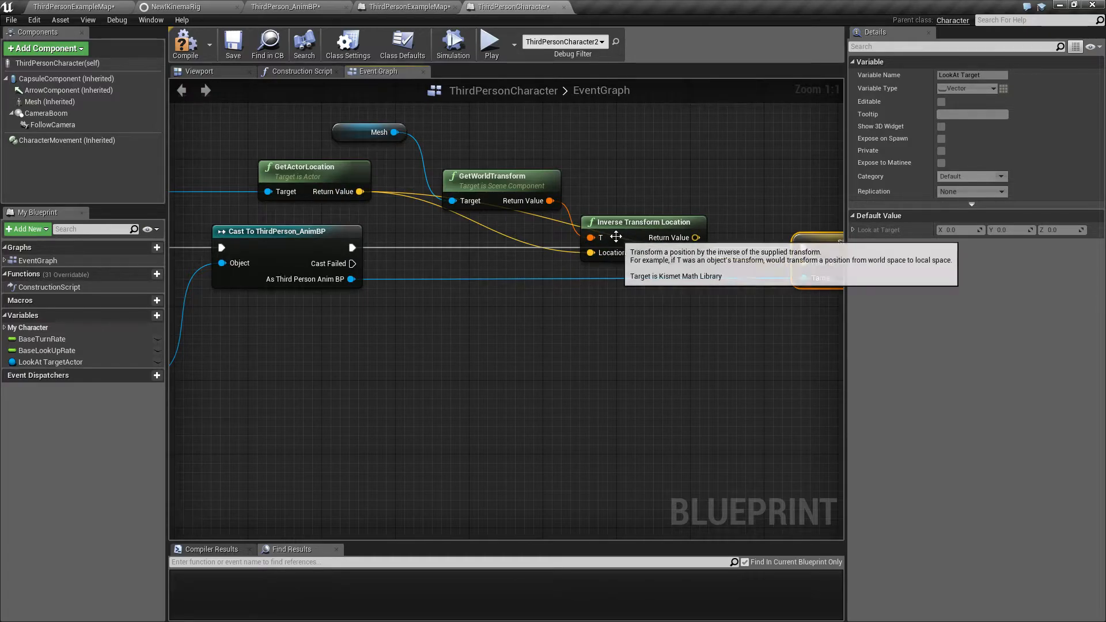
drag(695, 237, 800, 265)
right_drag(709, 335, 568, 340)
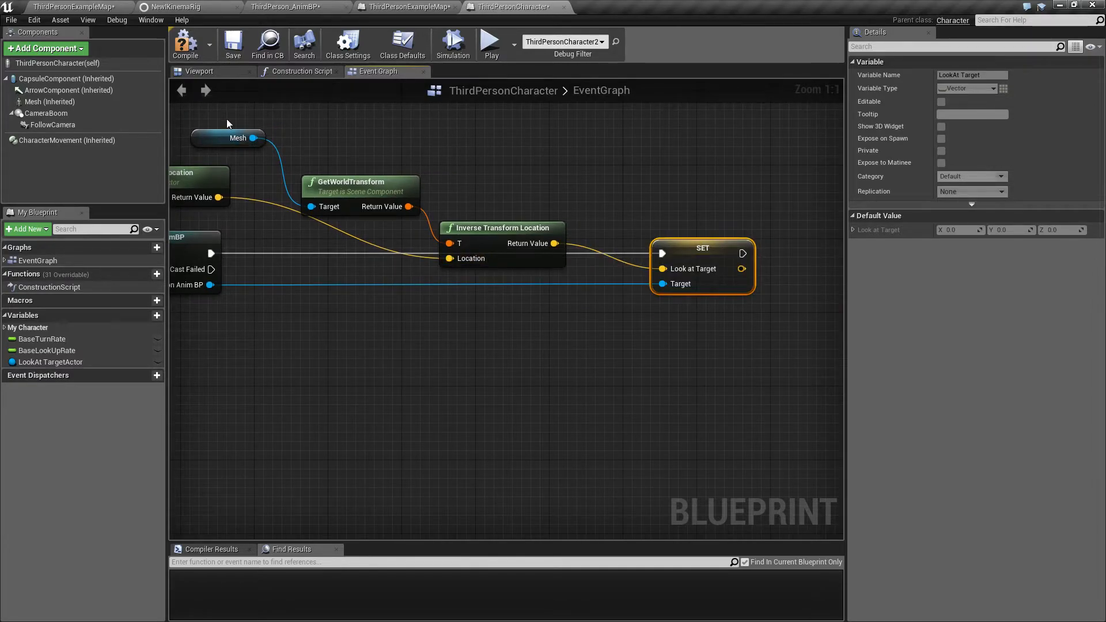
Tidy the layout of the Mesh, GetWorldTransform and SET nodes, and compile the character blueprint
drag(236, 138, 301, 156)
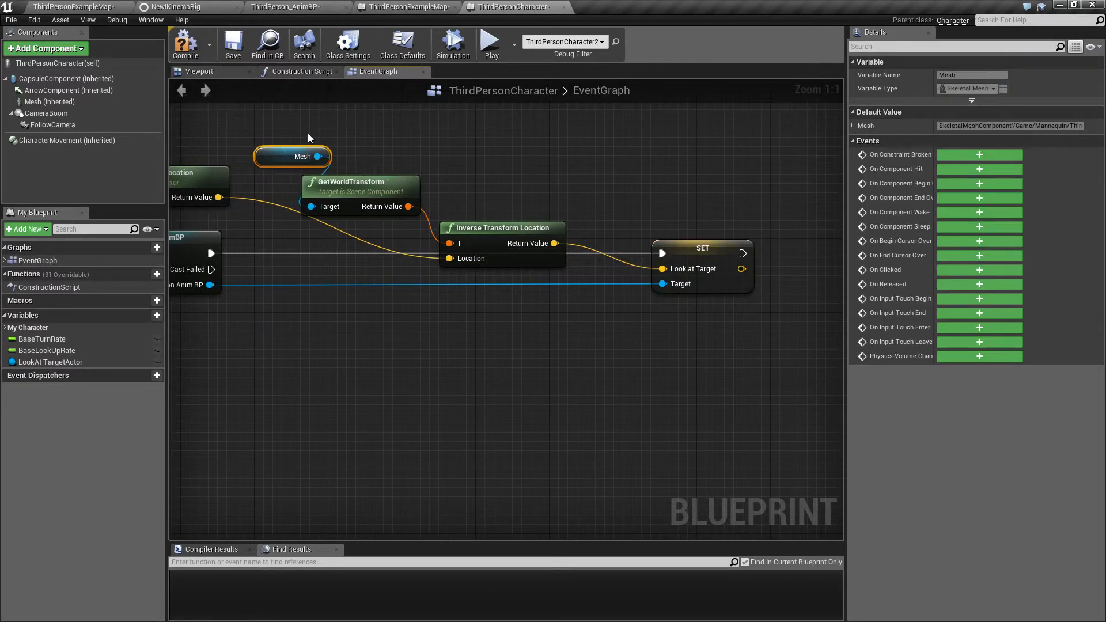
drag(376, 191, 440, 190)
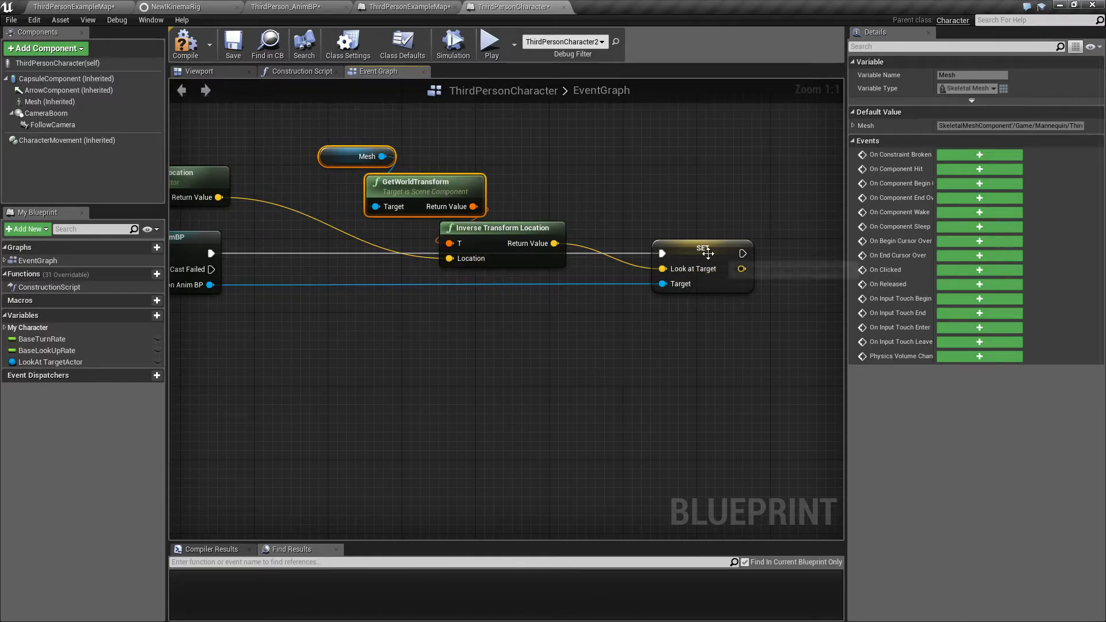
drag(707, 253, 670, 254)
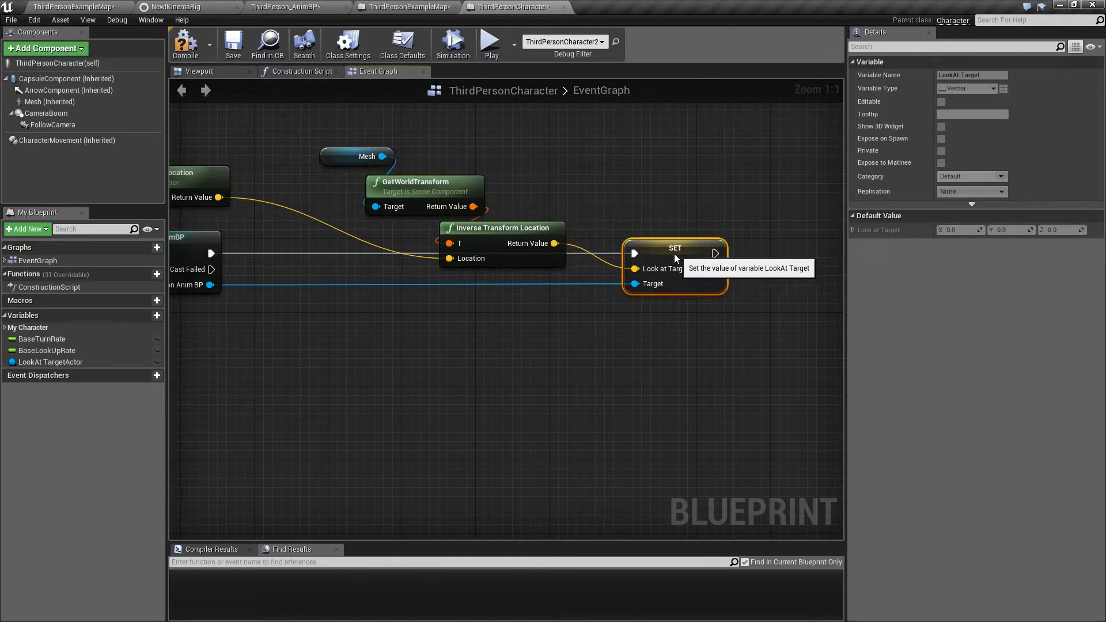
click(185, 44)
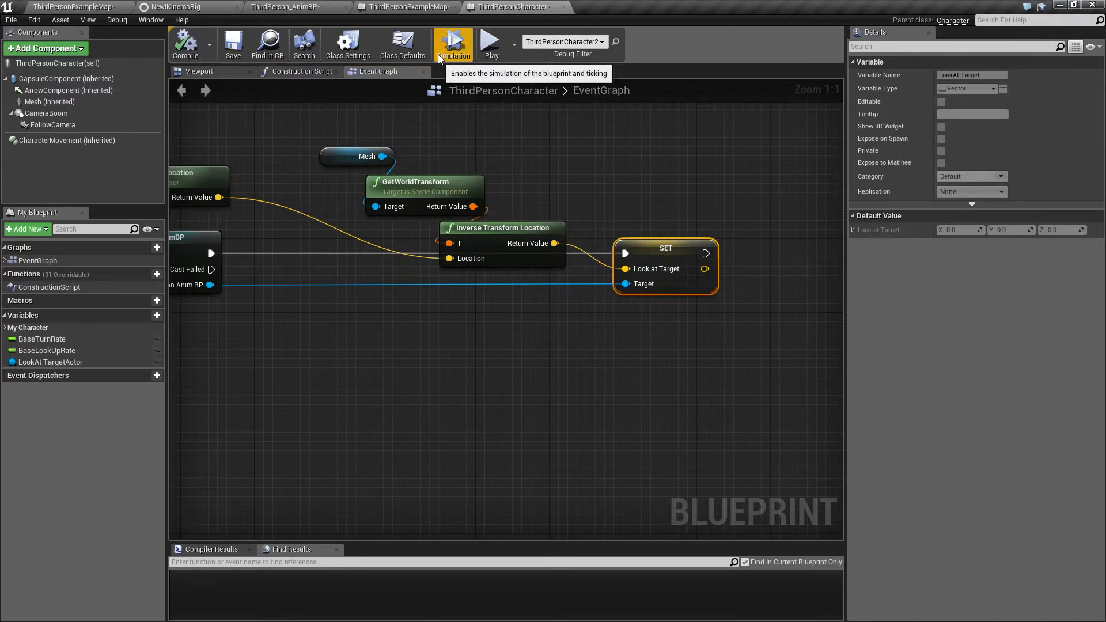
Play-test the level, running the character around the second mannequin and up the stairs to check the look-at behaviour
click(488, 50)
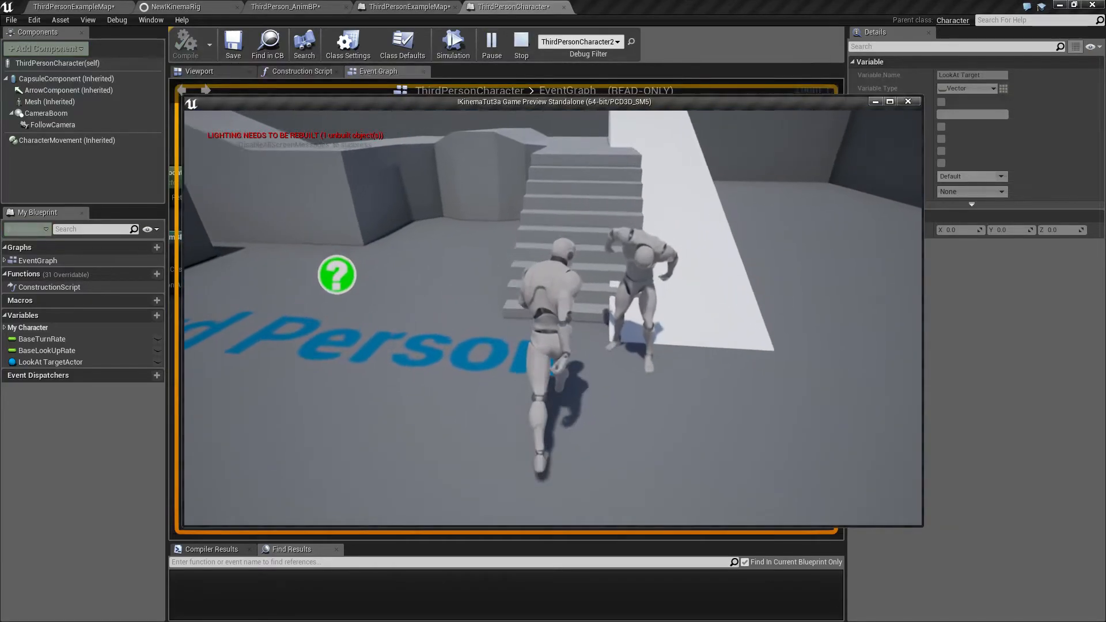
key(w)
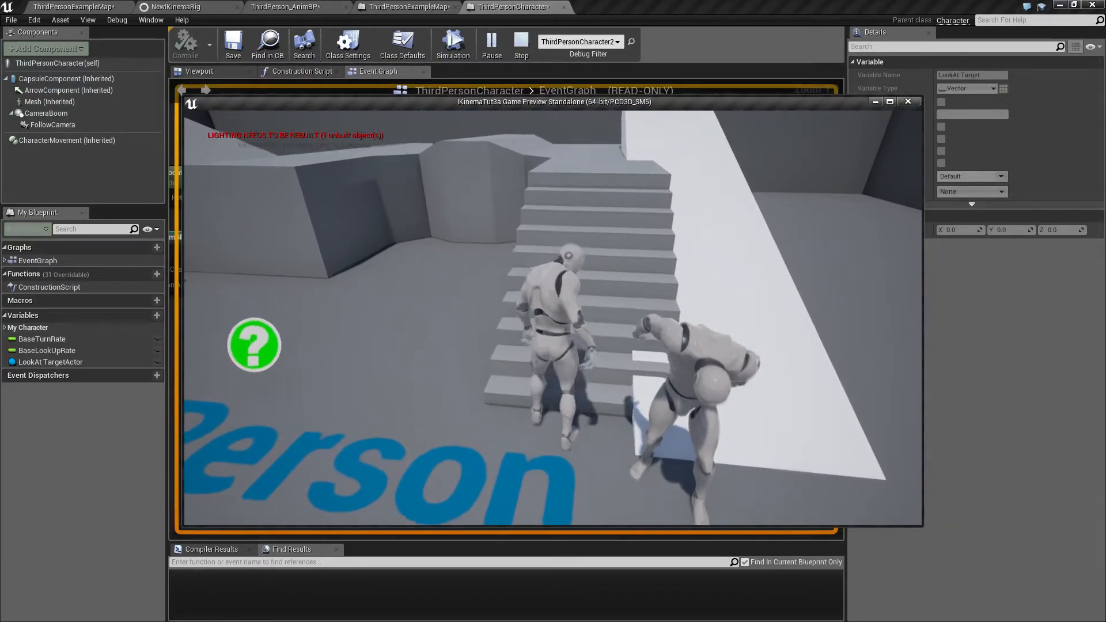
key(w)
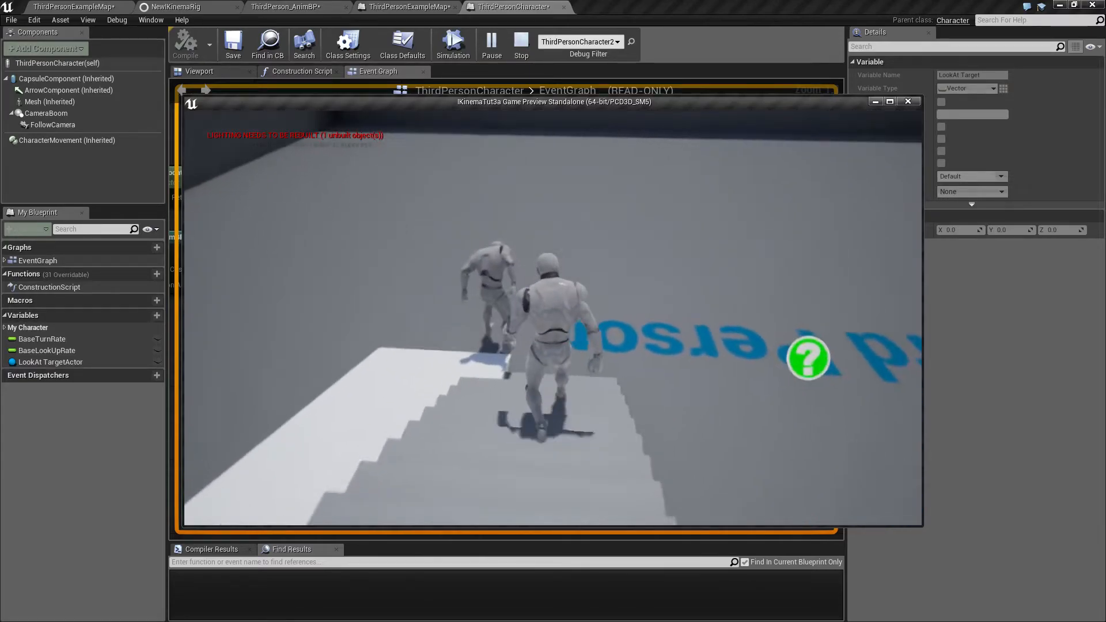
key(w)
key(w)
key(w)
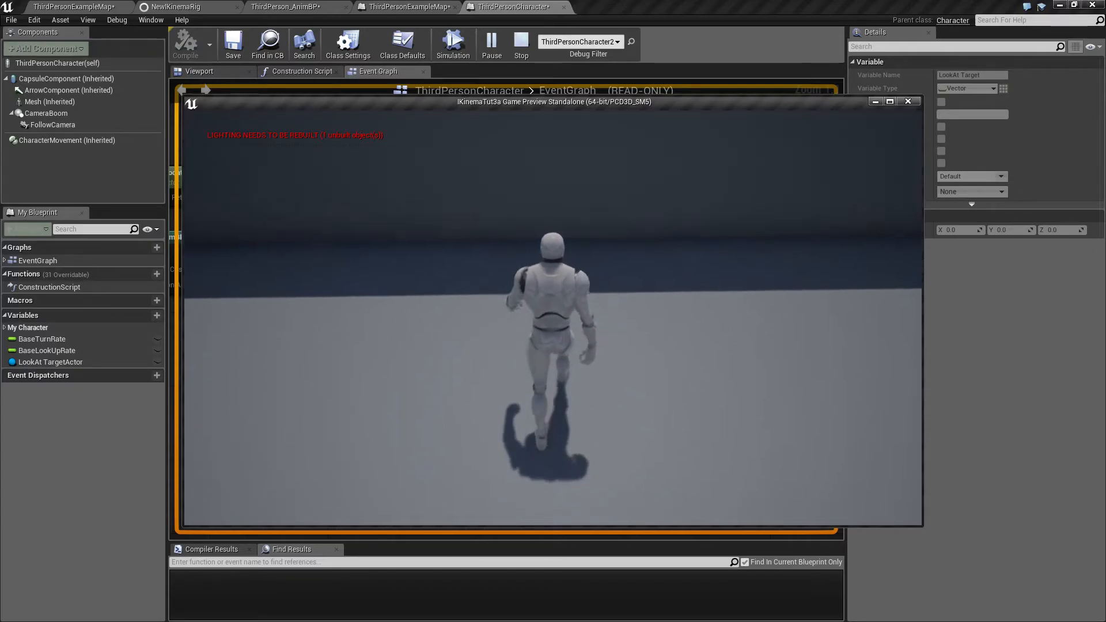
key(w)
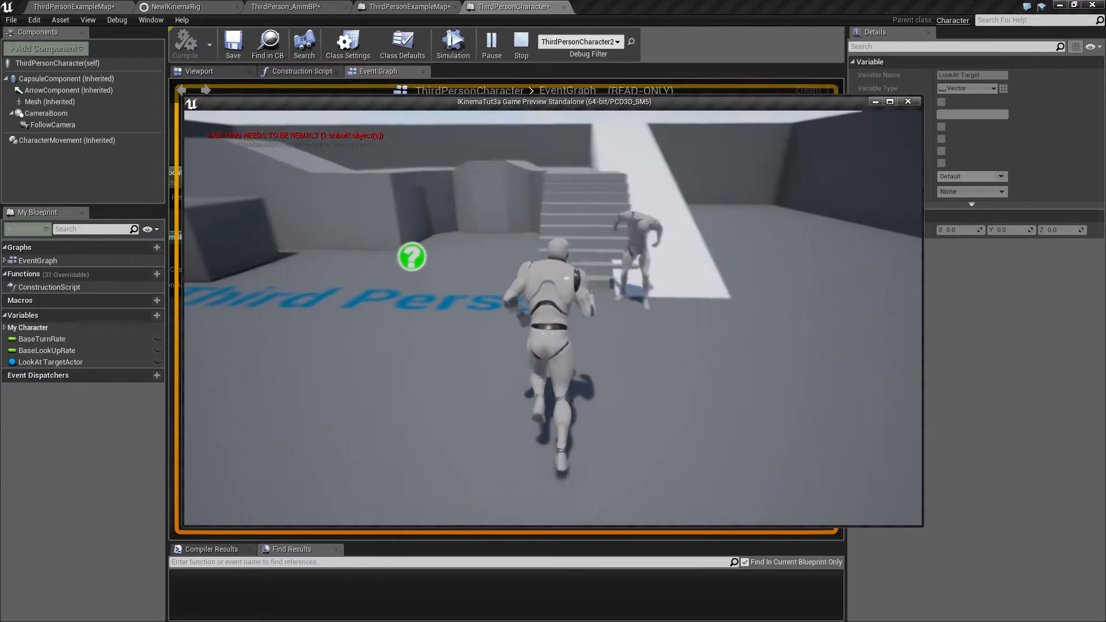
key(w)
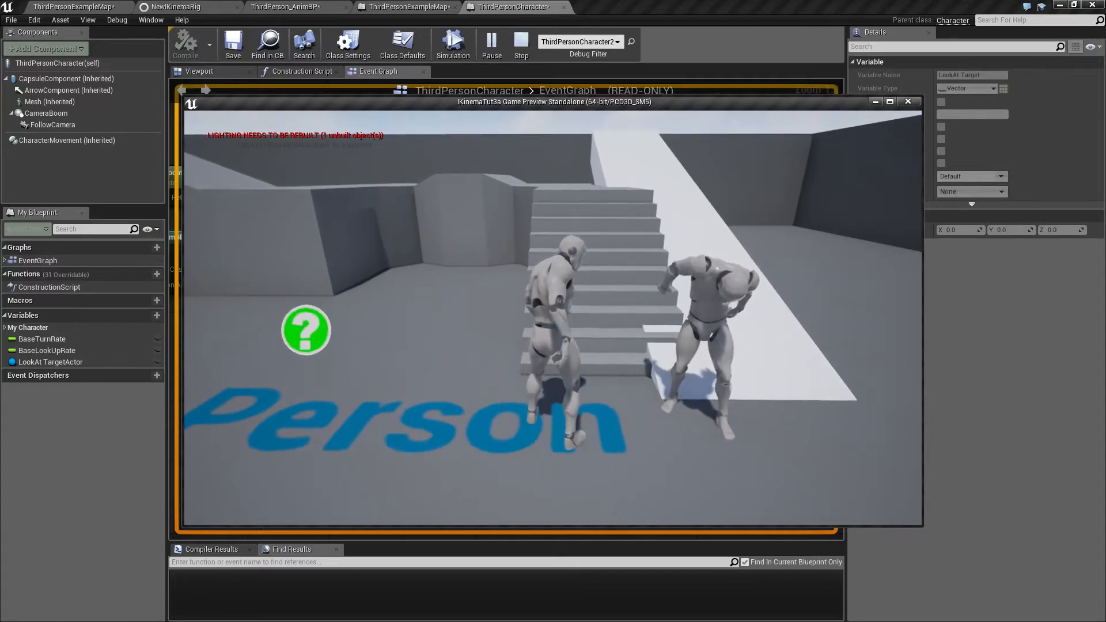
key(w)
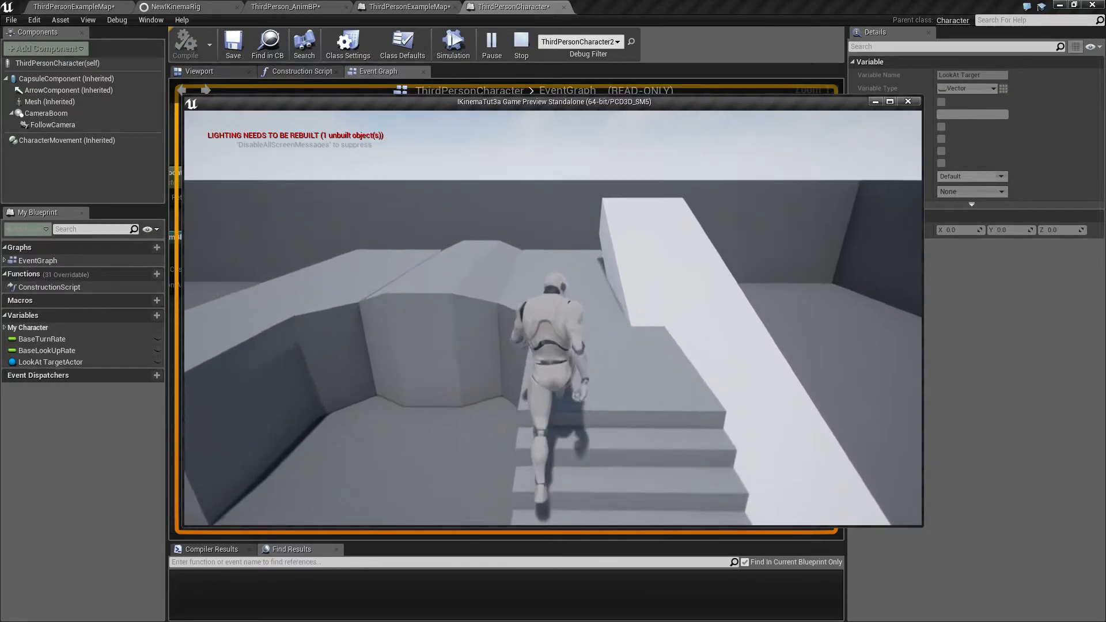
key(w)
key(w)
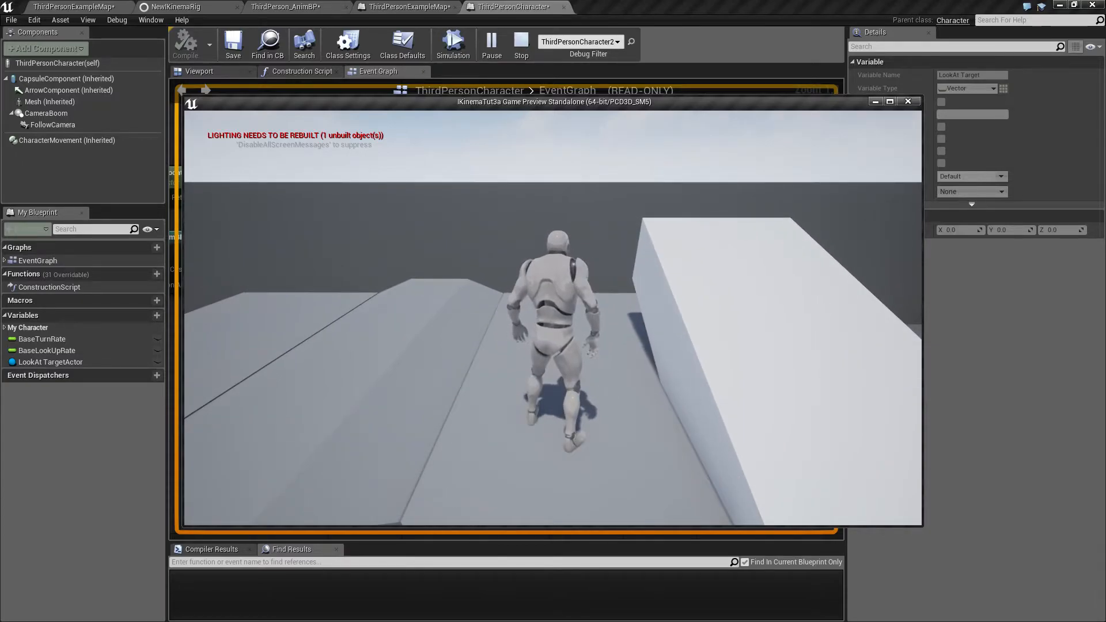
key(Escape)
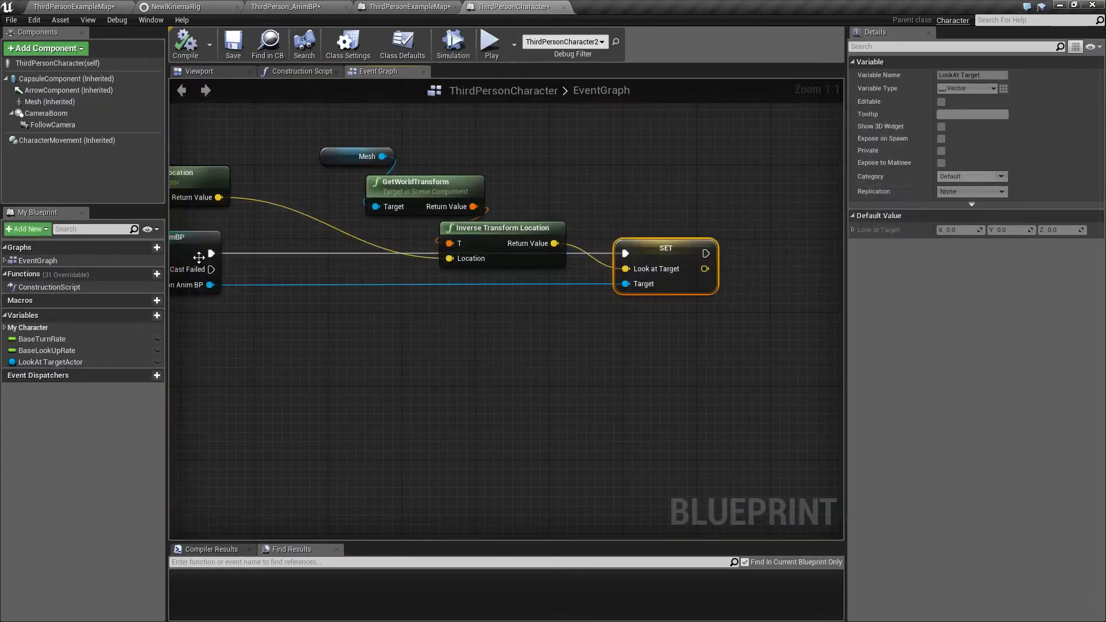
Play-test with Reduce Weight turned off on ThirdPerson_AnimBP's Make IKinemaSolverLookAtTask node, and re-enable the option after the test
click(282, 8)
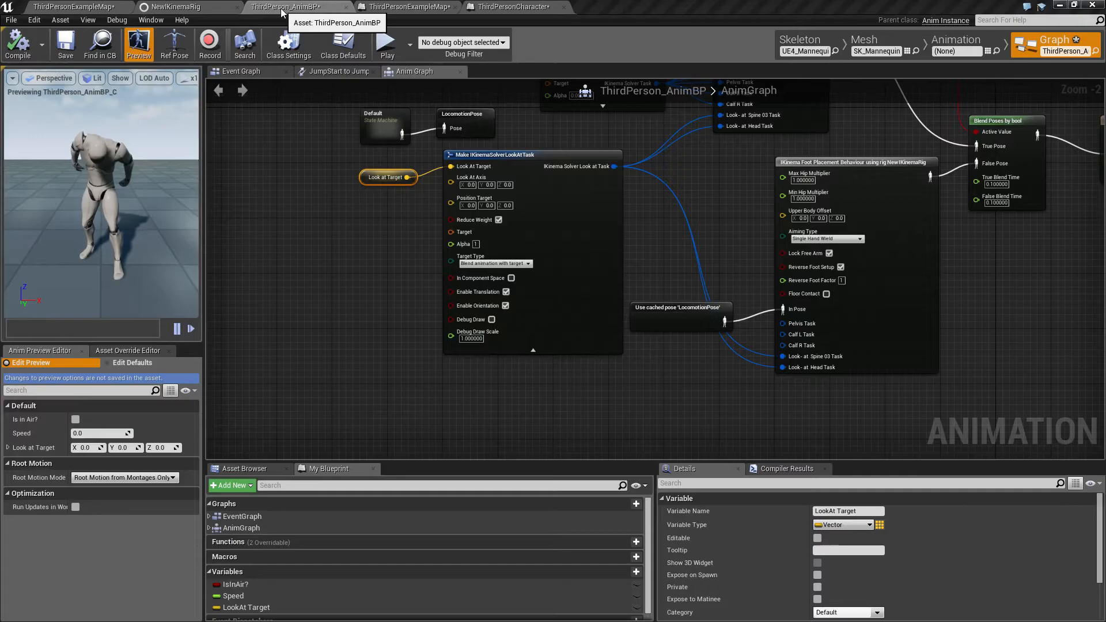
click(499, 221)
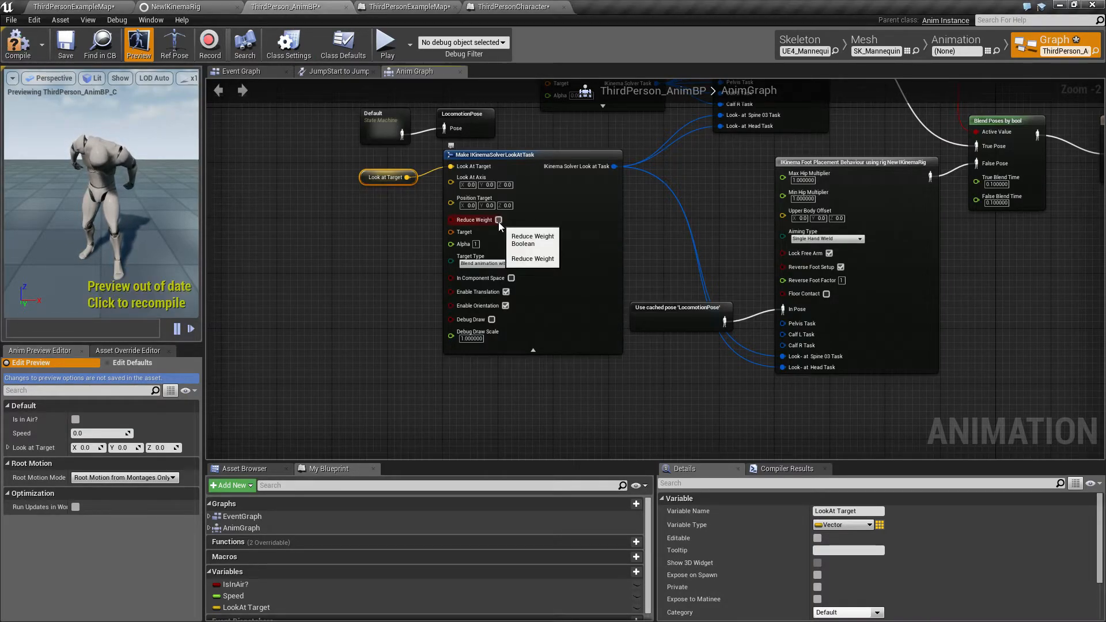
click(383, 46)
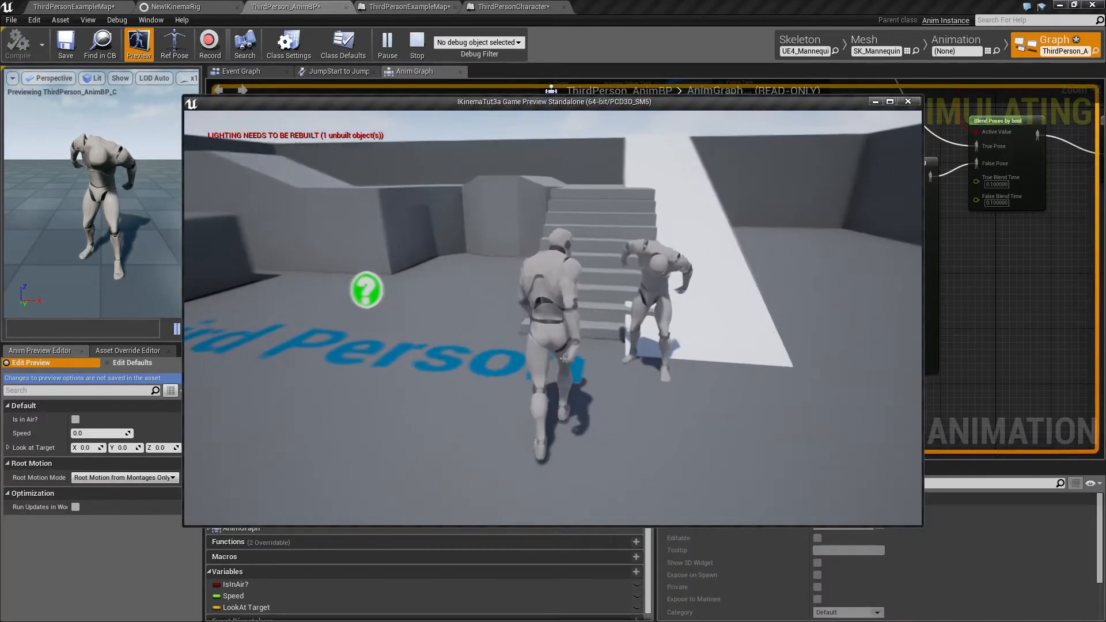
key(w)
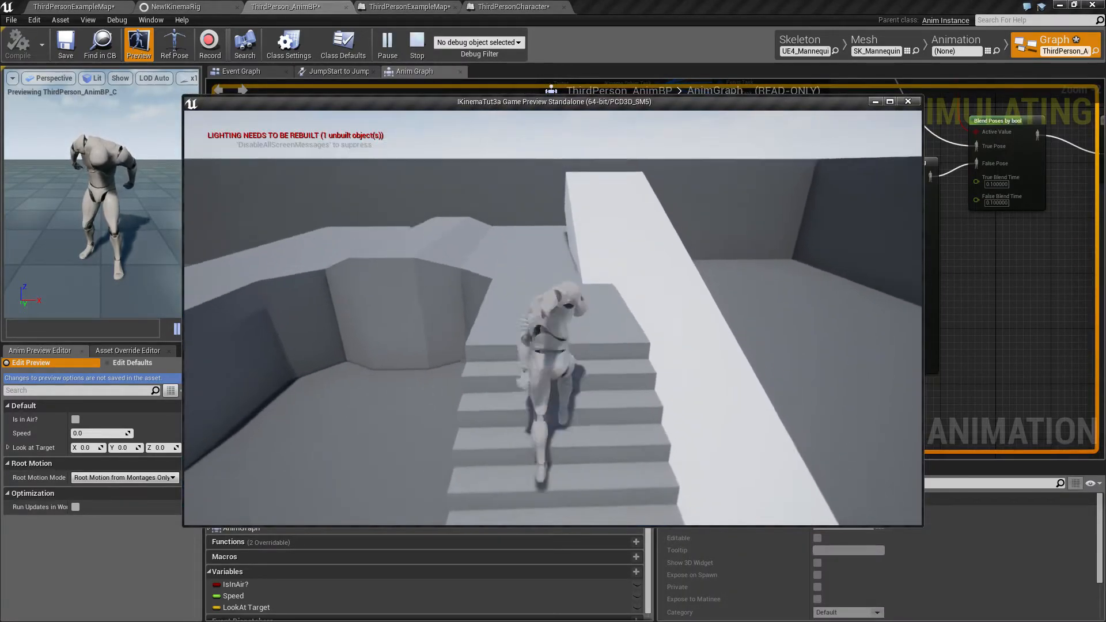
key(w)
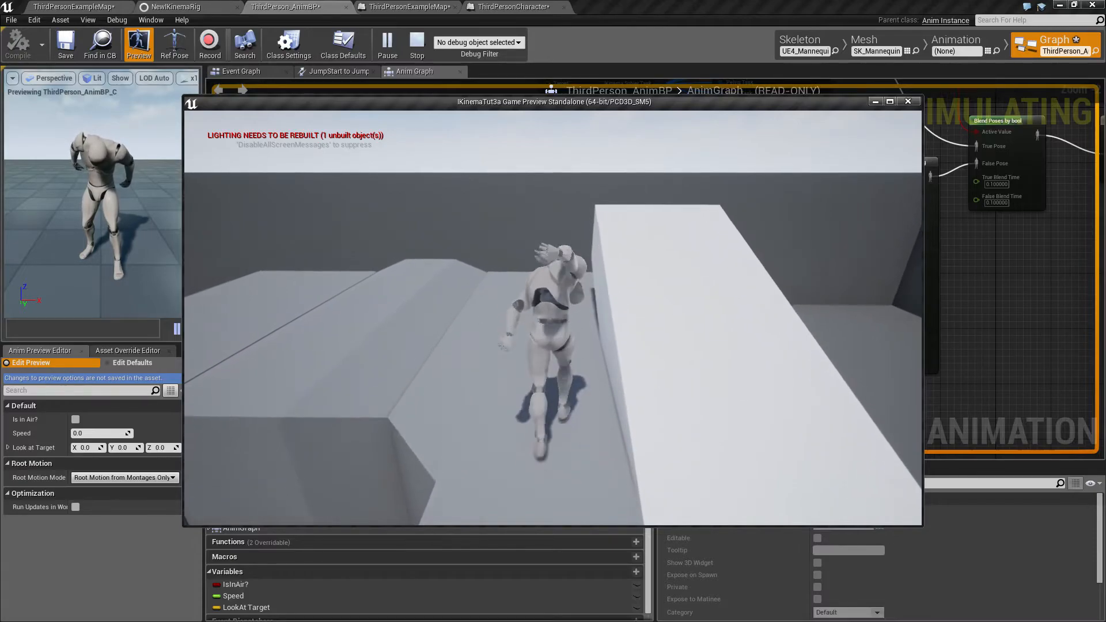
key(w)
key(w)
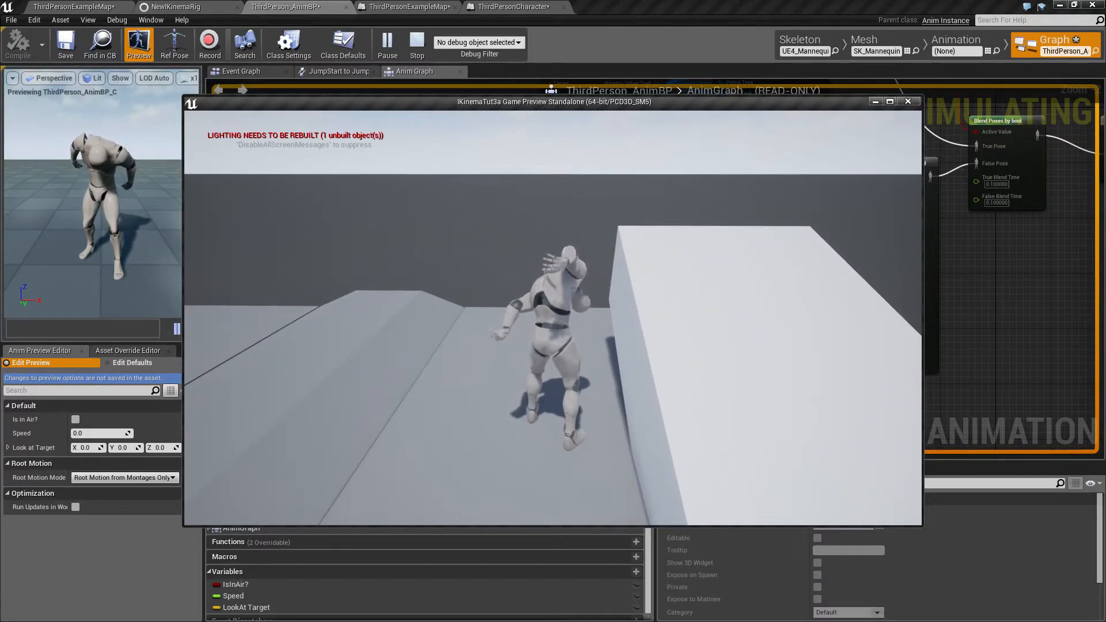
key(w)
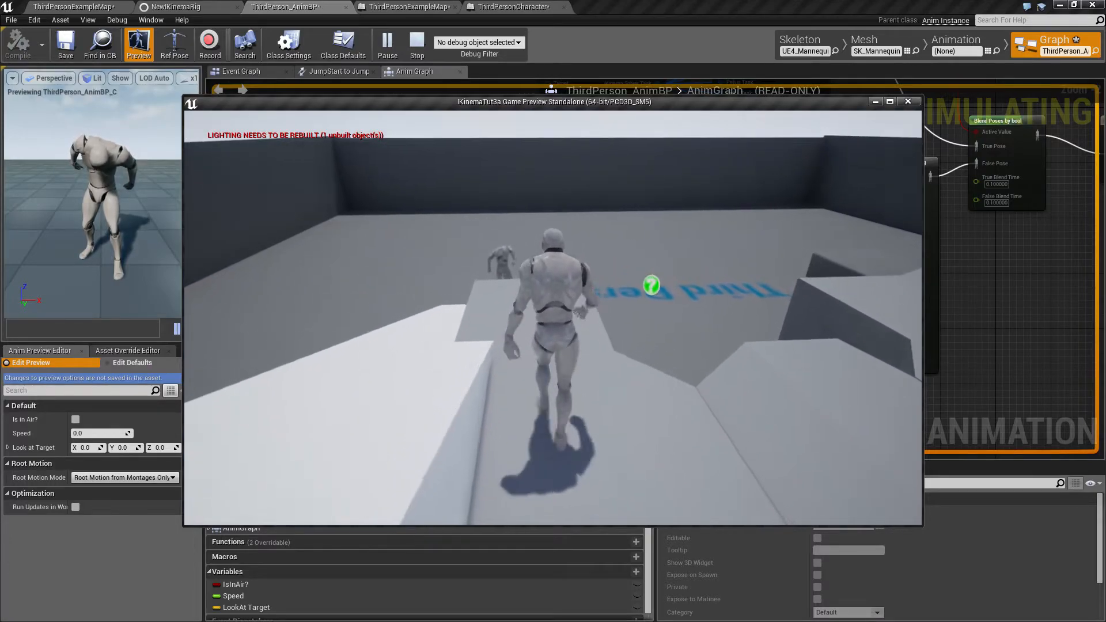
key(w)
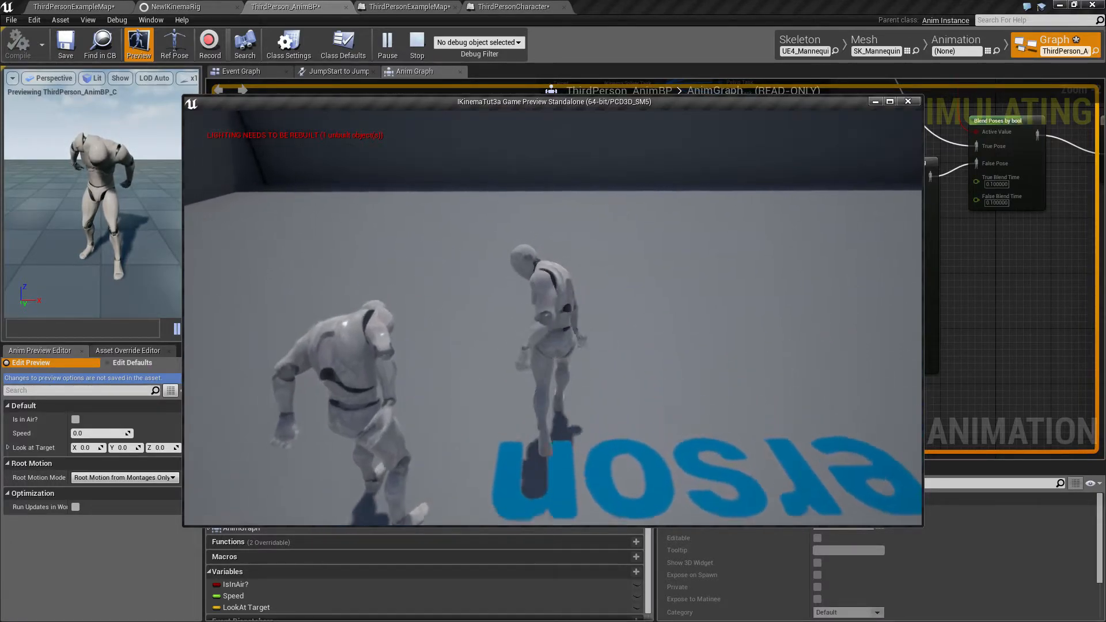
key(w)
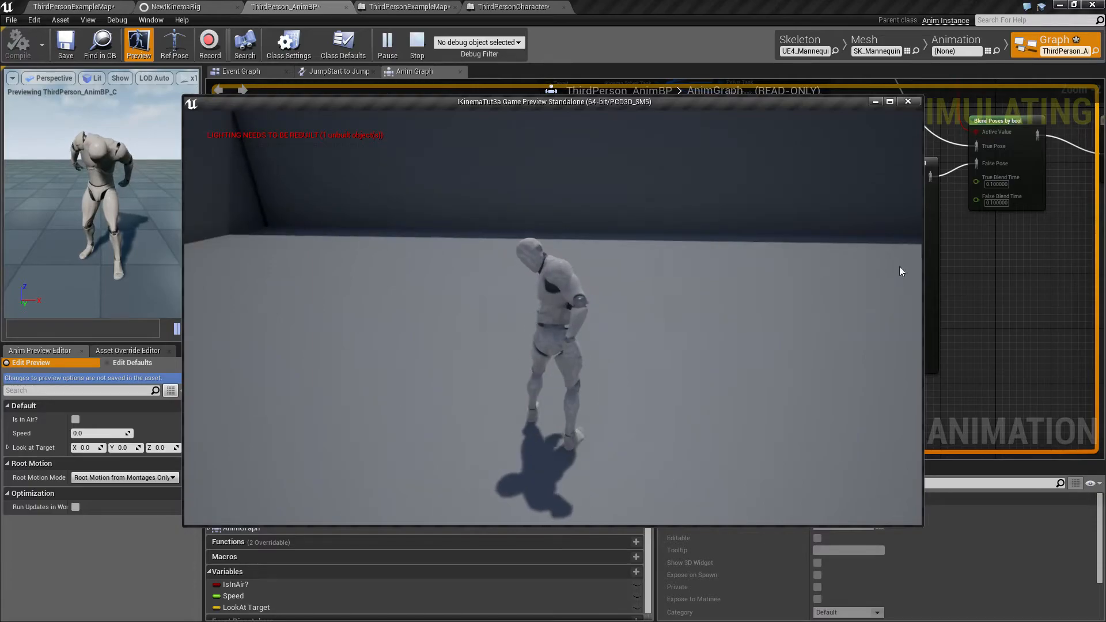
key(Escape)
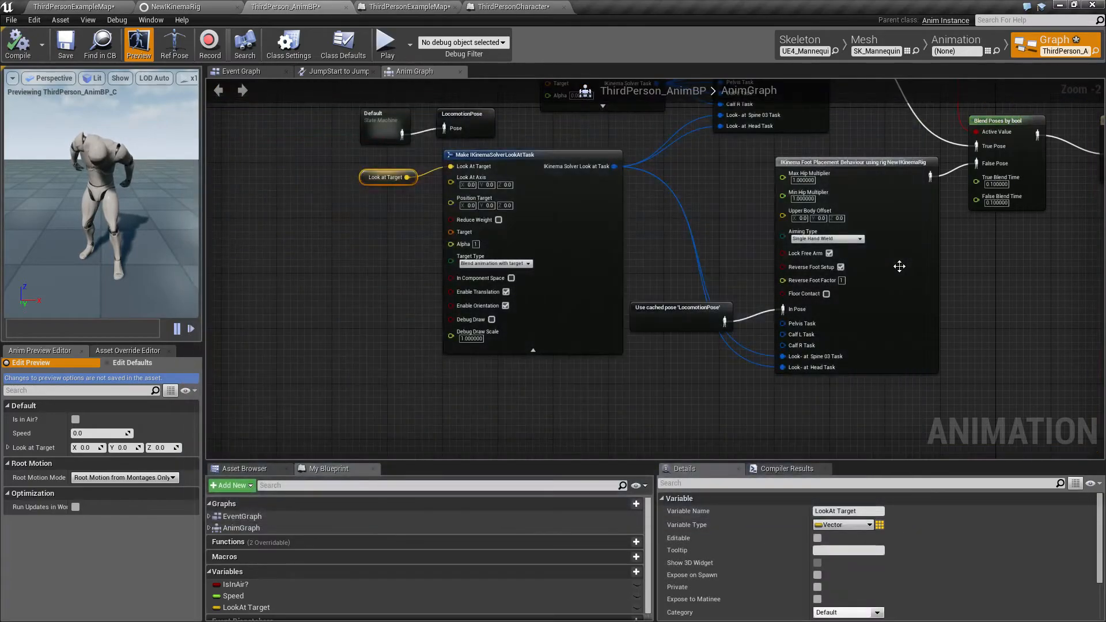
click(499, 220)
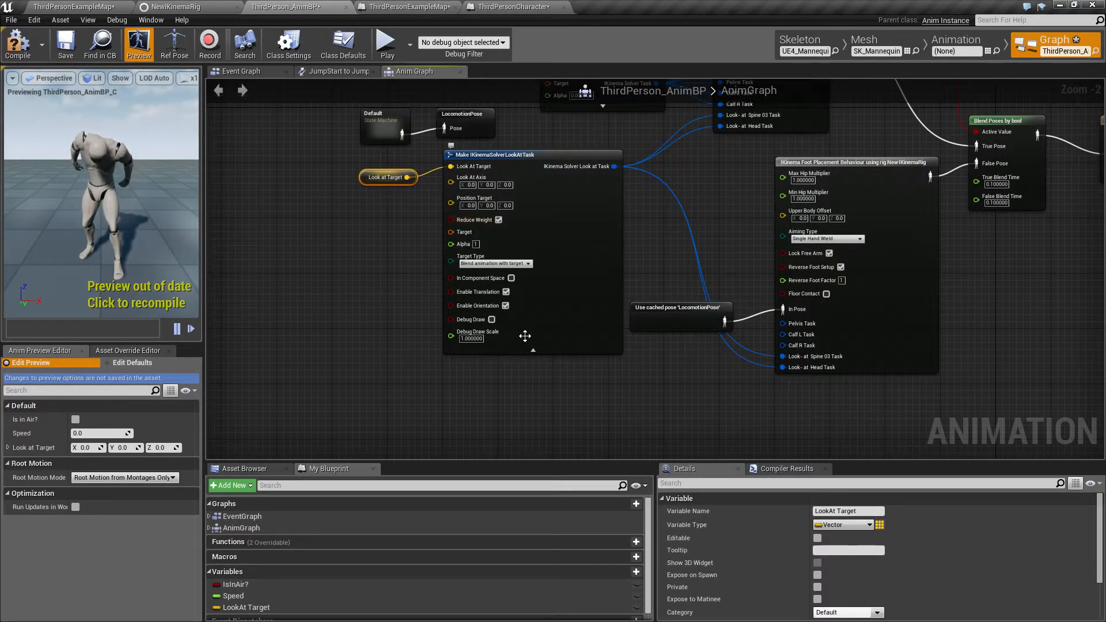
Play-test with Reduce Weight enabled, moving the character around the second mannequin to check where its head and spine aim
click(387, 52)
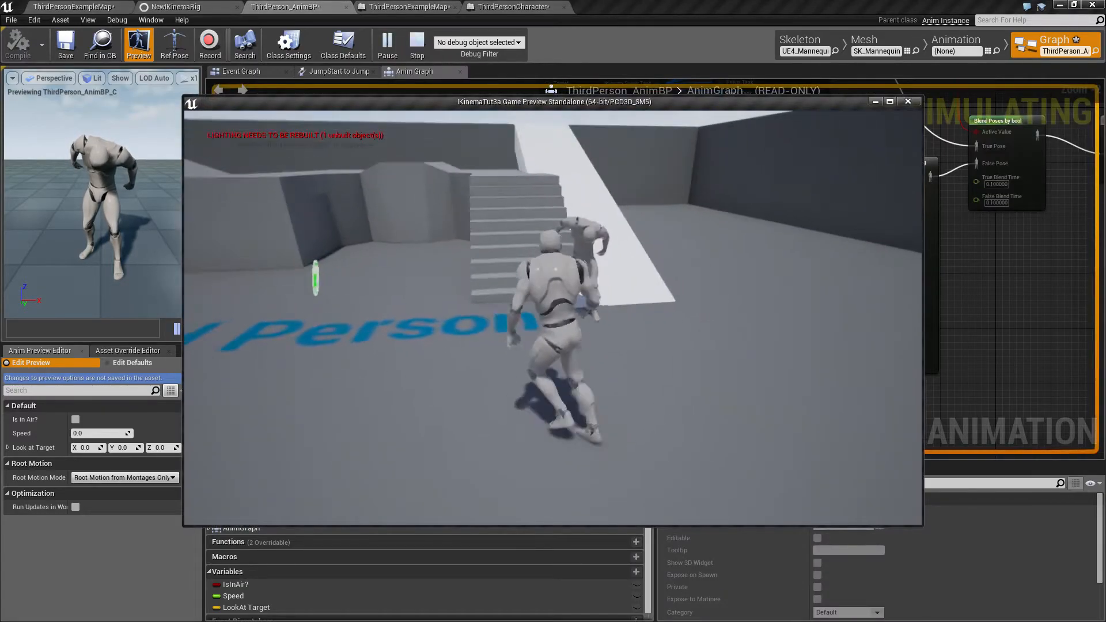
key(d)
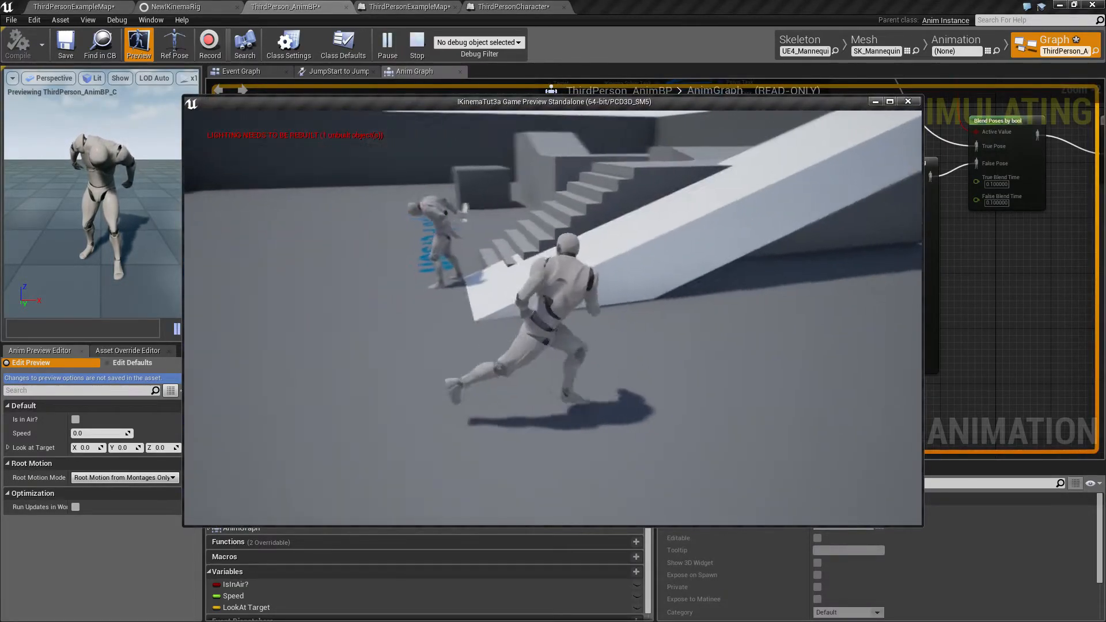
key(a)
key(w)
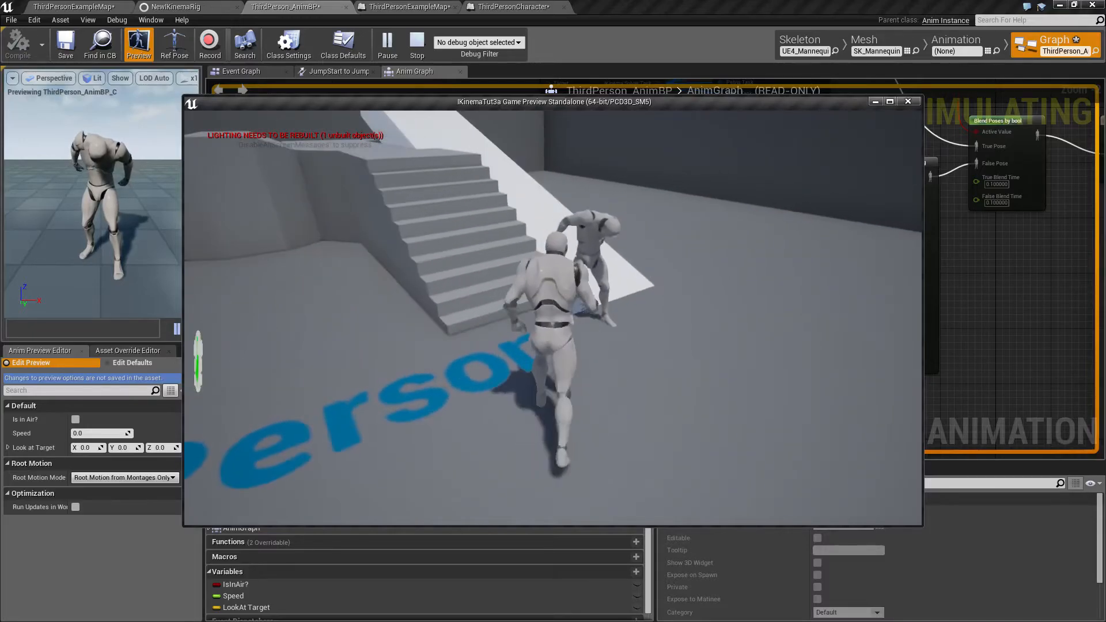
key(a)
key(w)
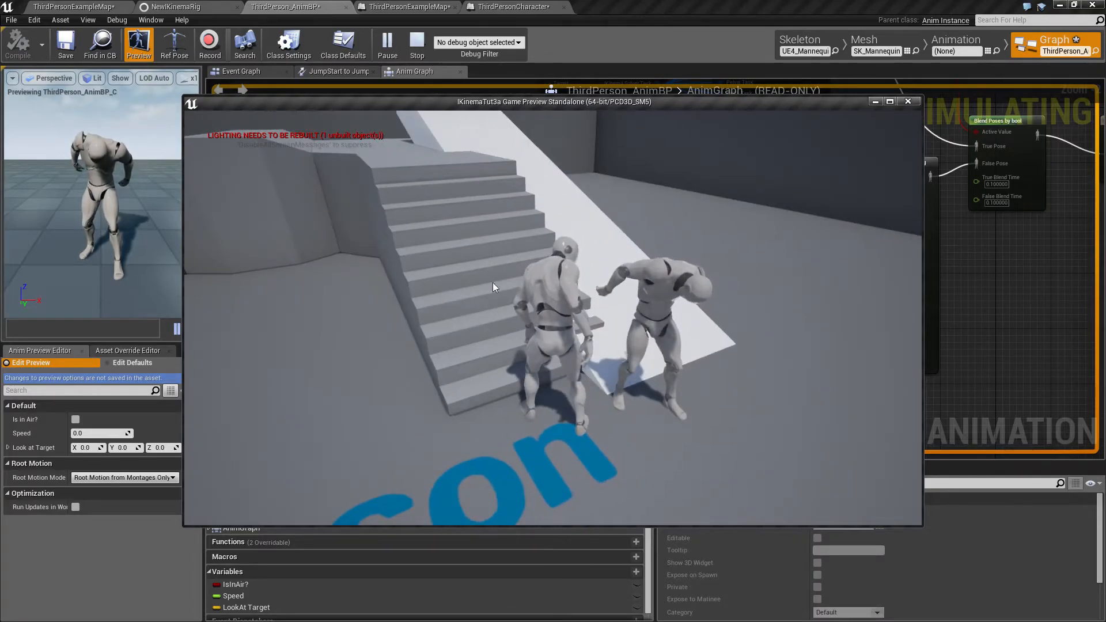
key(Escape)
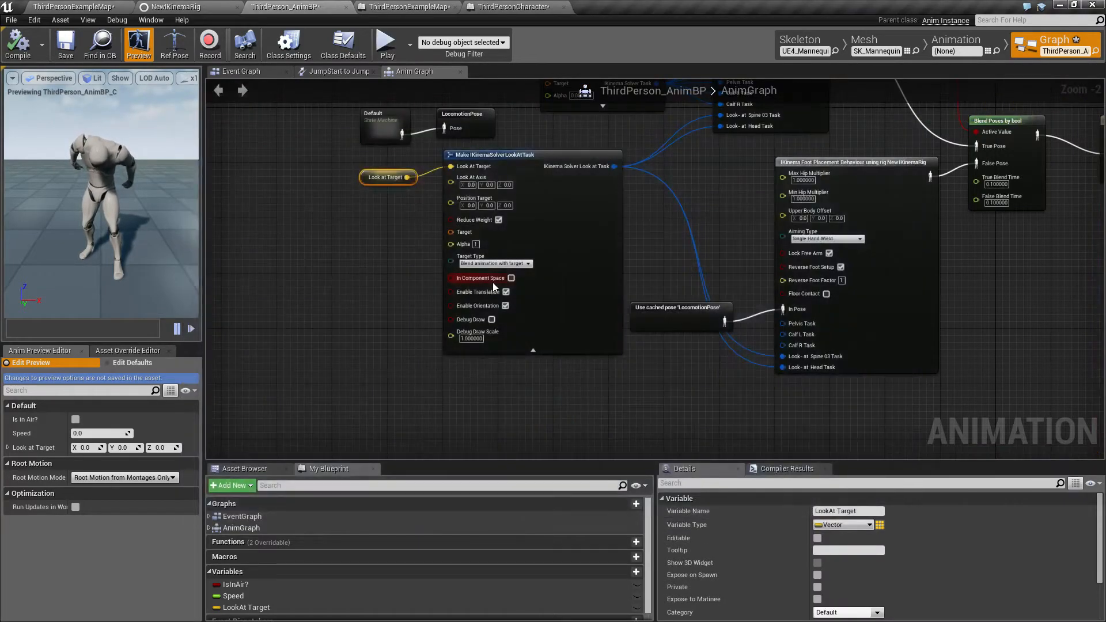
Examine the target location source in the ThirdPersonCharacter event graph, the character's viewport and the level blueprint's target assignment
click(505, 10)
right_drag(299, 214, 840, 225)
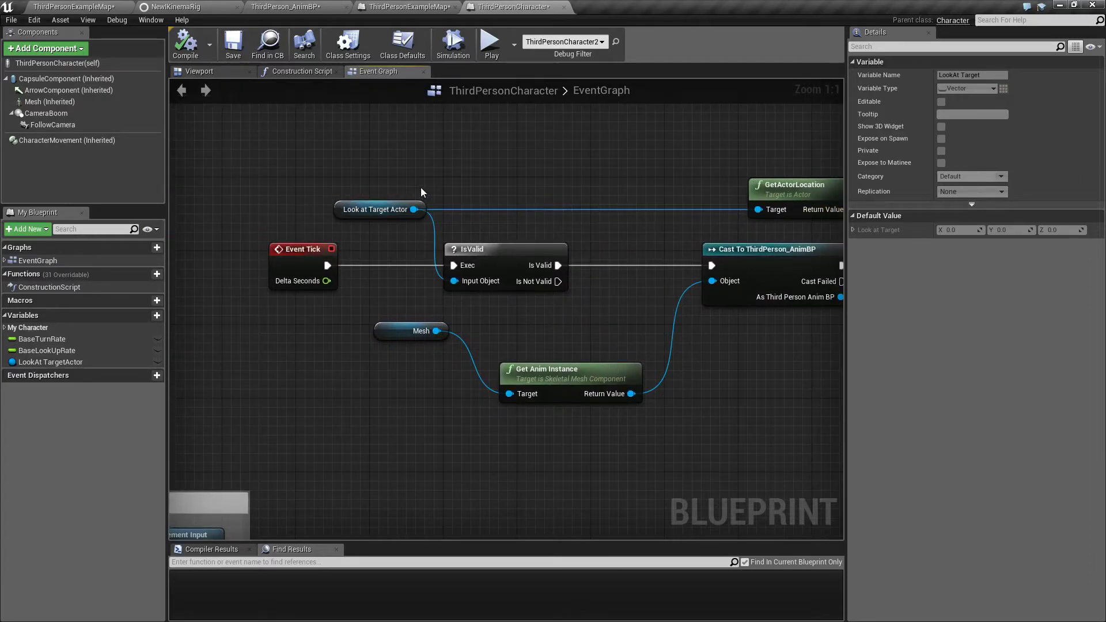
right_drag(701, 210, 393, 188)
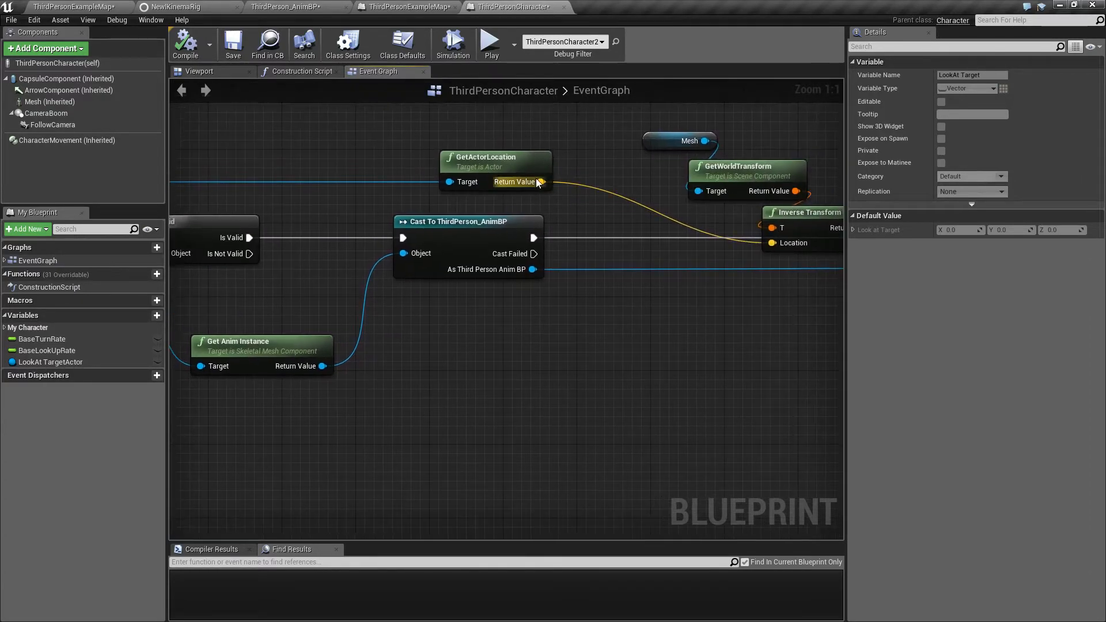
click(201, 72)
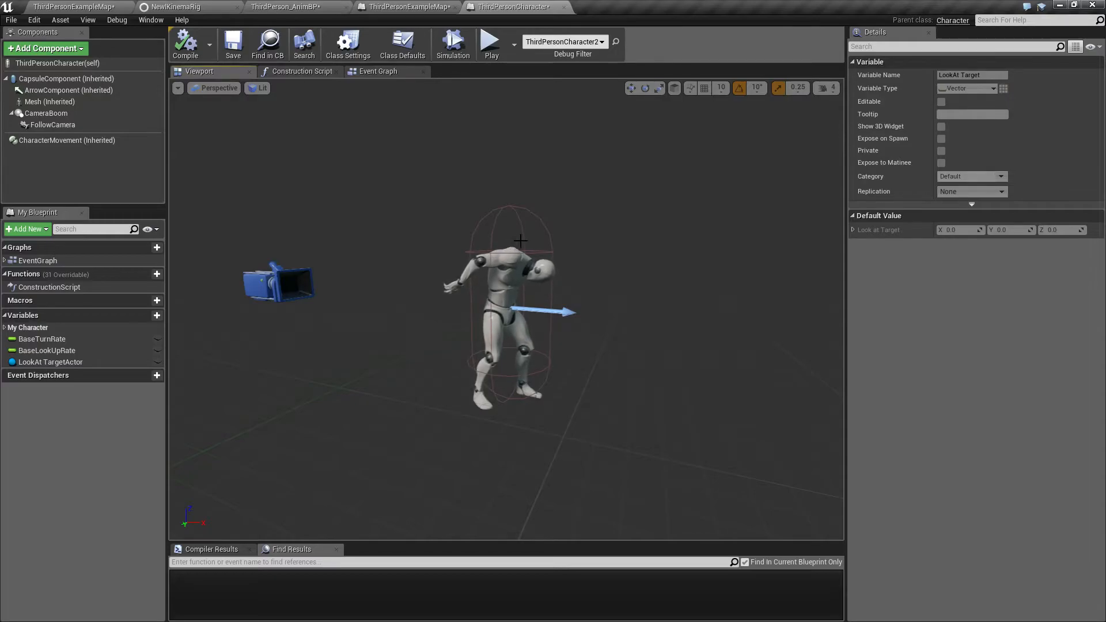
click(411, 7)
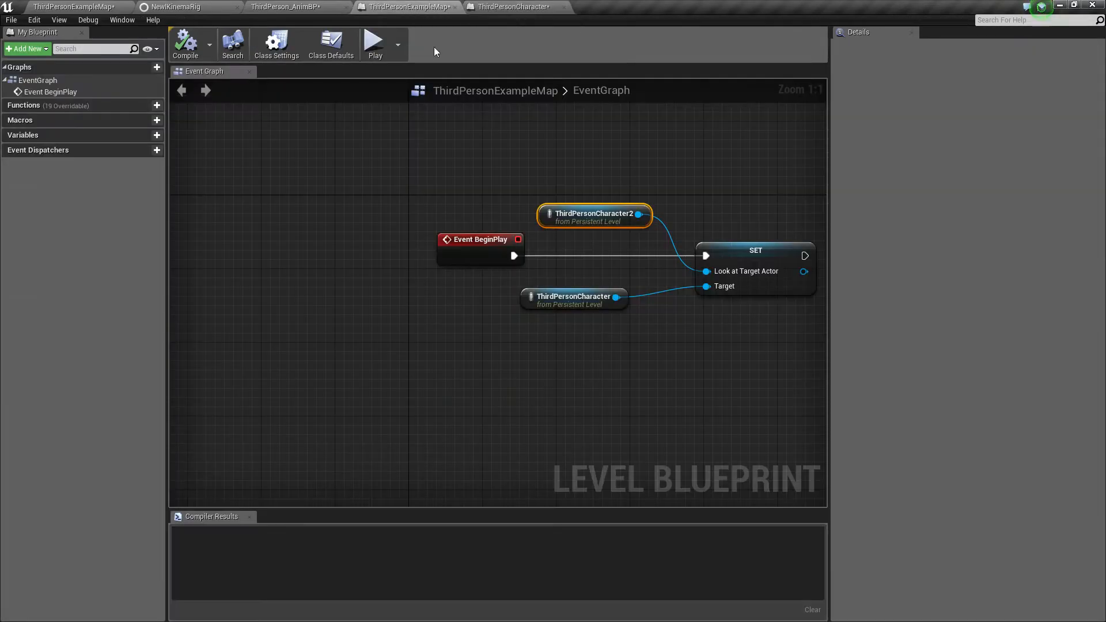
click(509, 7)
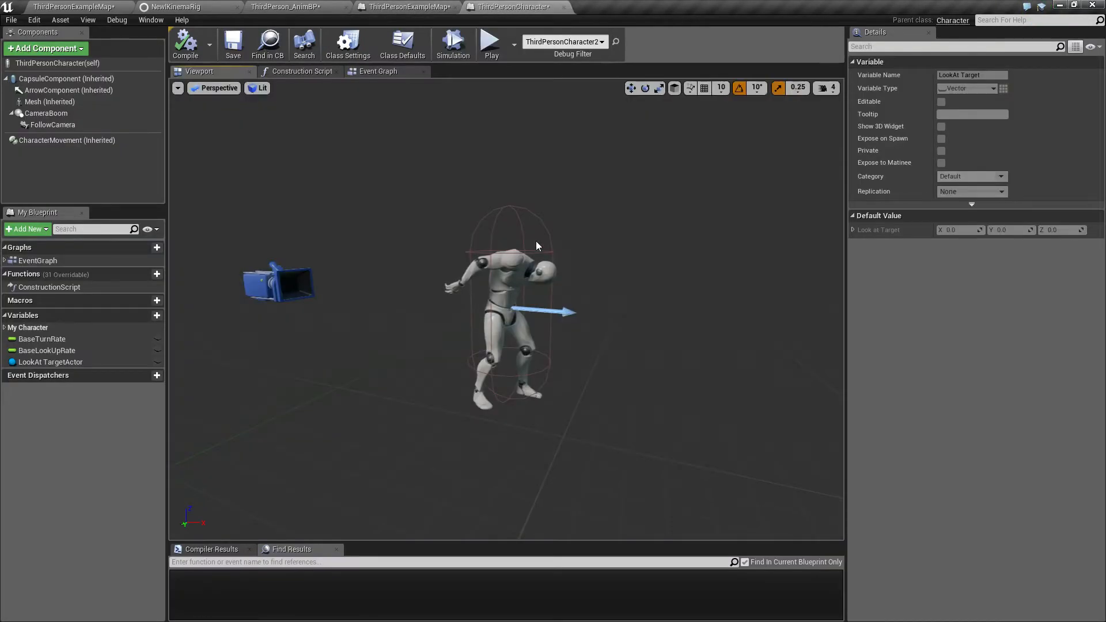
click(381, 71)
right_drag(664, 293, 641, 292)
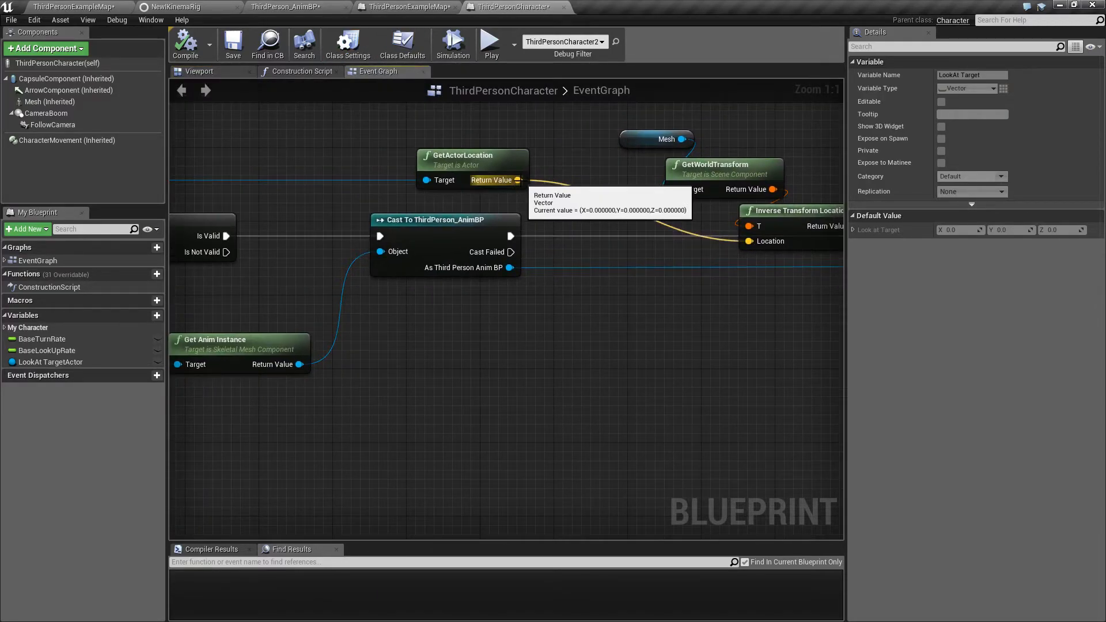
drag(517, 180, 565, 186)
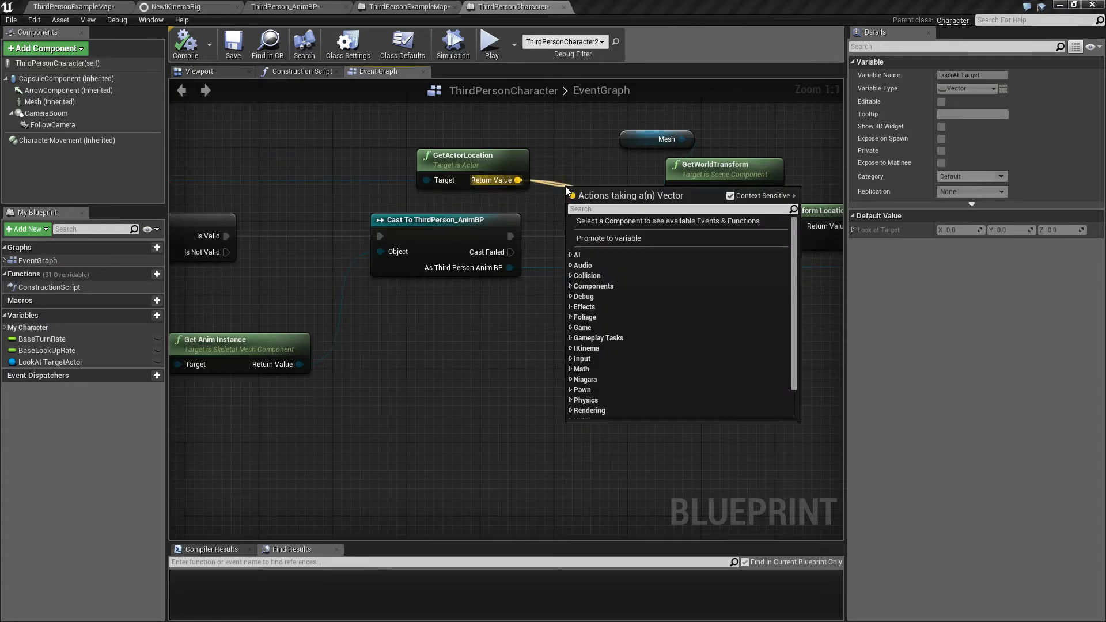
text(+)
click(628, 265)
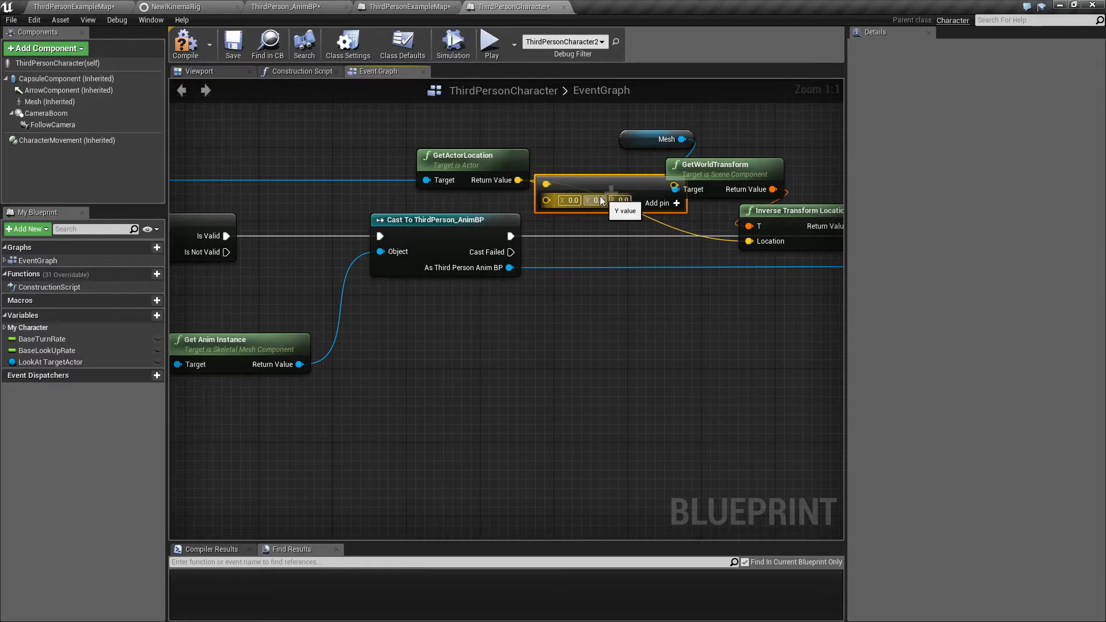
key(Delete)
Move the GetActorLocation node away from GetWorldTransform and disconnect its return value from the Inverse Transform Location node
drag(476, 156, 441, 178)
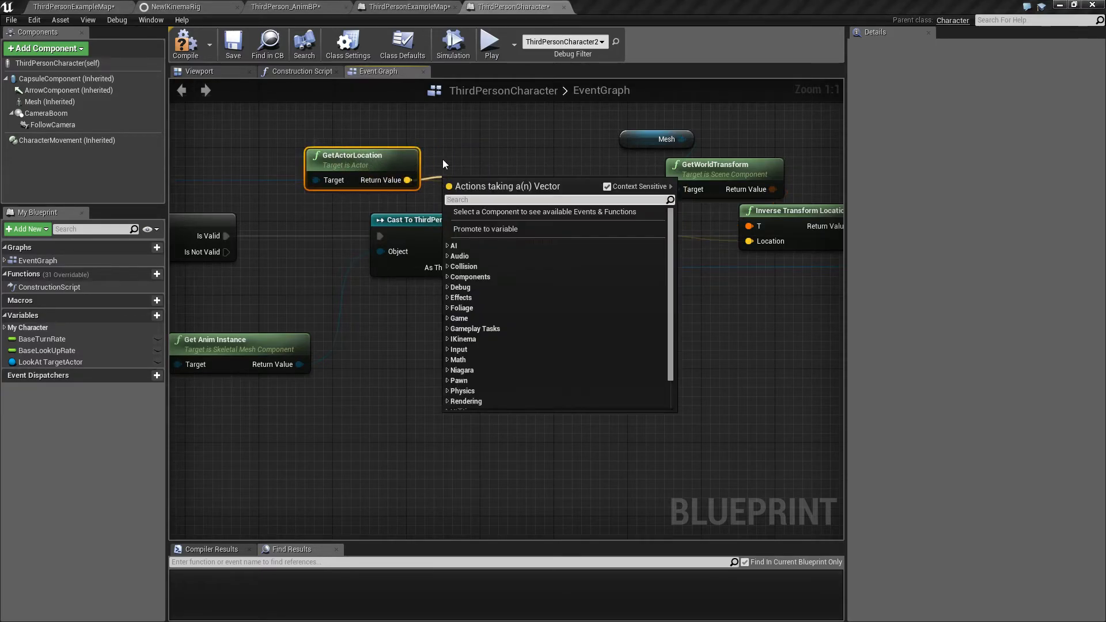
click(442, 159)
alt+click(408, 180)
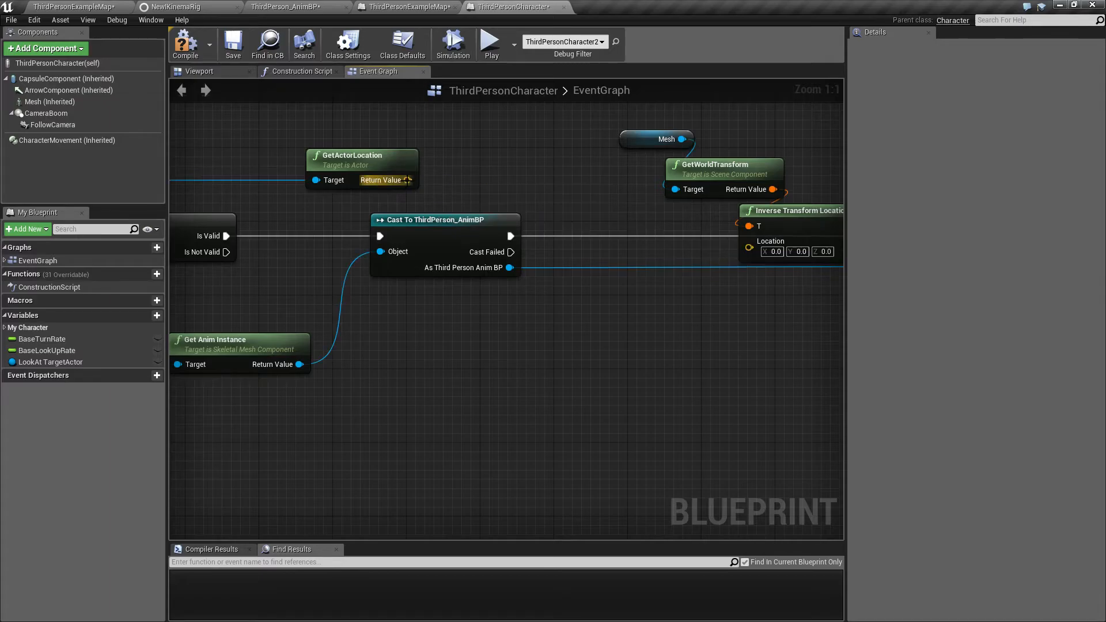
Split GetActorLocation's return value into X, Y and Z and add 50 to the Z component with a float + float node
right_click(408, 180)
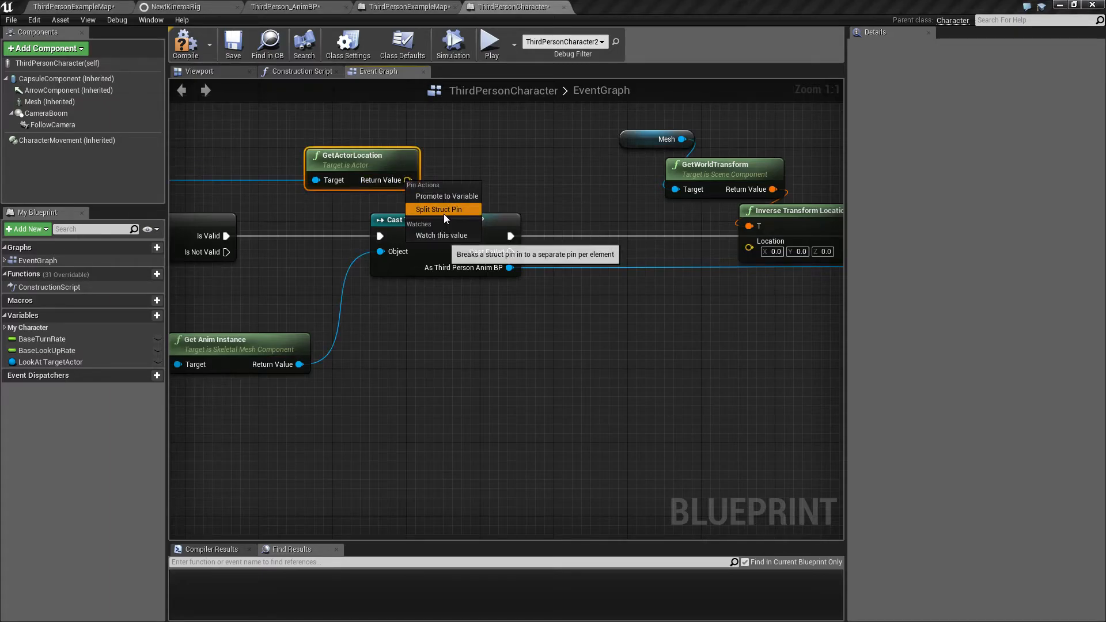
click(444, 214)
drag(414, 182, 465, 190)
text(+)
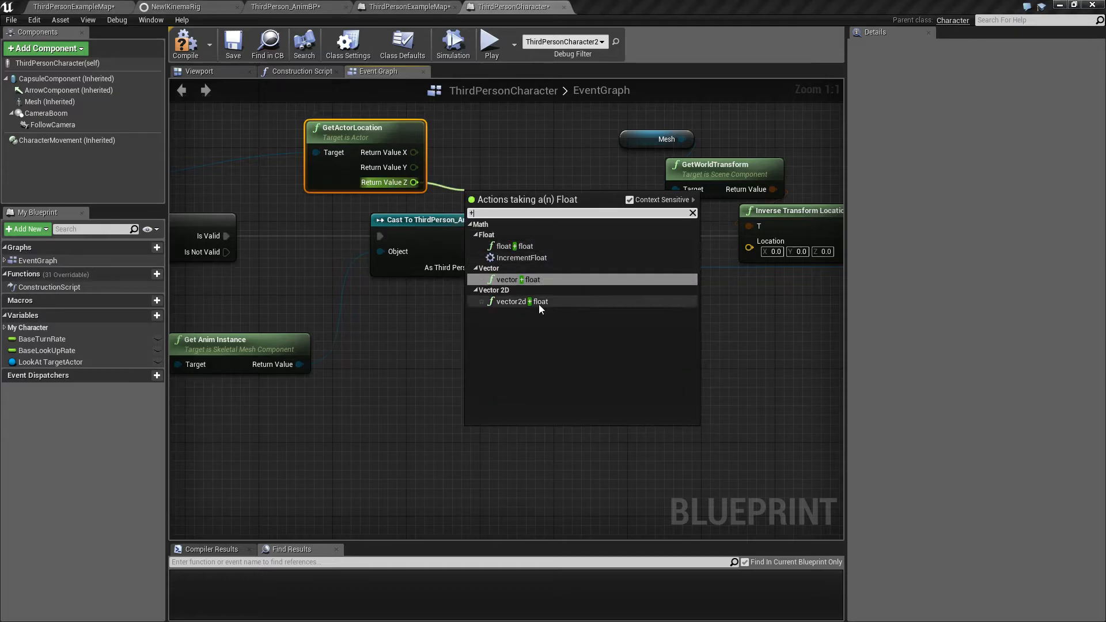
click(521, 245)
drag(502, 199, 474, 181)
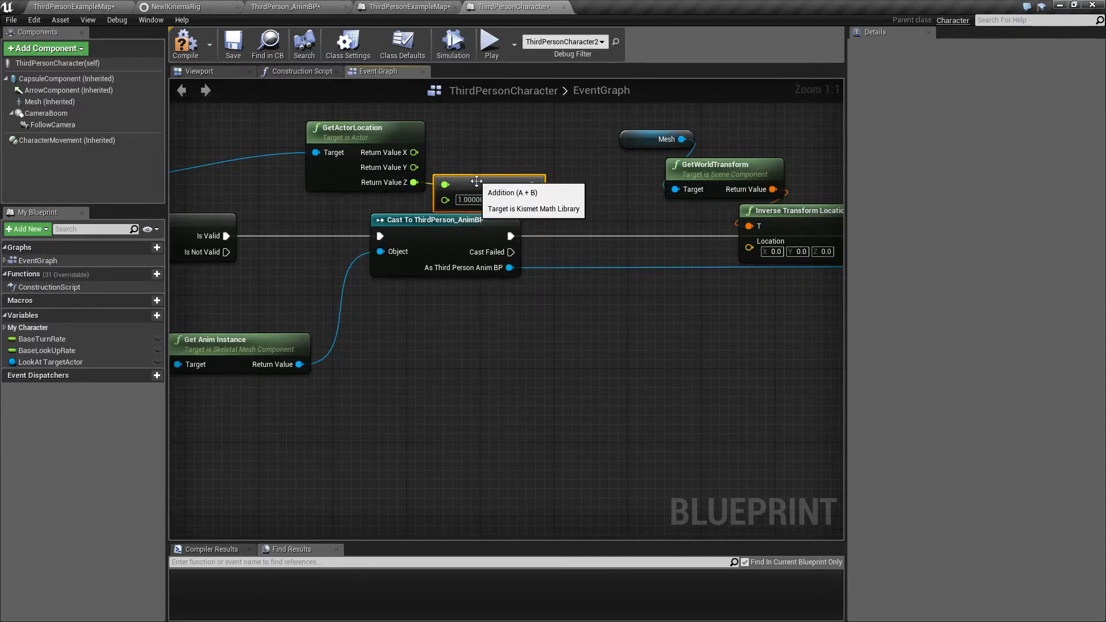
text(50)
key(Return)
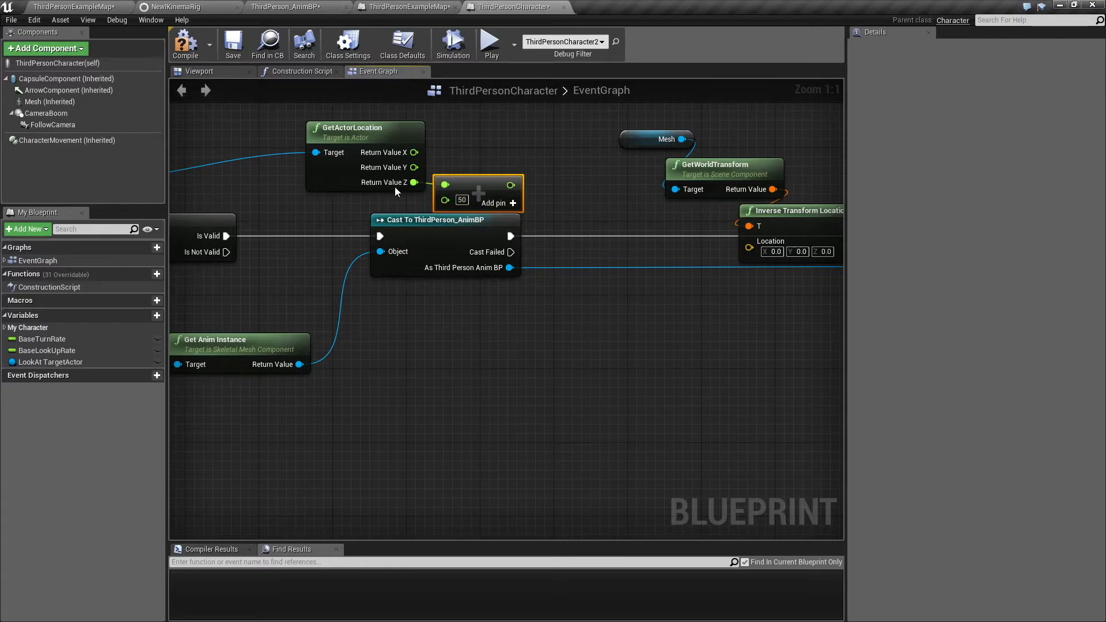
Build a Make Vector from the actor location's X, Y and offset Z, and connect it to Inverse Transform Location's Location input
drag(413, 152, 433, 153)
drag(544, 154, 545, 154)
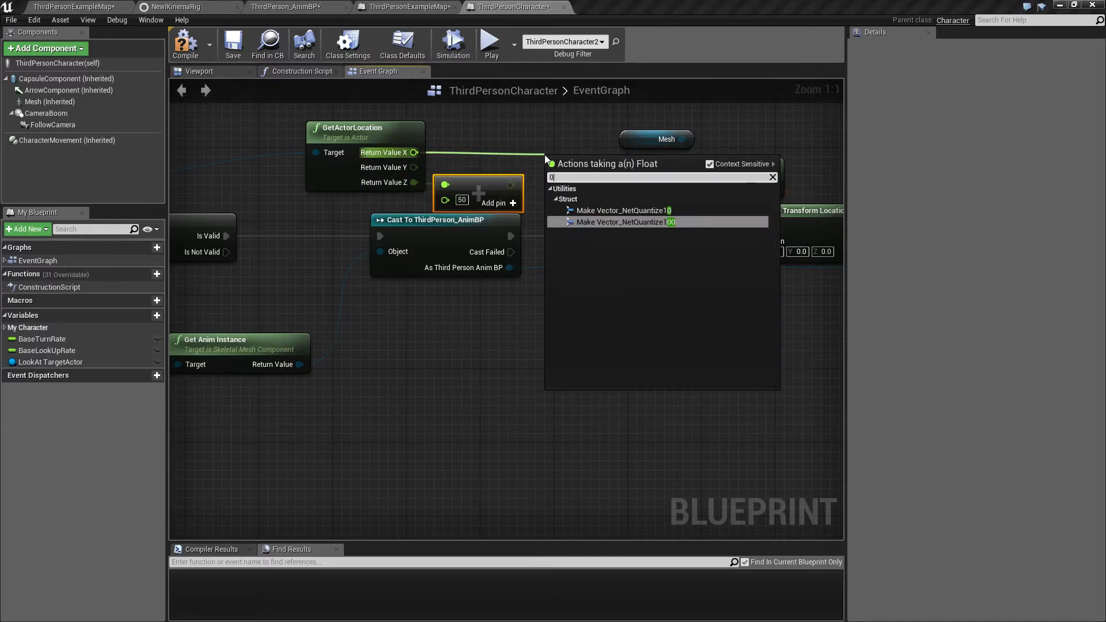
text(make)
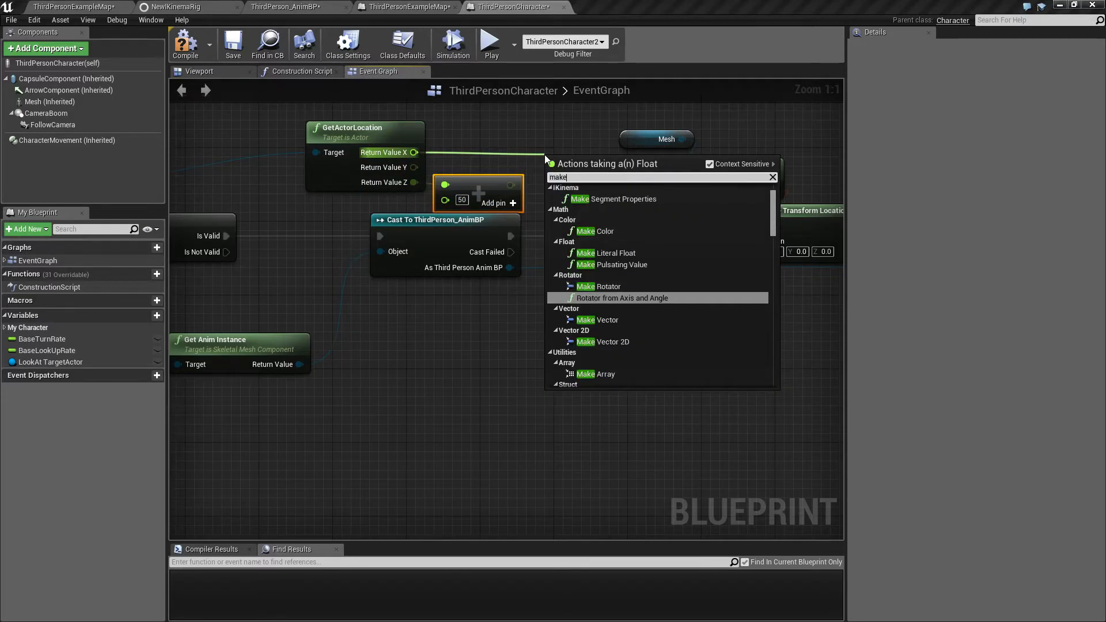
click(612, 321)
drag(573, 162, 555, 133)
drag(511, 185, 539, 168)
drag(414, 167, 546, 182)
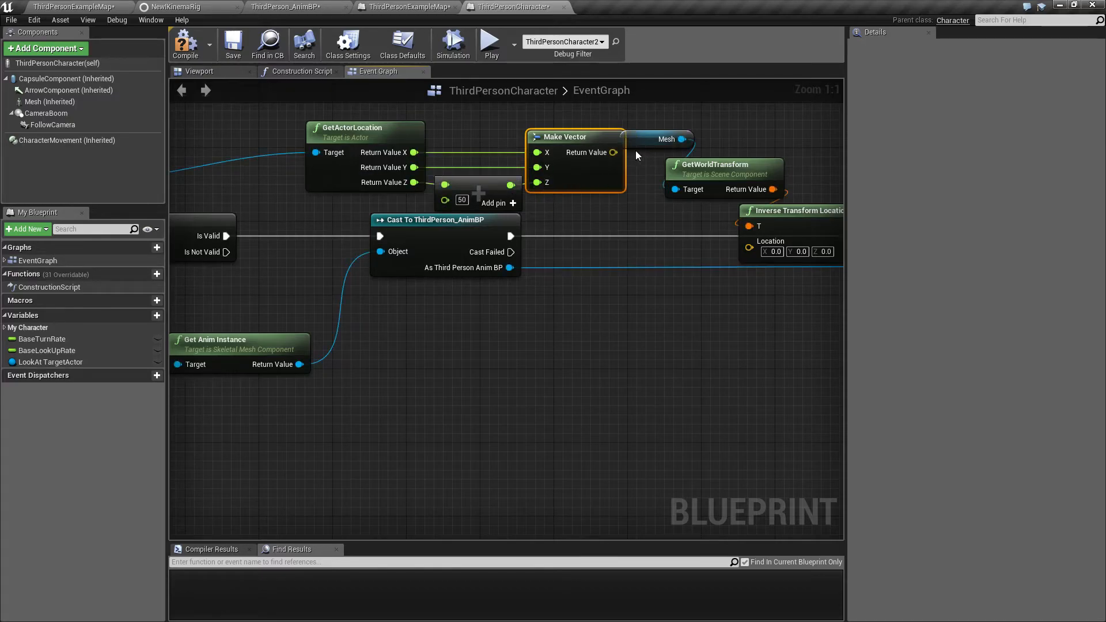
drag(748, 248, 748, 249)
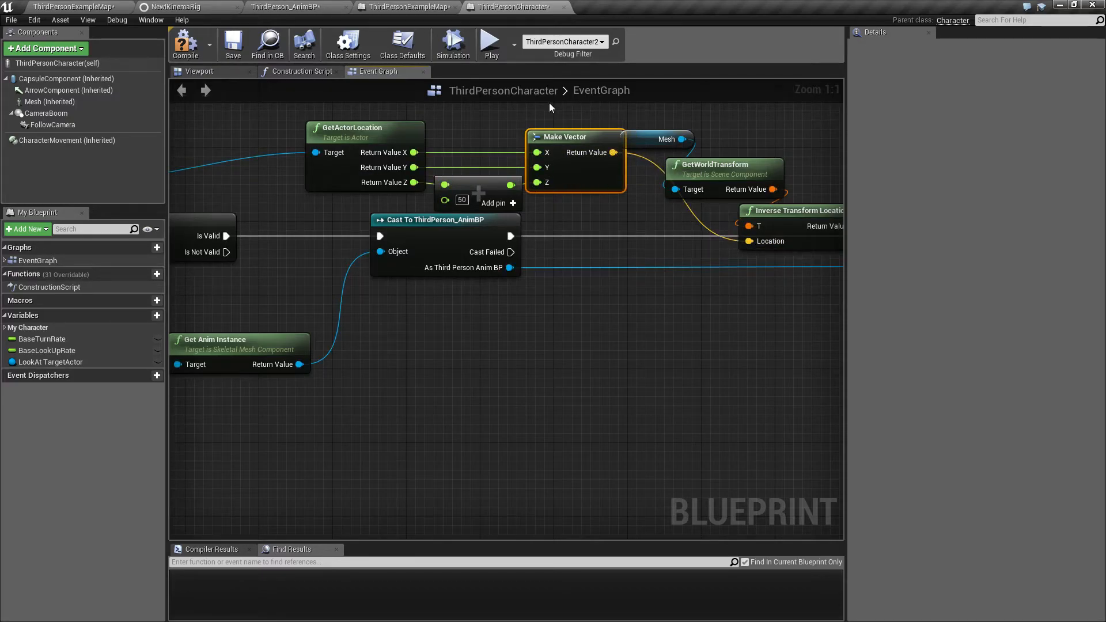
Play-test the offset look-at target near the second mannequin, end the session and compile the ThirdPersonCharacter blueprint
click(491, 45)
key(w)
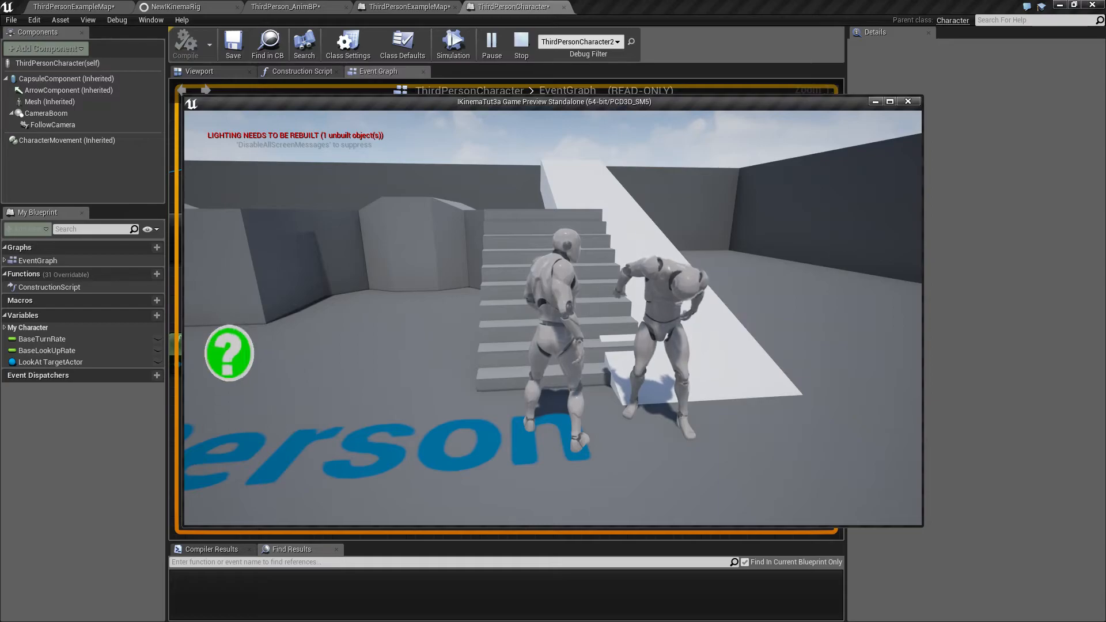
key(Escape)
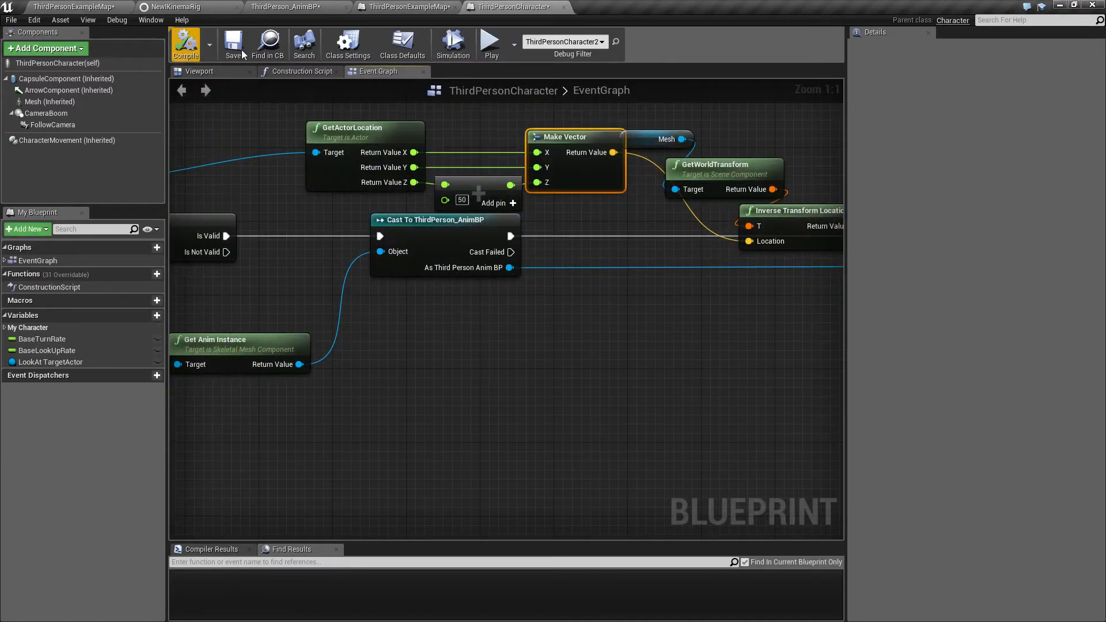
click(186, 49)
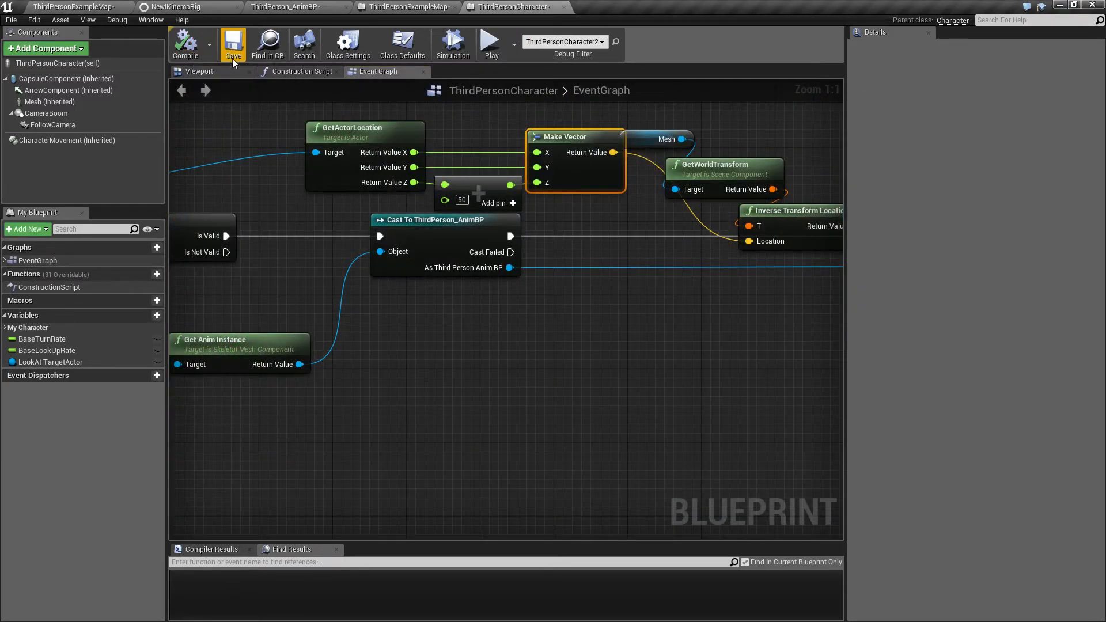
Consult the IKinema setup notes and set pelvis_task's Rotate Weight to 1 on X, Y and Z in NewIKinemaRig
click(182, 10)
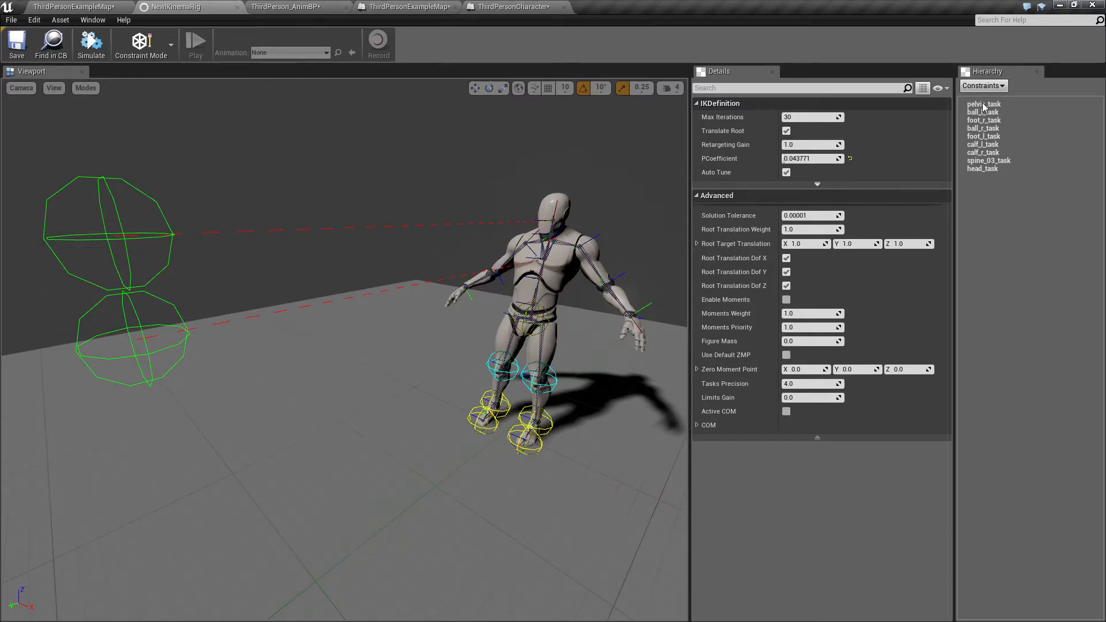
key(alt+Tab)
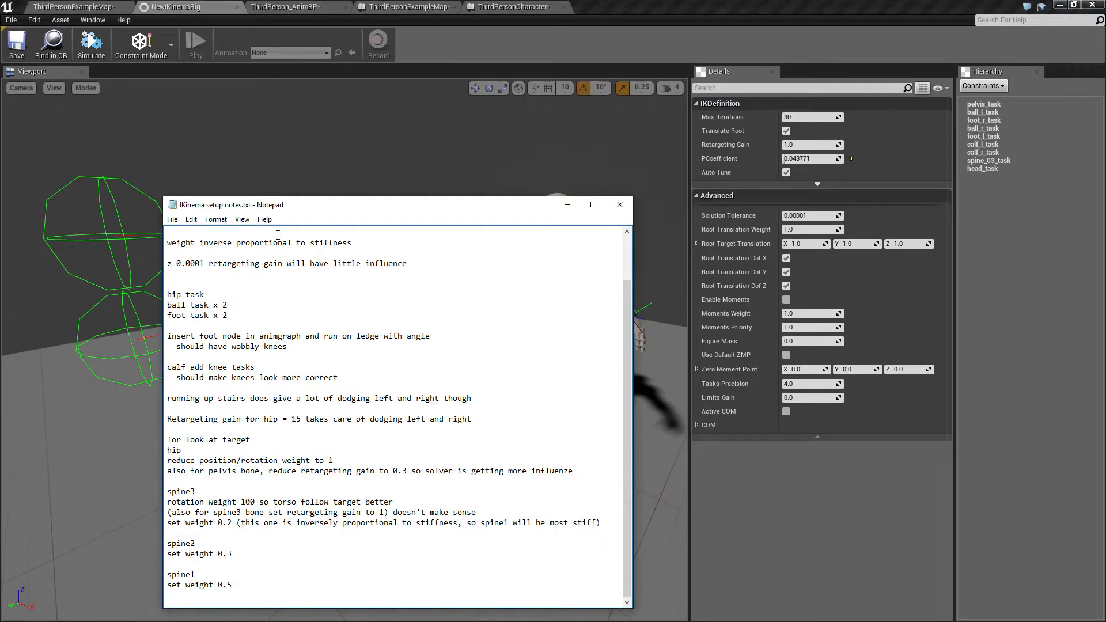
key(alt+Tab)
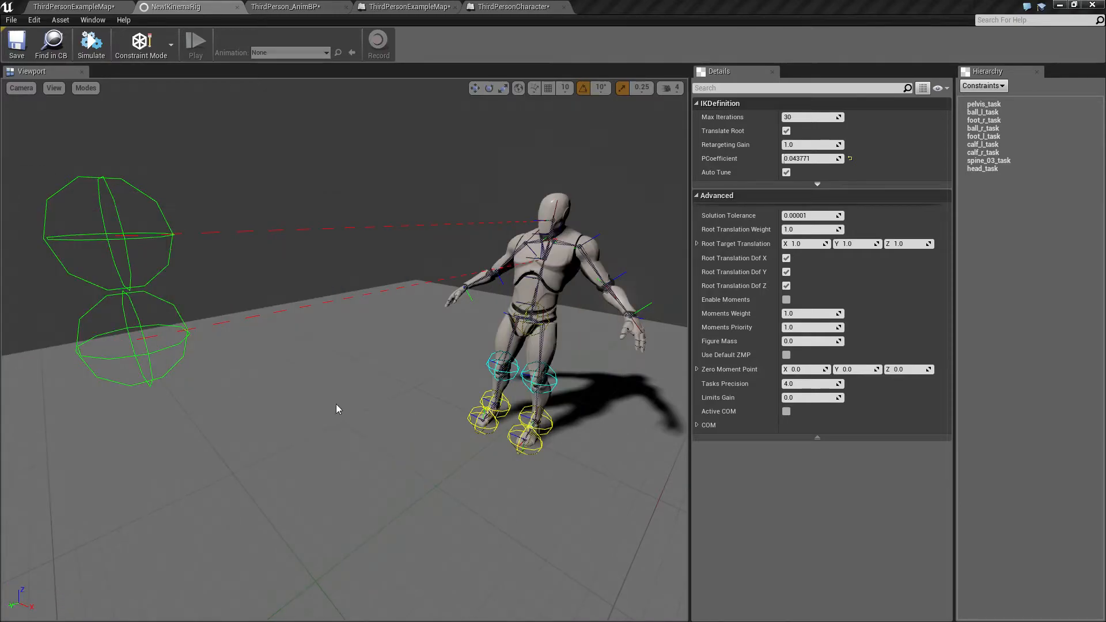
click(983, 105)
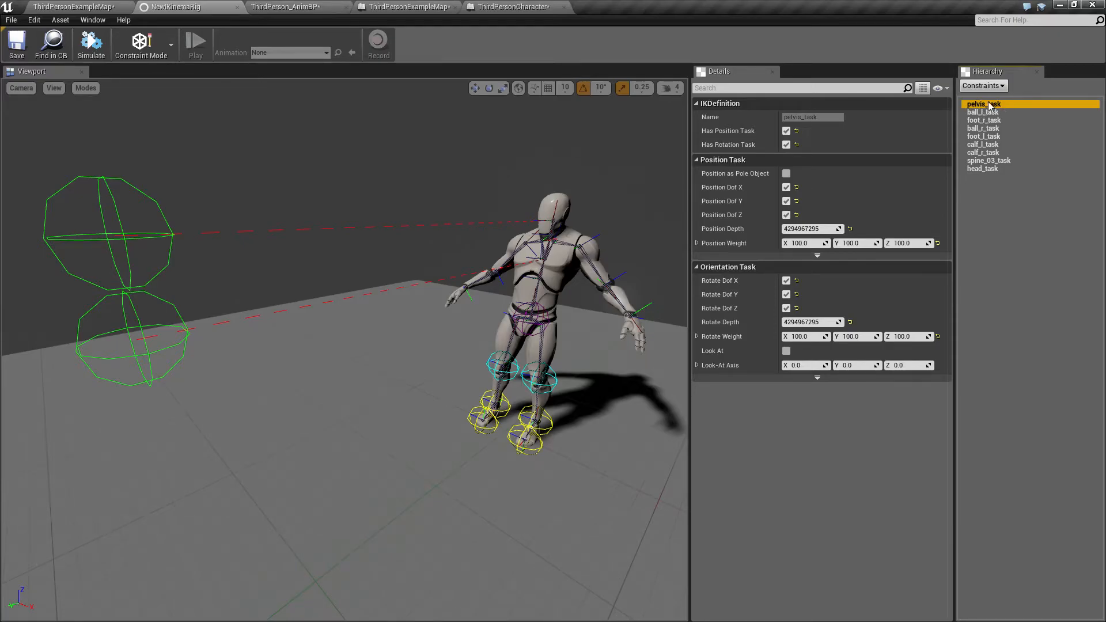
click(799, 336)
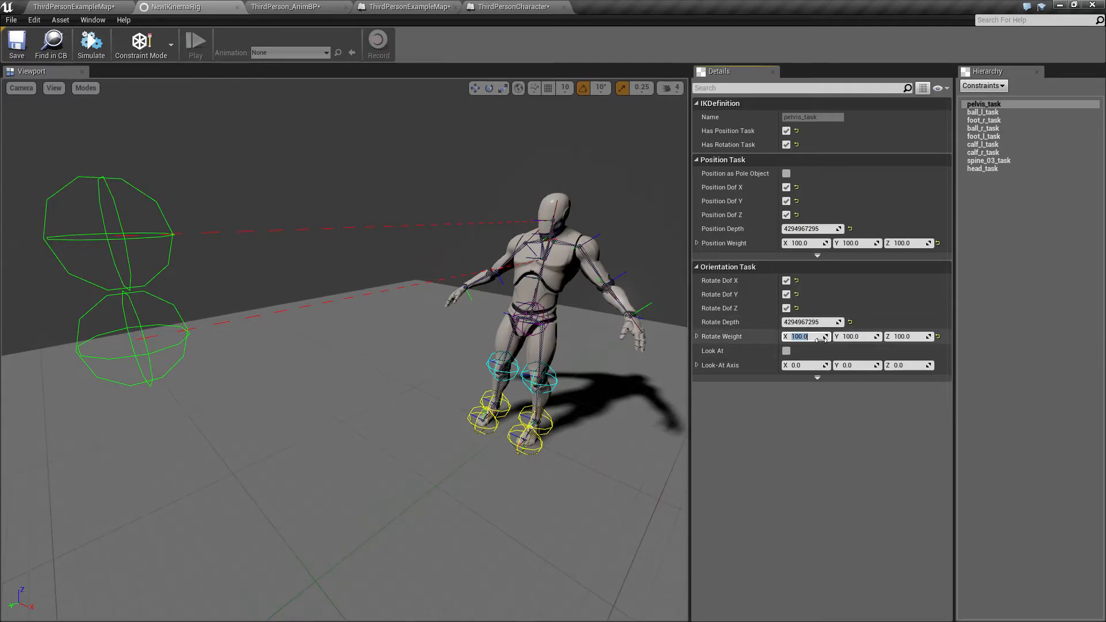
text(1)
key(Tab)
text(1)
key(Tab)
text(1)
key(Return)
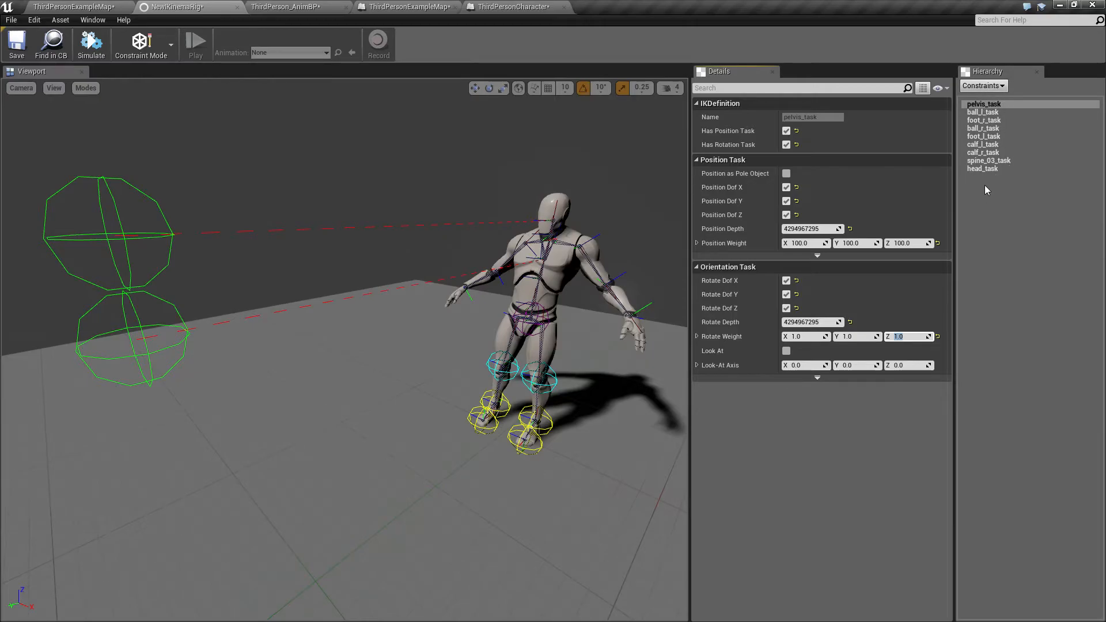
Set head_task's Rotate Weight to 50 on X, Y and Z
click(981, 169)
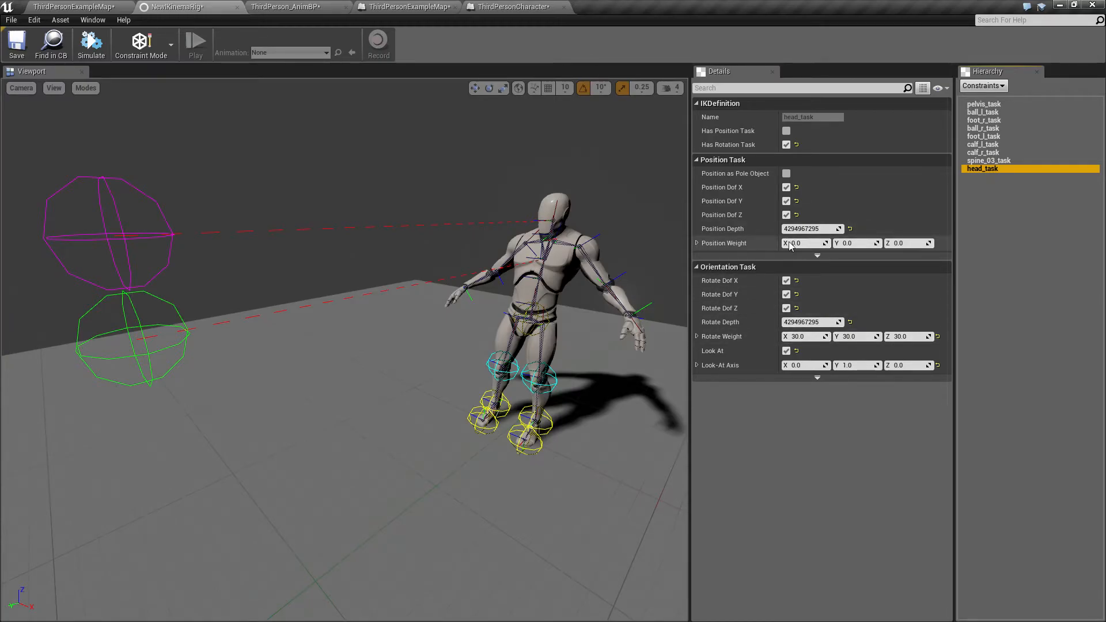
click(803, 339)
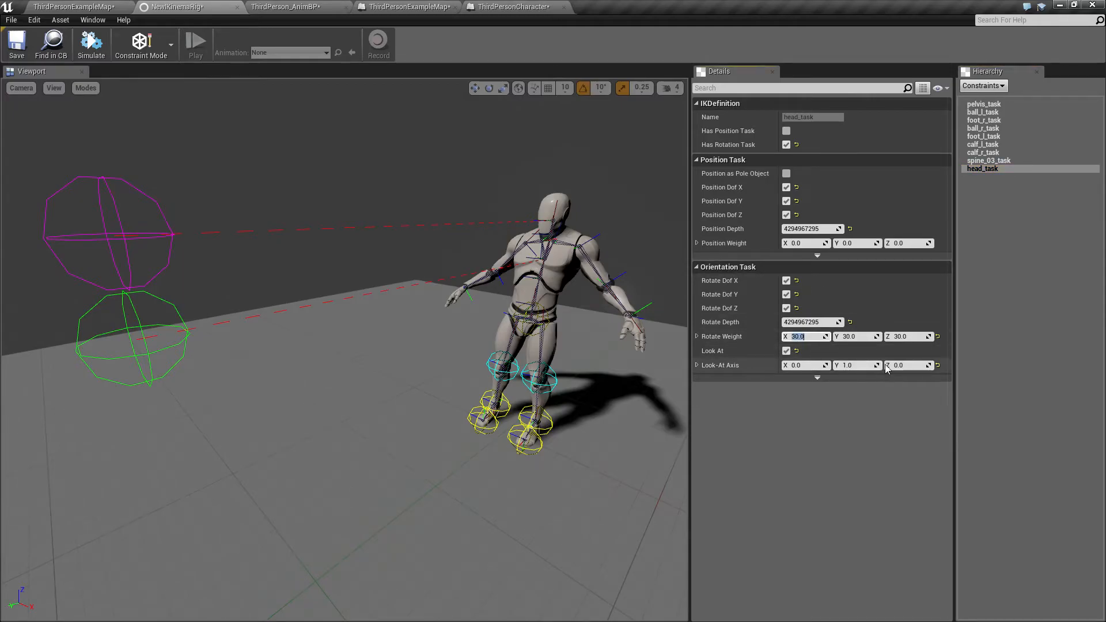
text(50)
key(Tab)
text(50)
key(Tab)
text(50)
key(Return)
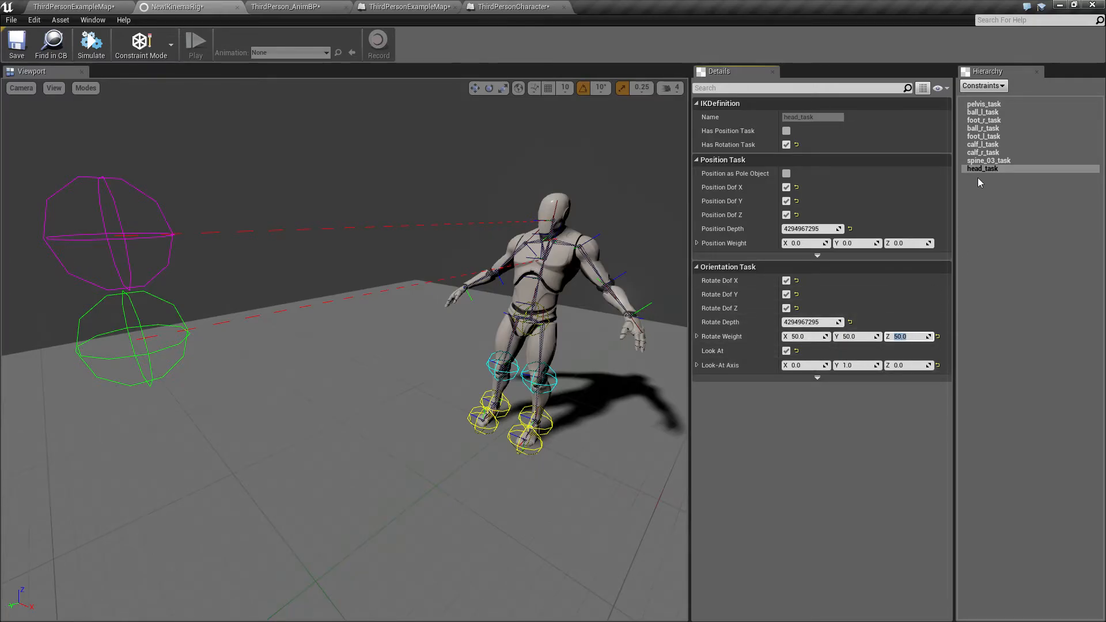
Set spine_03_task's Rotate Weight to 100 on X, Y and Z
click(979, 162)
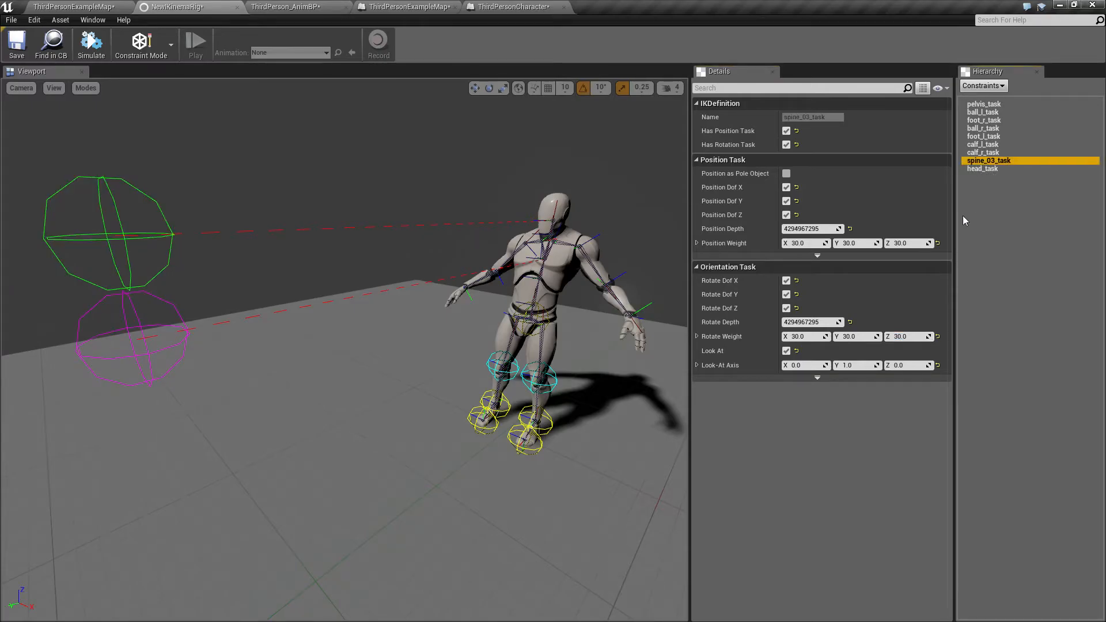
click(787, 336)
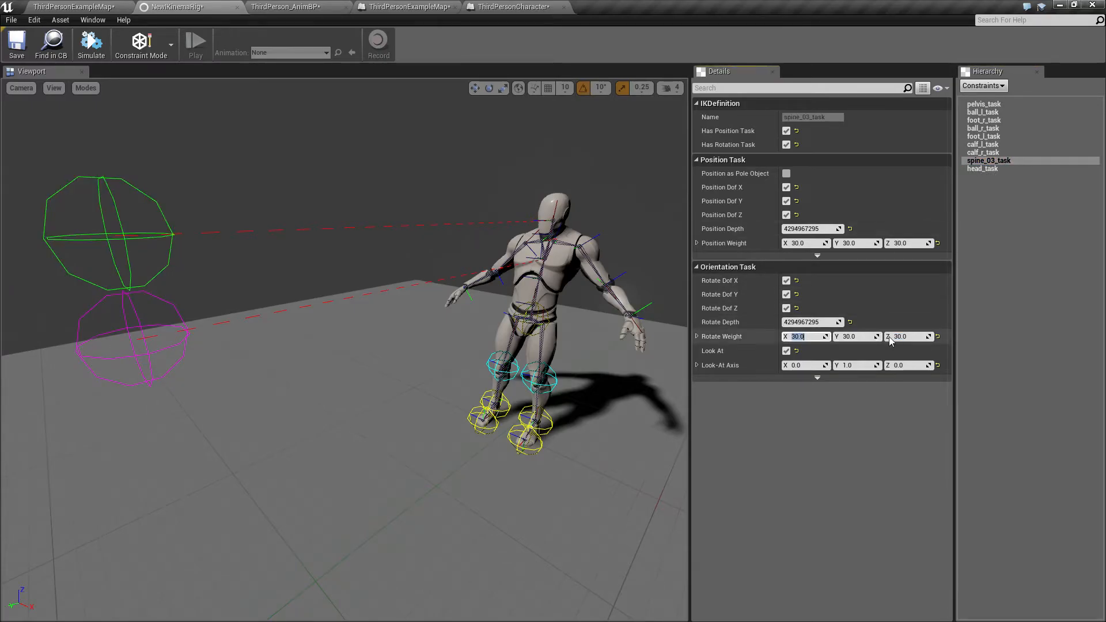
text(100)
key(Tab)
text(100)
key(Tab)
text(100)
key(Return)
Set spine_03_task's Position Weight to 100 on X, Y and Z
click(815, 242)
text(100)
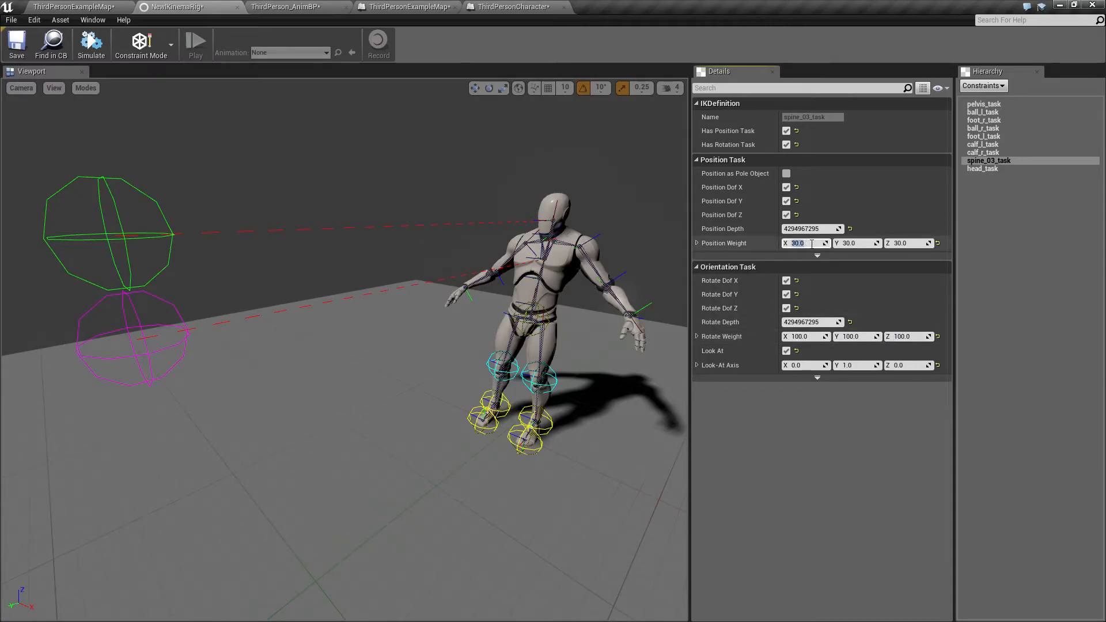
key(Tab)
text(1)
key(Tab)
key(shift+Tab)
text(100)
key(Tab)
text(100)
key(Return)
Play-test the new task weights in ThirdPersonExampleMap, running around the second mannequin and up the stairs to check its look-at pose
click(73, 7)
click(618, 43)
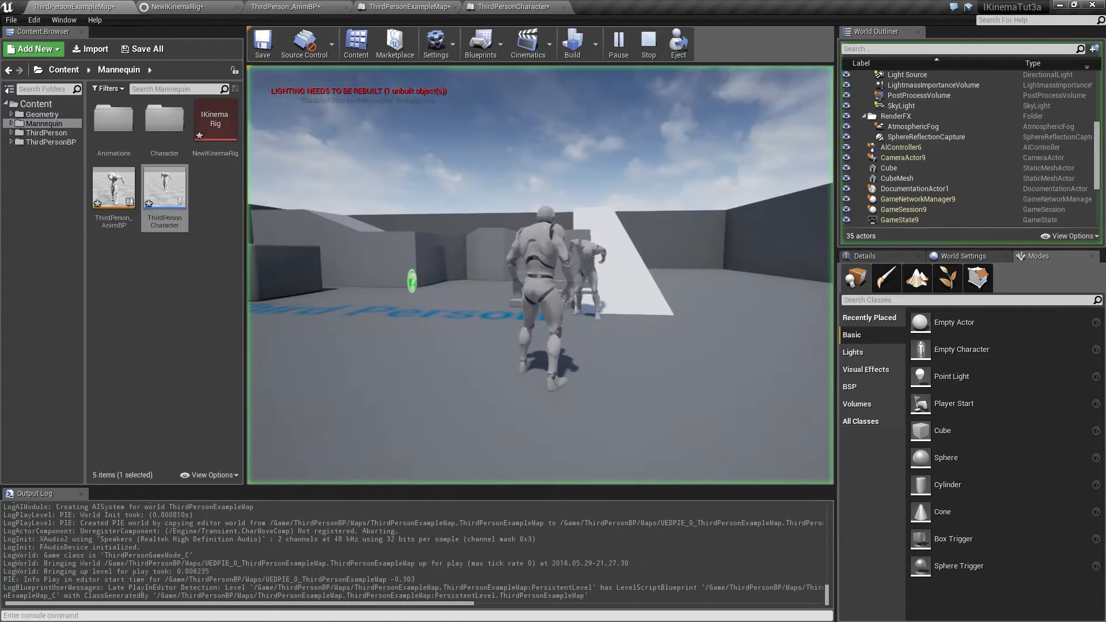
click(544, 227)
key(w)
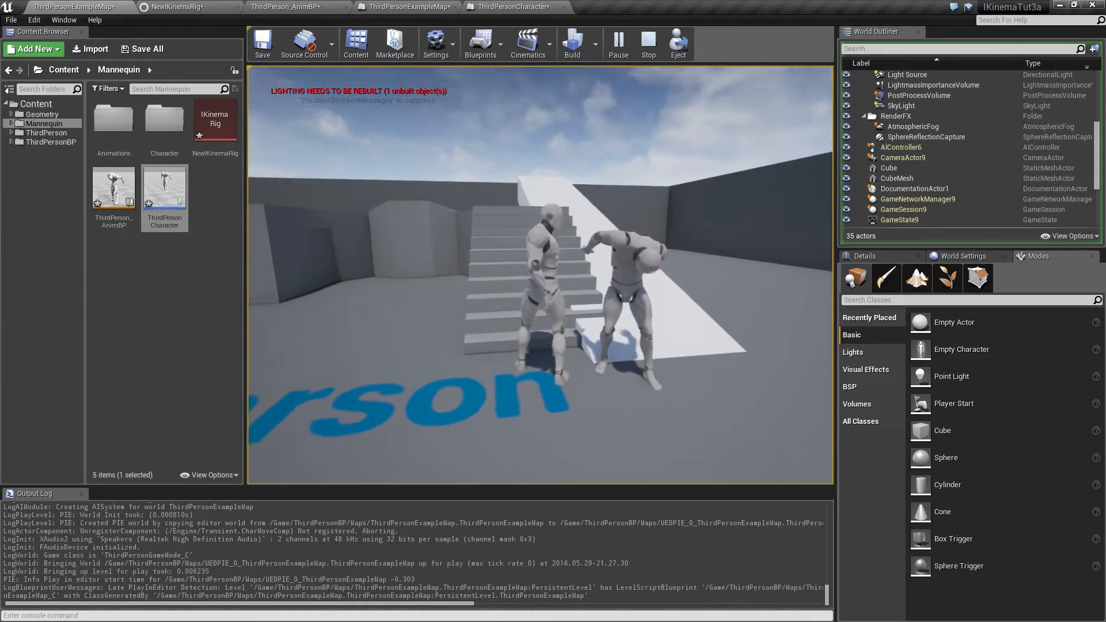
key(w)
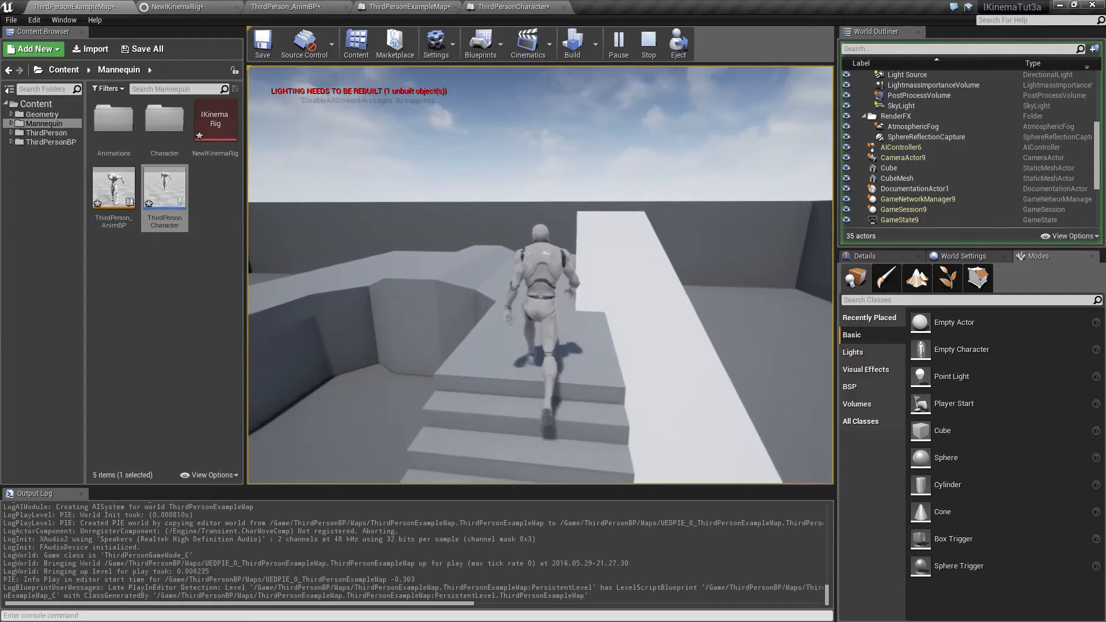
key(w)
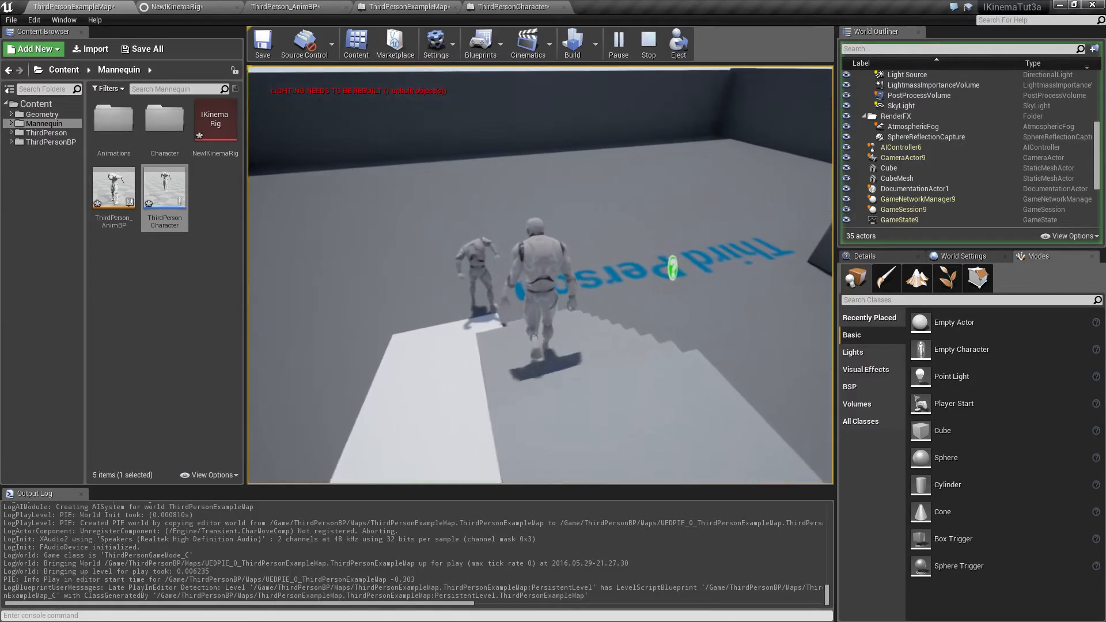
key(w)
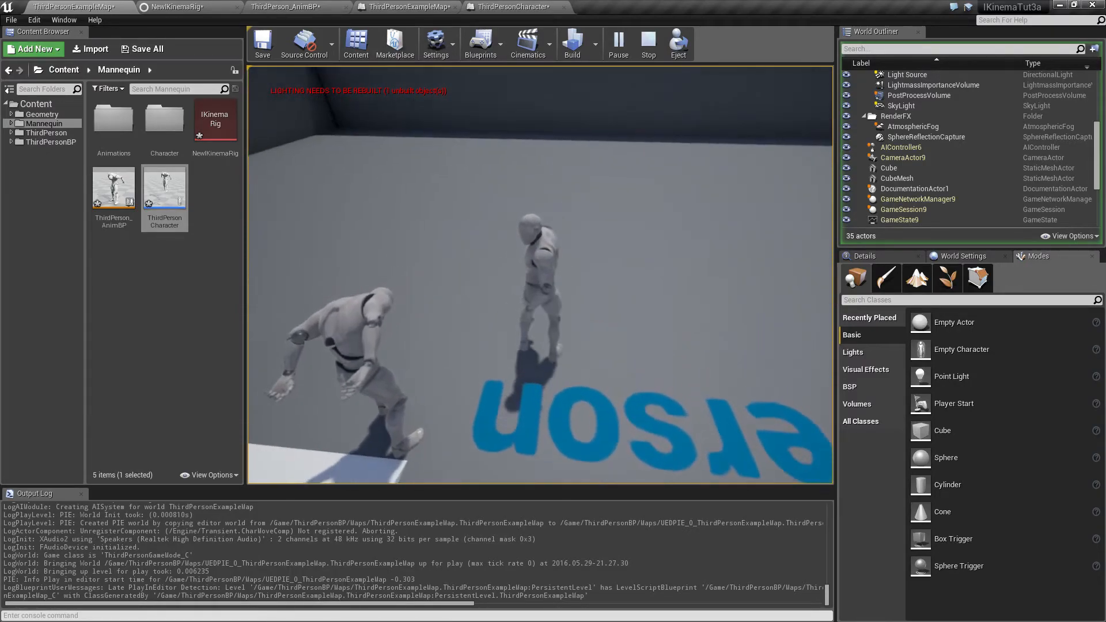
key(w)
key(w)
key(w)
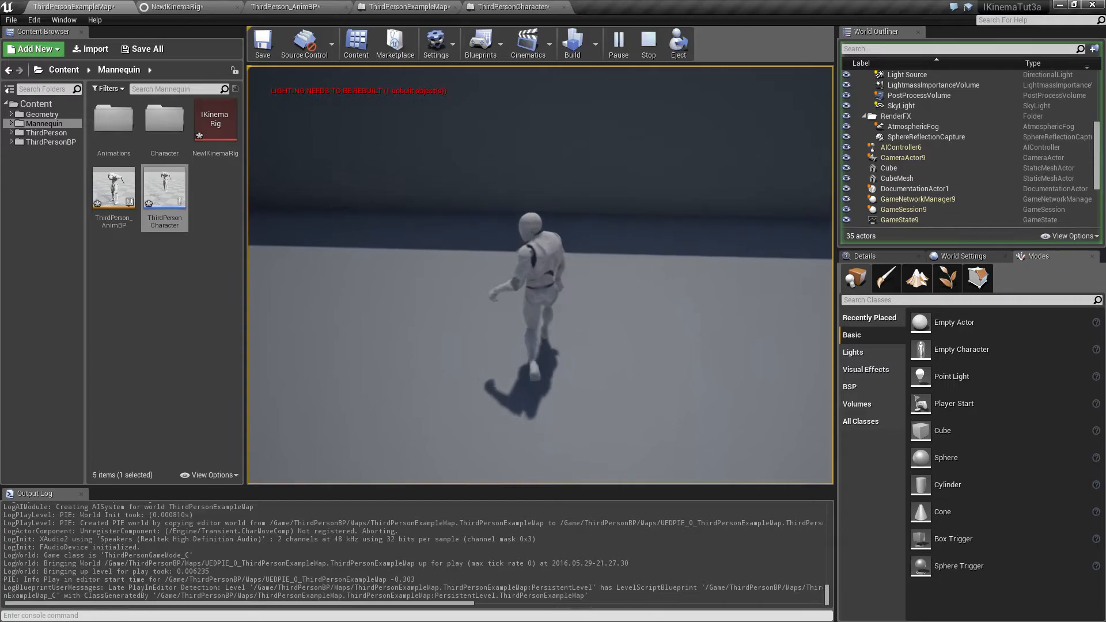
key(w)
key(w)
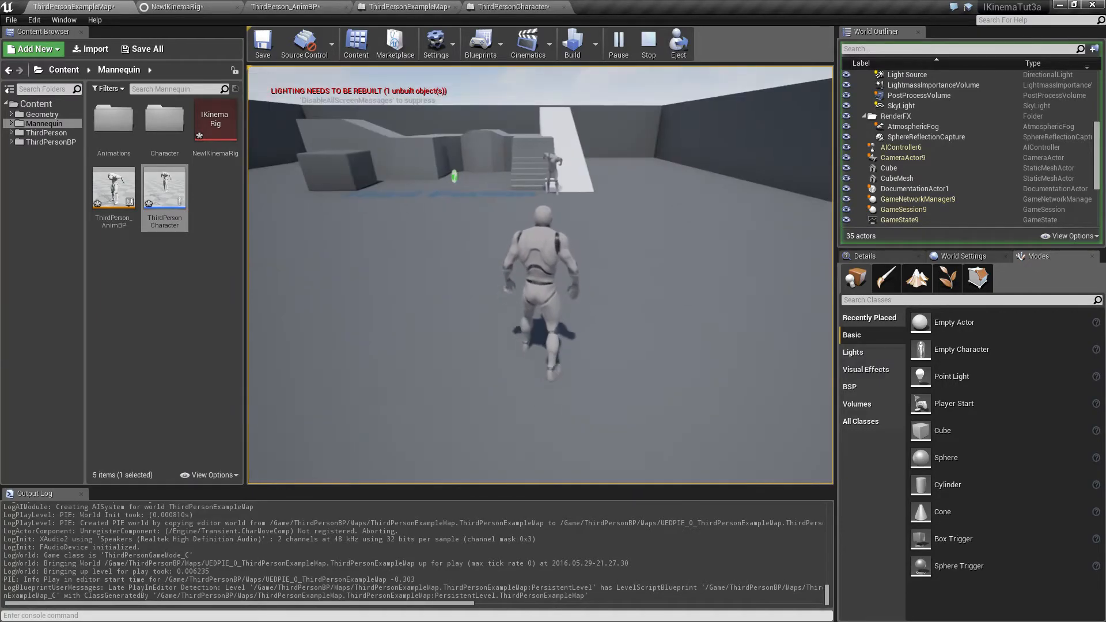
key(Escape)
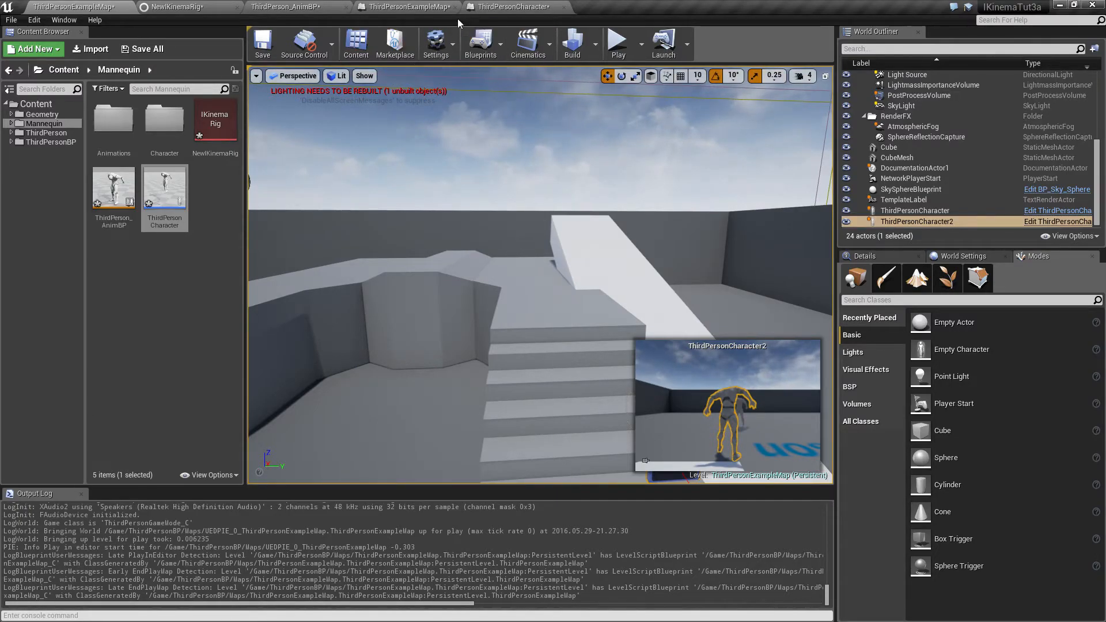
Show all bones in NewIKinemaRig and set spine_01's Weight to 0.5 on X, Y and Z
click(186, 7)
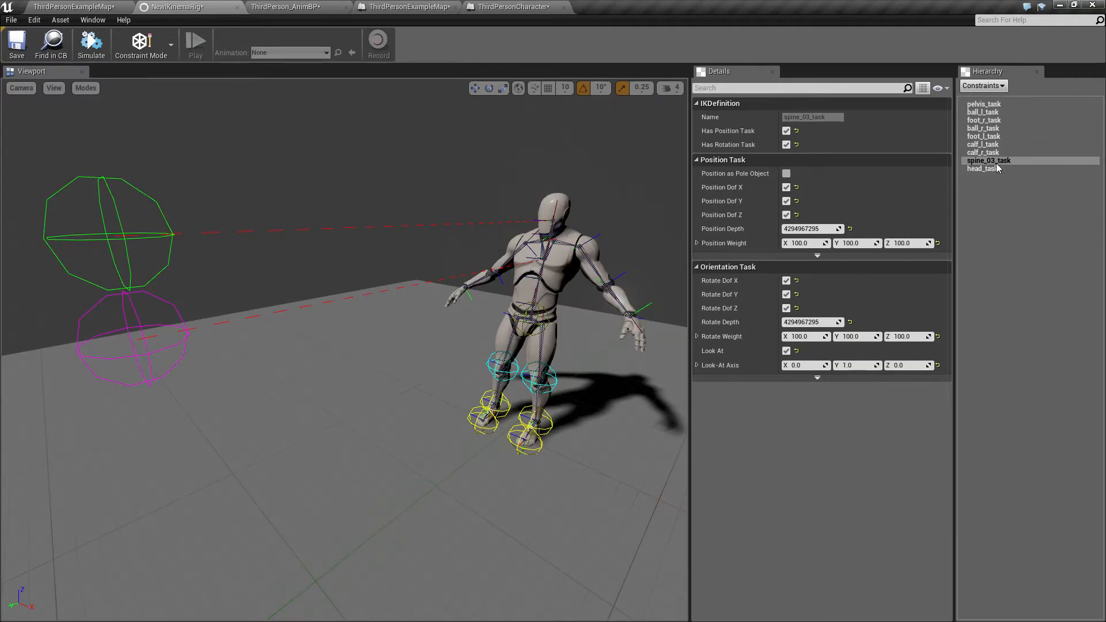
click(981, 86)
click(984, 99)
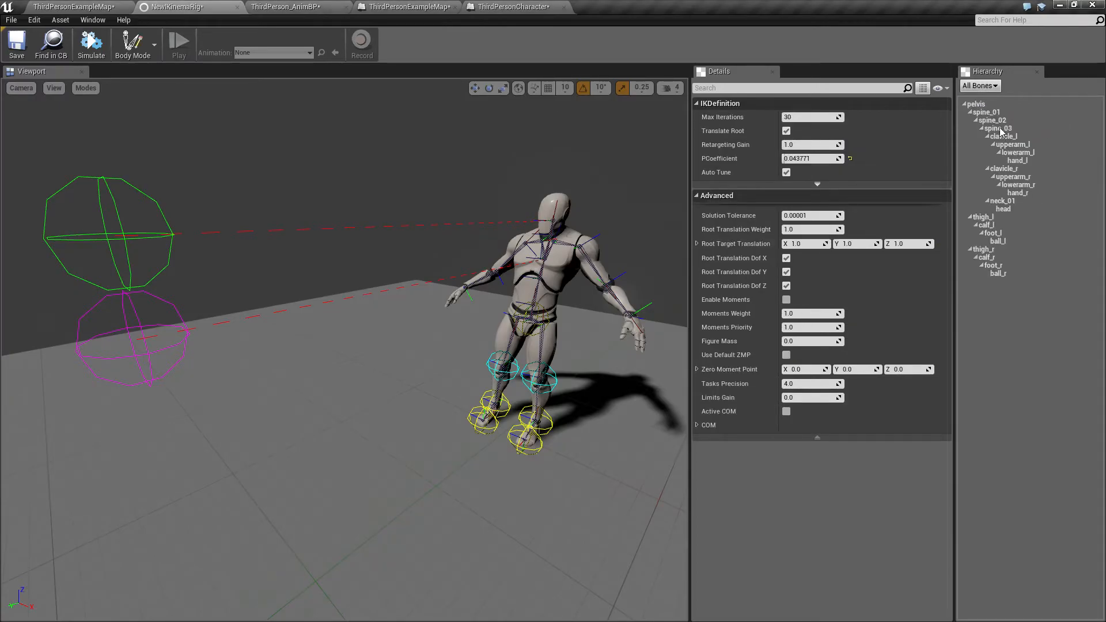
click(988, 113)
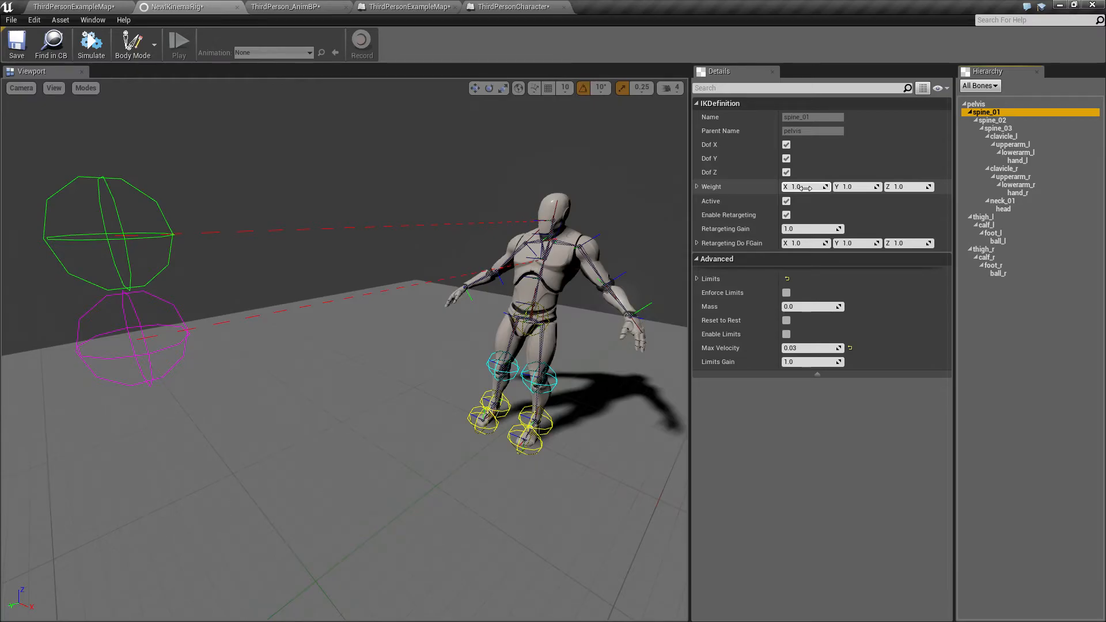
click(805, 187)
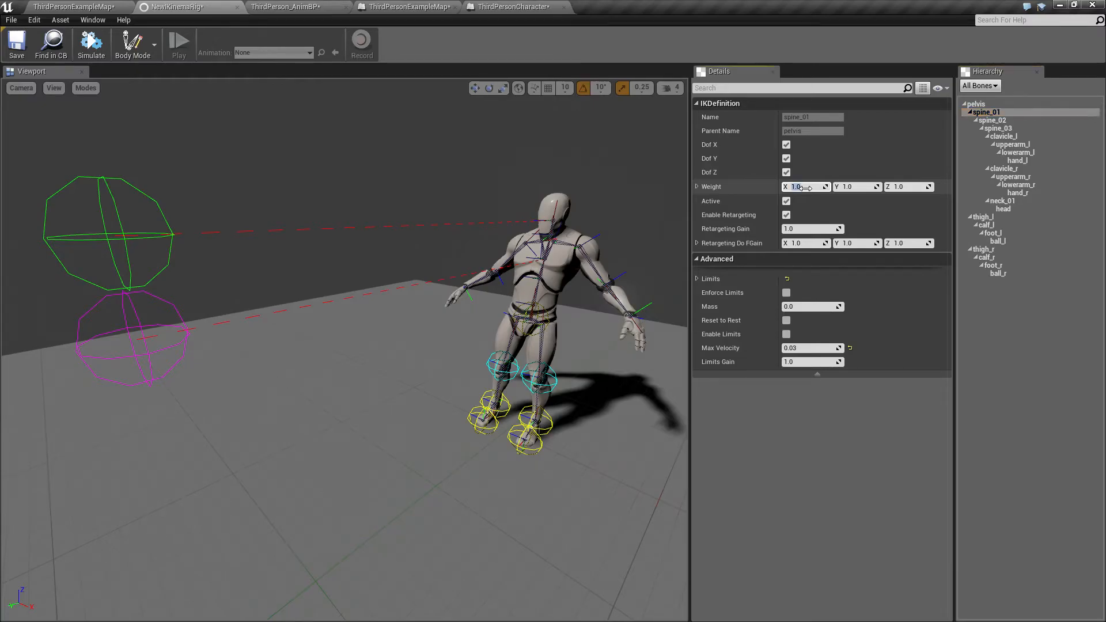
text(0.5)
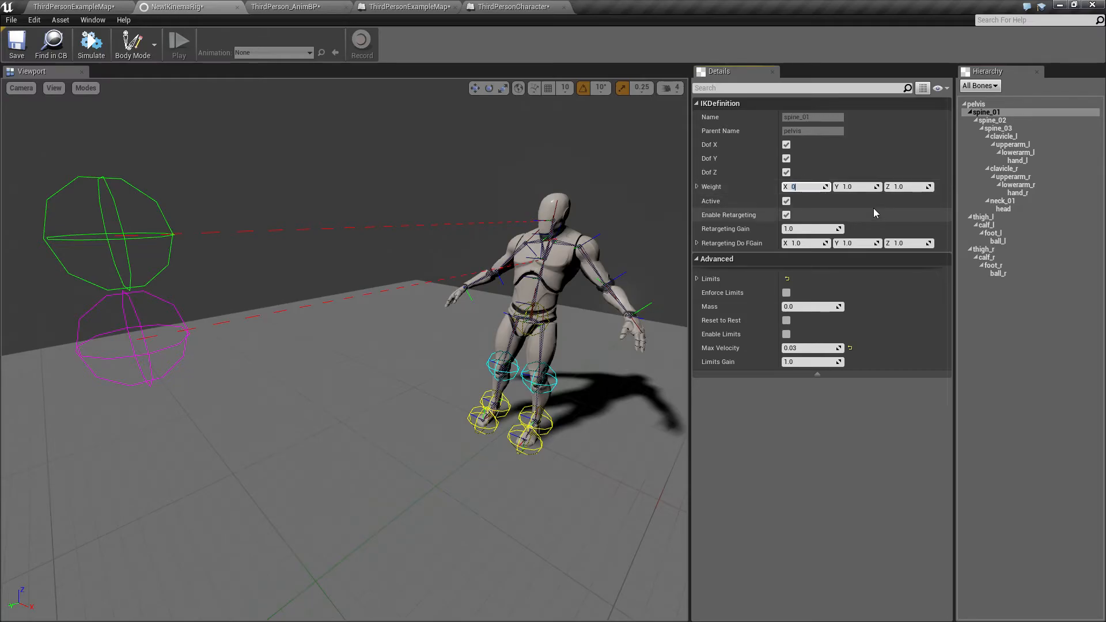
key(Tab)
text(0.5)
key(Tab)
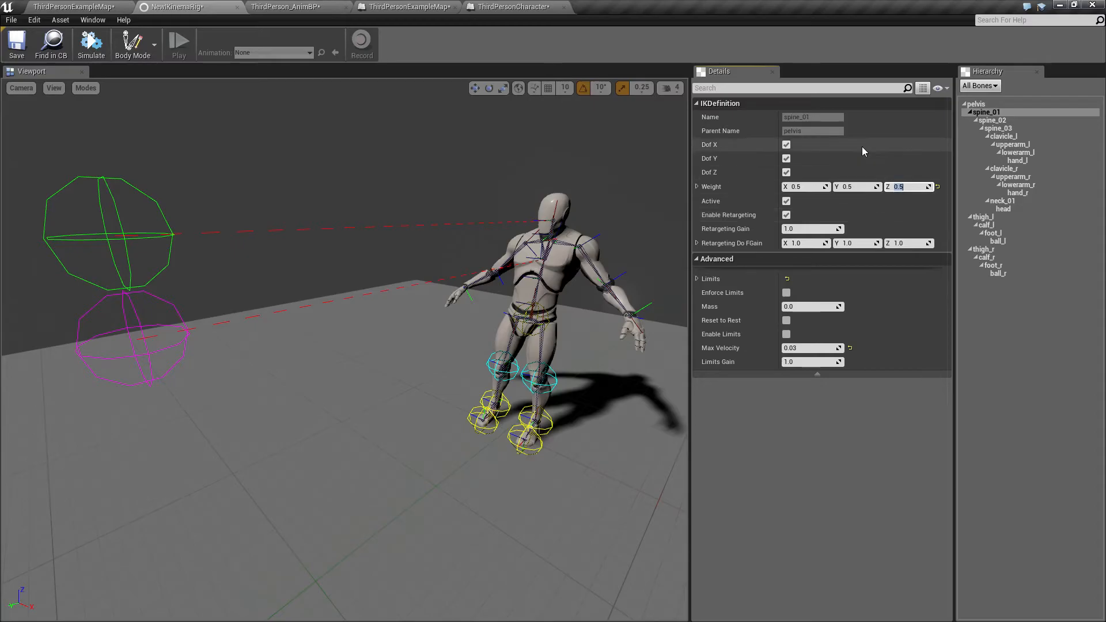
Set the spine_02 bone's Weight to 0.3 on X, Y and Z
click(992, 120)
click(805, 187)
text(0.3)
key(Tab)
text(0.3)
key(Tab)
key(Return)
Set the spine_03 bone's Weight to 0.2 on X, Y and Z
click(1015, 131)
click(804, 187)
text(0.2)
key(Tab)
text(0.2)
key(Tab)
text(0)
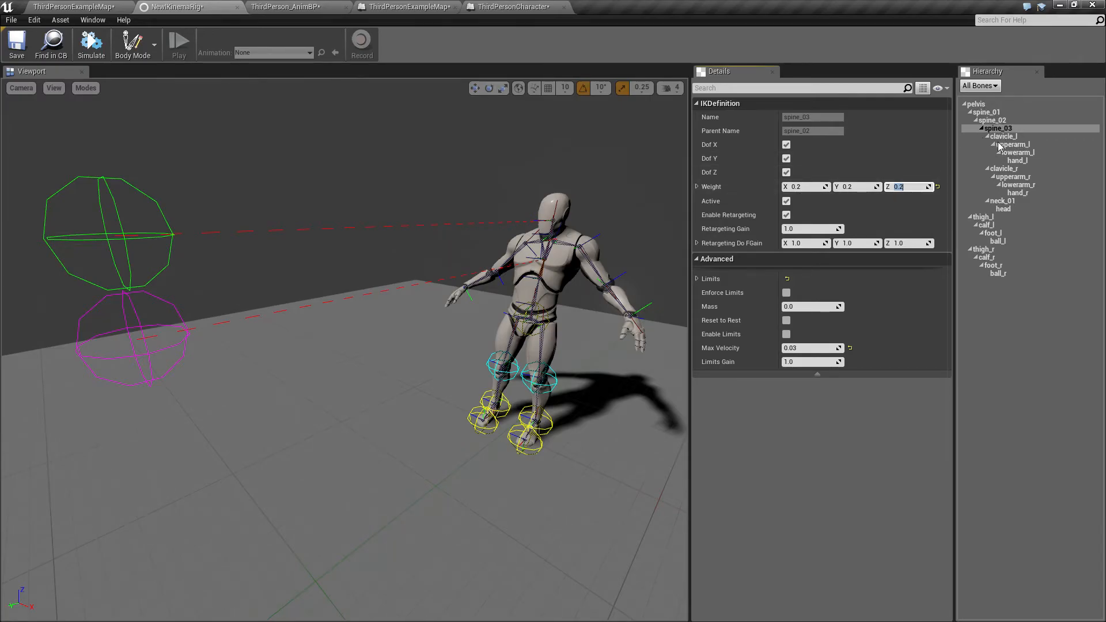
Review the settings of the spine_01, spine_03 and pelvis bones, head_task, and the head bone's weight and Retargeting Gain
click(987, 113)
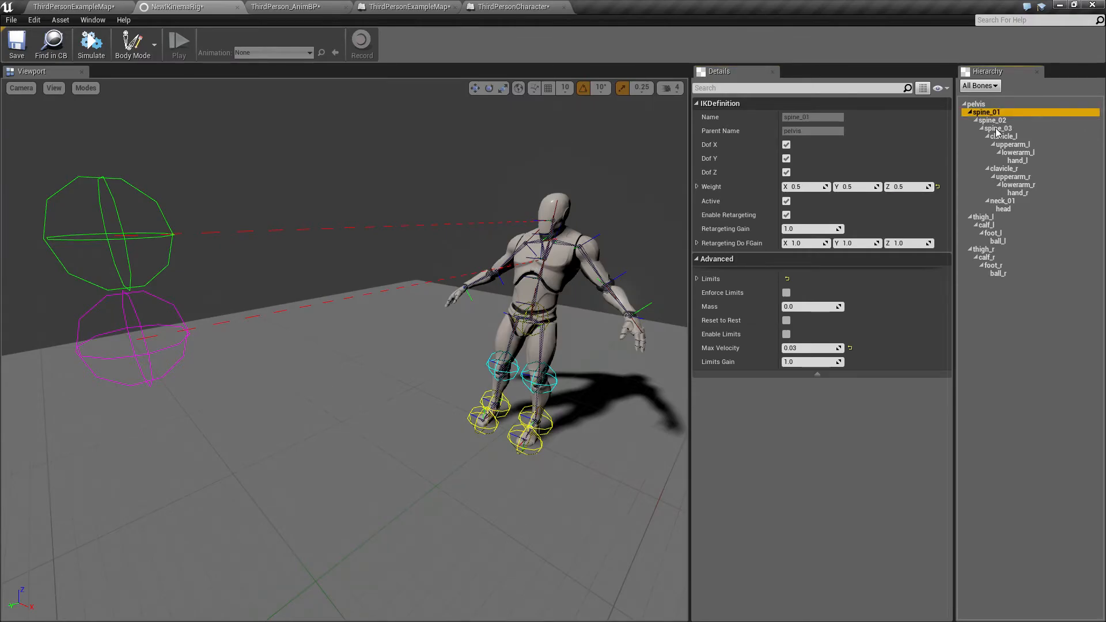
click(997, 129)
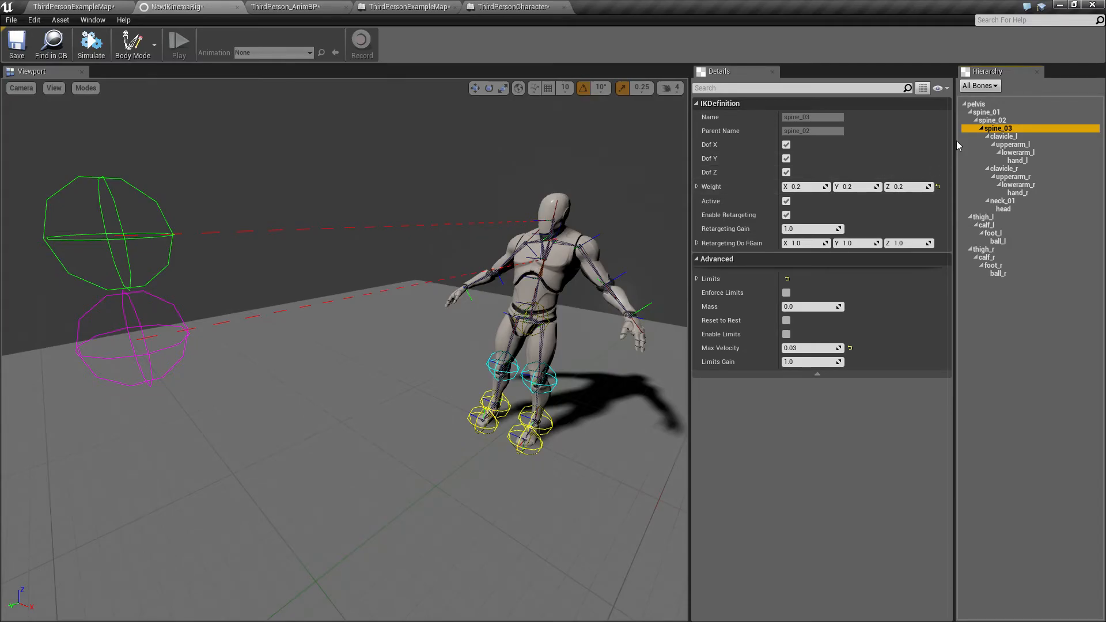
click(978, 106)
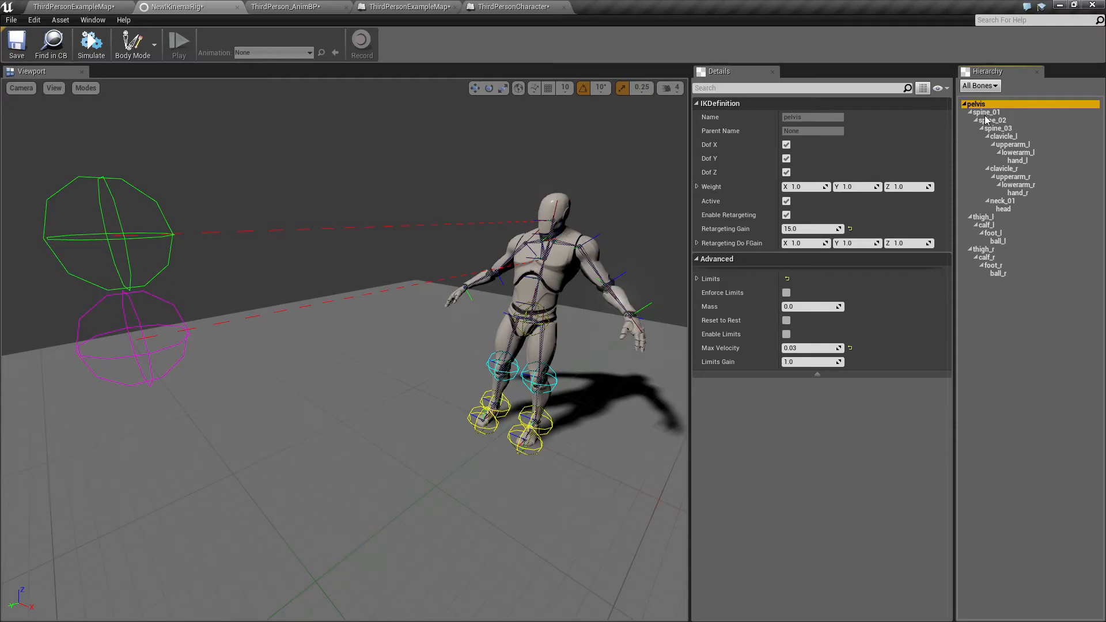
click(984, 87)
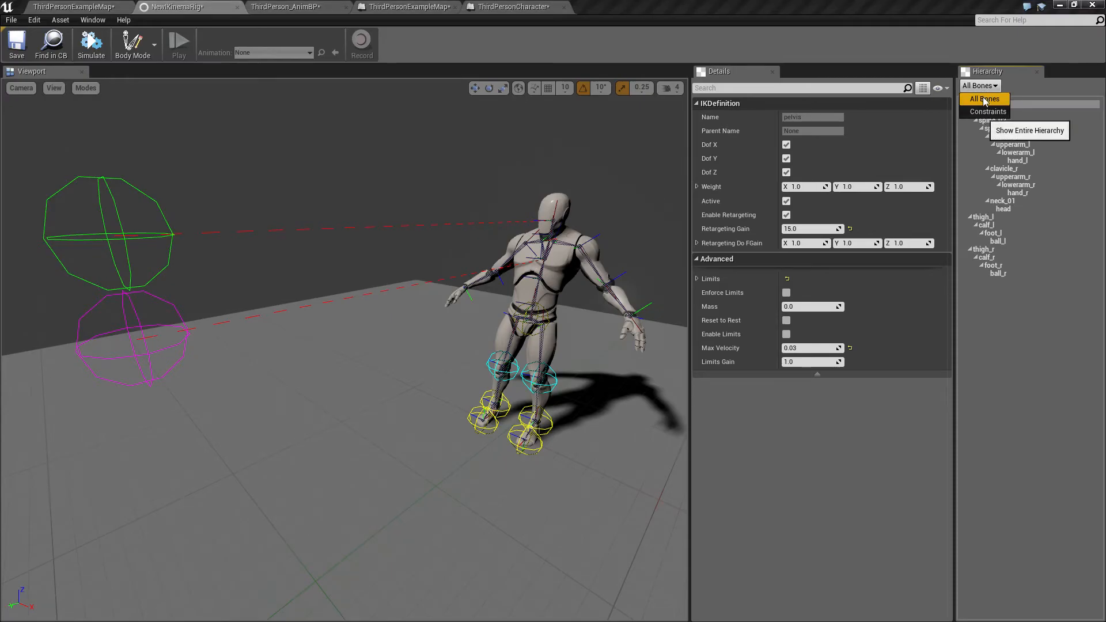
click(986, 114)
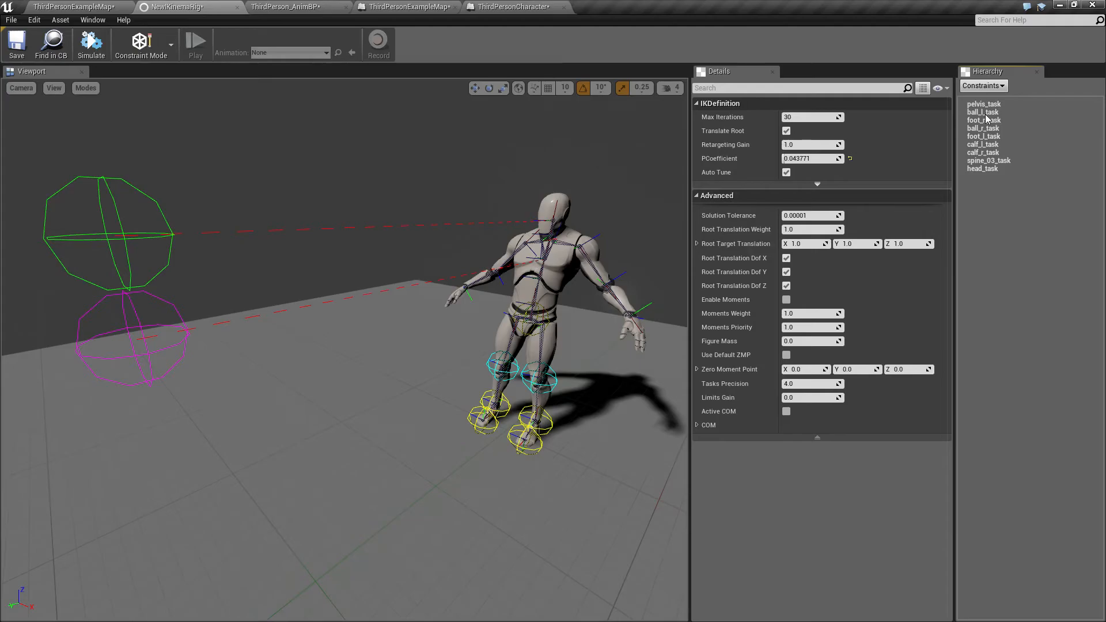
click(987, 168)
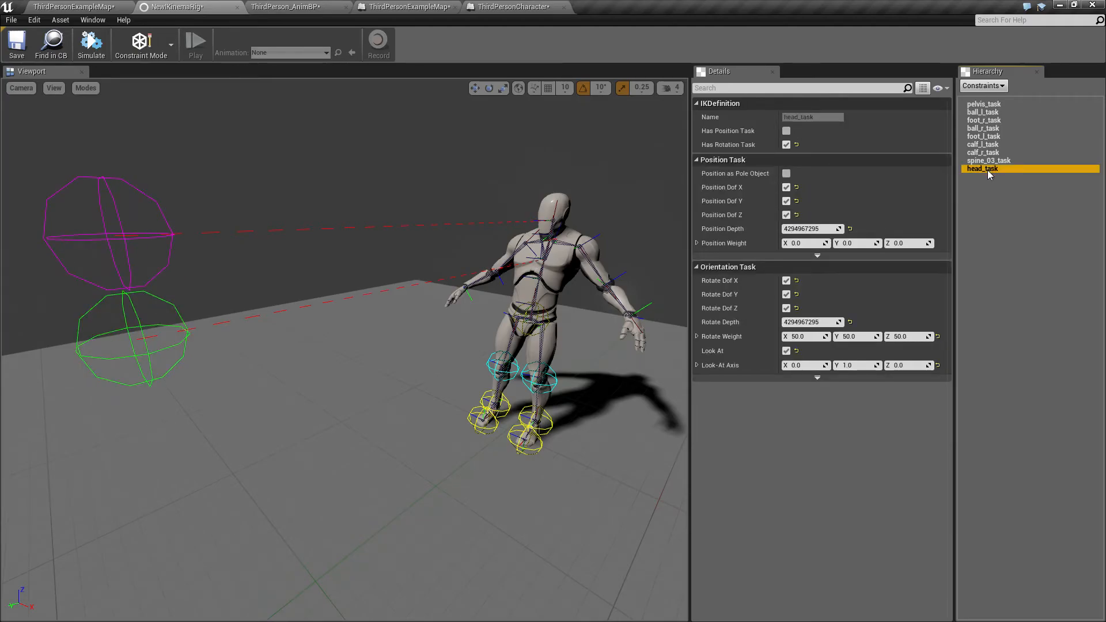
click(983, 86)
click(985, 100)
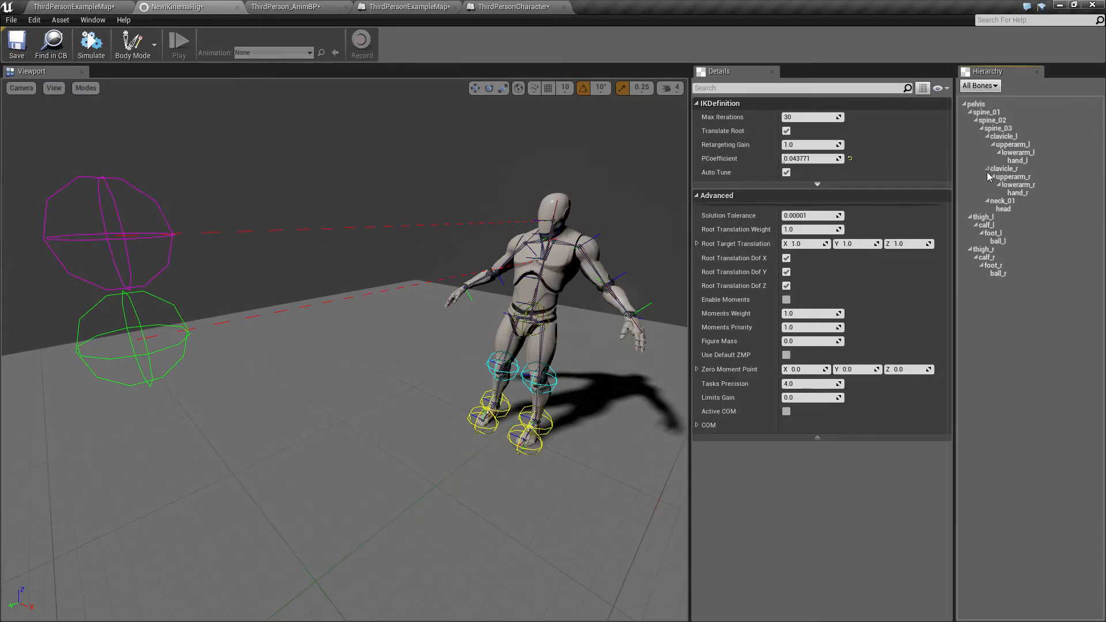
click(1000, 211)
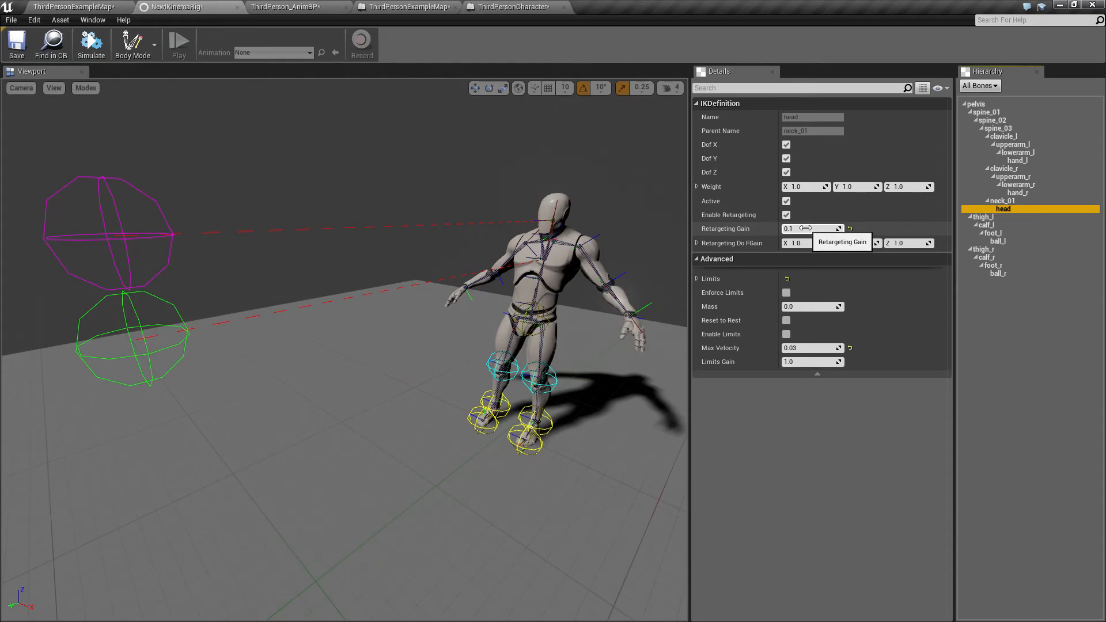
Play-test the new spine bone weights in ThirdPersonExampleMap, moving back and forth beside the second mannequin to check its look-at bend
click(74, 7)
click(618, 44)
key(w)
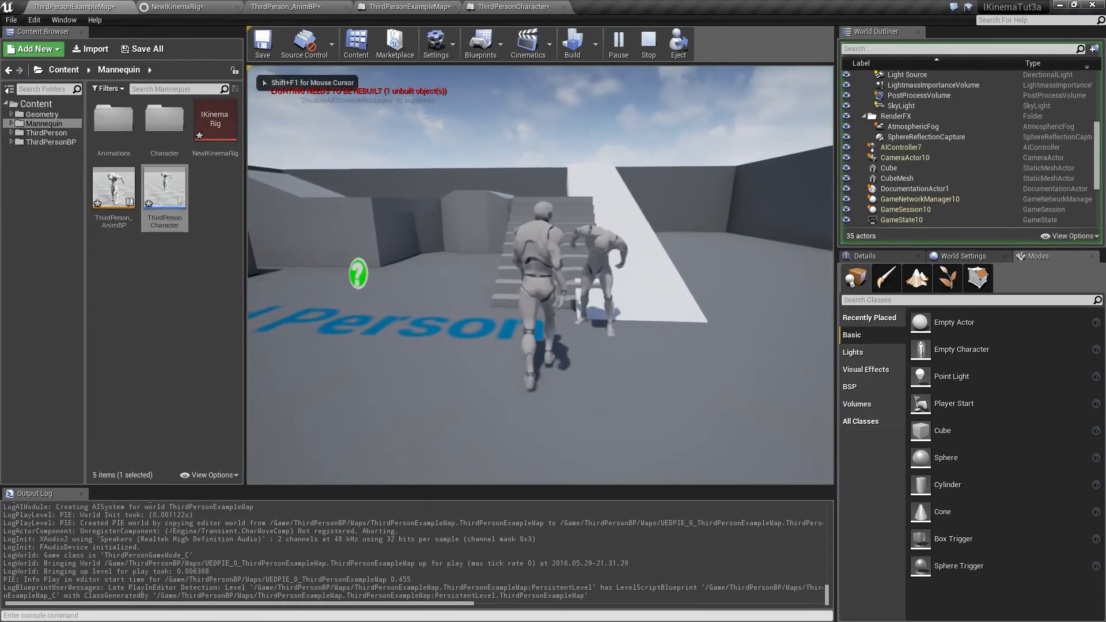
key(d)
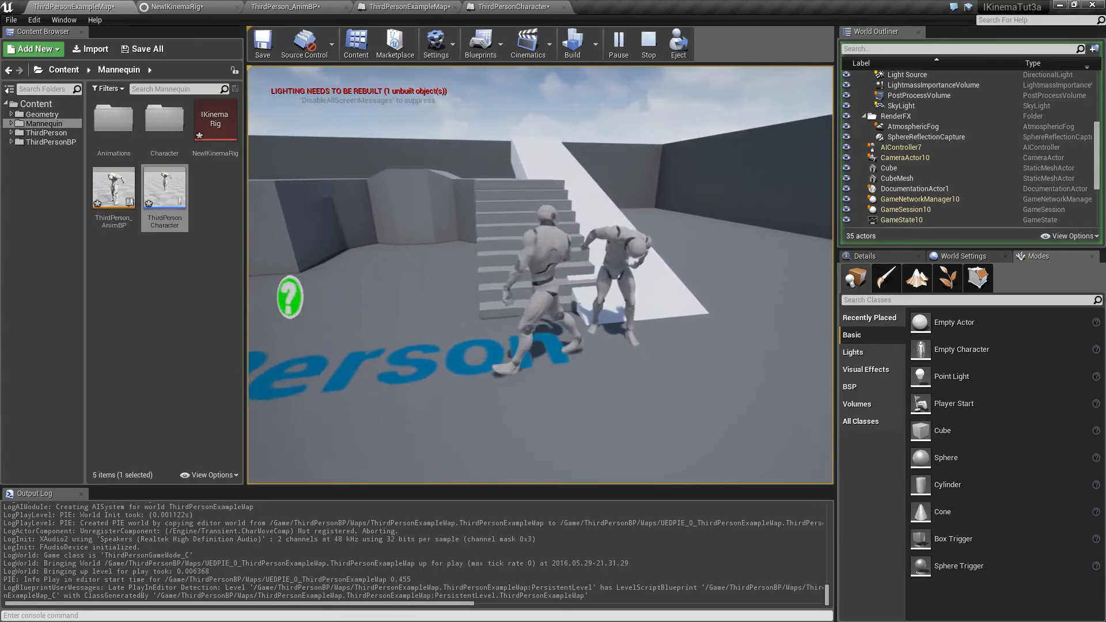
key(s)
key(w)
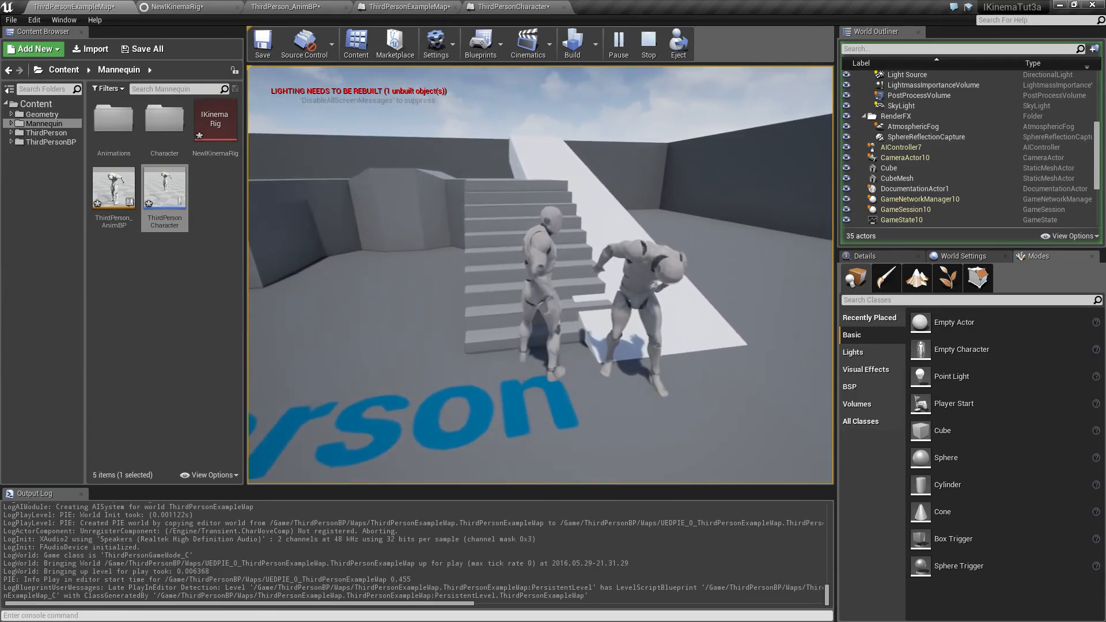
key(s)
key(w)
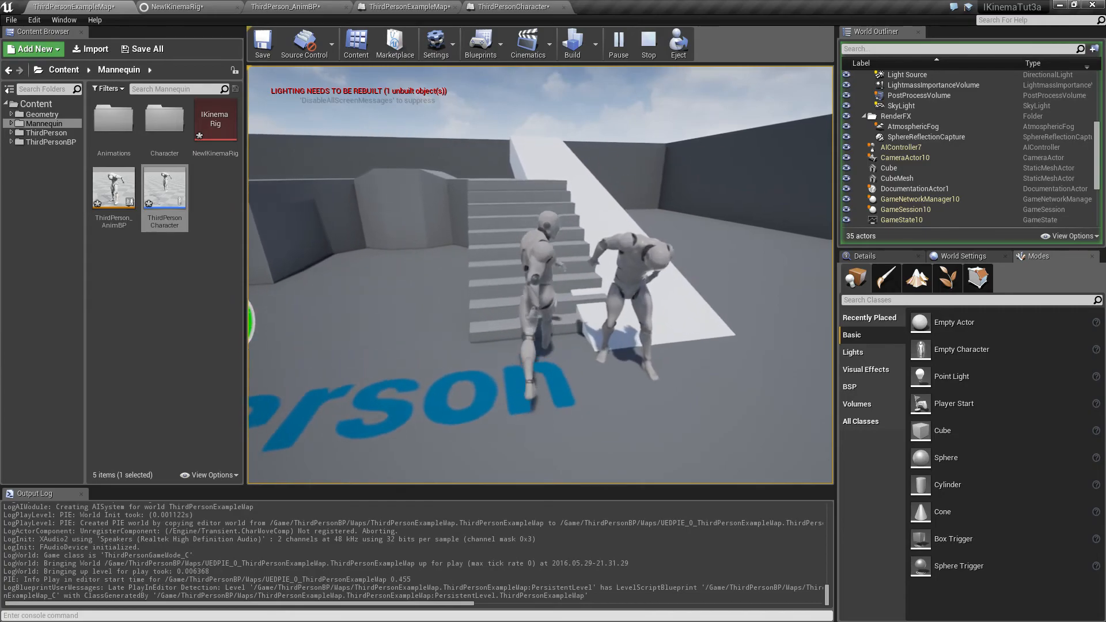
key(Escape)
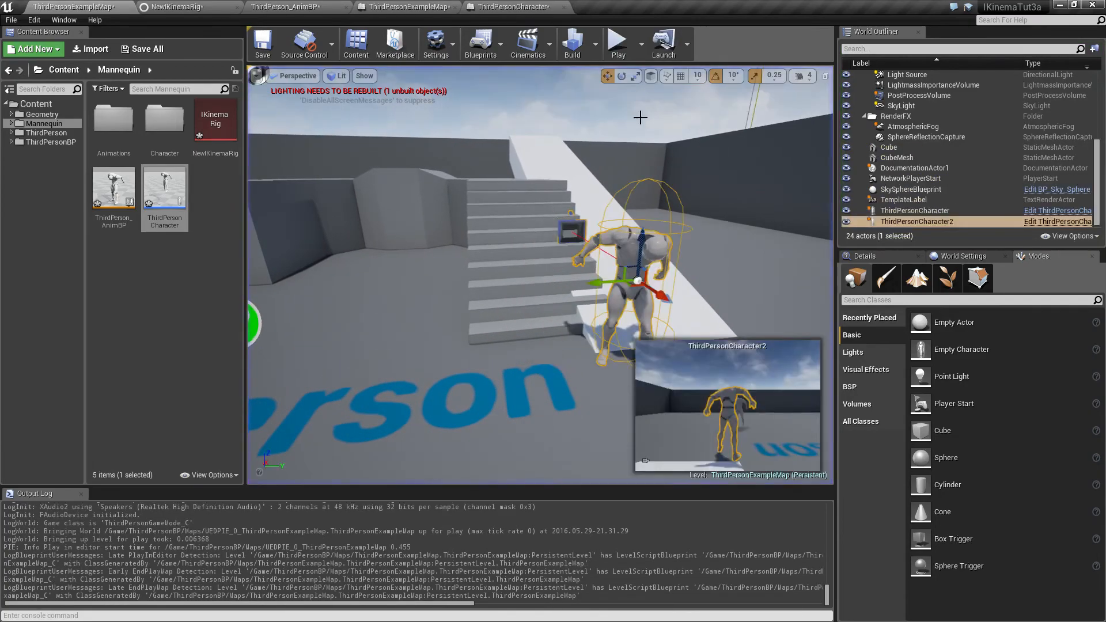
Add an O key input event in an empty area of ThirdPersonCharacter's Event Graph, above InputAction Run
click(513, 7)
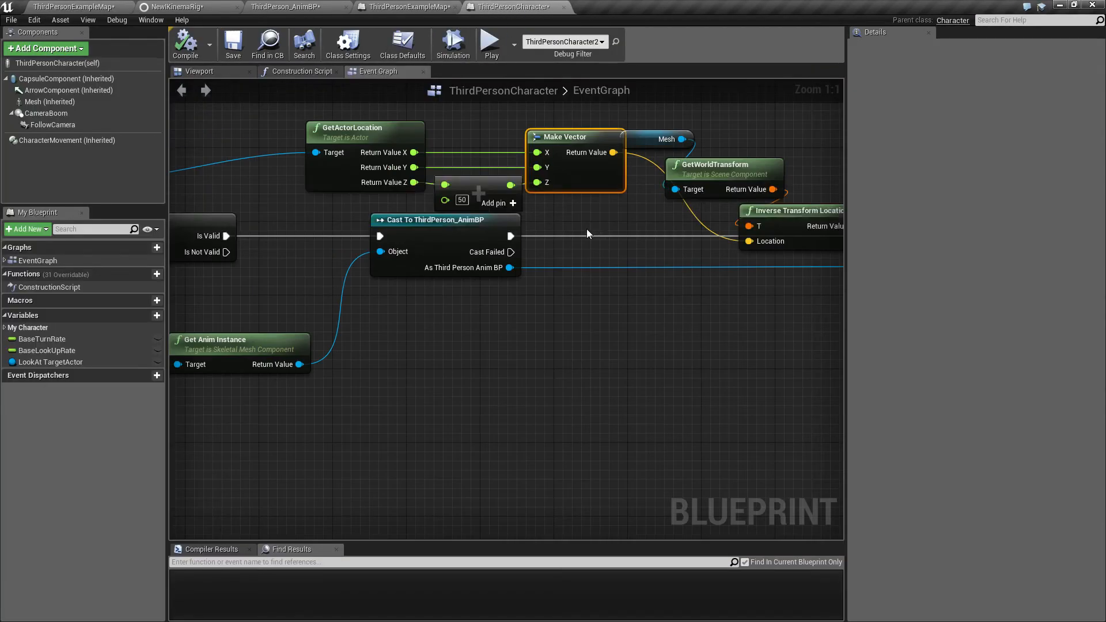
scroll(586, 230, down, 4)
right_drag(530, 188, 655, 261)
right_drag(317, 202, 582, 284)
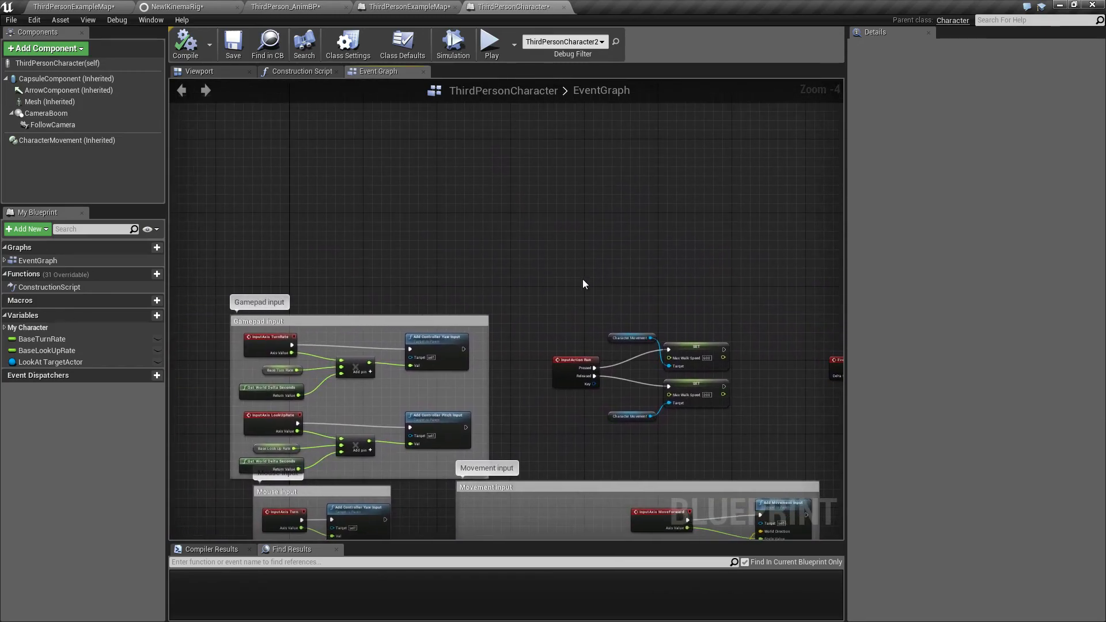
right_click(567, 241)
text(o)
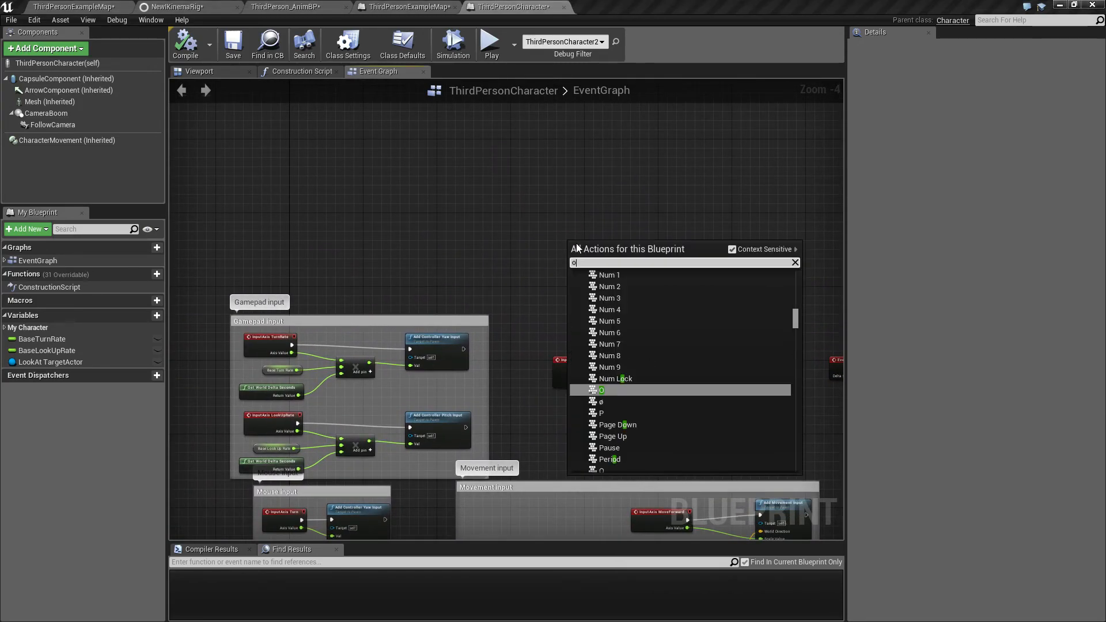
click(602, 390)
Connect the O event's Pressed output to a Set Global Time Dilation node with Time Dilation 0.1, placed above the event
scroll(580, 263, up, 4)
drag(552, 245, 630, 230)
text(set )
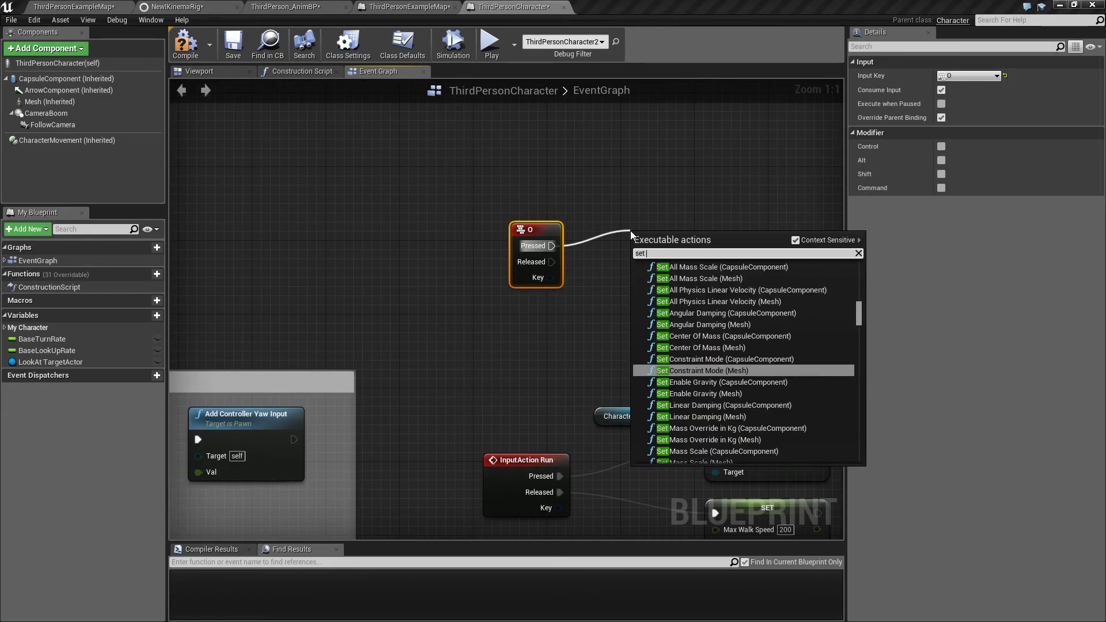
text(glob)
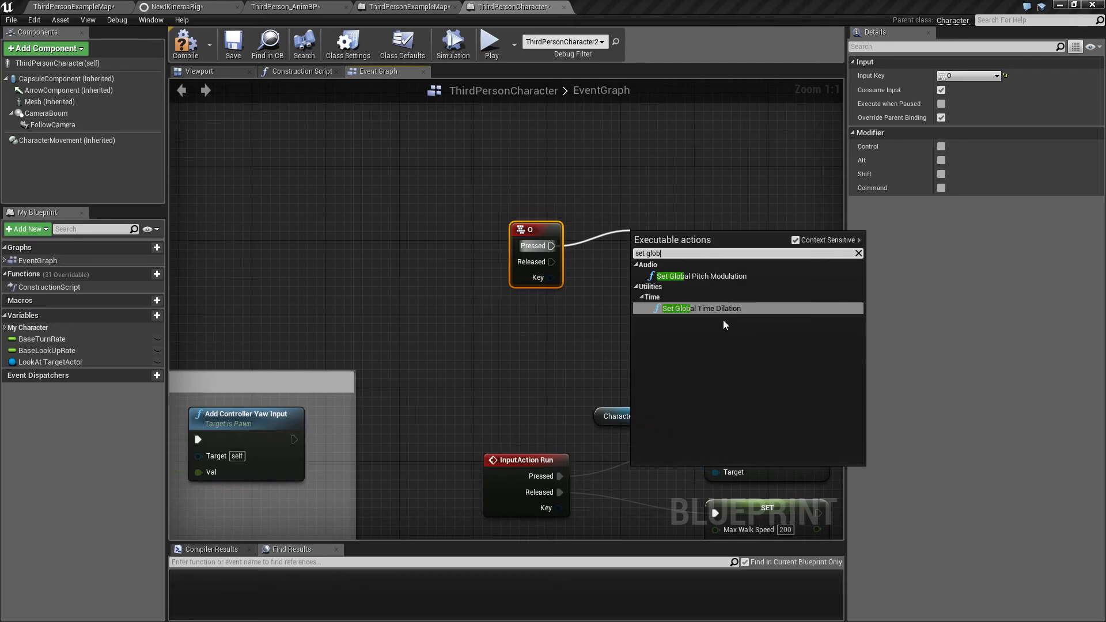
click(713, 308)
click(701, 272)
text(0.1)
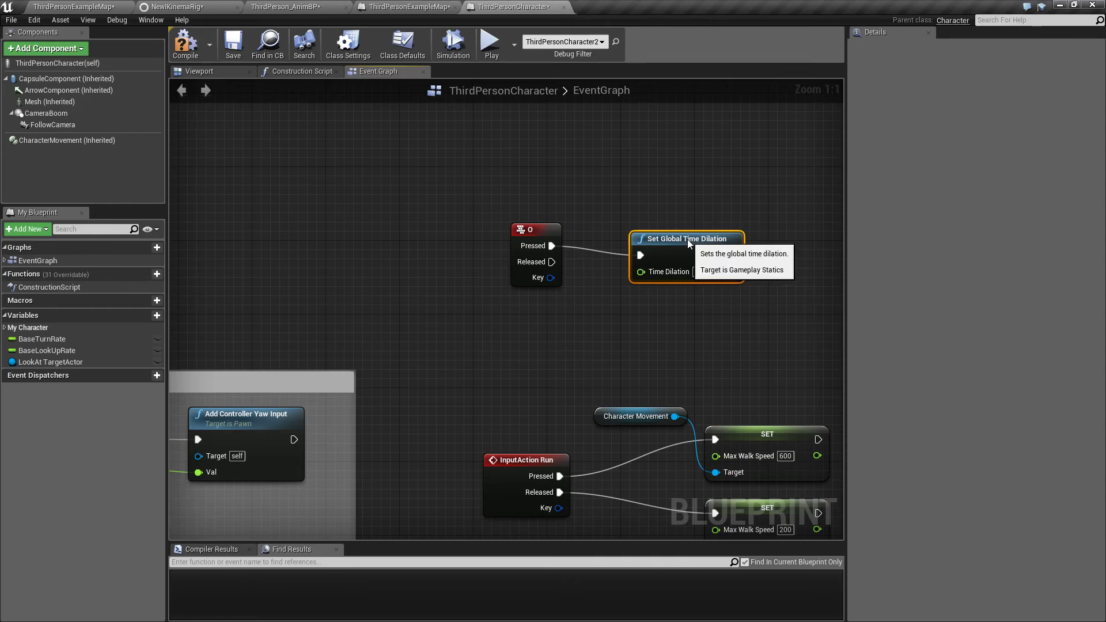
drag(685, 238, 685, 165)
Connect the O event's Released output to a second Set Global Time Dilation node with Time Dilation 1, aligned below the first
drag(552, 261, 624, 292)
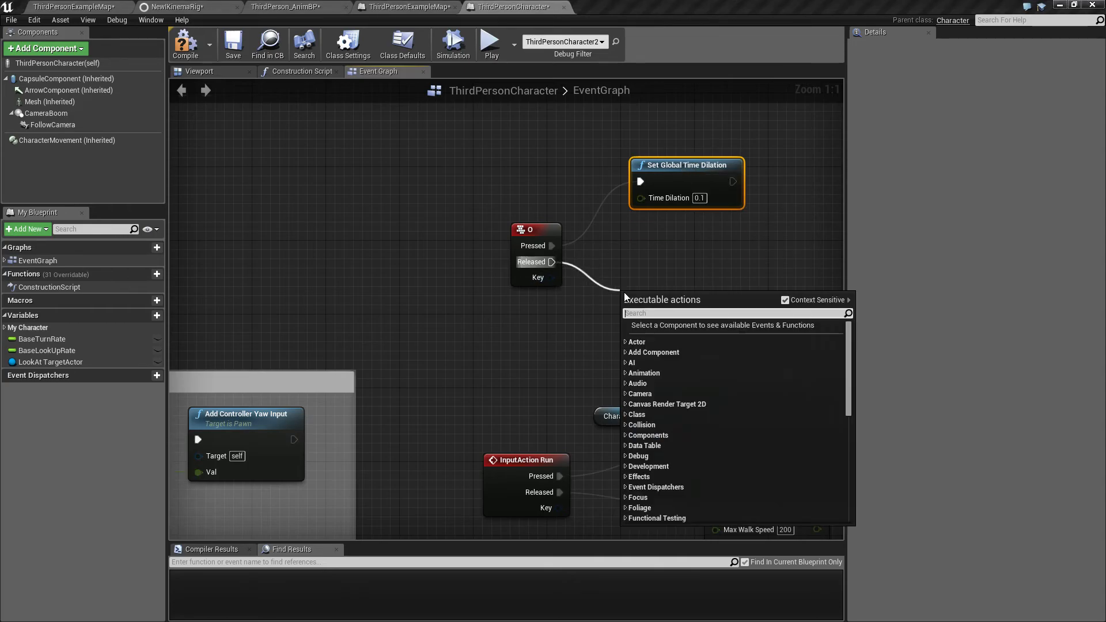
text(set global time dilation)
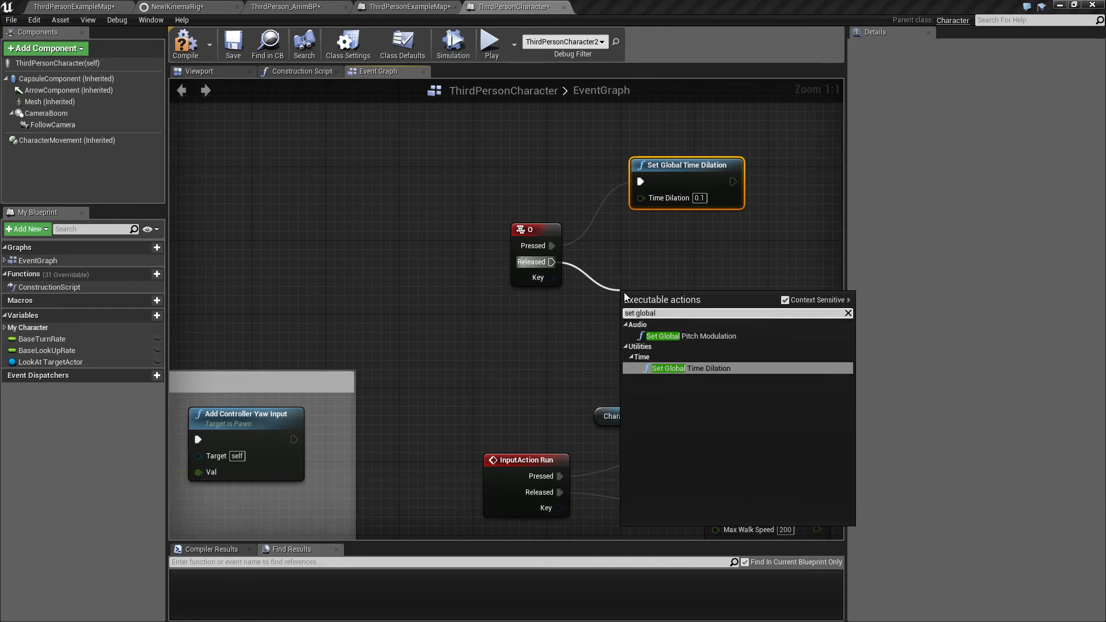
key(Return)
click(689, 327)
text(1)
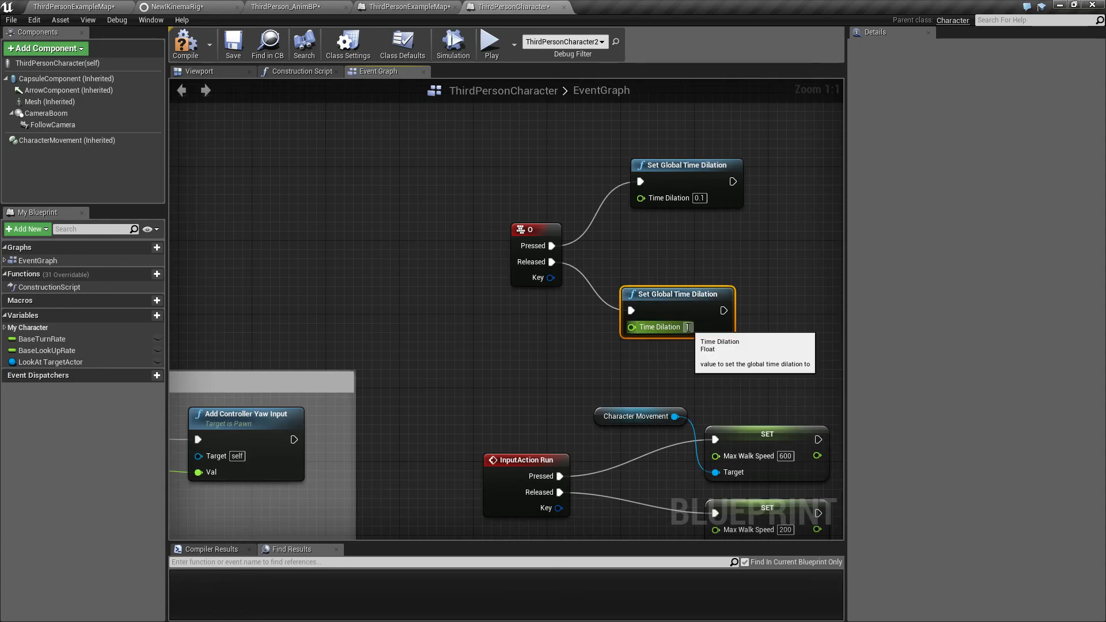
drag(663, 294, 672, 275)
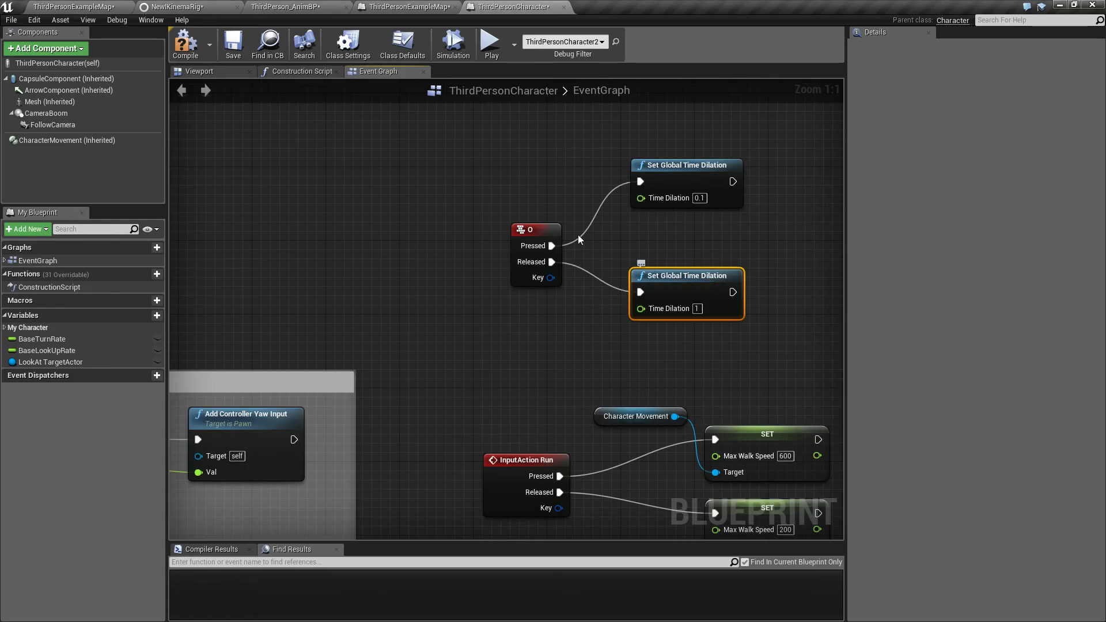
Play-test the character in a standalone preview, walking back and forth past the second mannequin to examine both mannequins' look-at bending
click(488, 49)
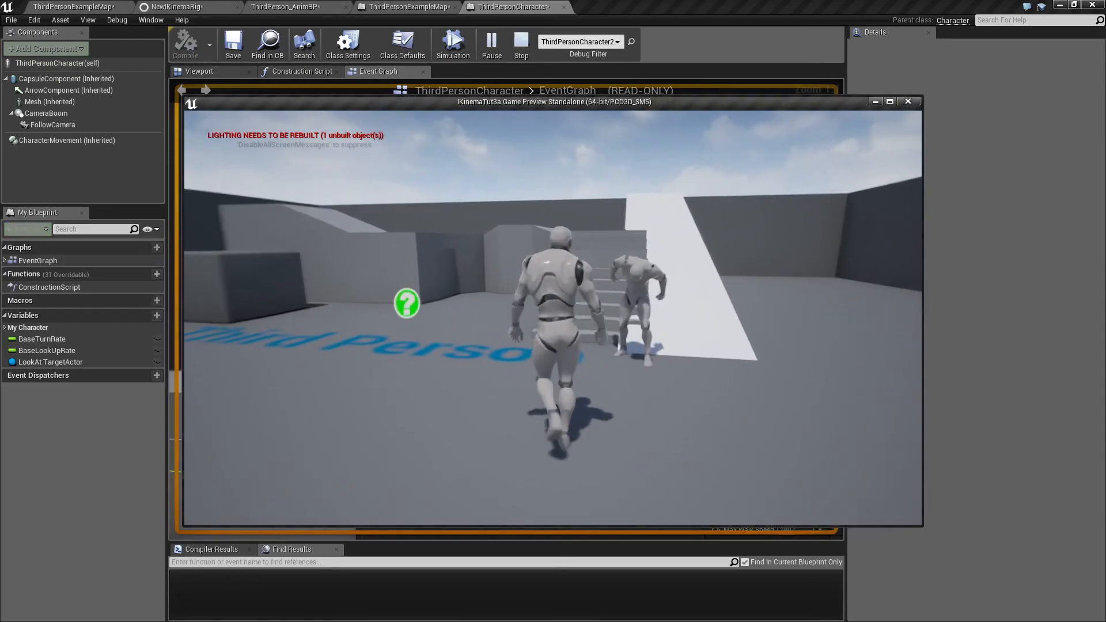
key(w)
key(d)
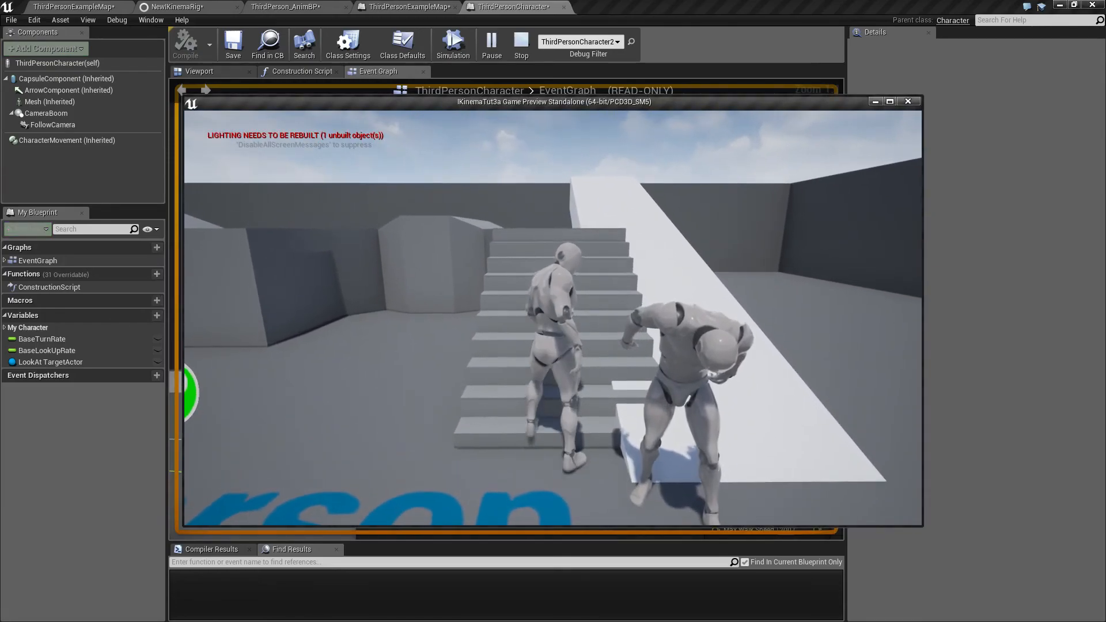
key(s)
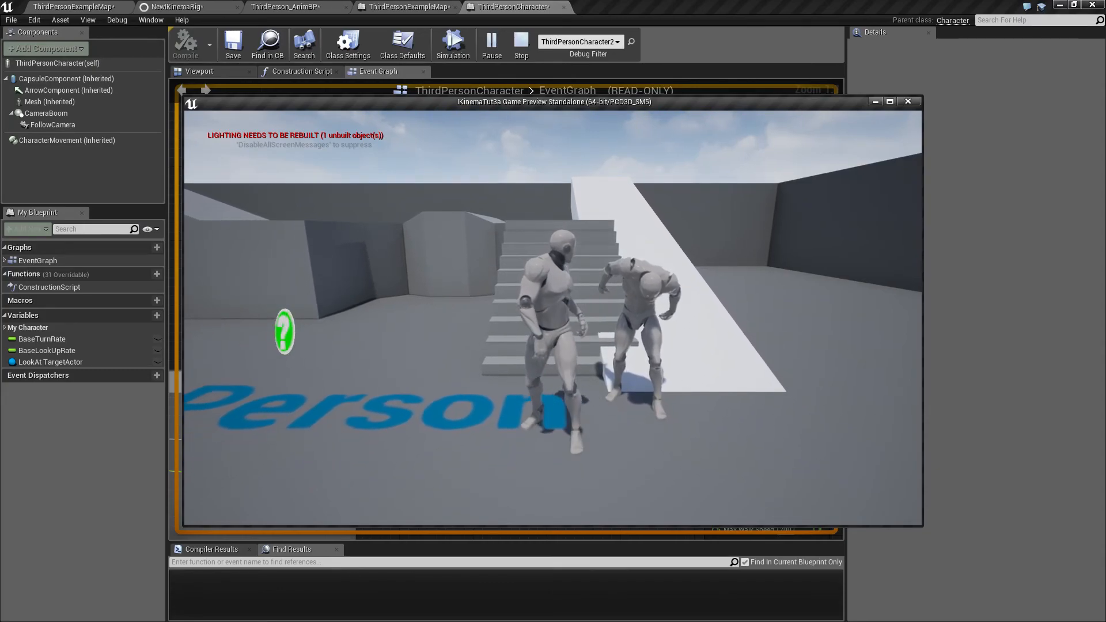
key(w)
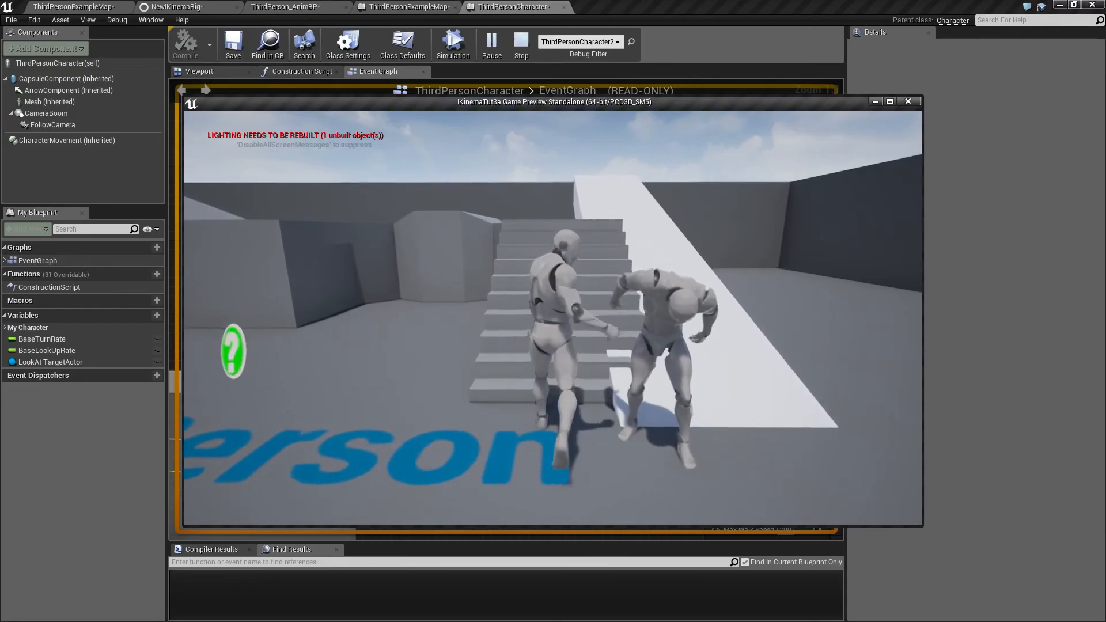
key(s)
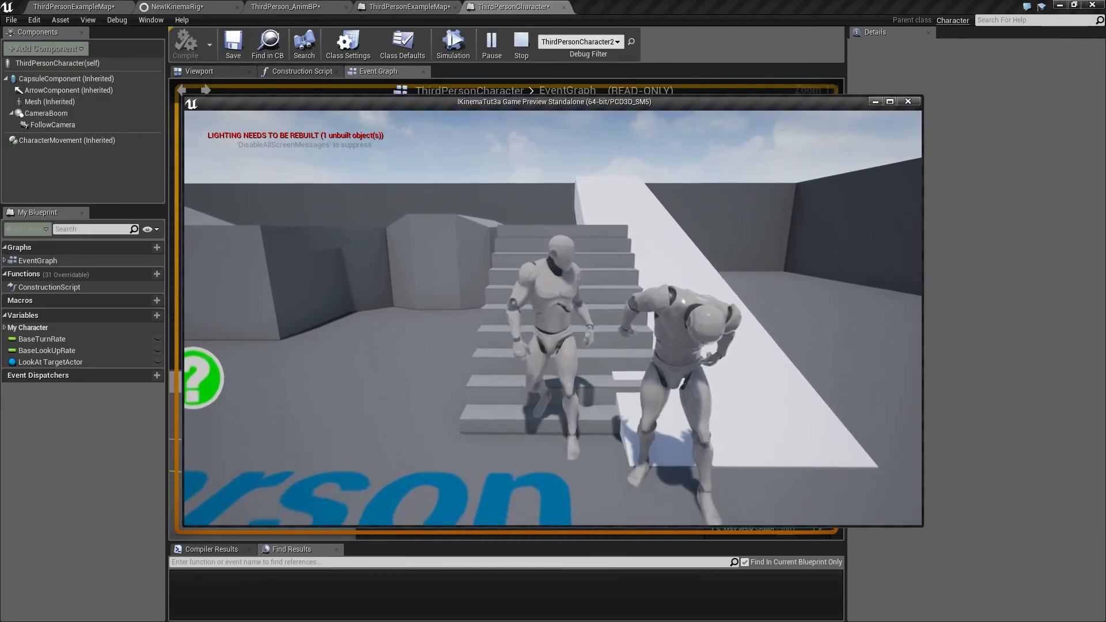
key(s)
key(w)
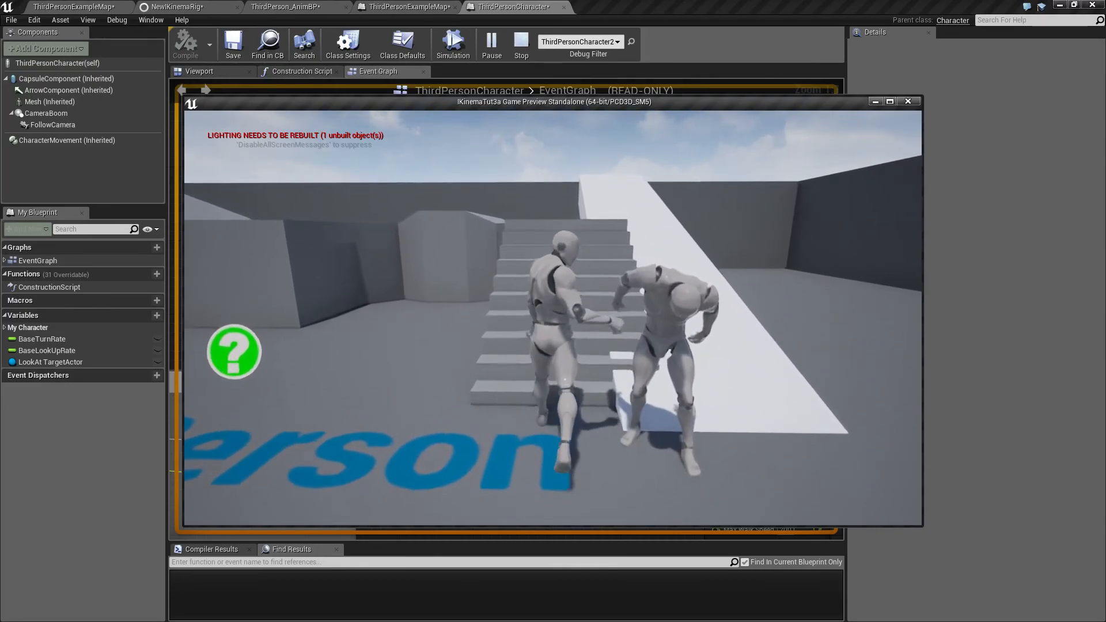
key(s)
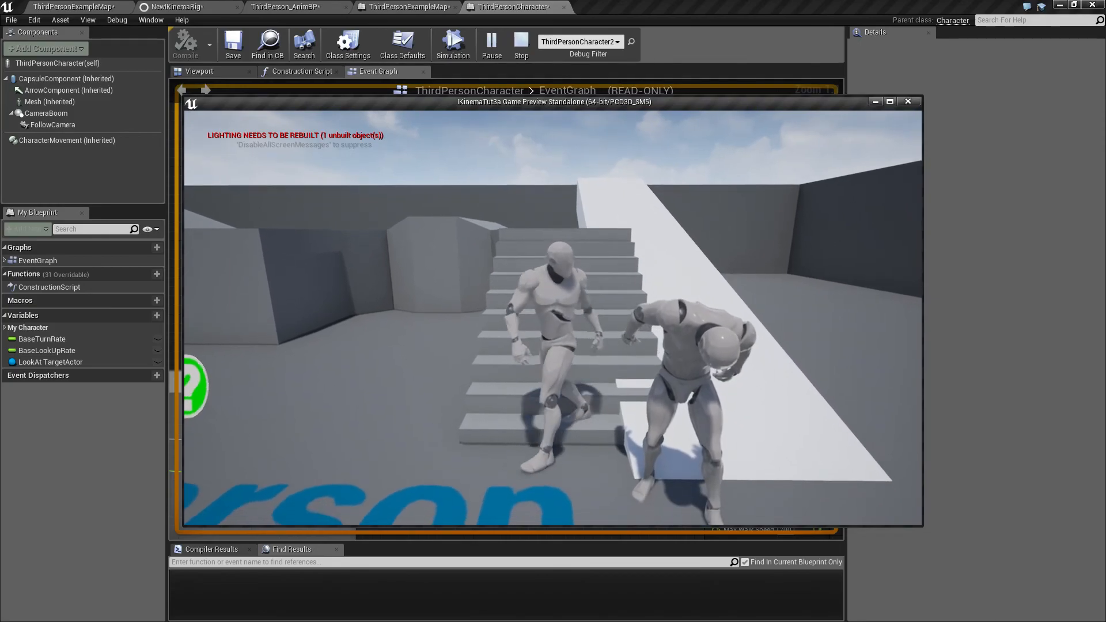
key(w)
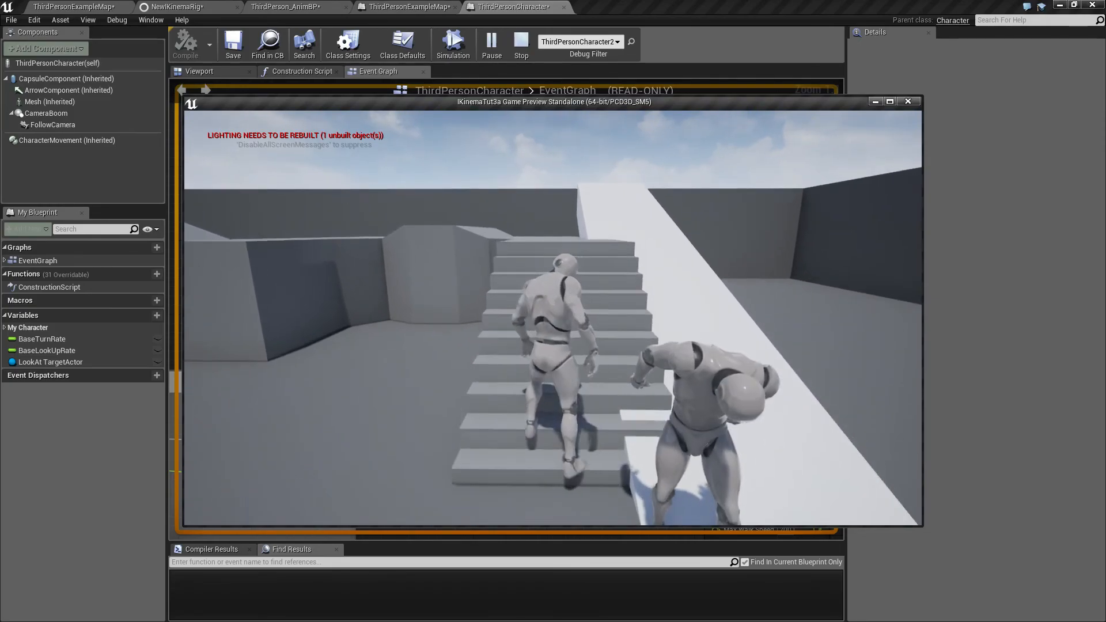
key(s)
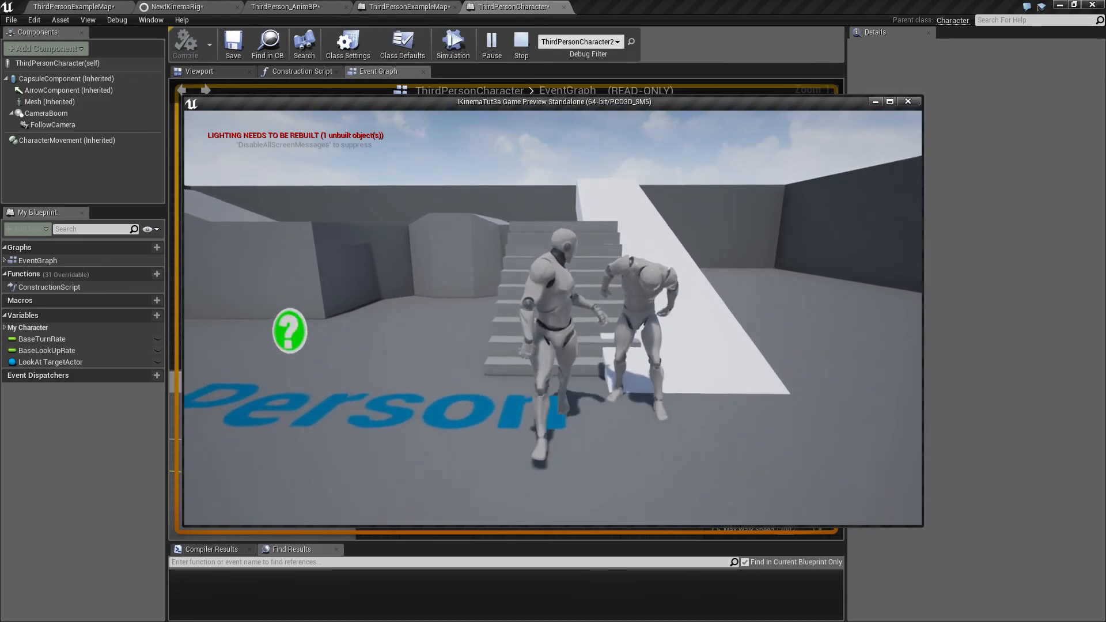
key(w)
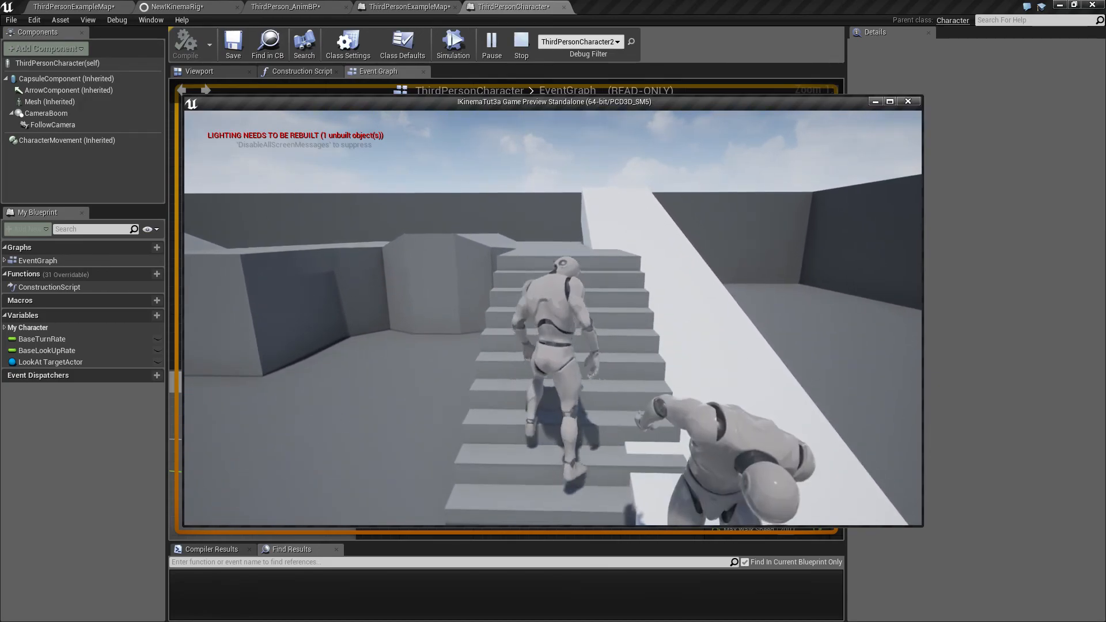
key(s)
key(w)
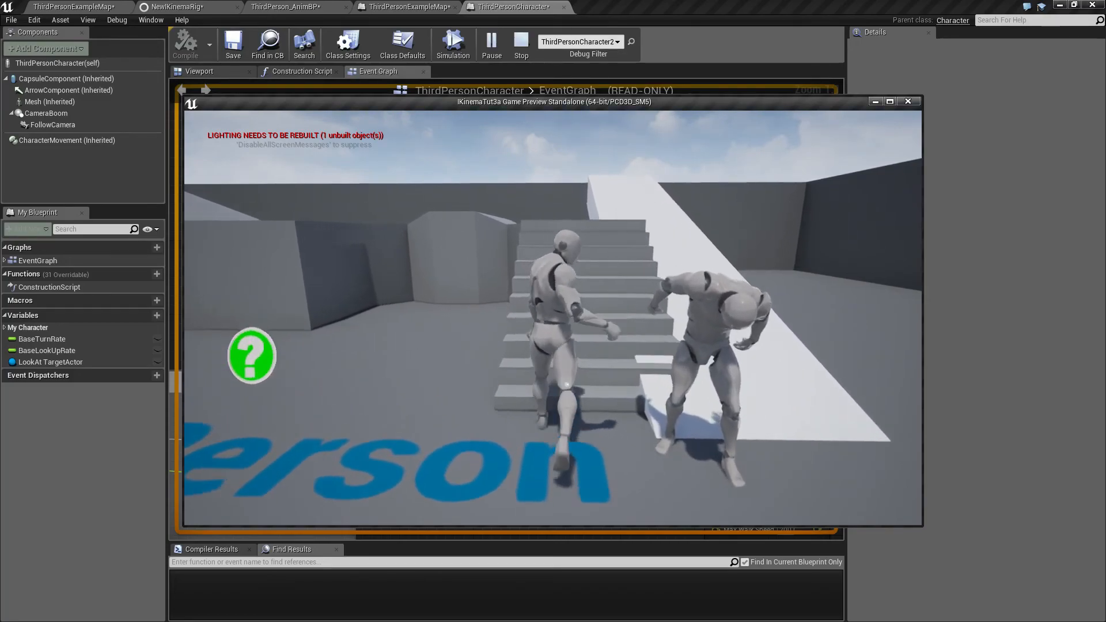
key(s)
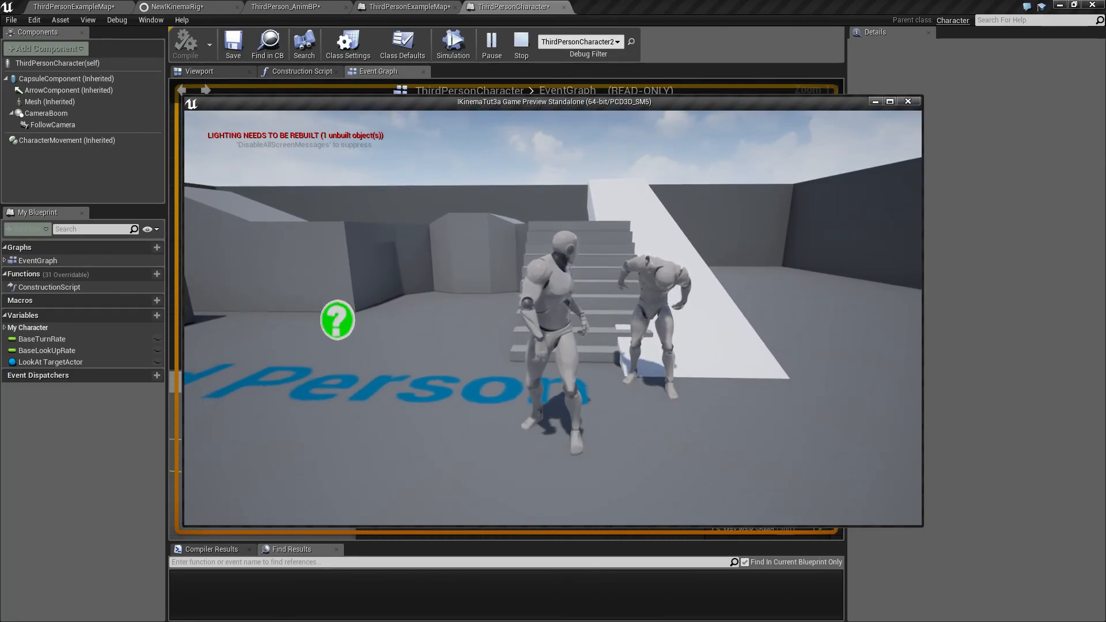
key(w)
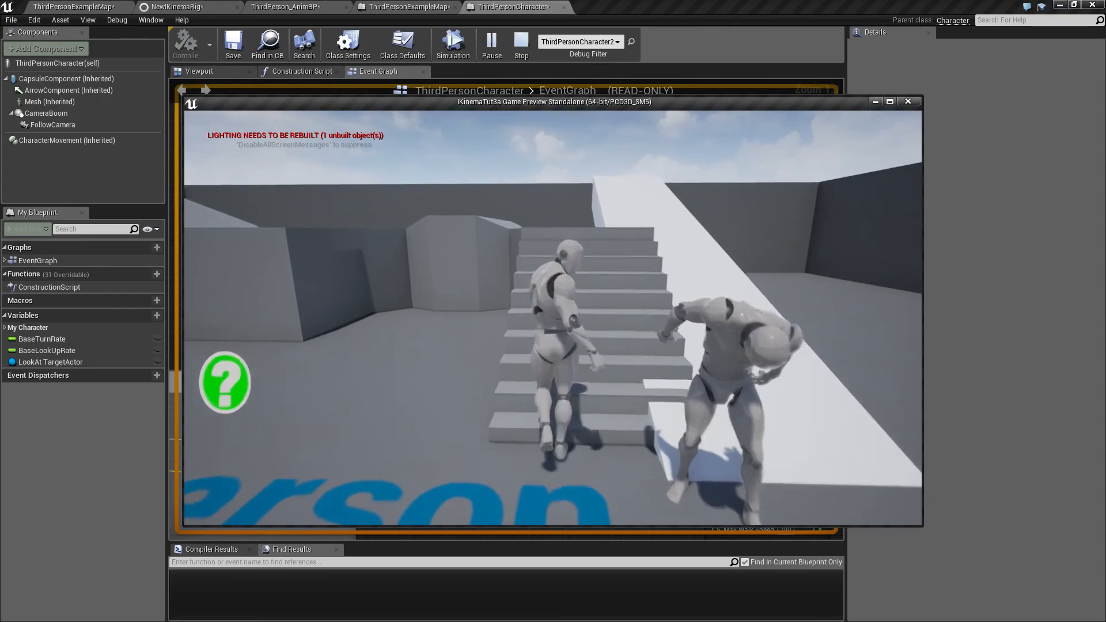
key(s)
key(d)
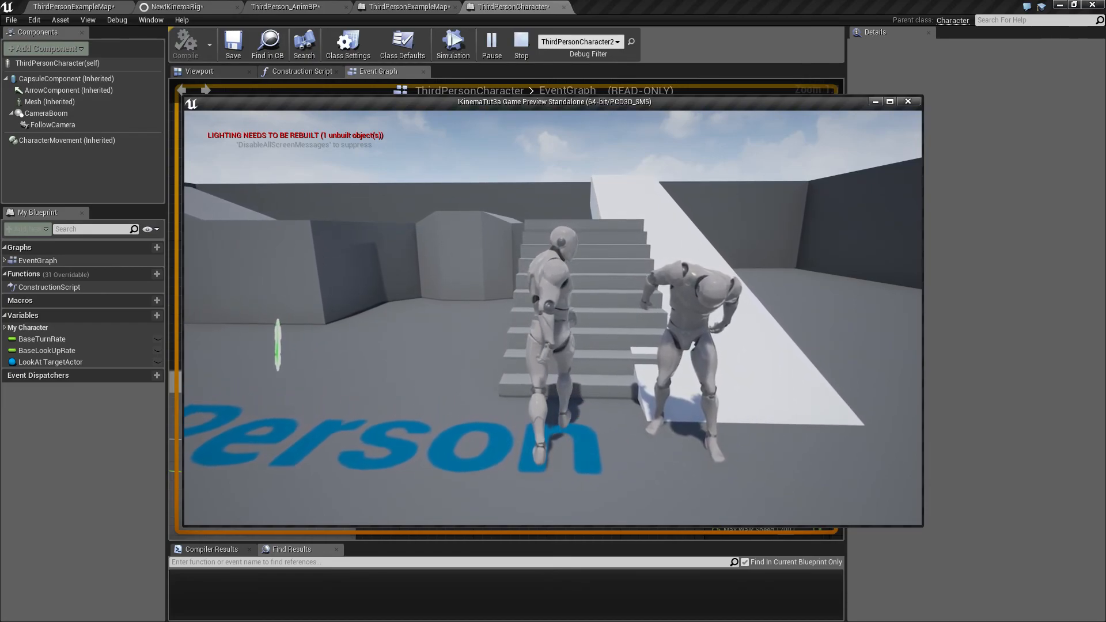
key(w)
key(w)
key(w)
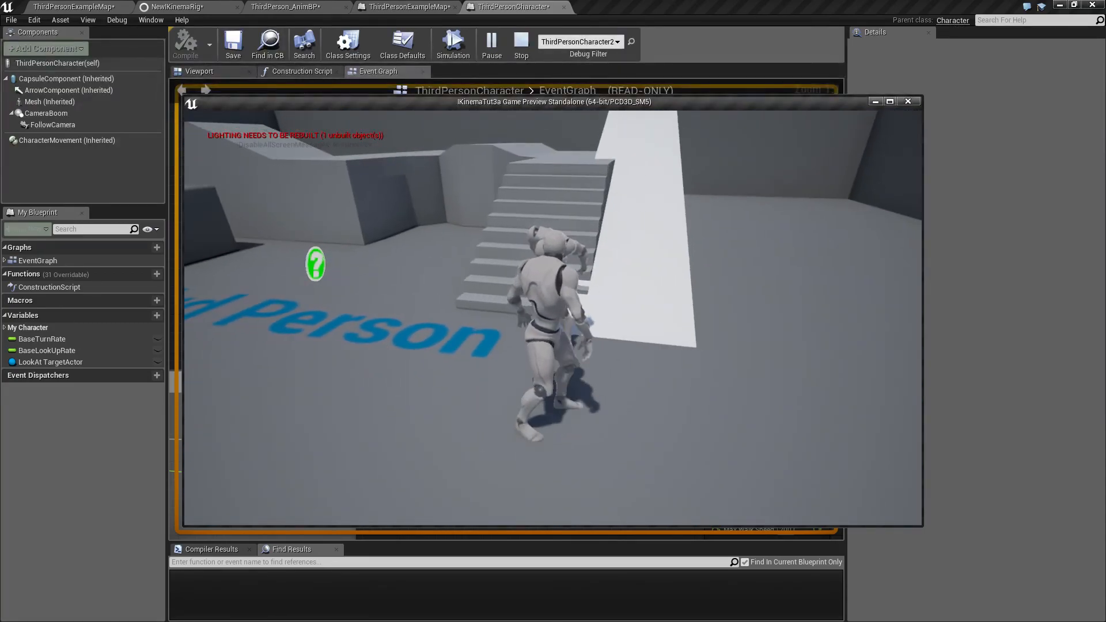
key(a)
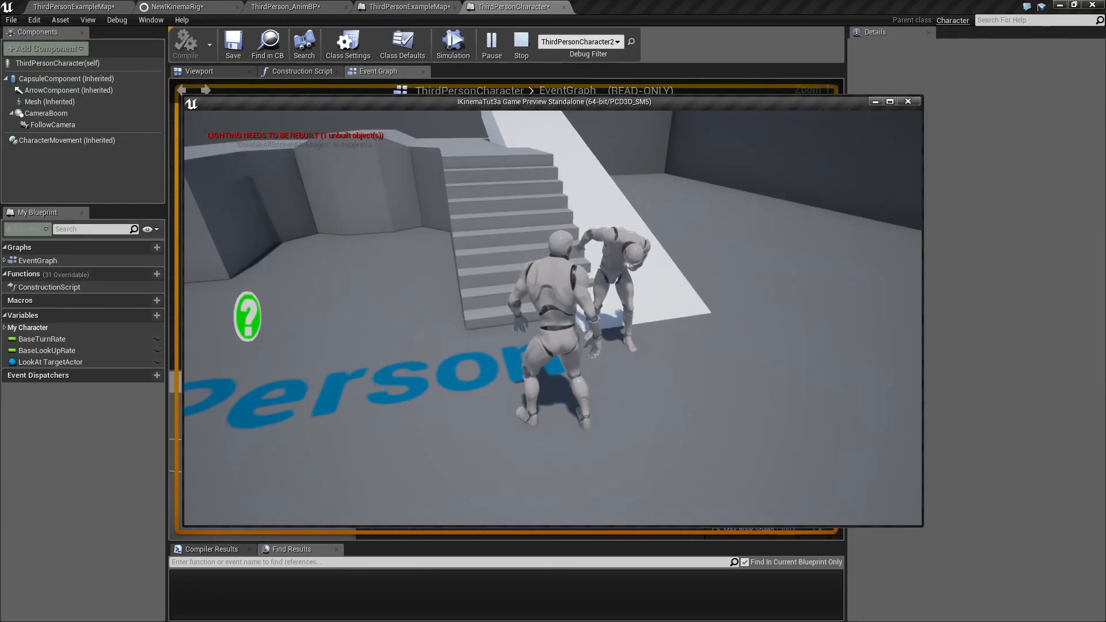
key(Escape)
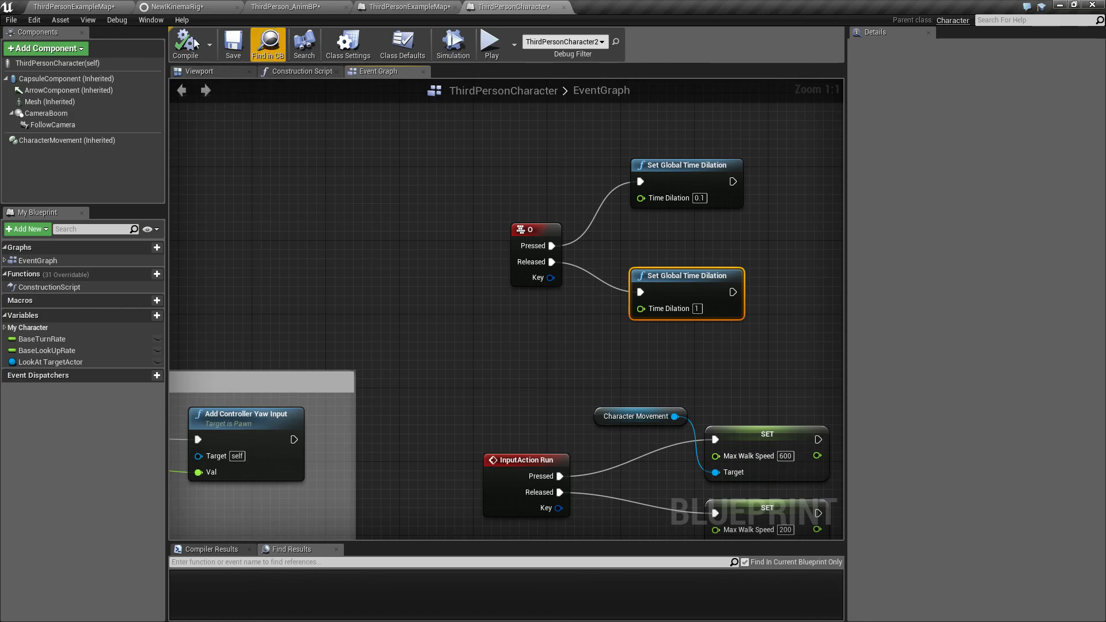
Open ThirdPerson_AnimBP from the level's Mannequin content folder and show its default values for editing
click(74, 6)
right_drag(565, 254, 668, 254)
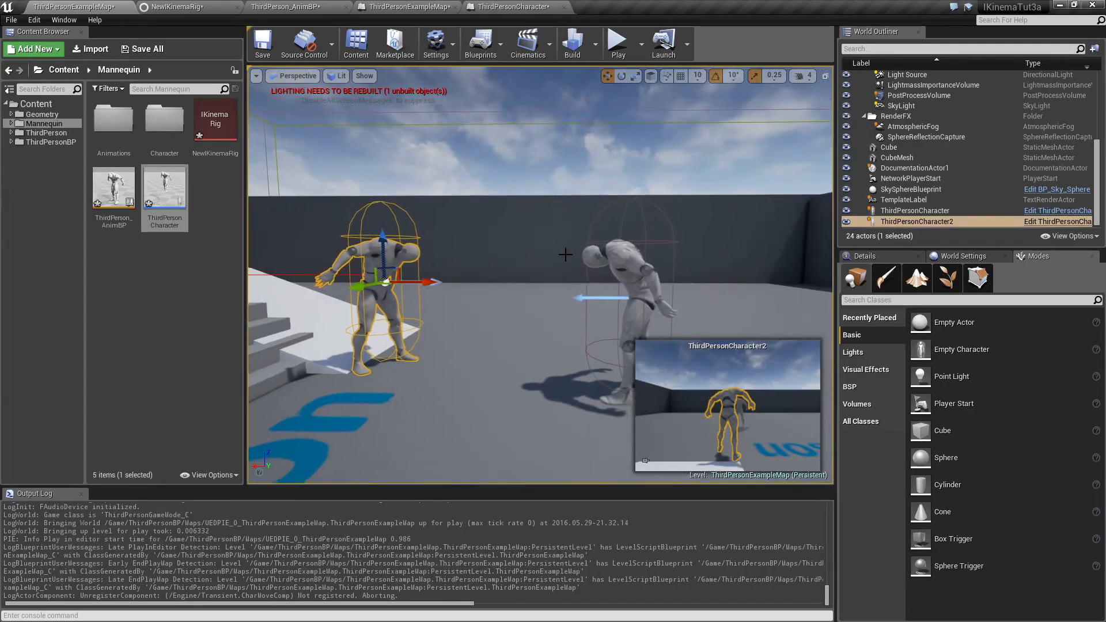
double_click(122, 223)
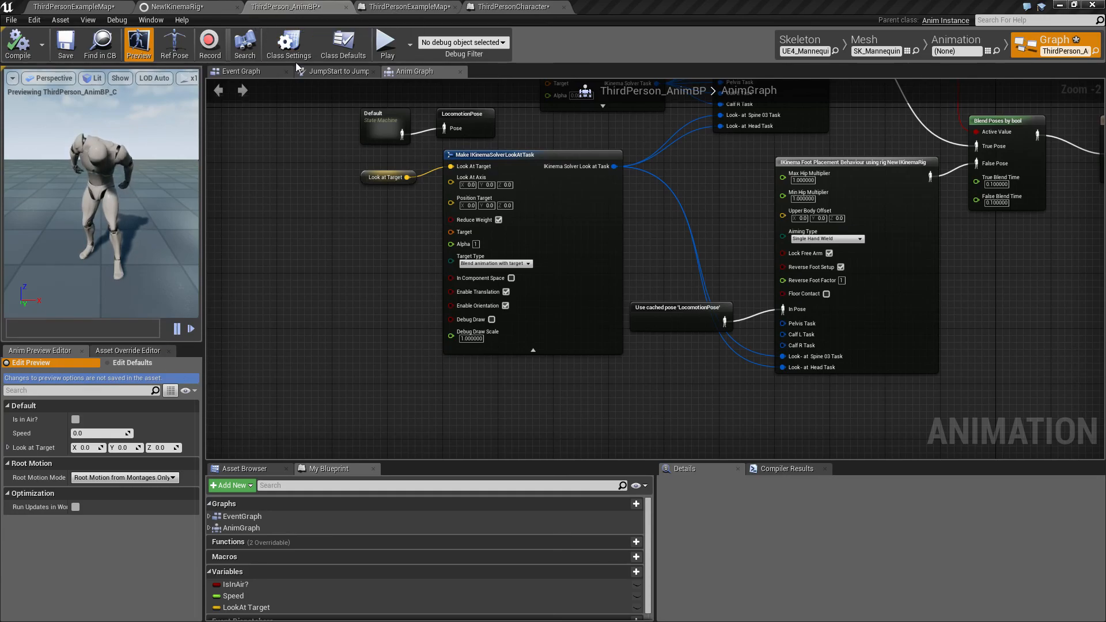
click(107, 367)
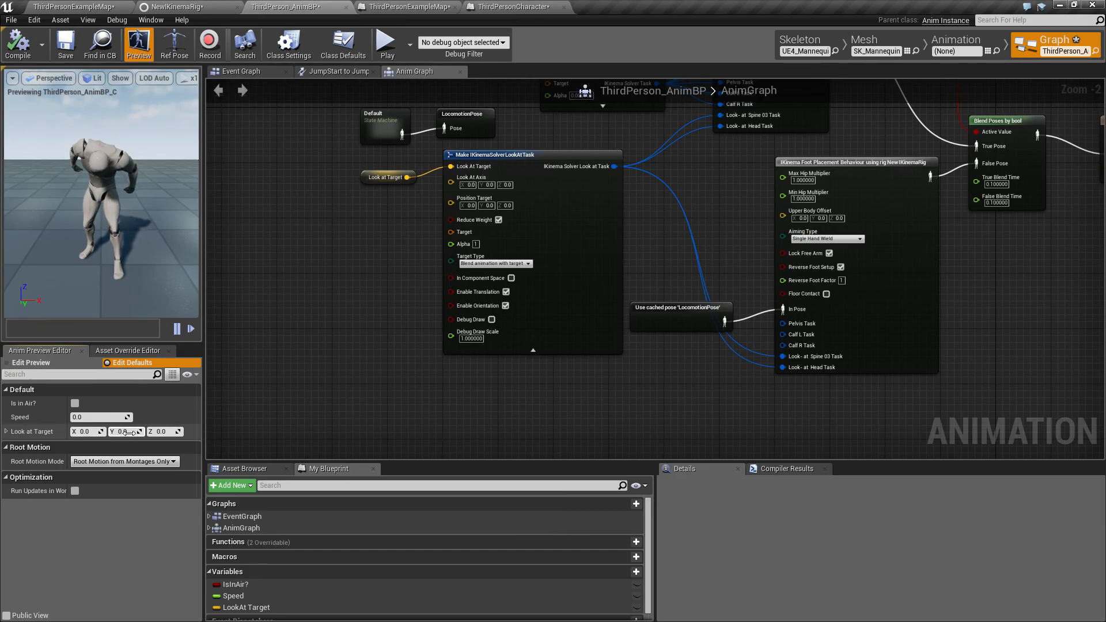
Try 100 and 150 for the default Look at Target's Z value, settling on 120
click(164, 433)
text(100)
key(Return)
text(150)
key(Return)
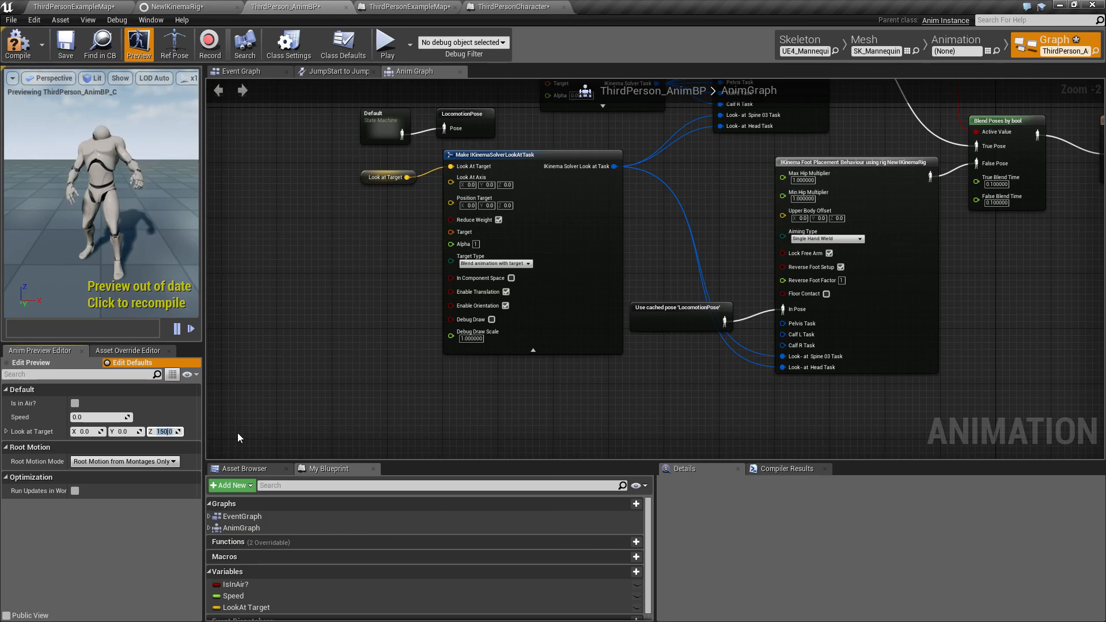
text(120)
key(Return)
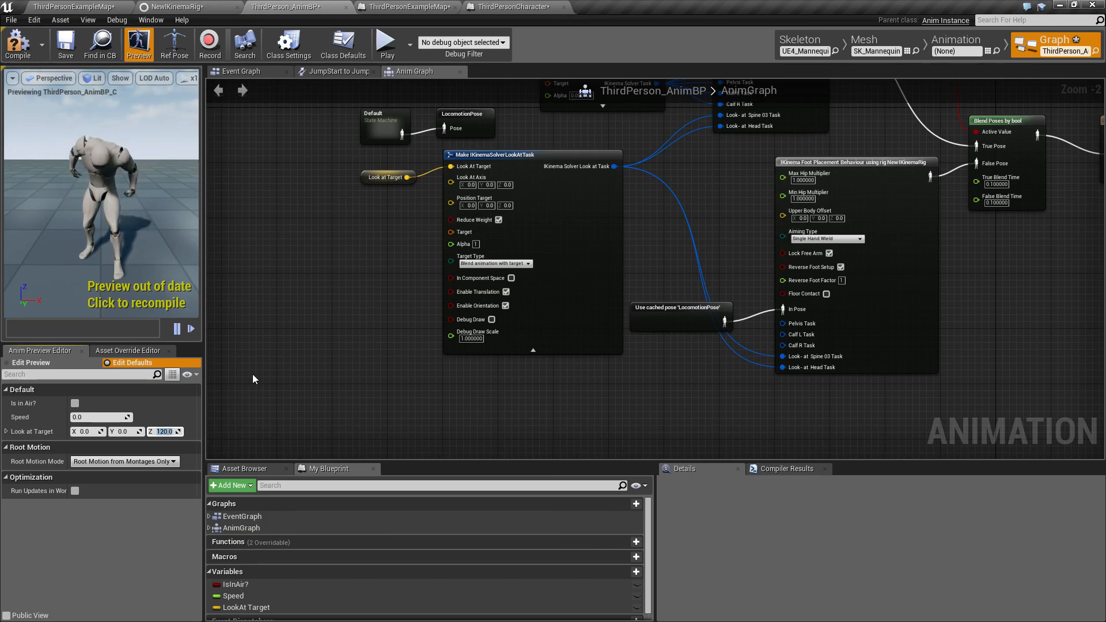
Set the default Look at Target's Y value to 500 and compile the animation blueprint
click(122, 431)
text(500)
key(Return)
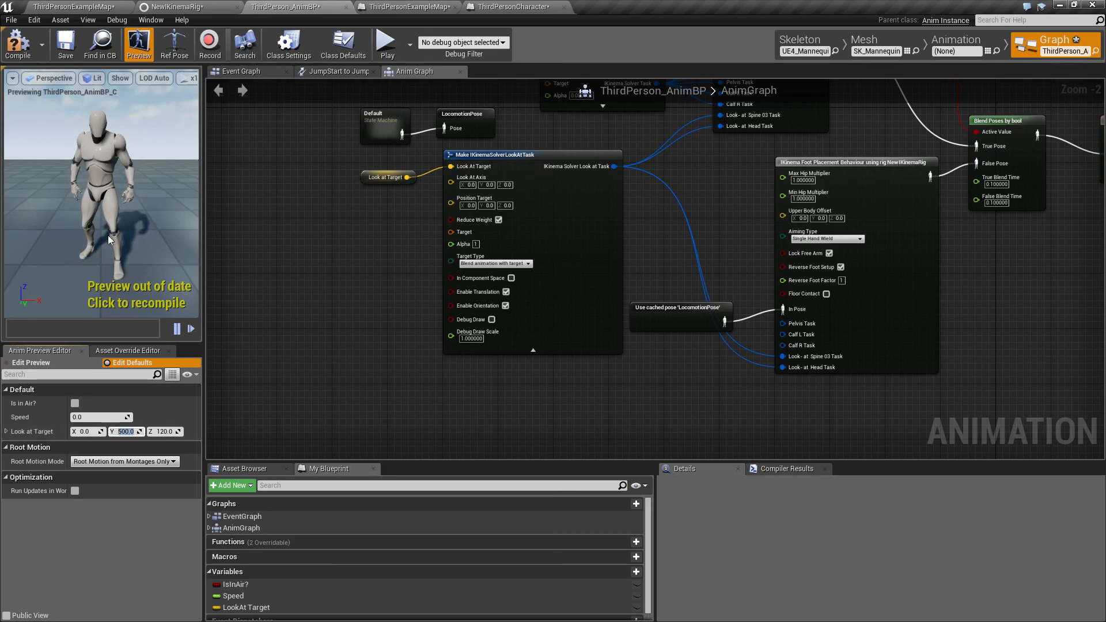
click(17, 42)
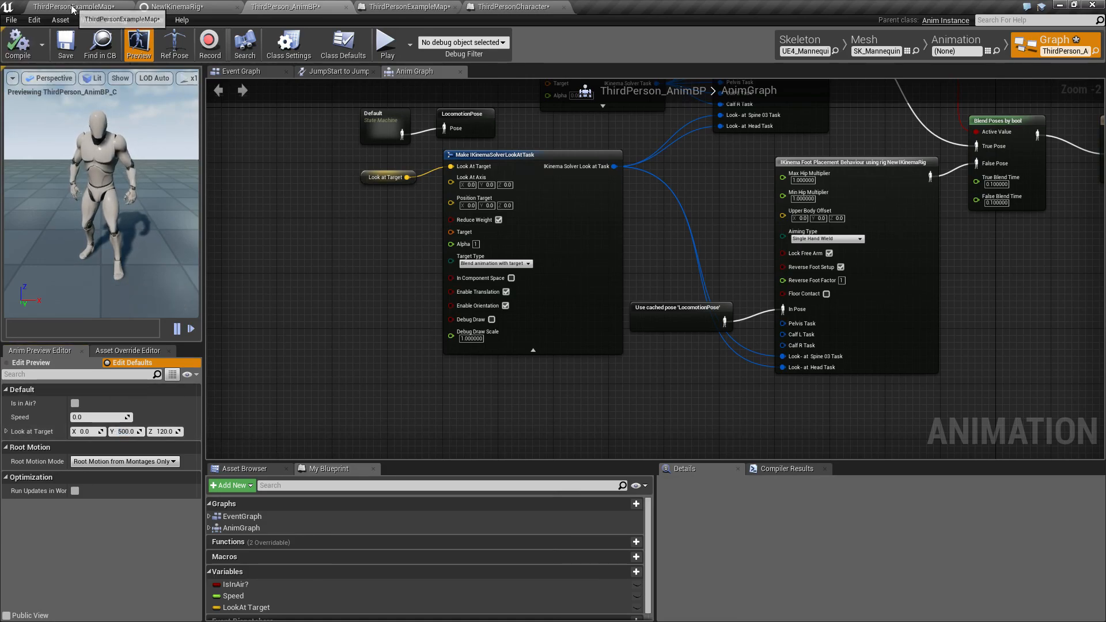
Play-test ThirdPersonExampleMap briefly to check the characters' look-at pose with the new default target
click(73, 9)
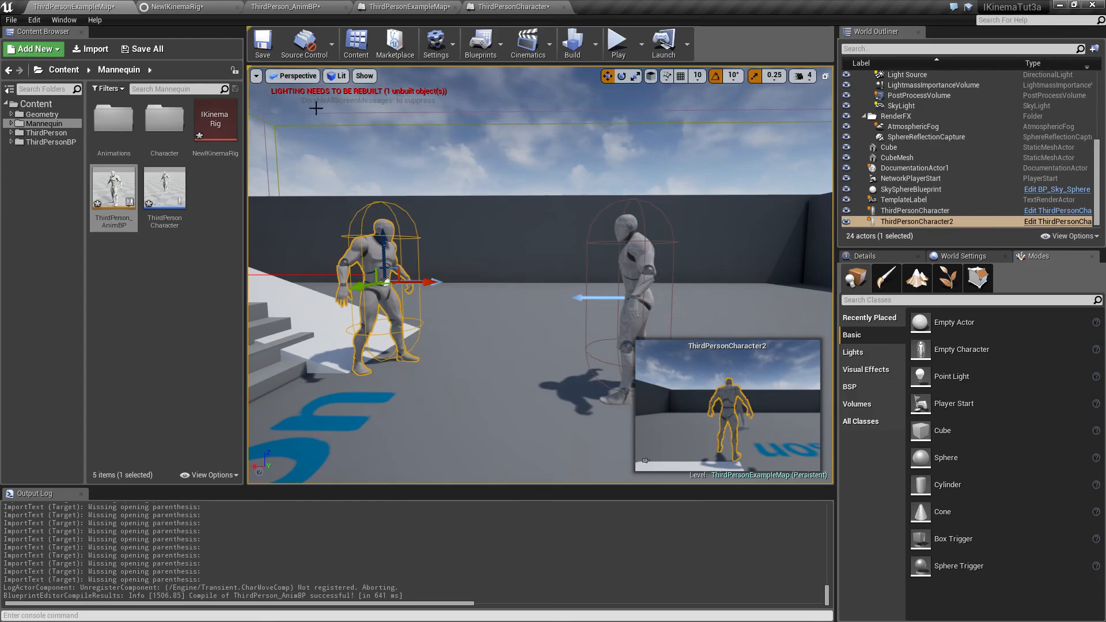
click(612, 53)
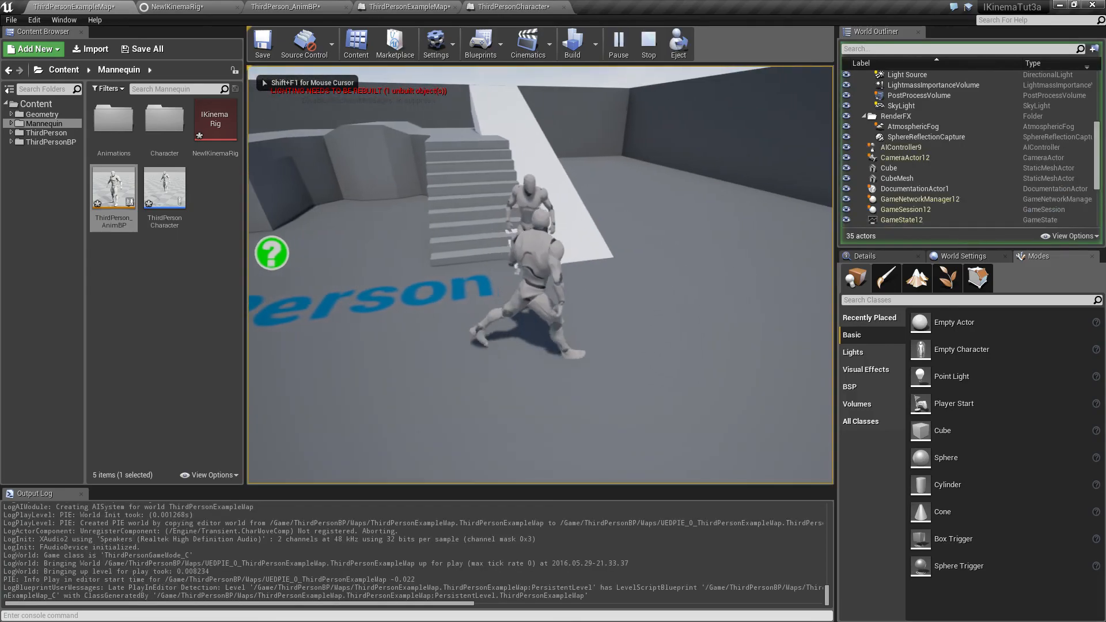
key(Escape)
Frame both mannequins in the level and deselect ThirdPersonCharacter2
key(f)
key(w)
right_drag(540, 275, 484, 205)
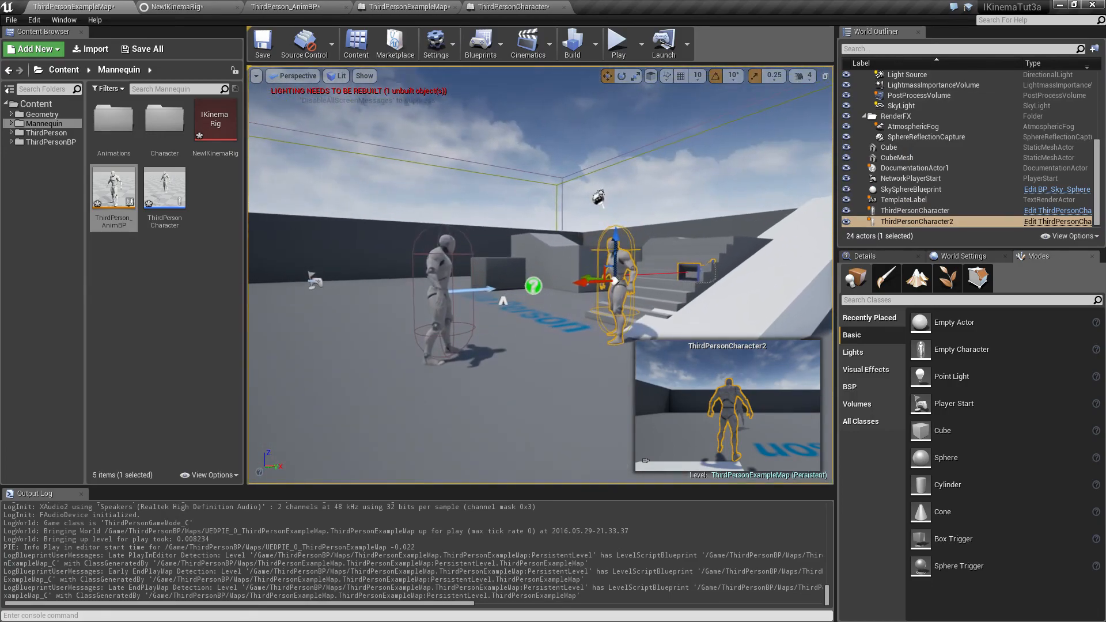
key(Escape)
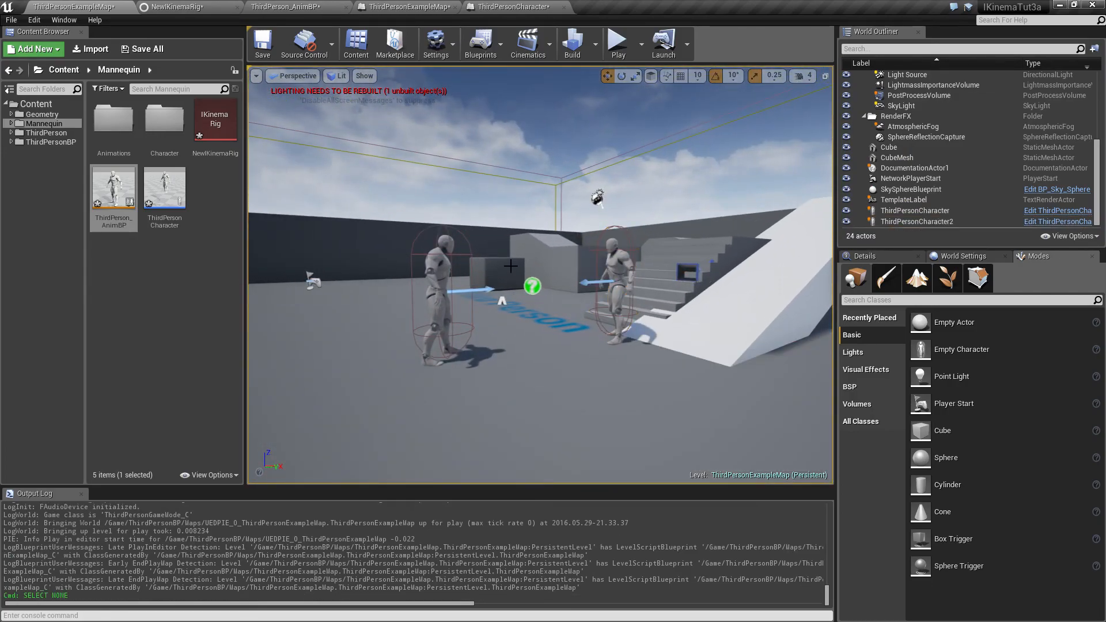